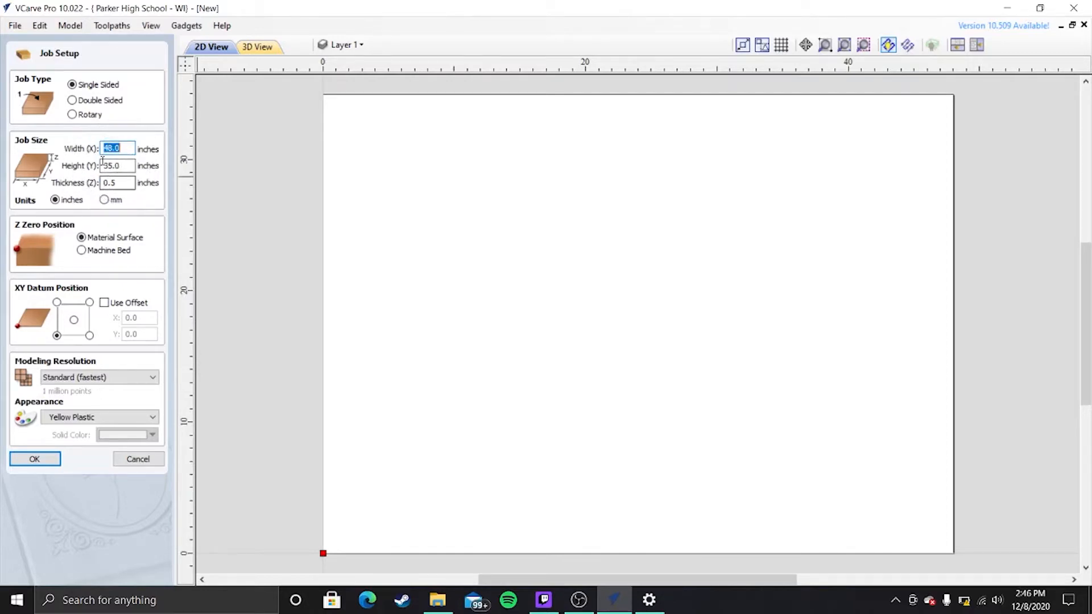
- Create the job with a width of 25 inches and a height of 30 inches
key(BackSpace)
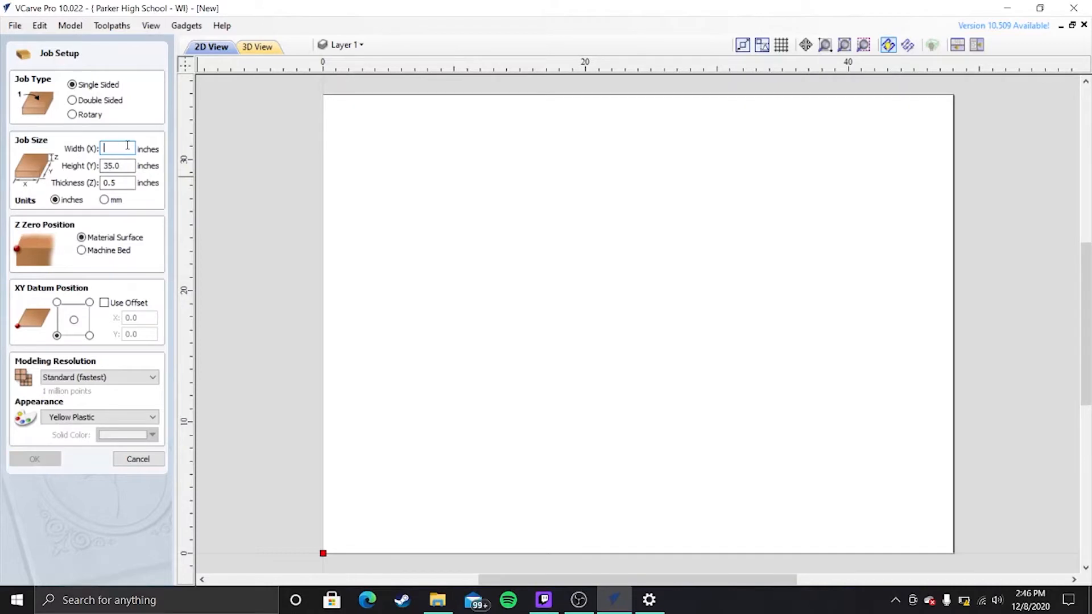
text(1)
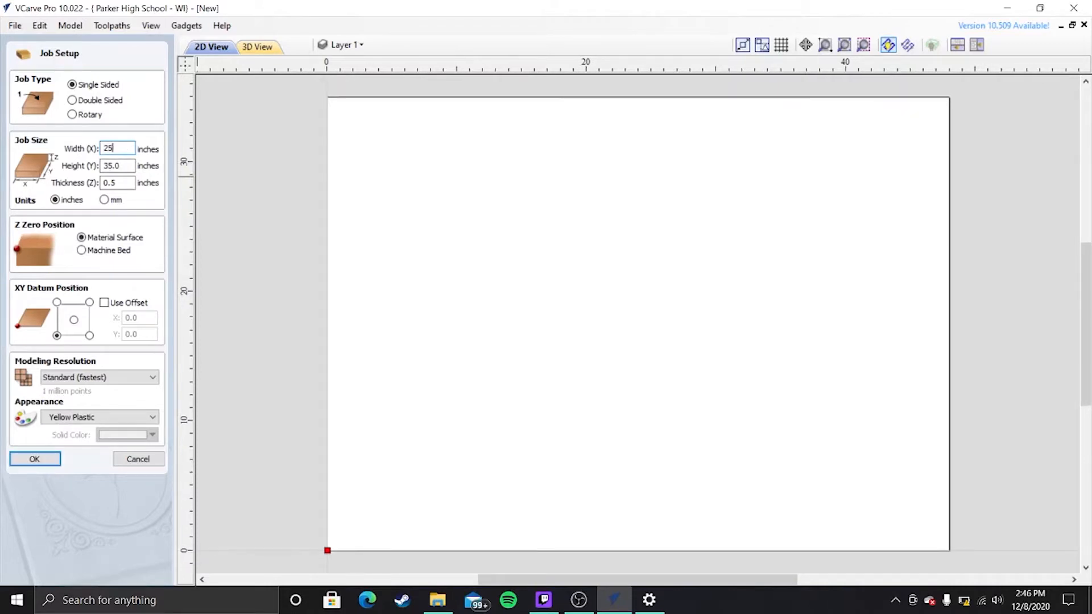
click(114, 165)
drag(114, 166, 84, 172)
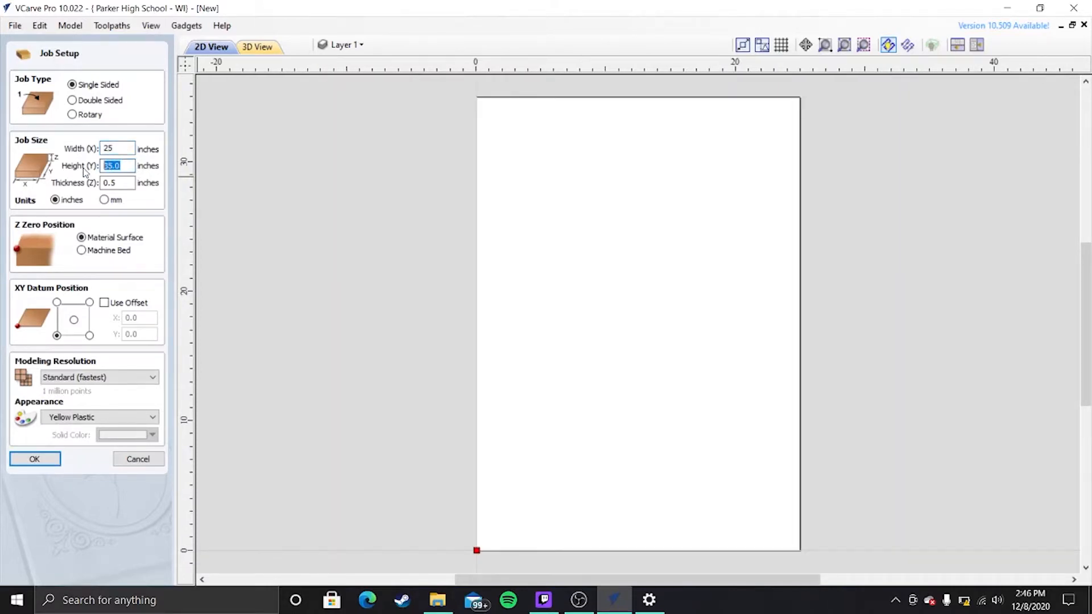
key(BackSpace)
text(3)
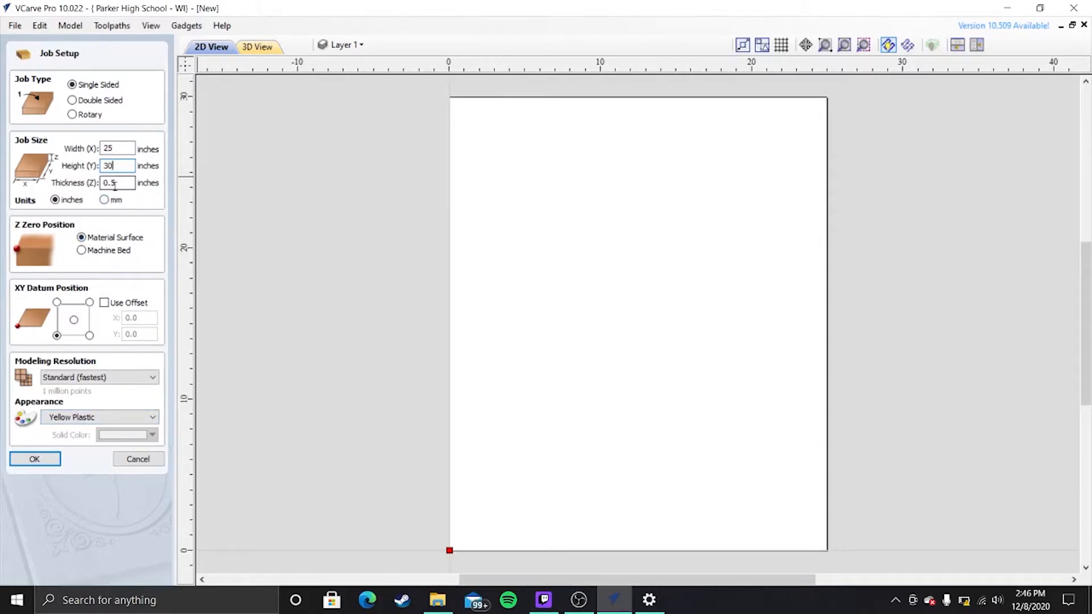
click(45, 463)
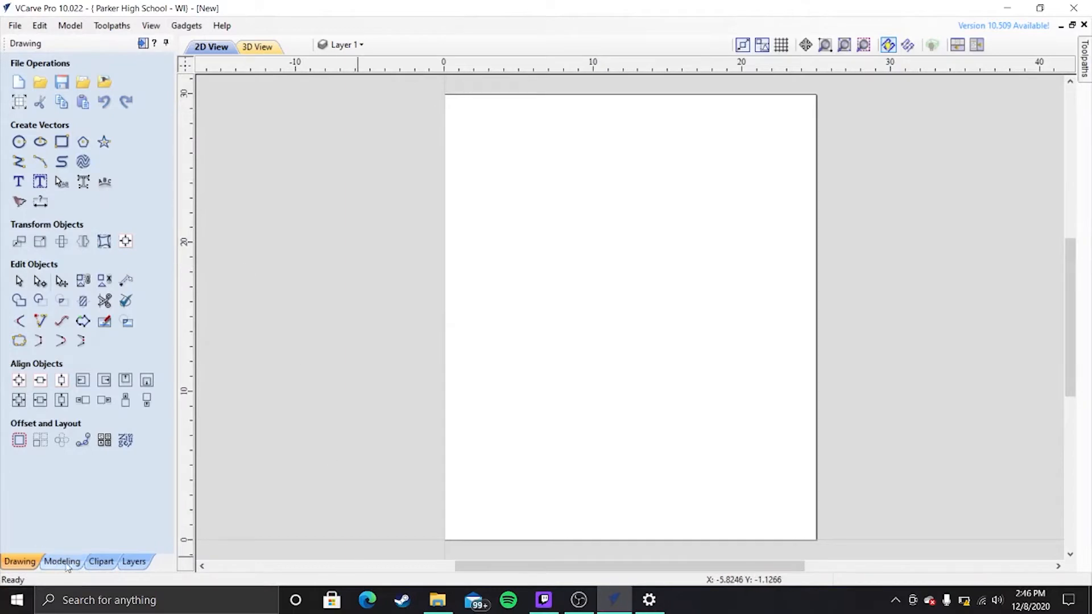
- Find Google Chrome on the computer and switch to it
click(77, 596)
text(google)
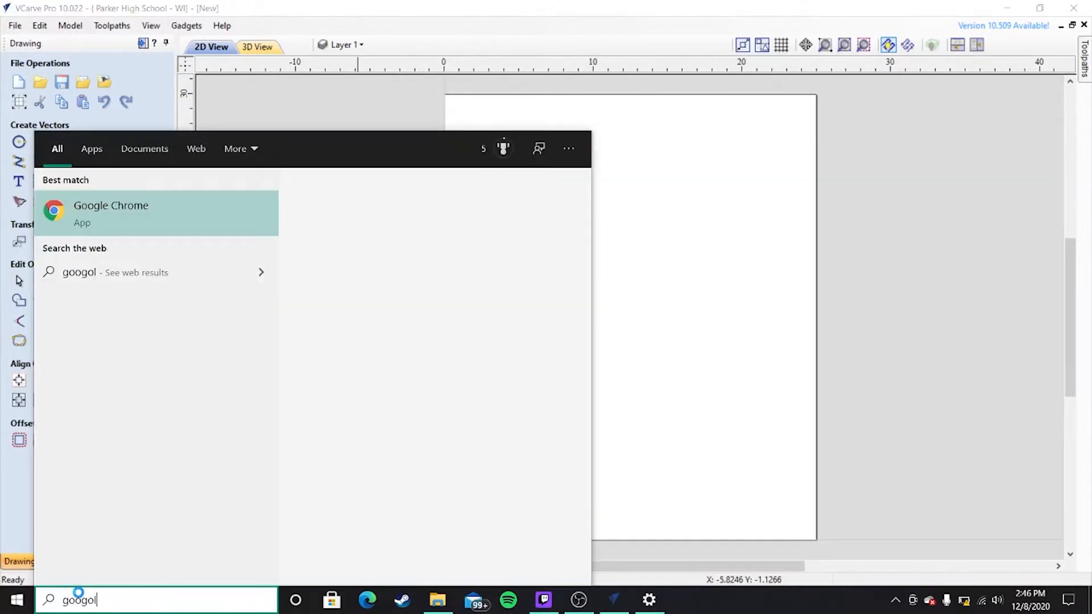
key(Escape)
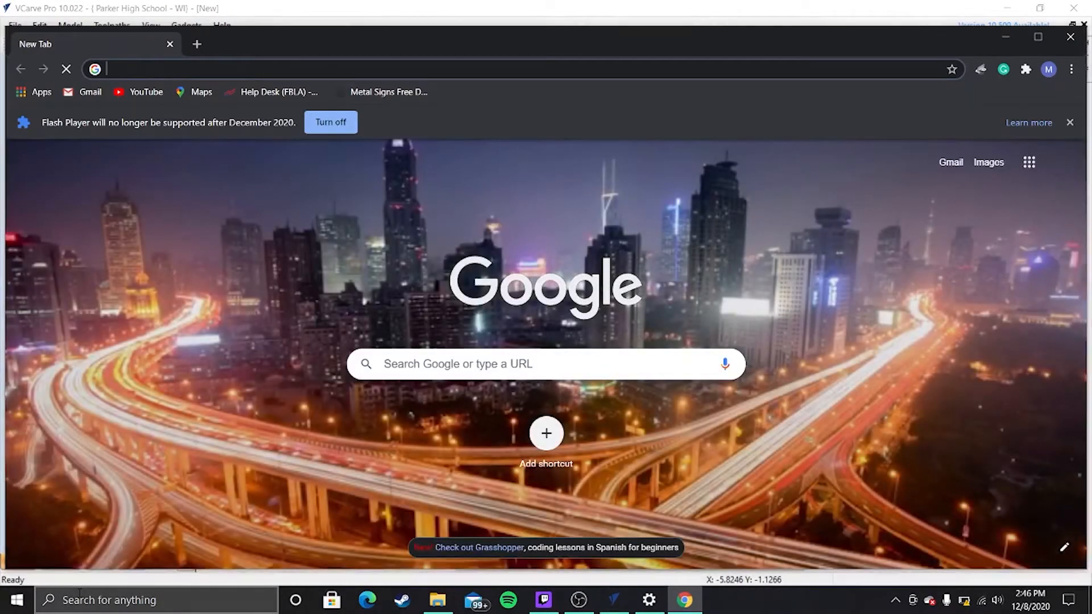
click(79, 596)
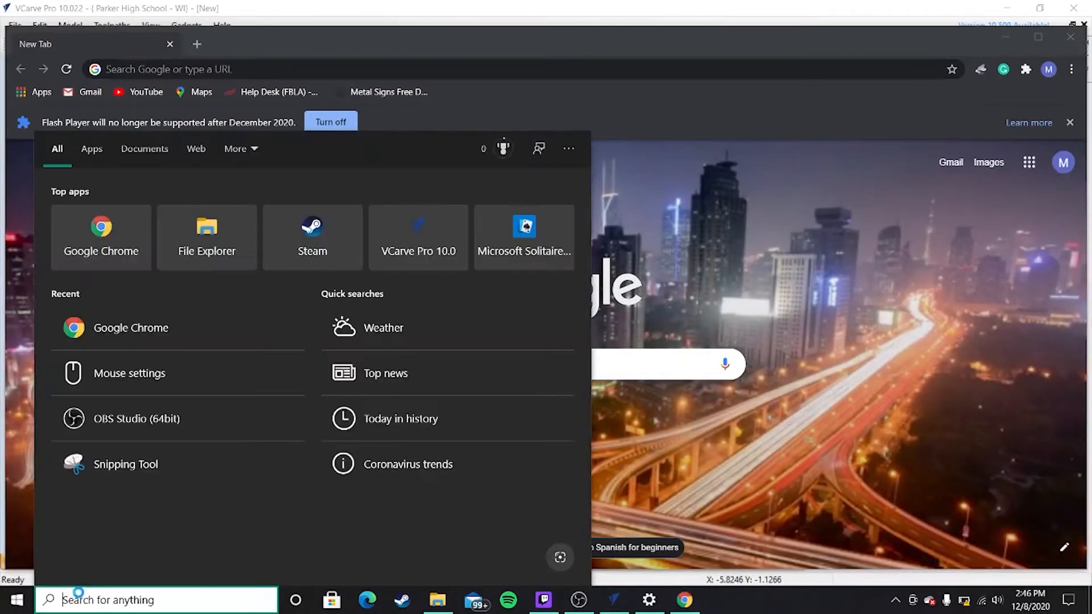
text(bag)
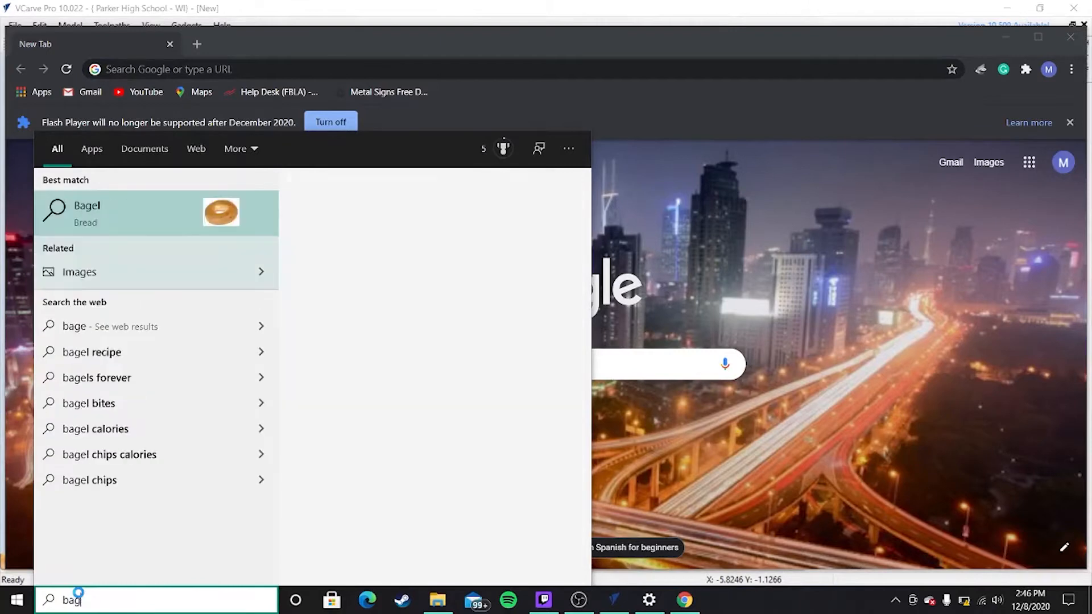
key(BackSpace)
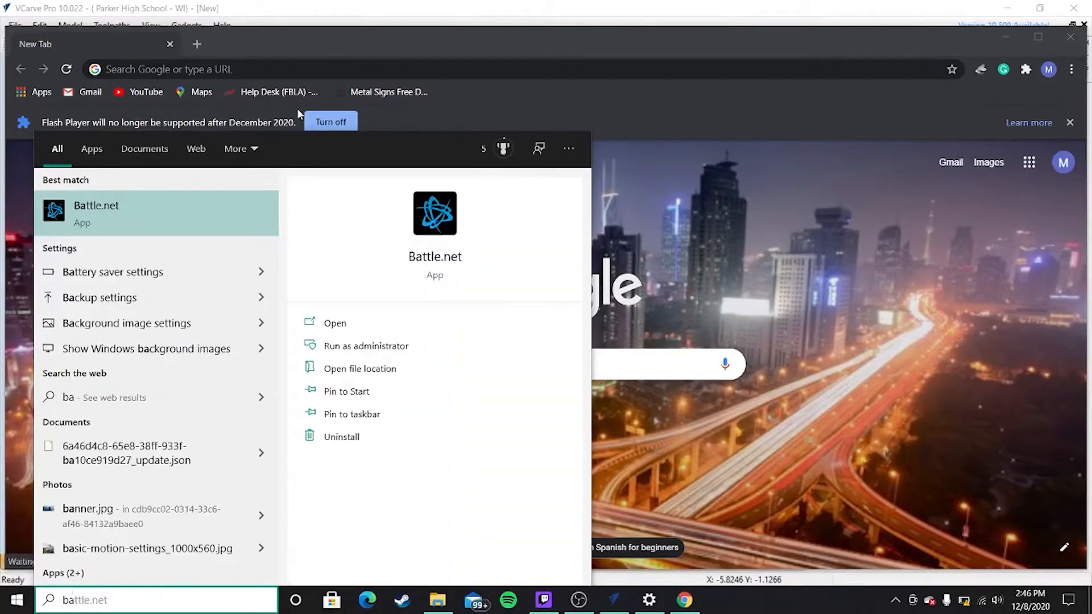
- Search Google for "badger wisconsin" and show the image results
click(250, 69)
text(badger )
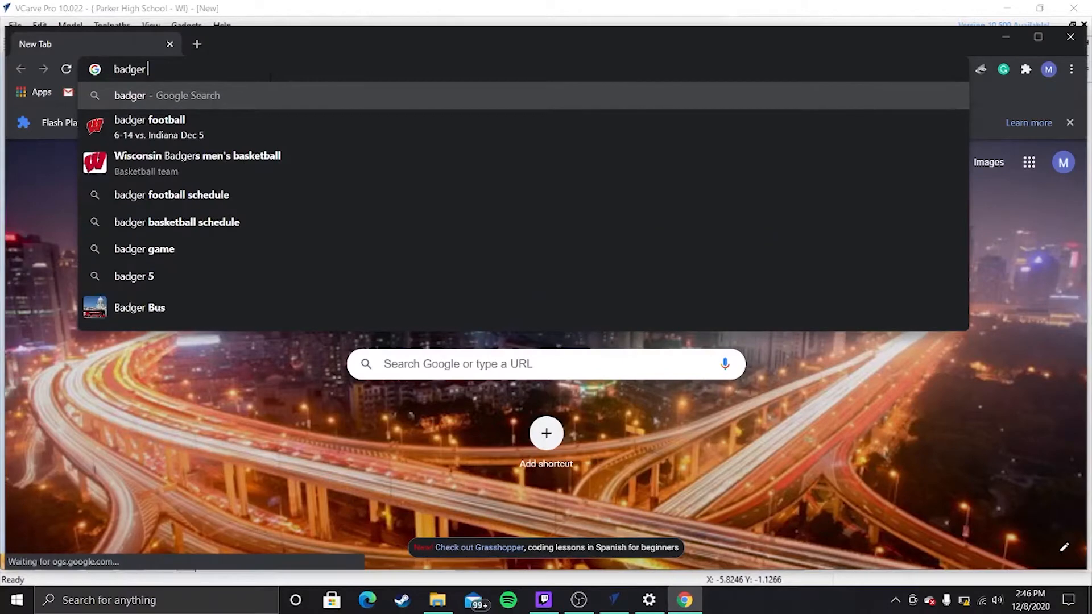
text(w)
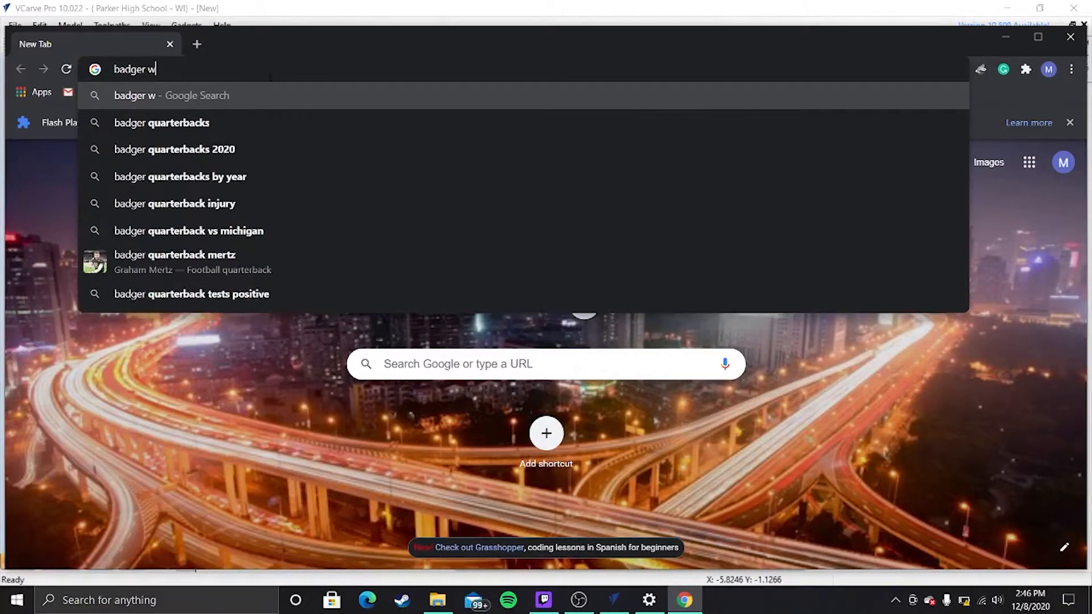
text(isconsin)
key(Return)
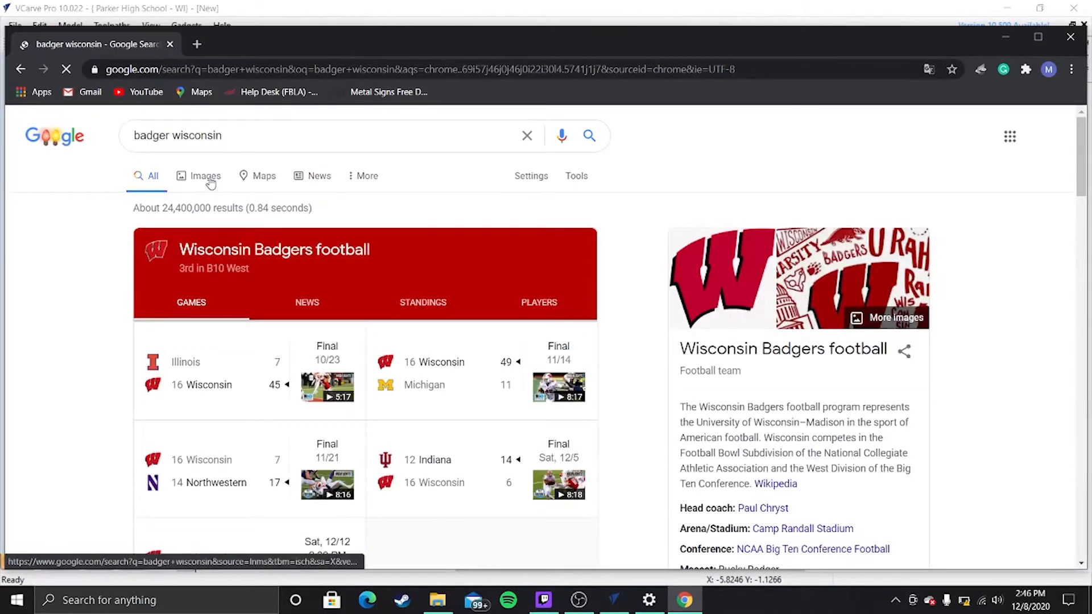
click(206, 177)
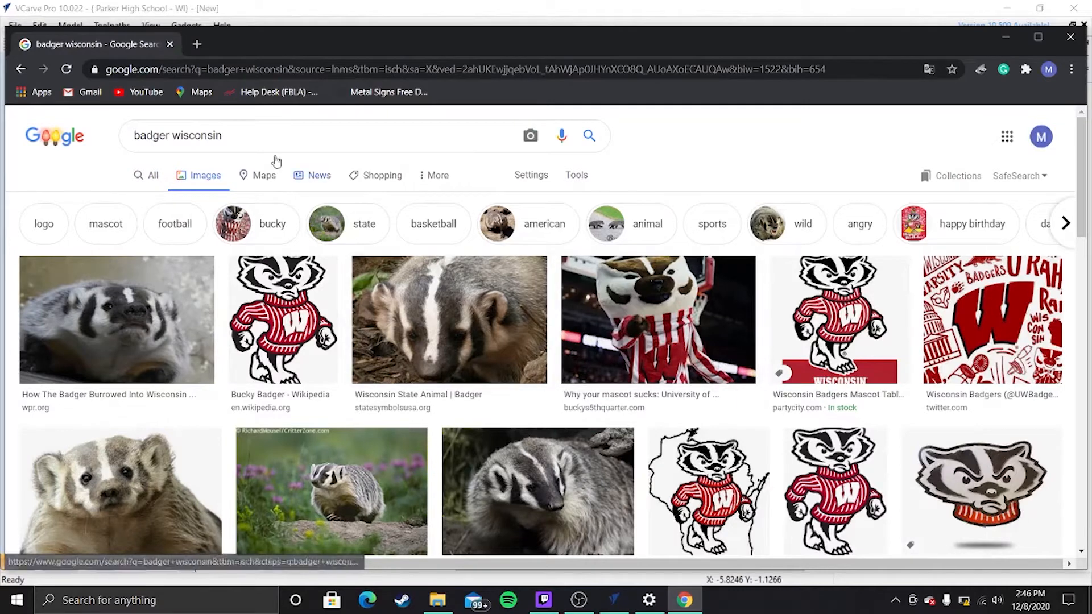
- Refine the image search to "badger wisconsin logo black and white"
click(274, 136)
text(logo)
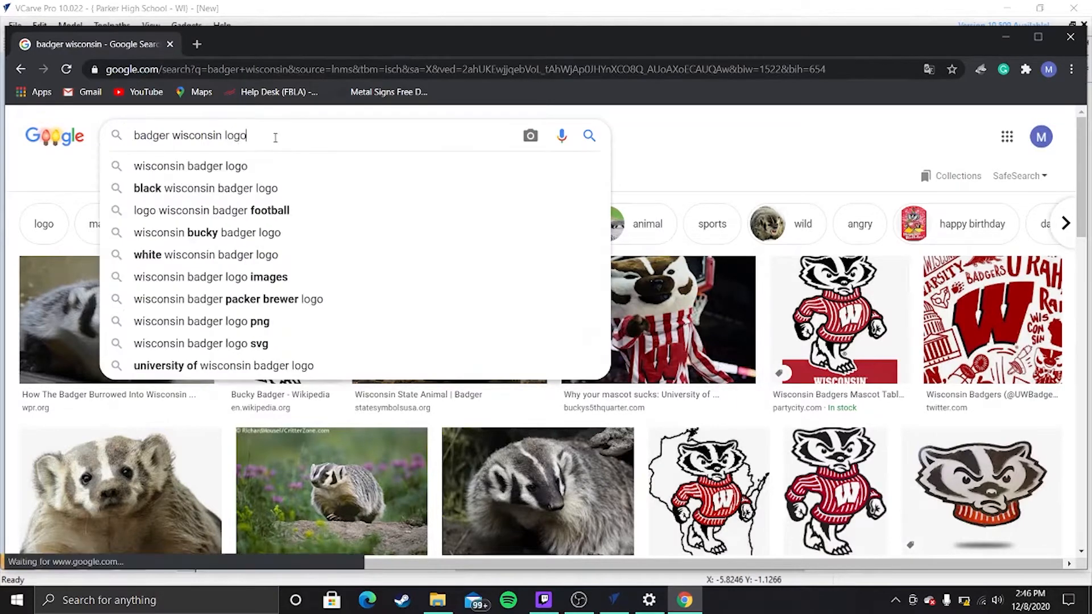
text( black)
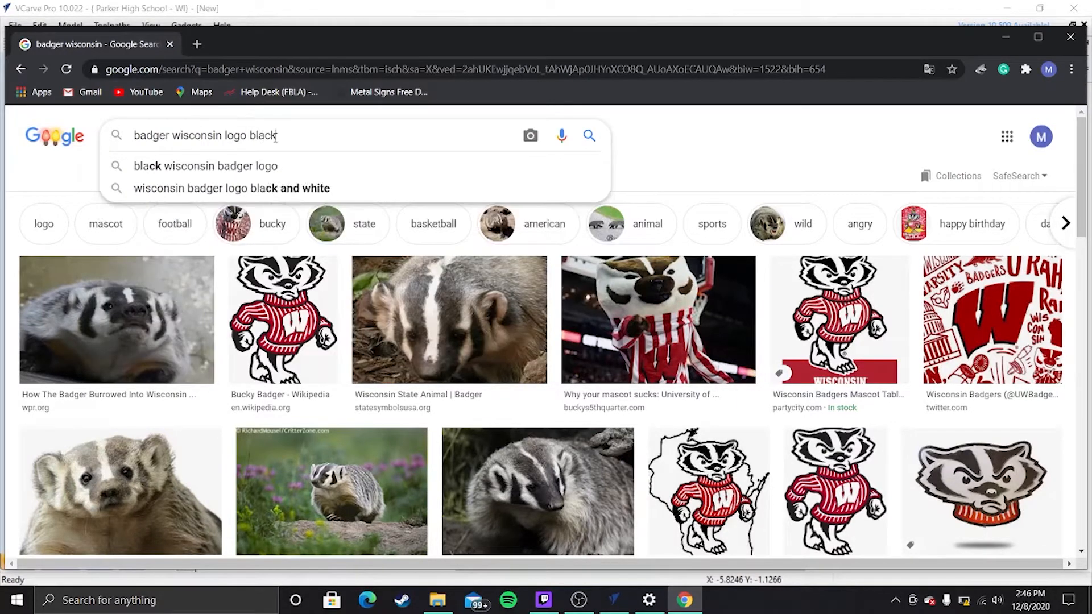
text( and white)
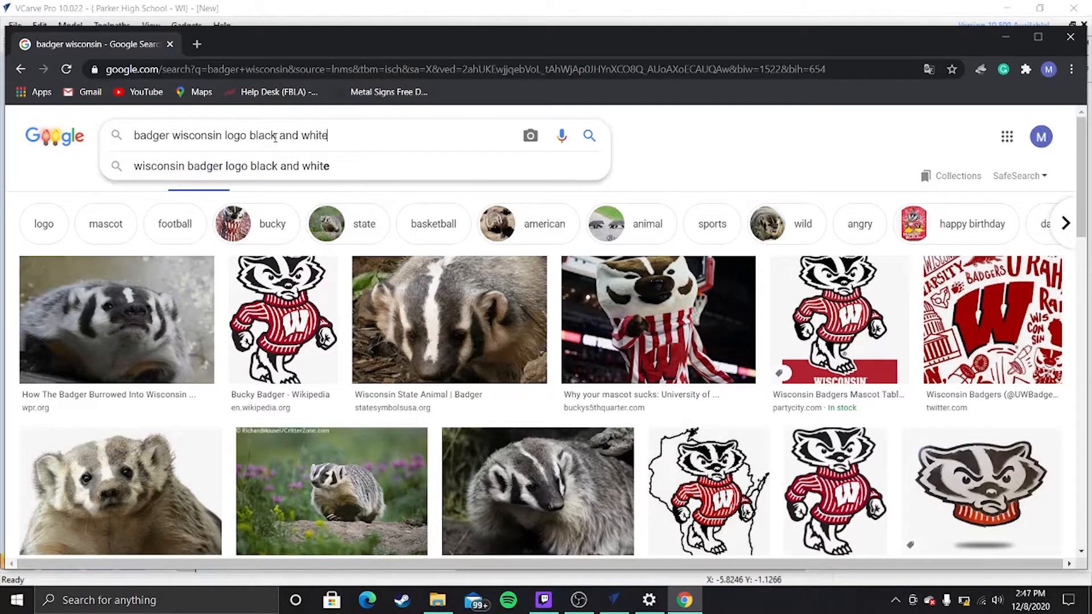
key(Return)
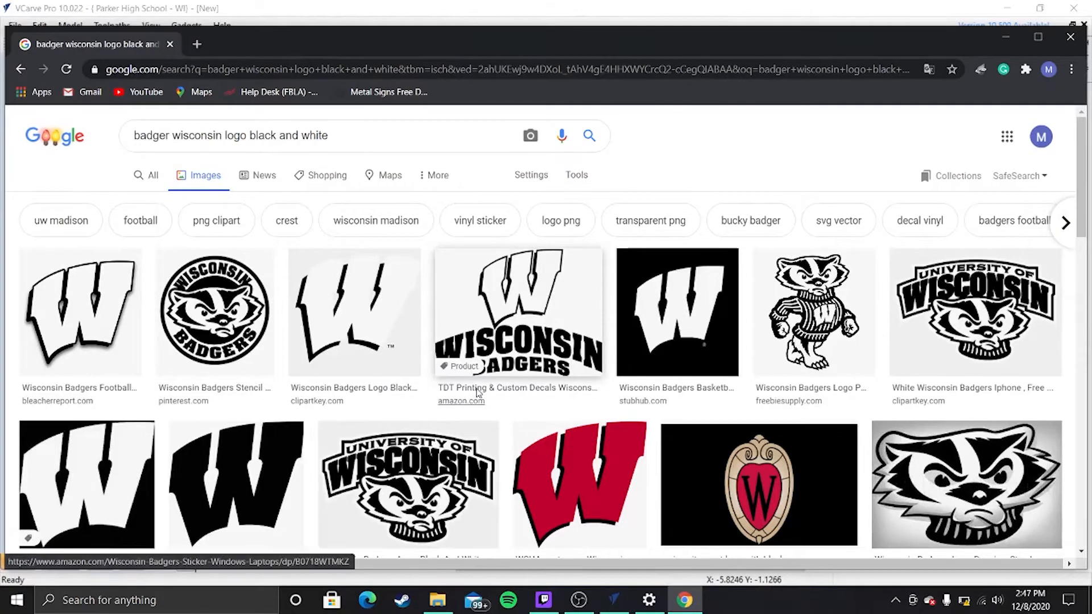
- Open the black-and-white University of Wisconsin badger logo from nicepng.com and copy the image
click(408, 484)
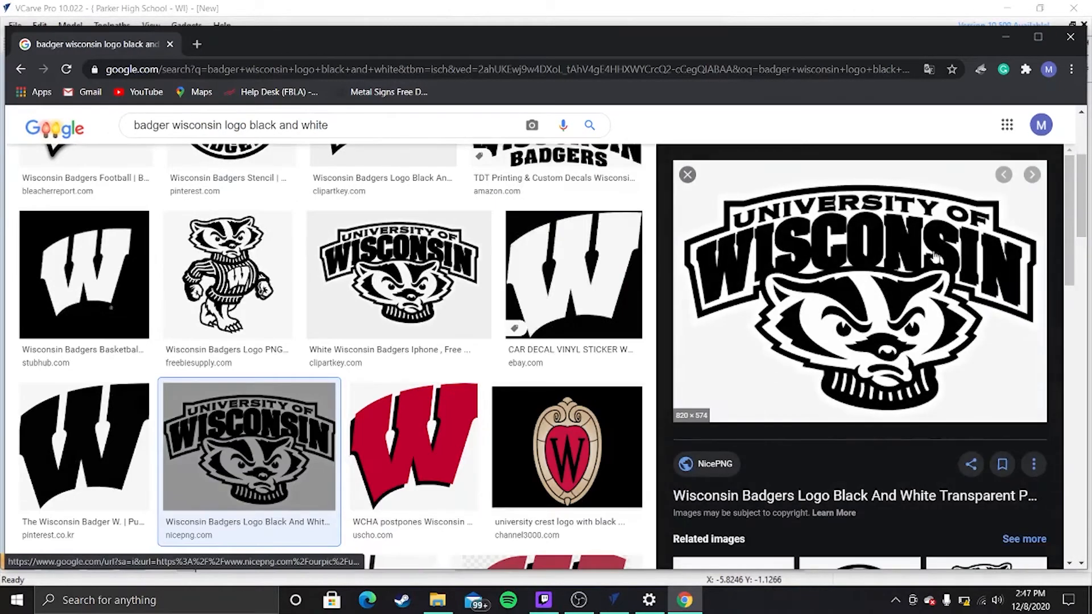
right_click(780, 350)
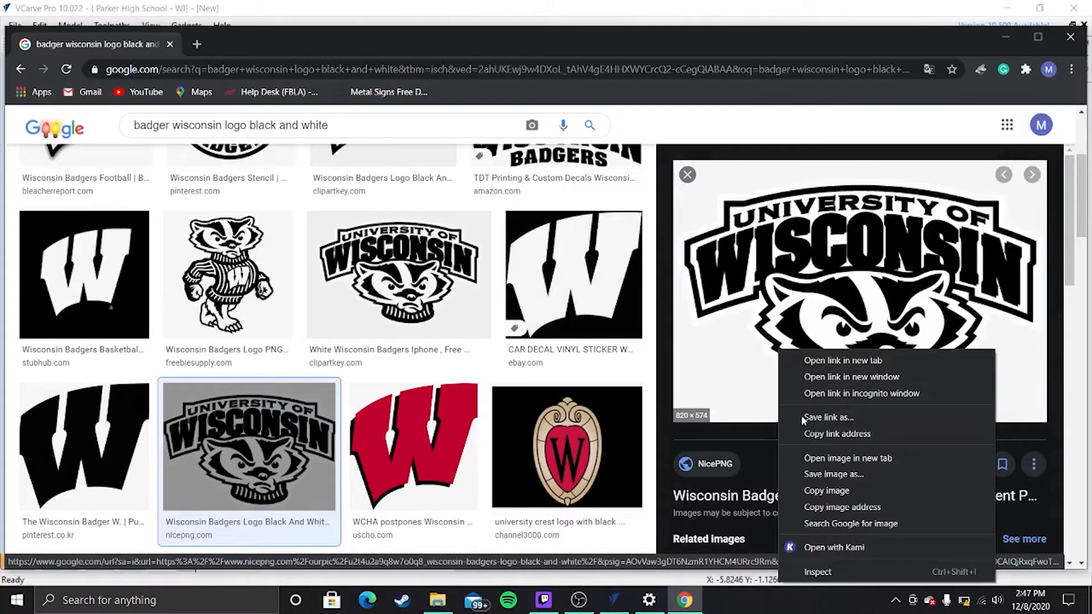
click(805, 490)
- Paste the copied logo into the VCarve Pro job and enlarge it to about 24.2 by 16.9 inches
click(613, 600)
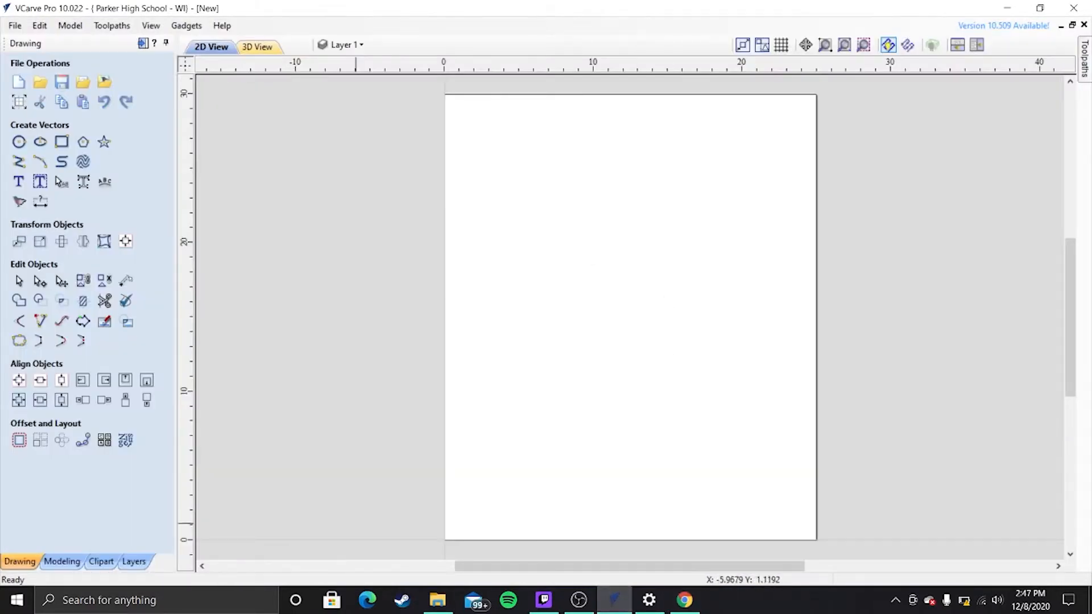
click(648, 249)
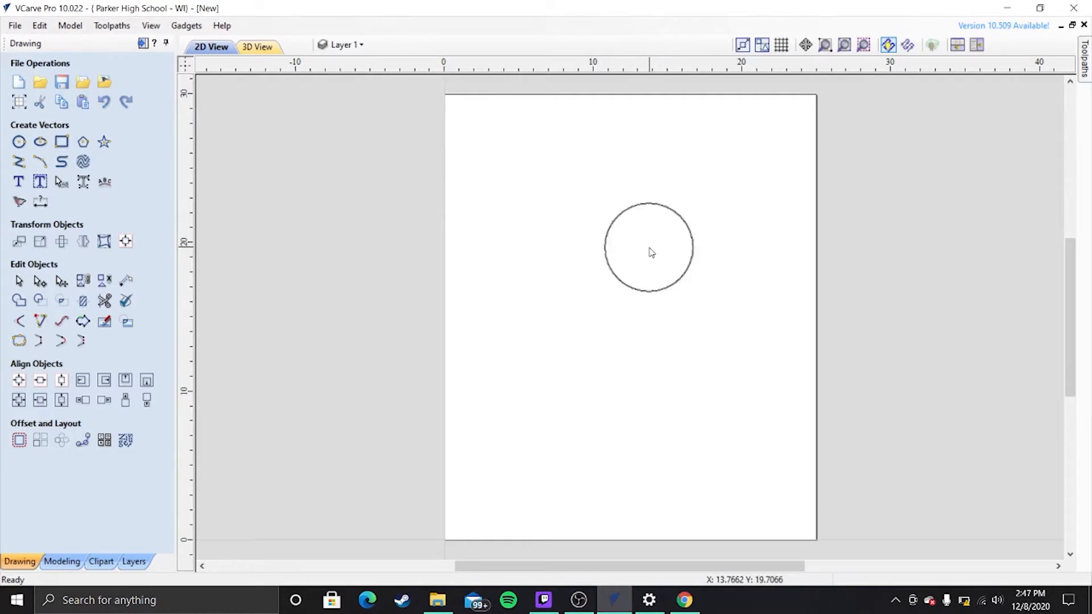
right_click(633, 283)
click(659, 295)
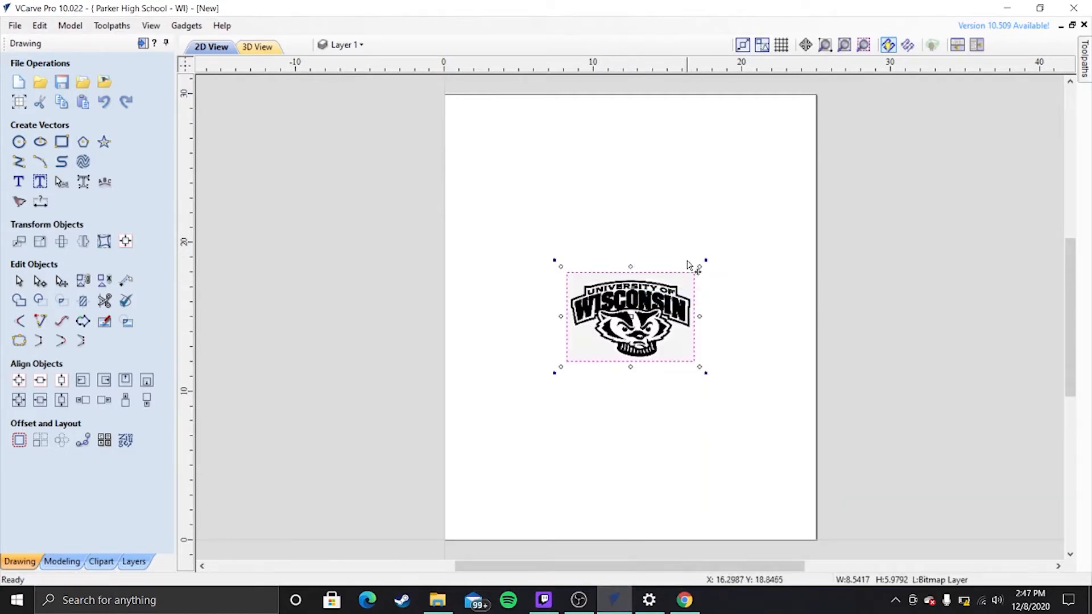
drag(699, 267, 824, 177)
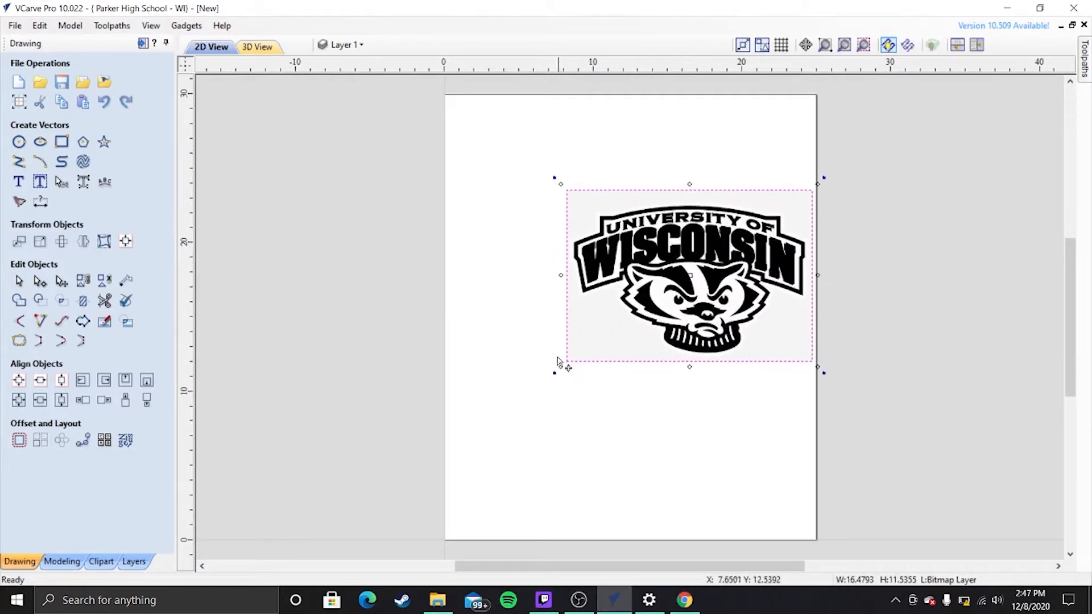
drag(561, 368, 532, 442)
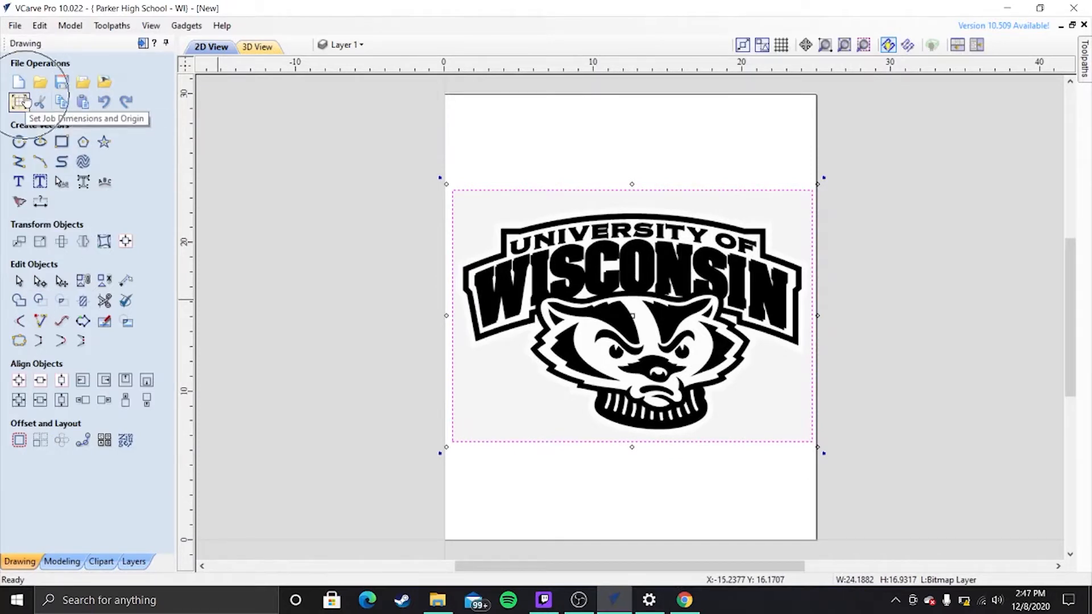
- Change the job size to 35 inches wide and 20 inches high
click(19, 103)
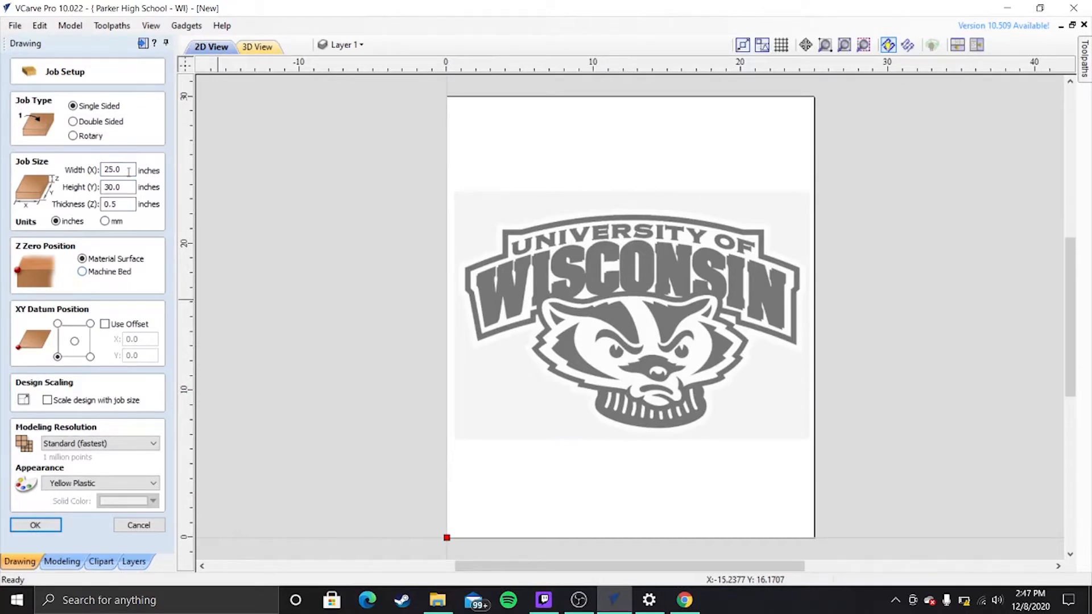
drag(129, 170, 89, 166)
text(35)
drag(129, 187, 95, 192)
text(20)
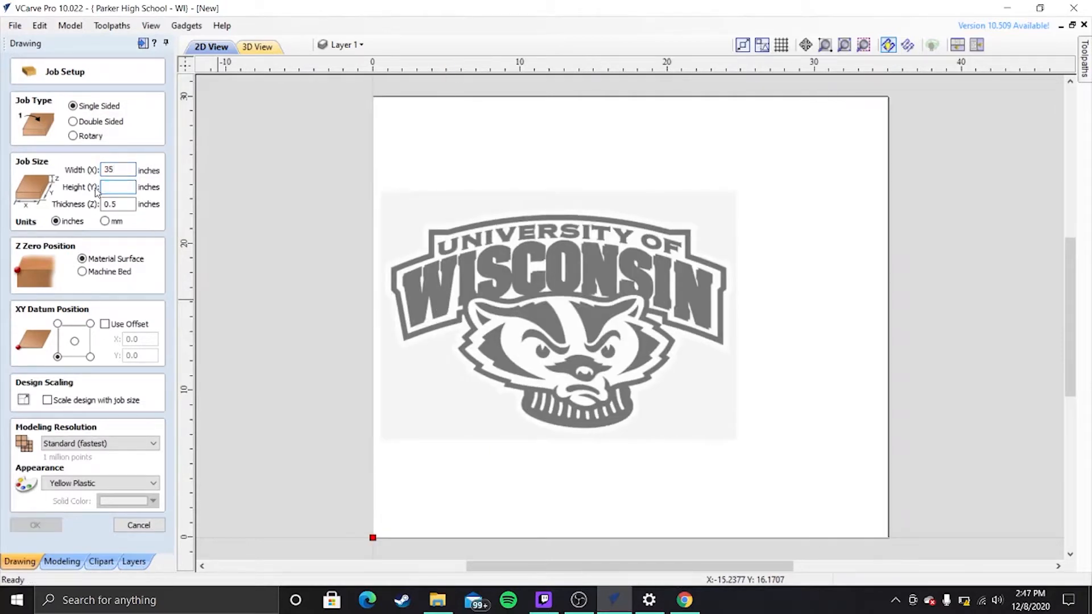
key(Return)
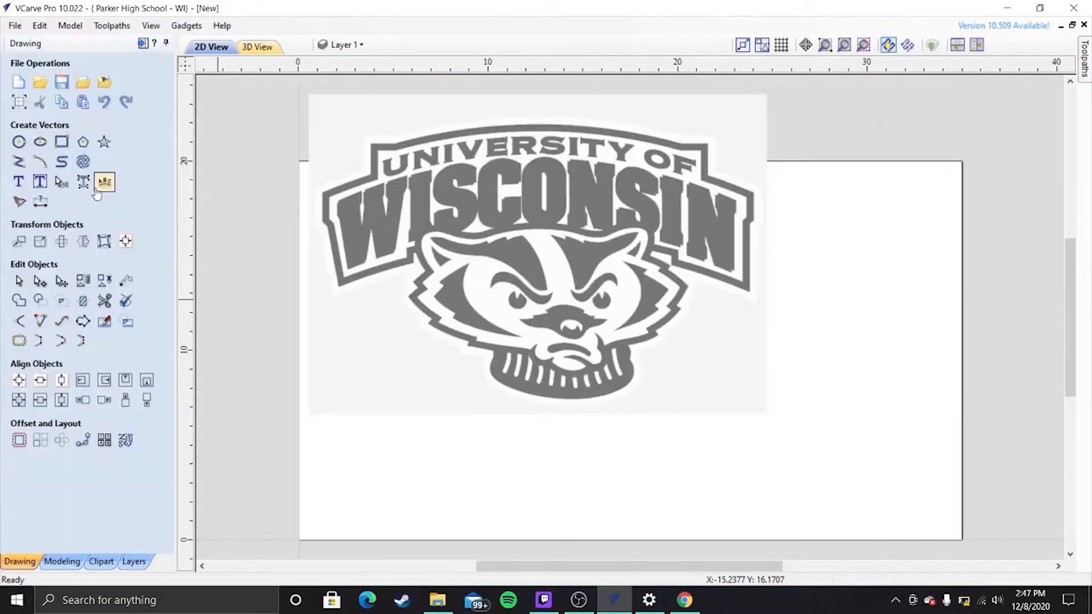
- Move the logo down so that it lies entirely within the material boundary
click(567, 242)
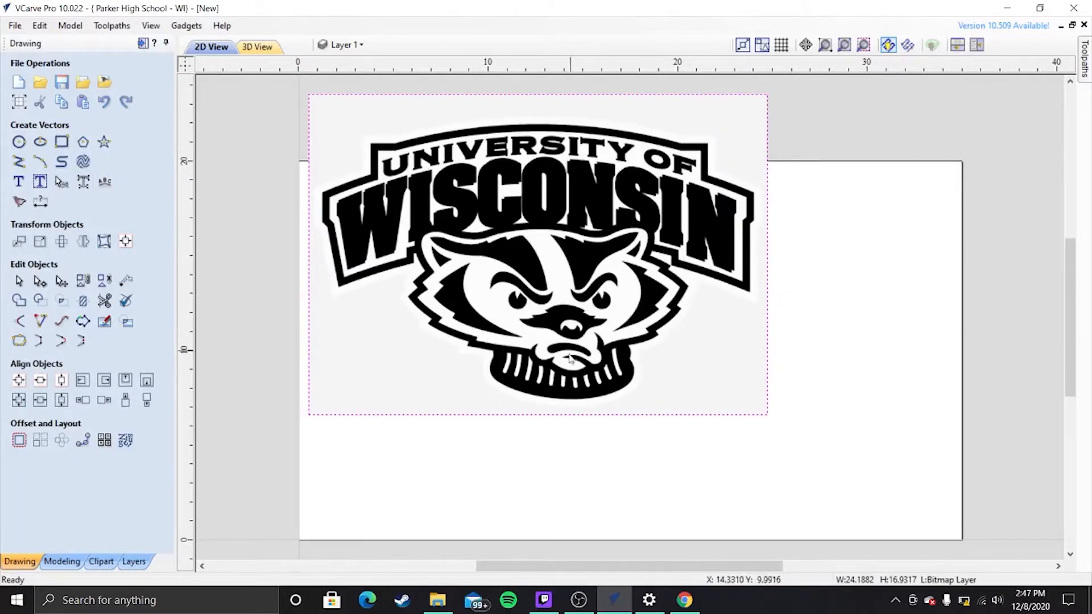
click(583, 380)
drag(576, 388, 560, 448)
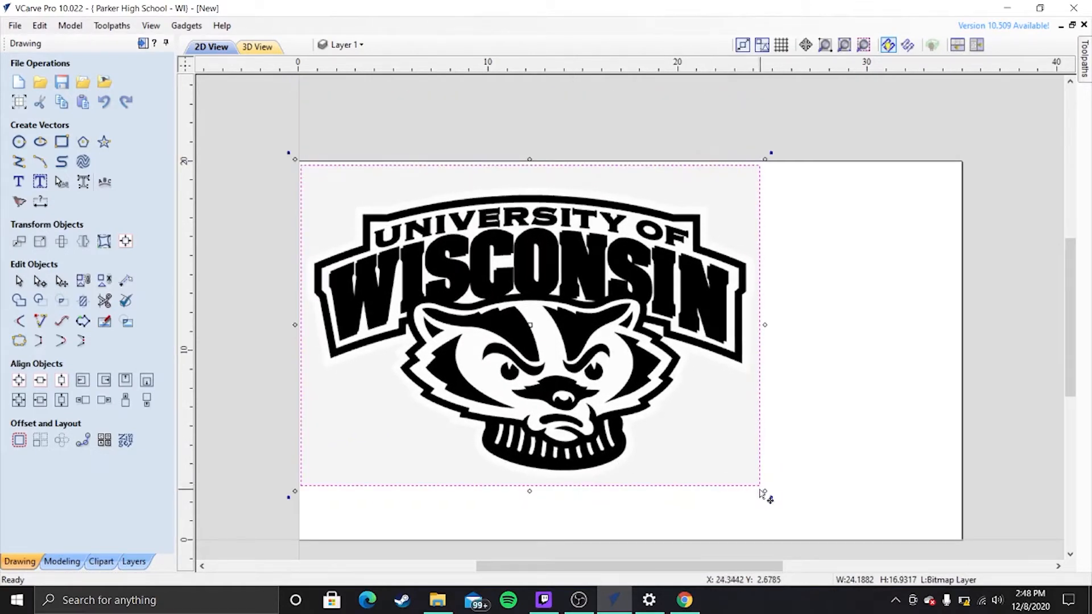
click(805, 502)
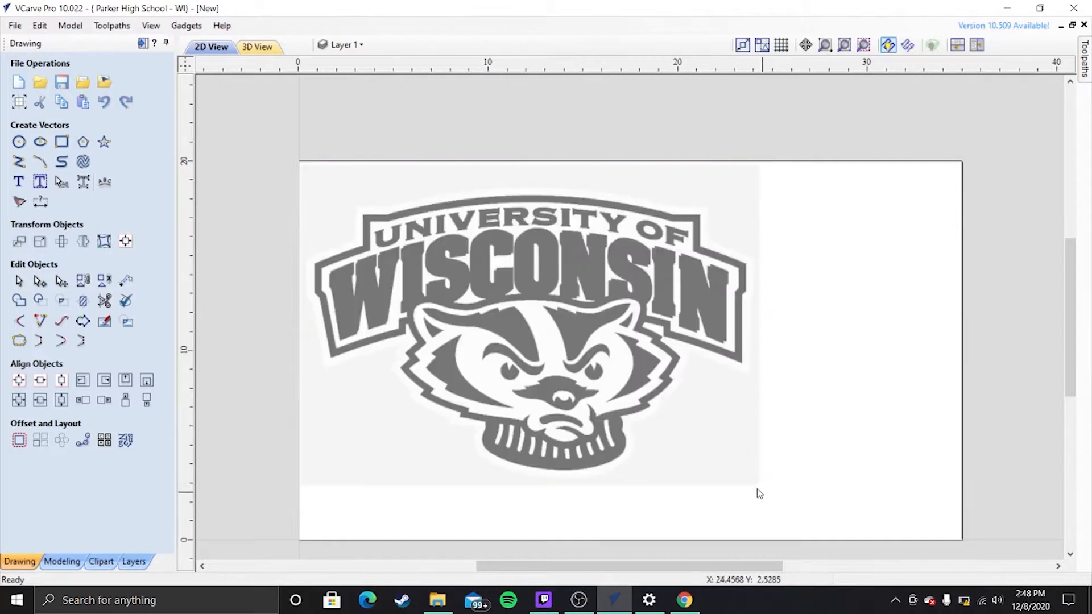
- Enlarge the logo to about 27.7 by 19.4 inches, shift it toward the middle of the material, and leave it selected
click(746, 480)
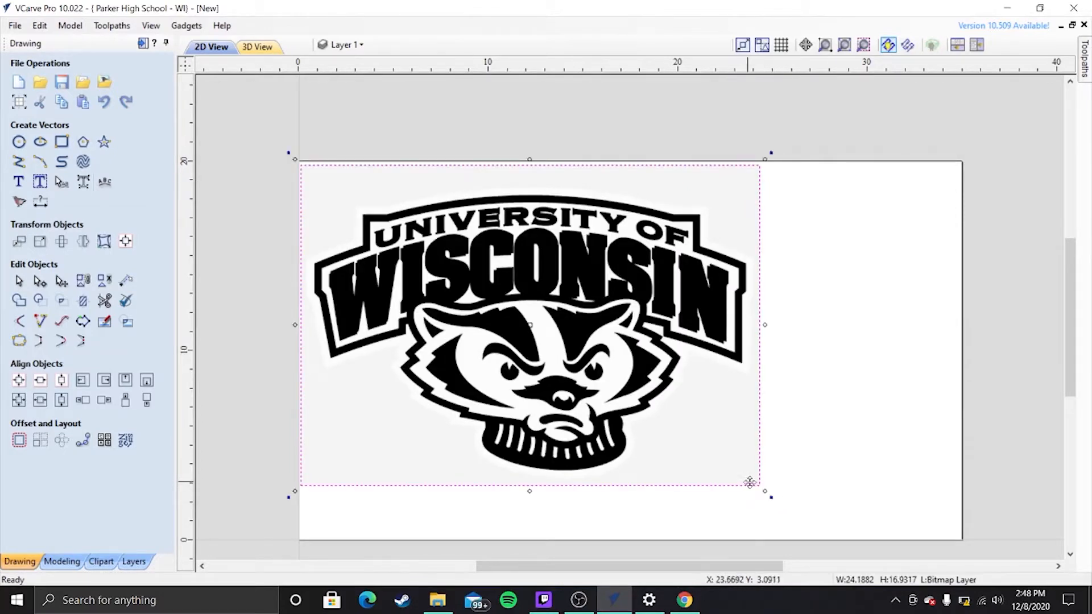
drag(763, 491, 947, 533)
drag(646, 413, 708, 415)
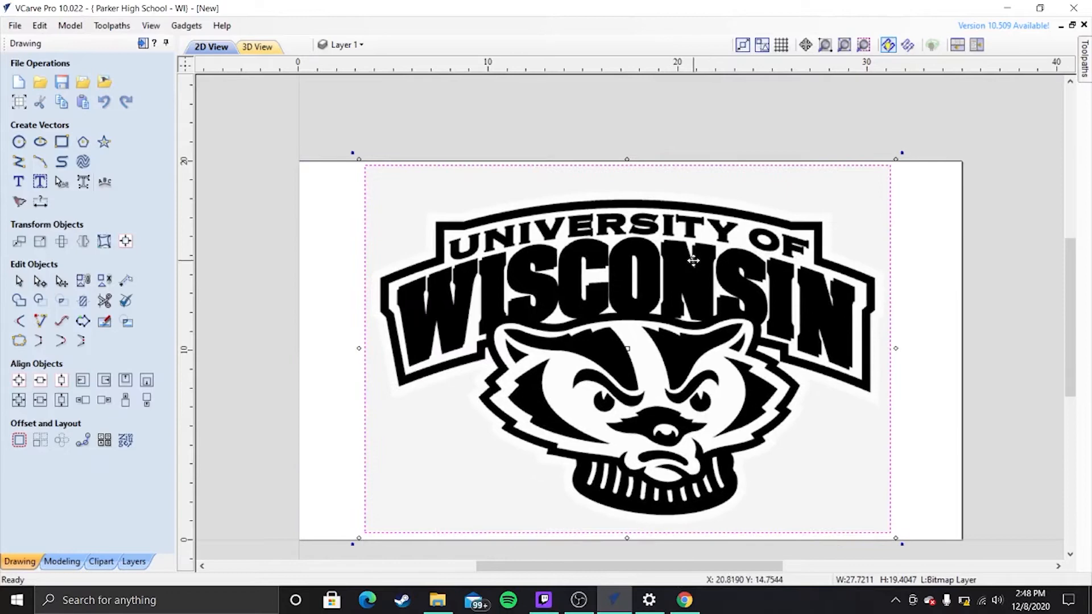
click(708, 155)
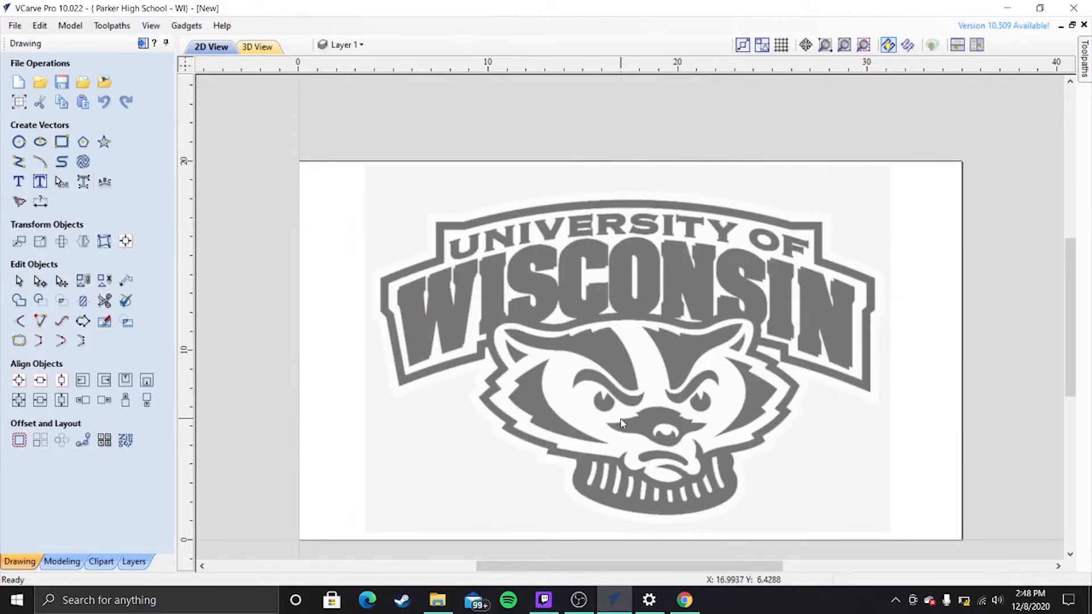
click(606, 323)
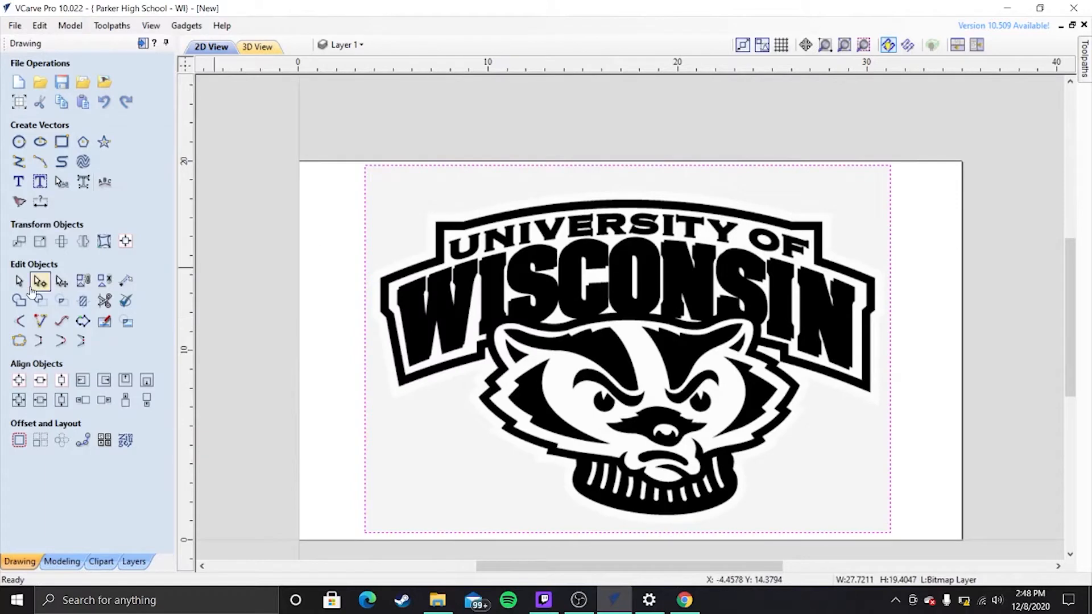
- Trace the logo bitmap into grouped vectors with Black / White tracing at the existing settings, and delete the original bitmap
click(11, 205)
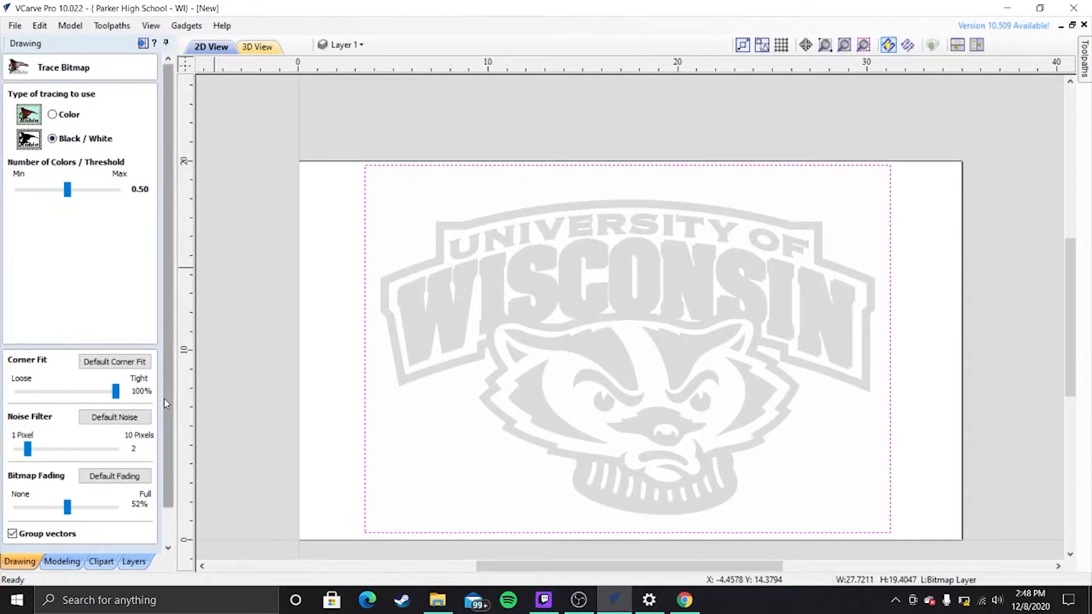
drag(164, 399, 165, 438)
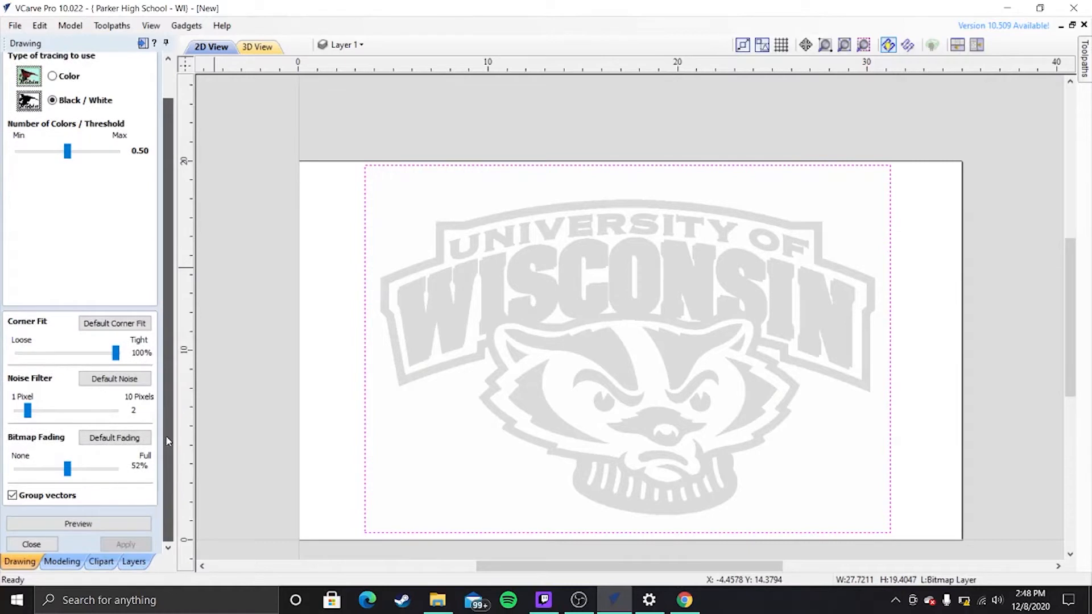
click(113, 524)
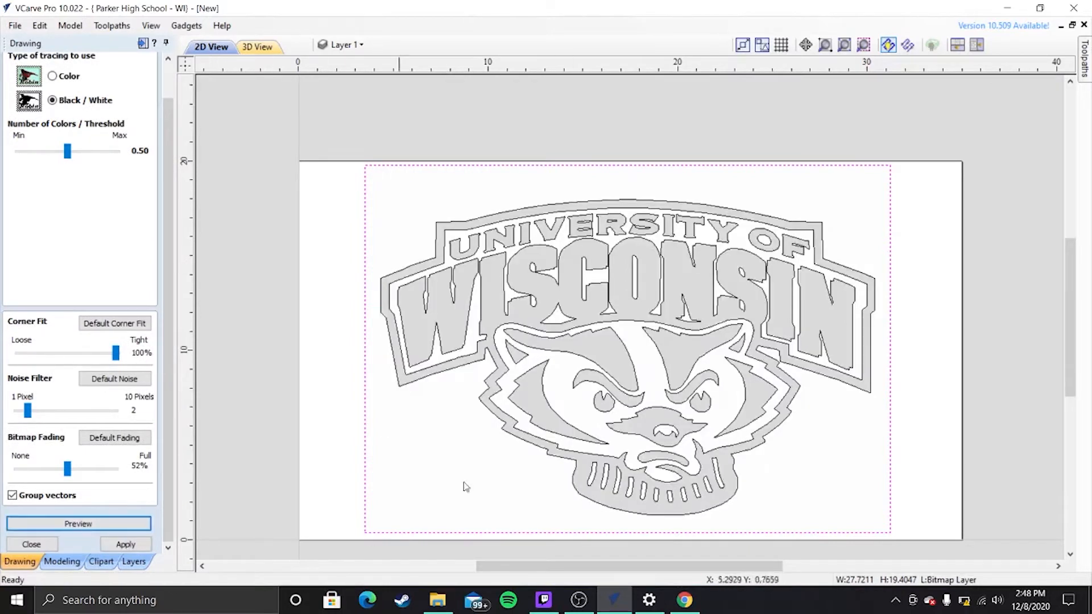
click(126, 545)
click(50, 548)
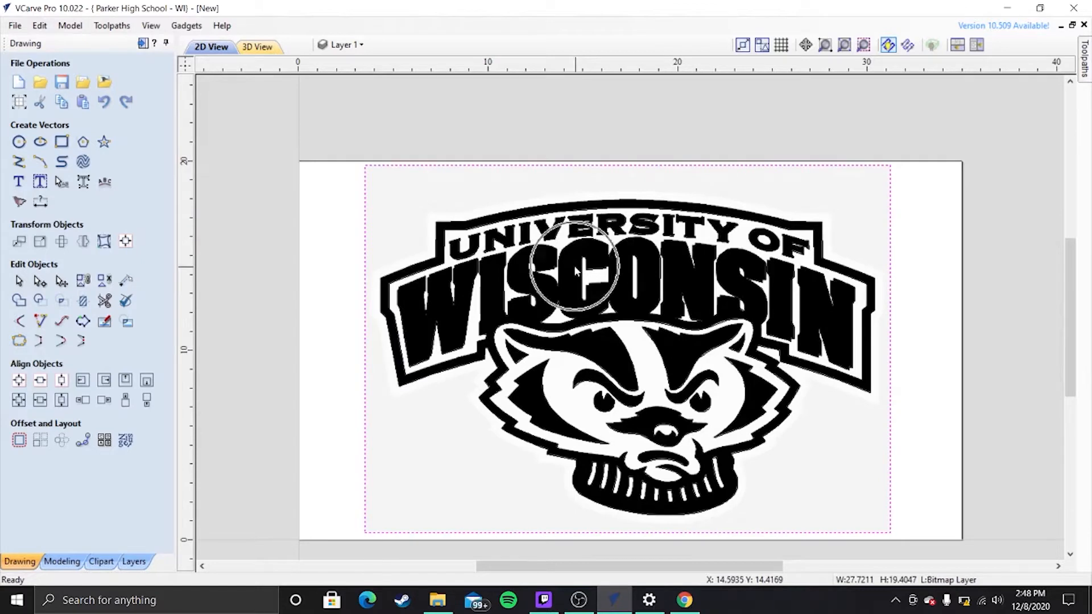
key(Delete)
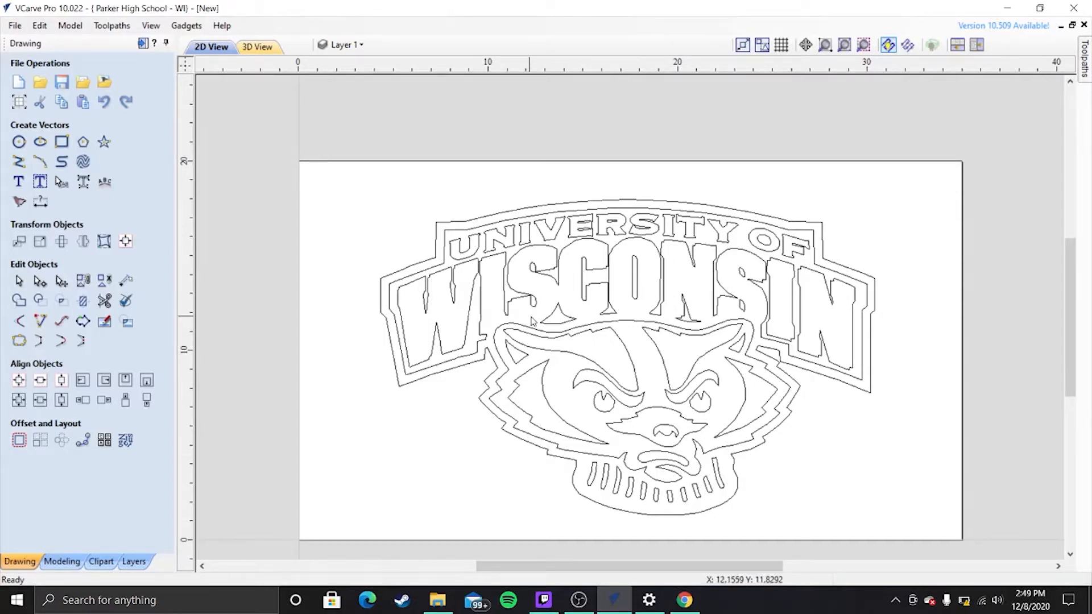
- Ungroup the traced logo vectors back onto their original object layers and select the badger face outline on its own
click(608, 225)
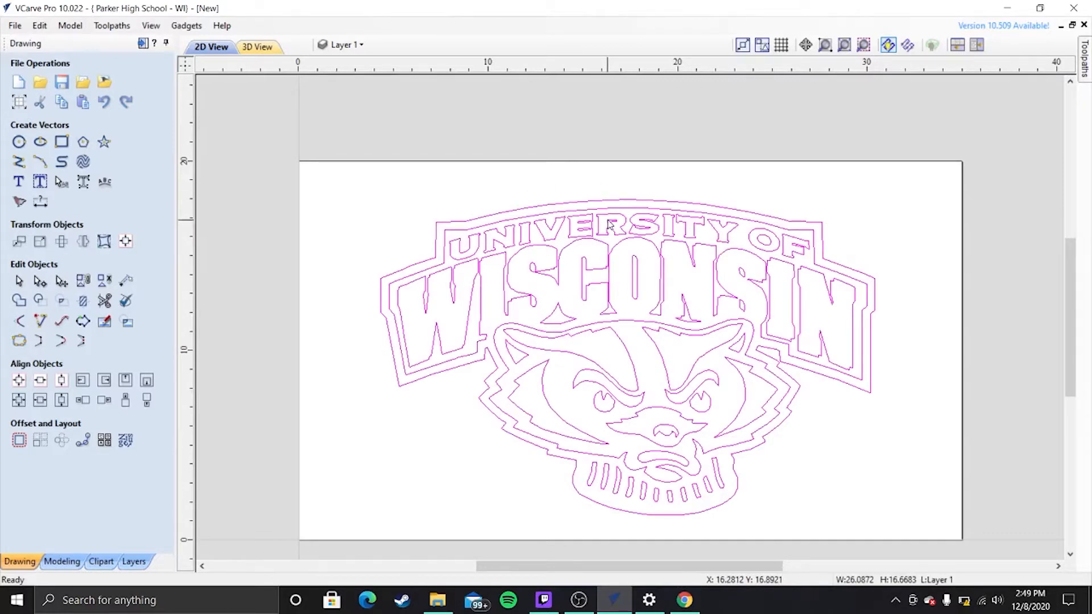
right_click(610, 225)
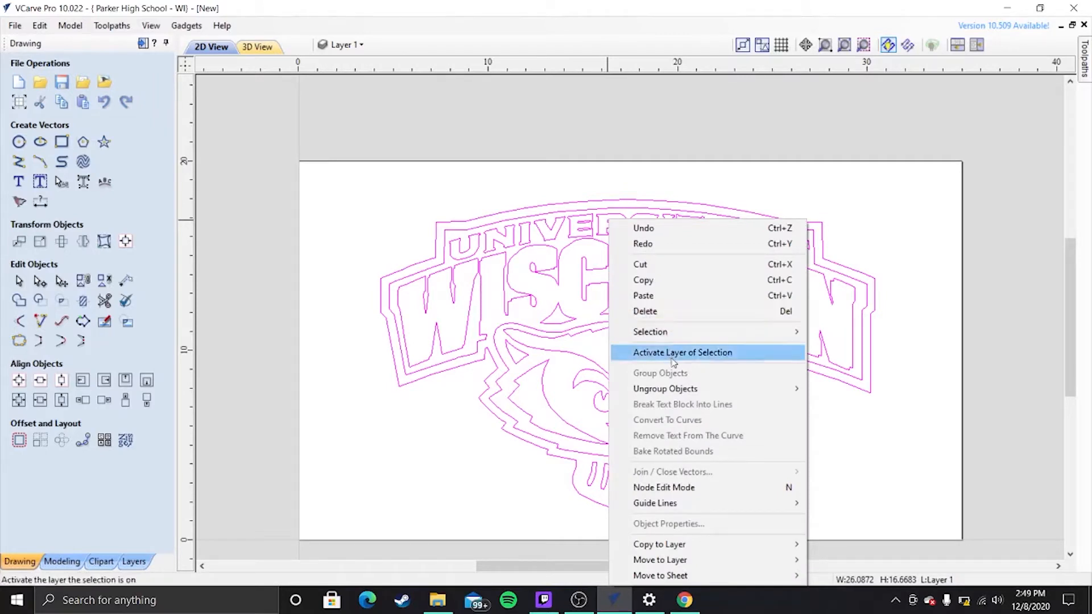
mouse_move(676, 392)
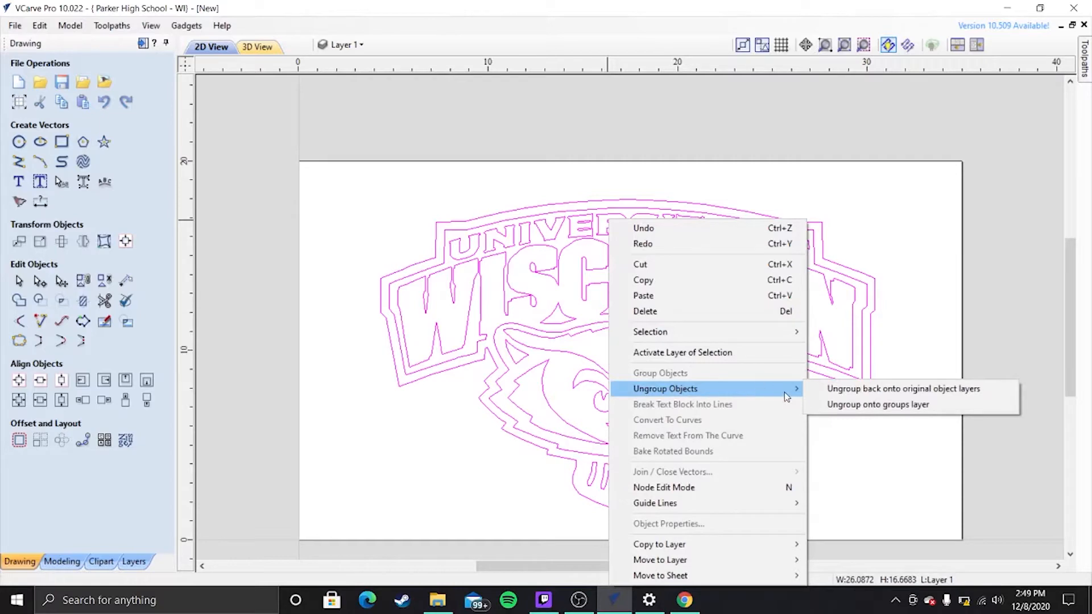
click(821, 396)
click(820, 395)
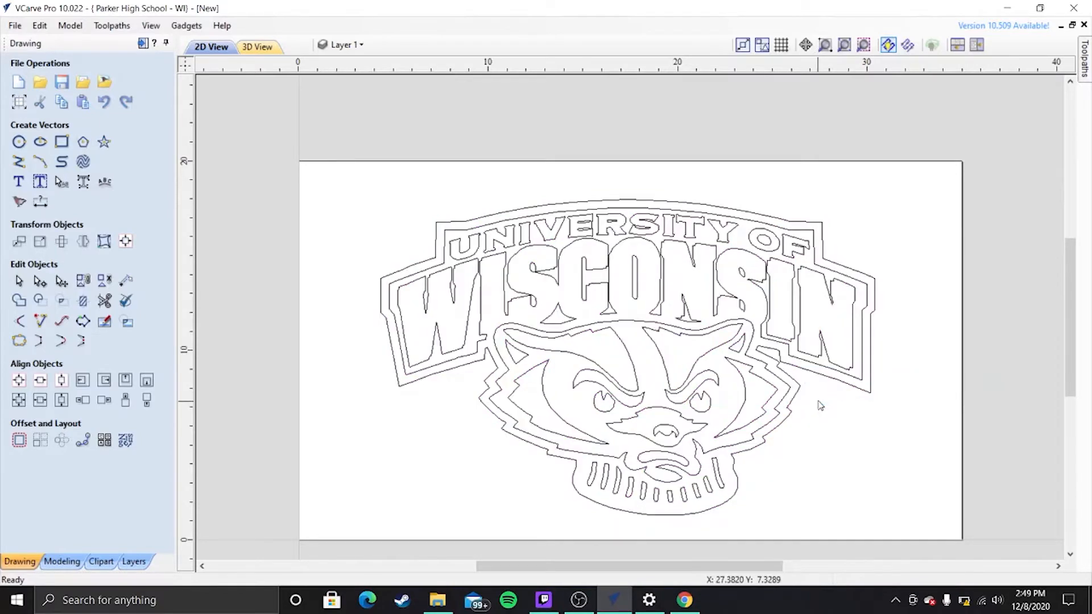
click(788, 393)
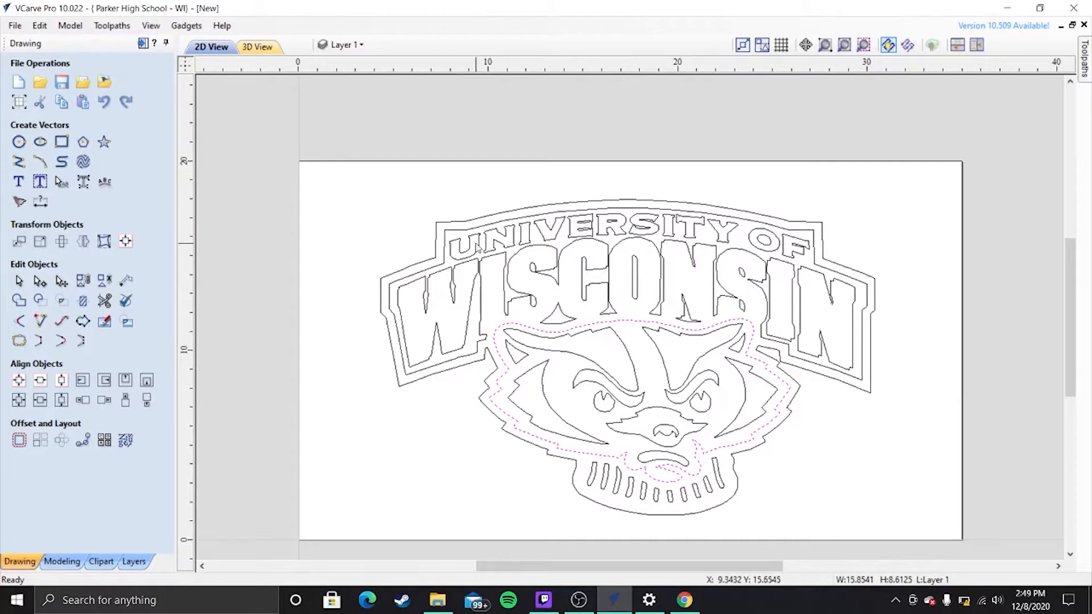
- Delete the letters U, N, I and V from the word UNIVERSITY at the top of the logo
click(479, 249)
key(Delete)
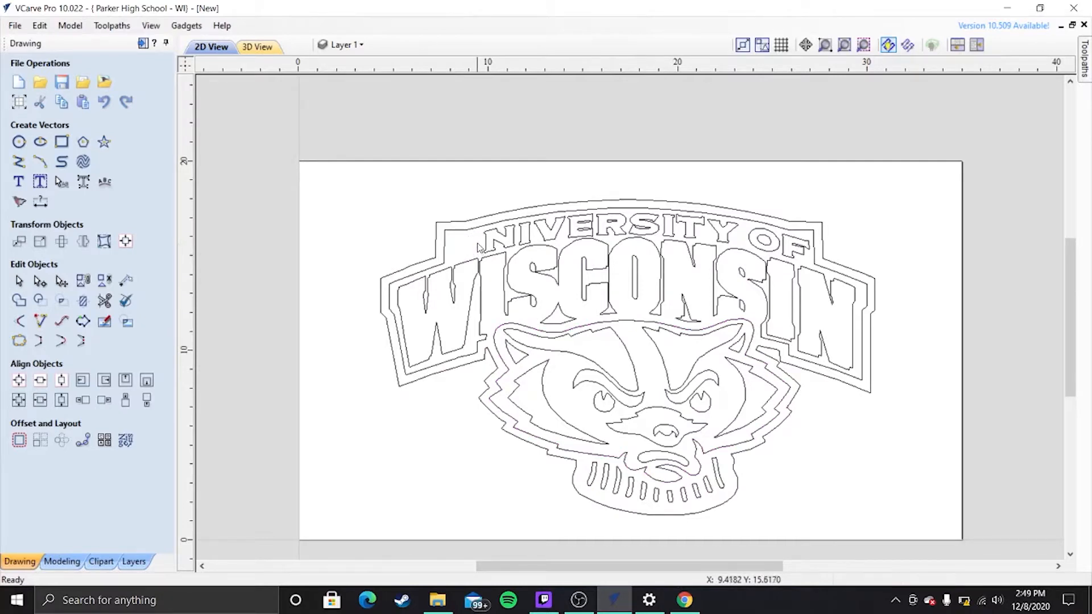
drag(474, 238, 548, 236)
click(551, 230)
key(Delete)
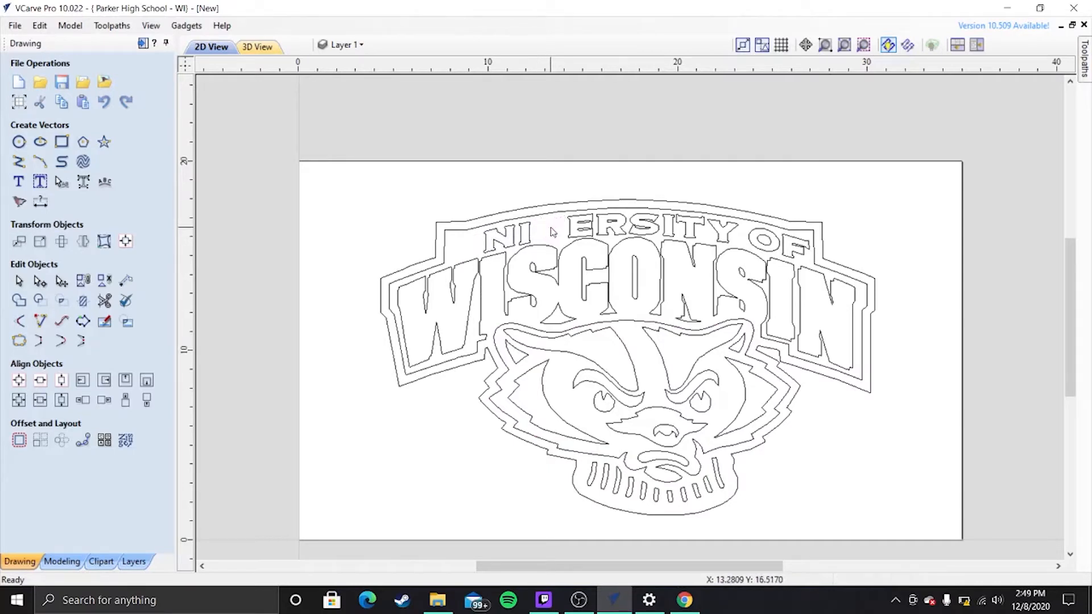
click(525, 234)
key(Delete)
click(515, 238)
key(Delete)
click(511, 225)
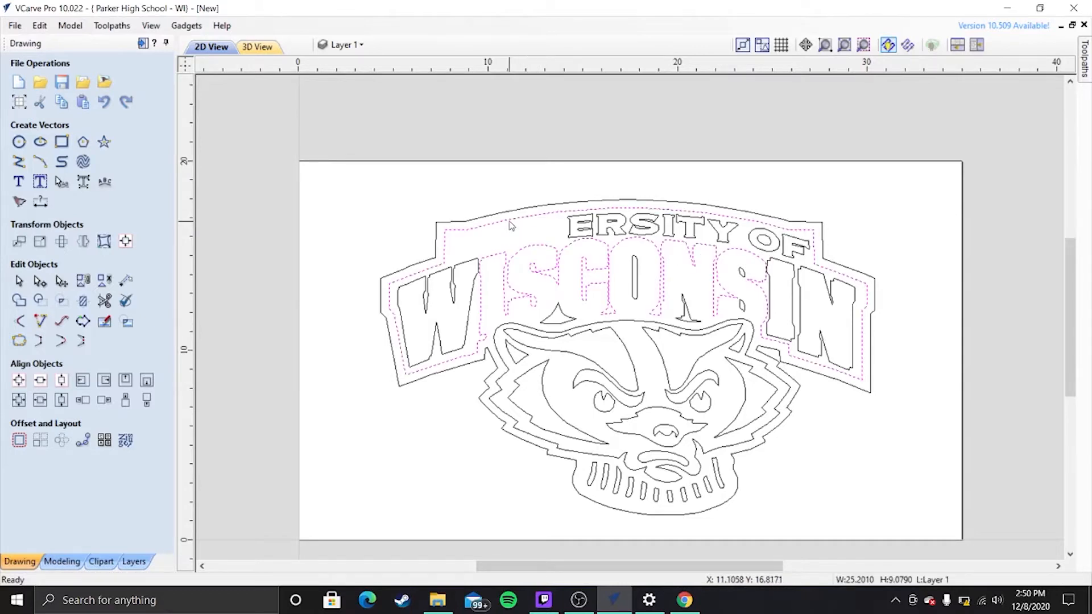
click(507, 213)
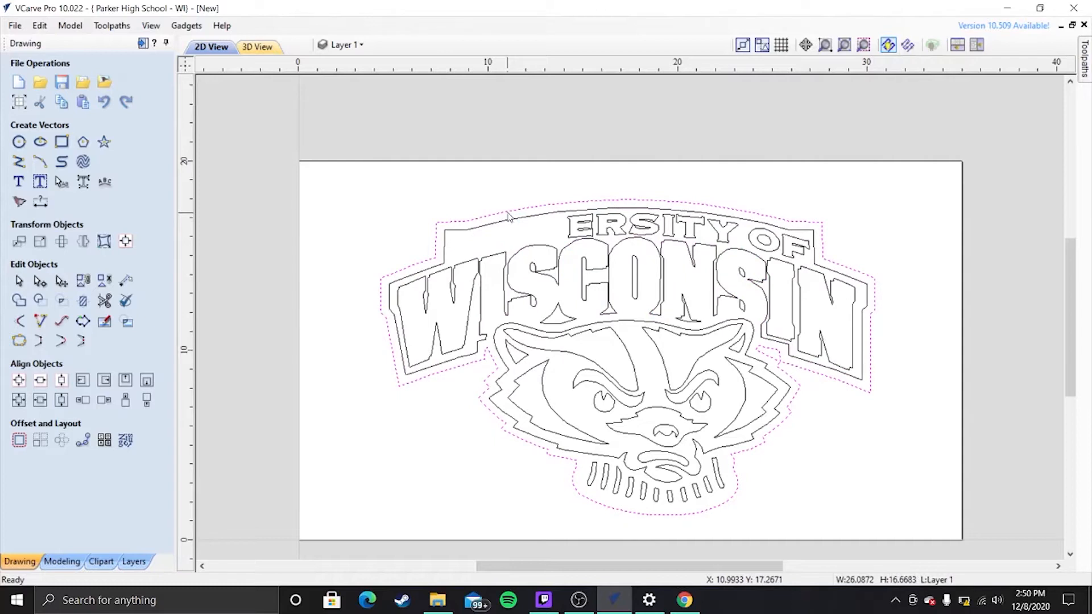
- Delete the remaining letters ERSITY OF, including their inner shapes, from the banner above WISCONSIN
click(596, 231)
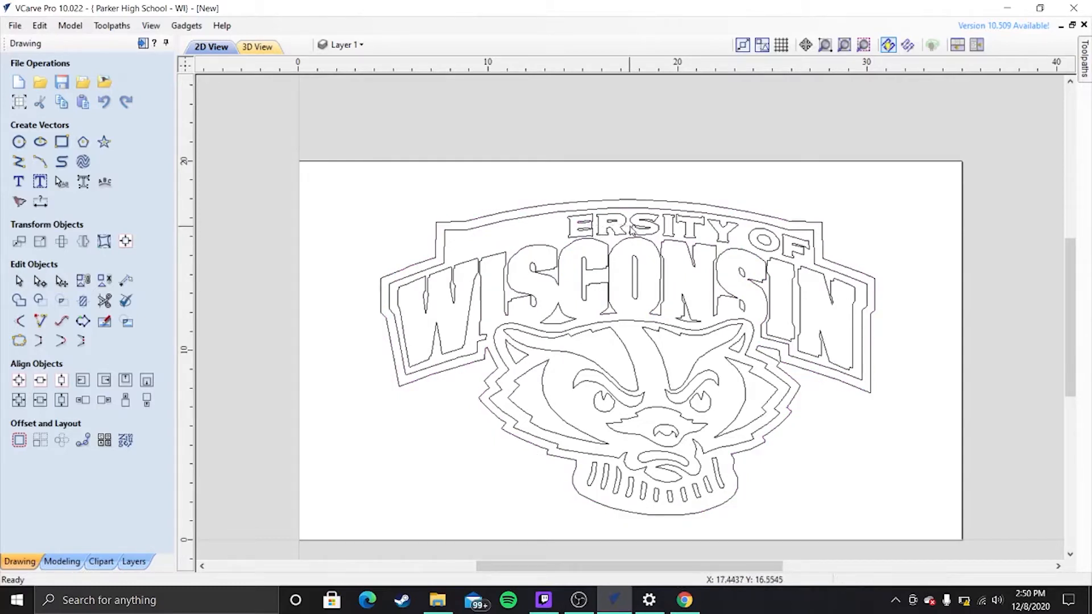
click(576, 235)
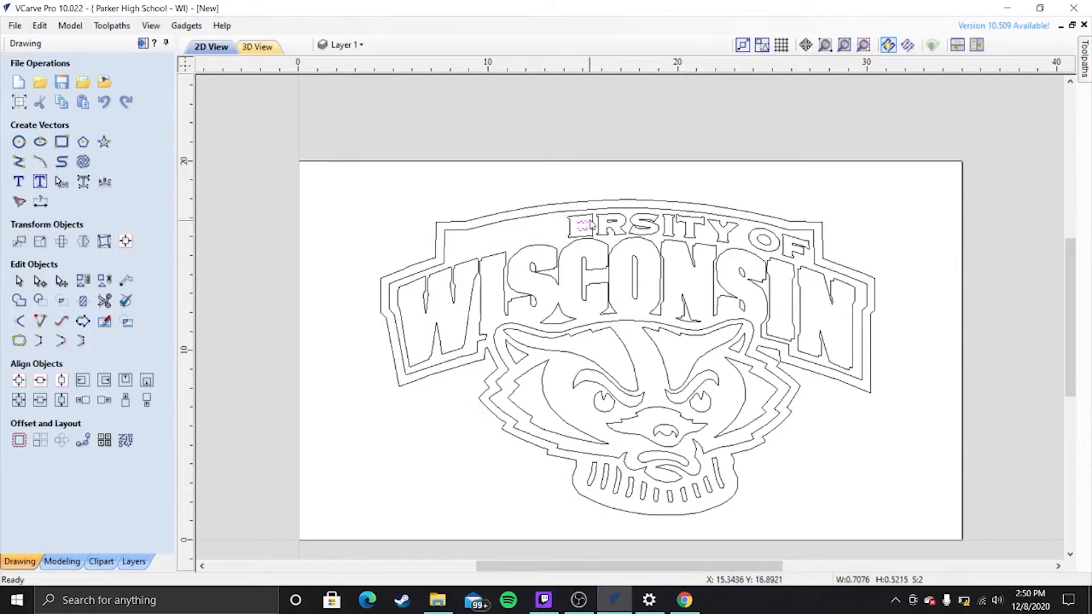
shift+click(592, 222)
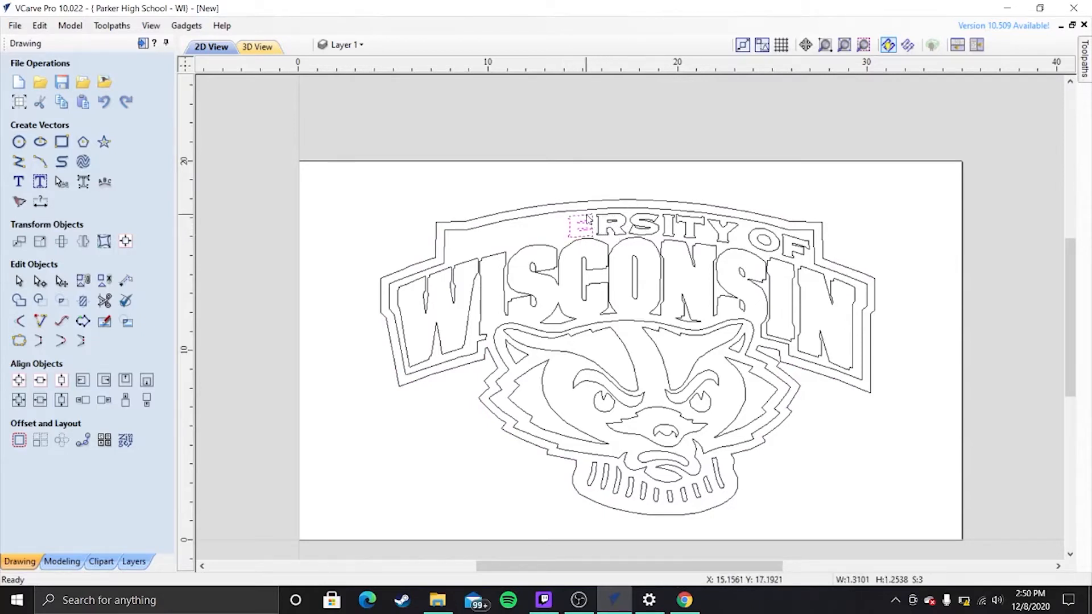
shift+click(615, 231)
shift+click(652, 228)
shift+click(670, 228)
shift+click(684, 233)
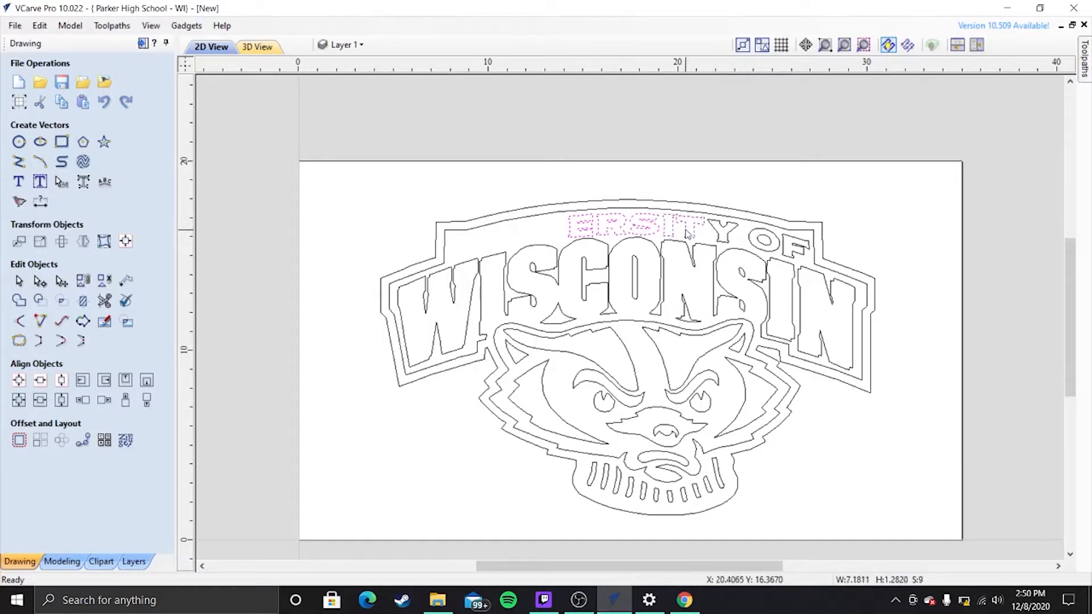
shift+click(713, 234)
shift+click(752, 243)
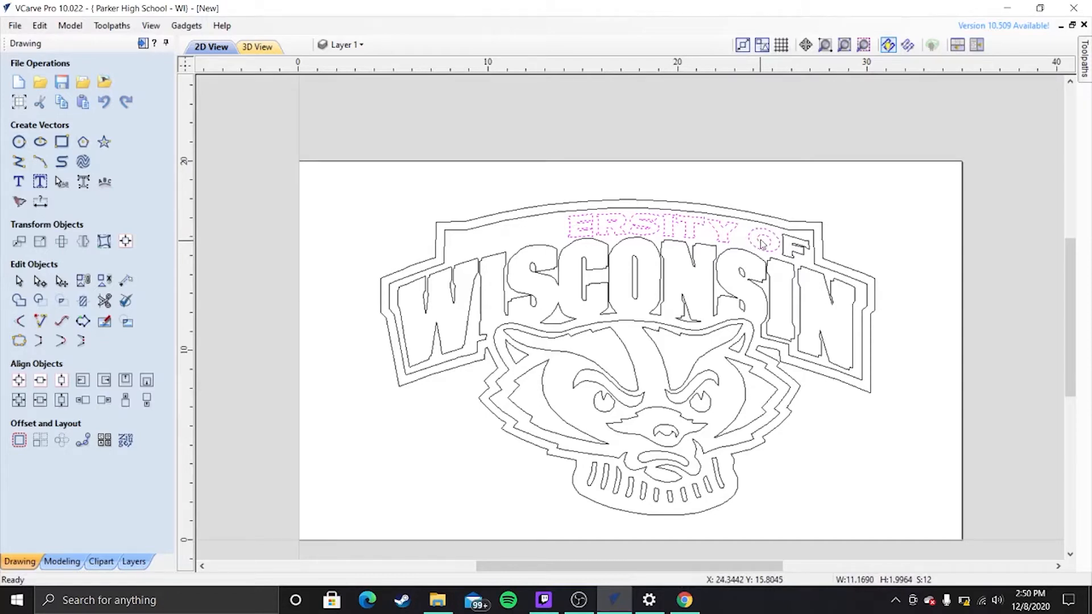
key(Delete)
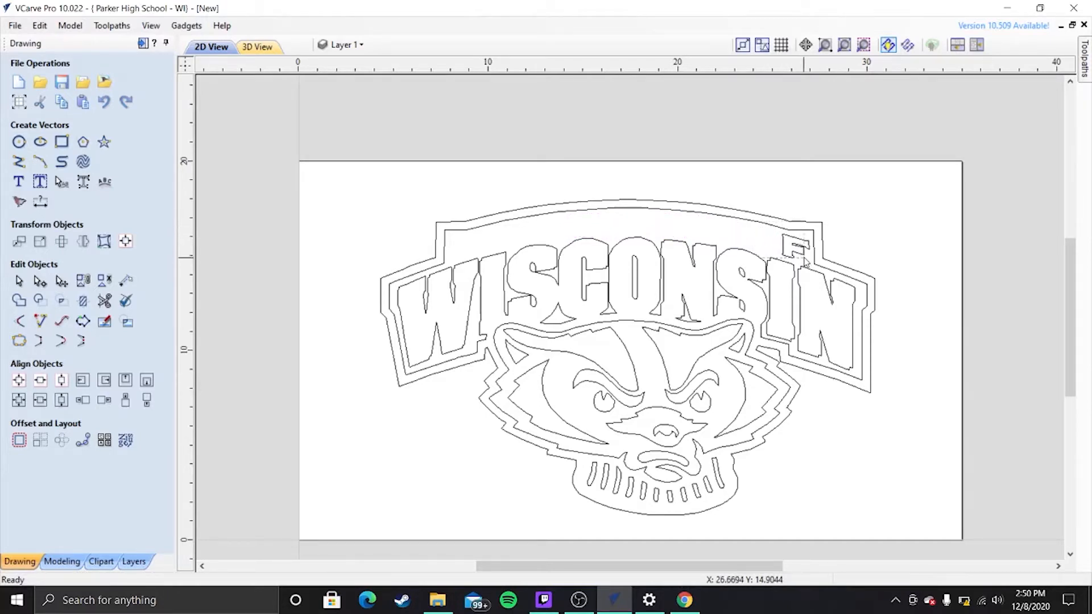
click(786, 243)
key(Delete)
click(796, 231)
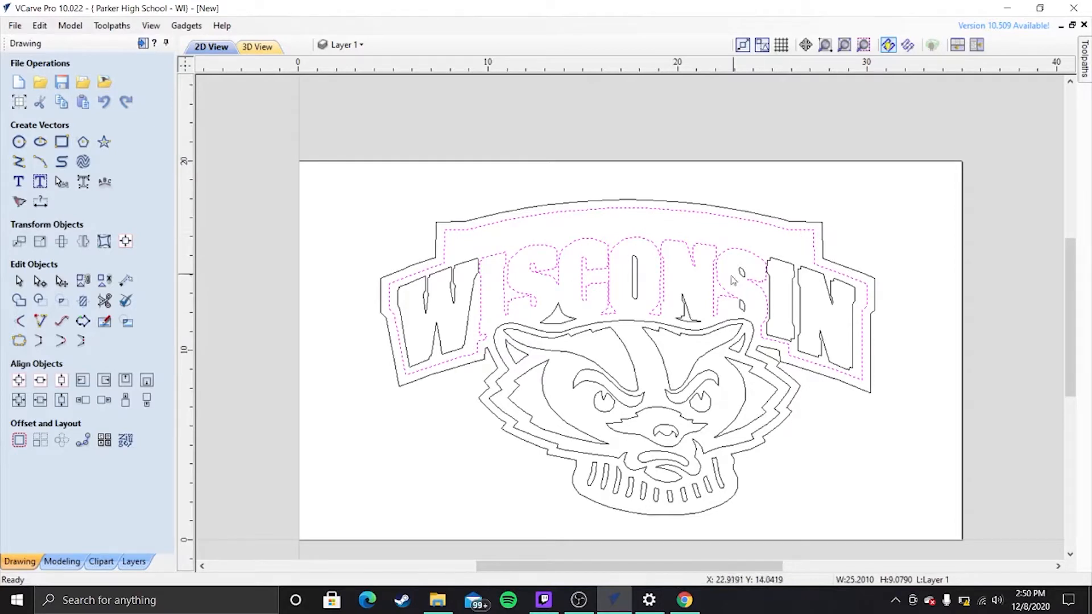
- Delete the outer outline that runs around the whole logo
click(494, 419)
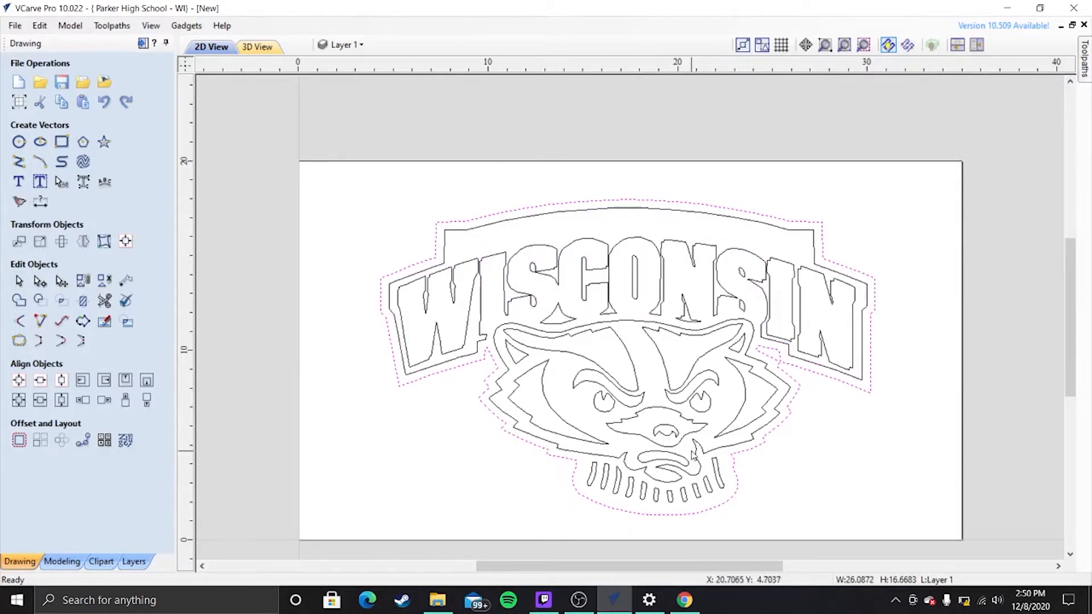
click(578, 458)
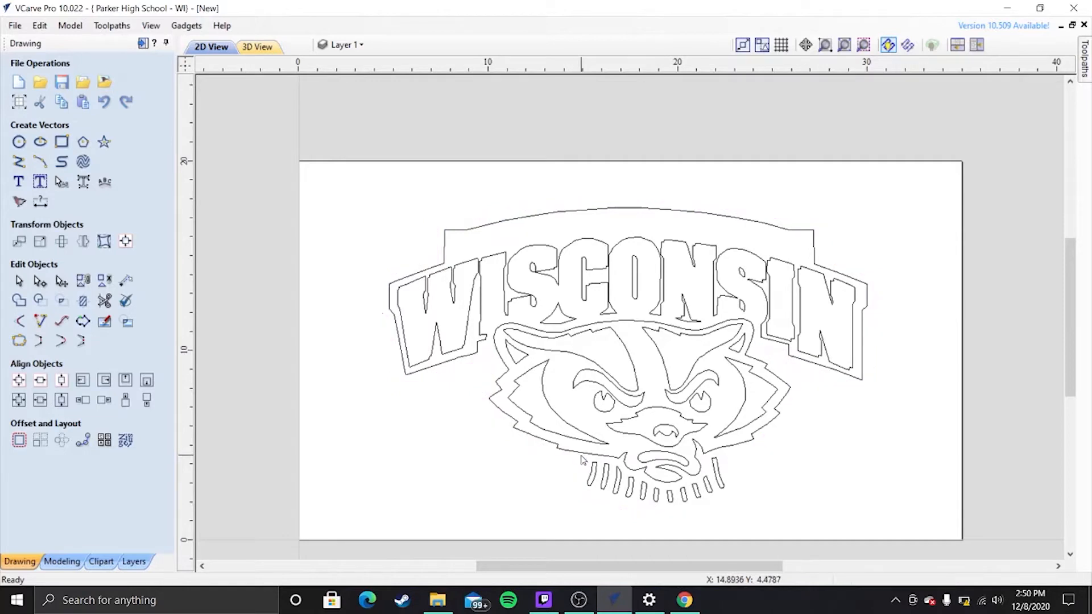
- Delete the stripes of the badger's sweater collar one by one, working from the left end past the middle
click(592, 474)
key(Delete)
click(604, 477)
key(Delete)
click(616, 486)
key(Delete)
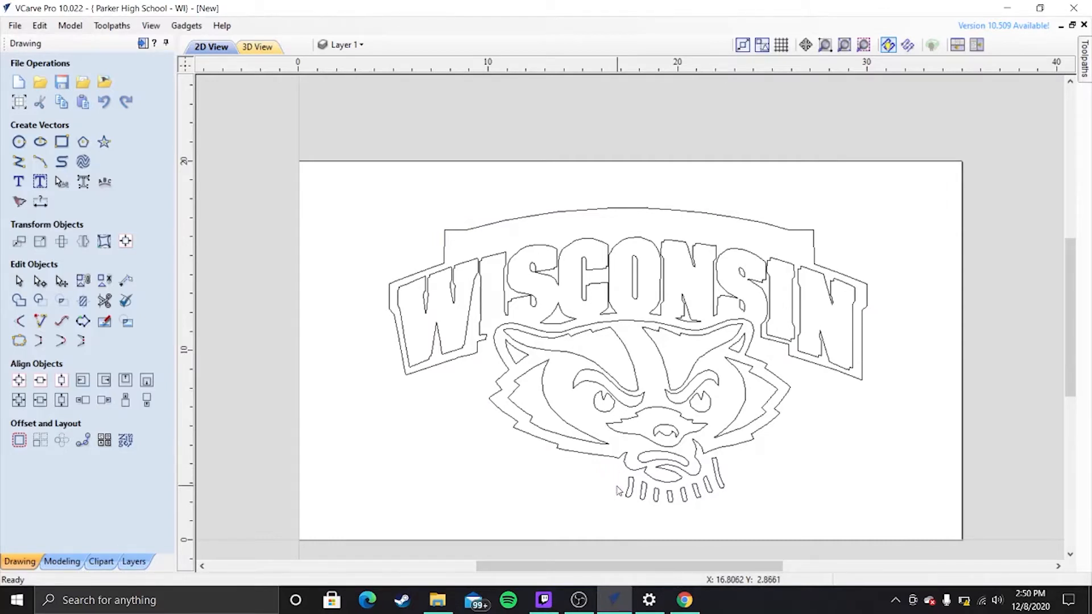
click(629, 490)
key(Delete)
click(642, 492)
key(Delete)
click(655, 498)
key(Delete)
click(672, 501)
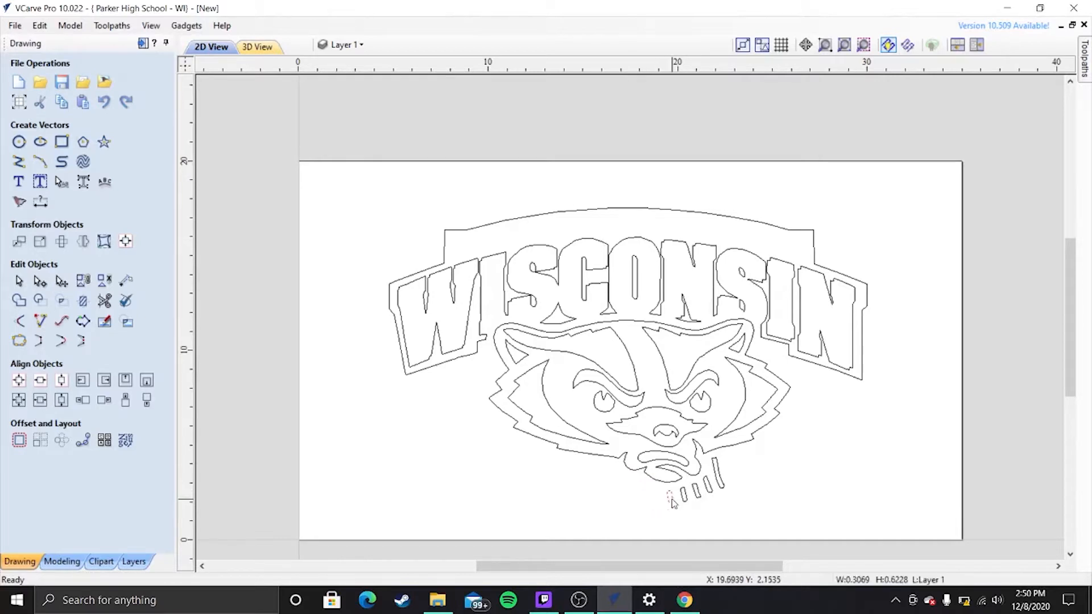
key(Delete)
click(682, 499)
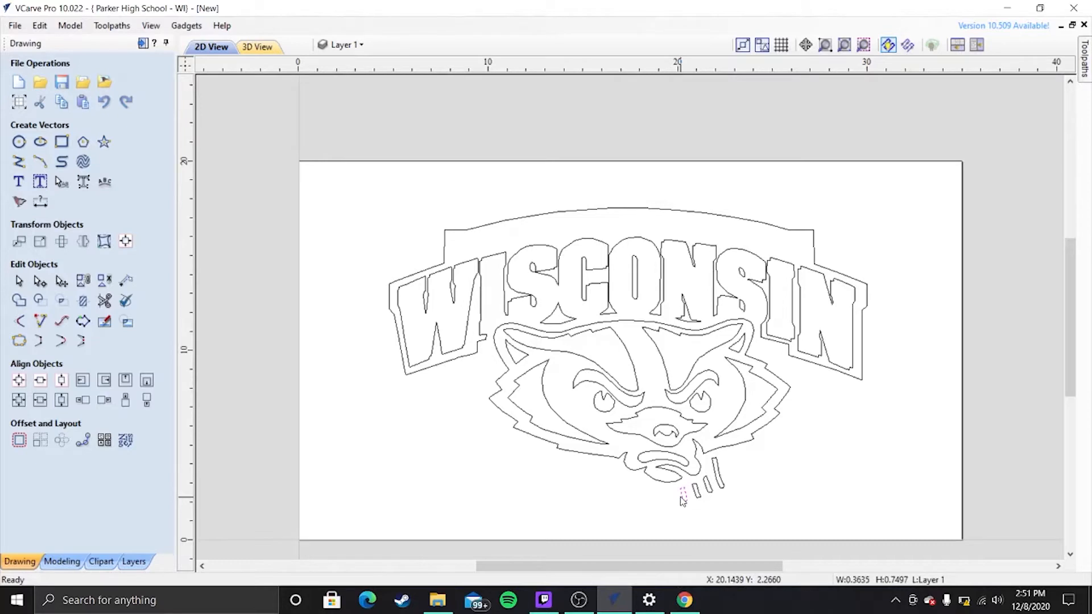
- Undo the deletions of the collar stripes and of the logo's outer outline
key(ctrl+z)
key(ctrl+z)
key(ctrl+z)
key(ctrl+z)
key(ctrl+z)
key(ctrl+z)
key(ctrl+z)
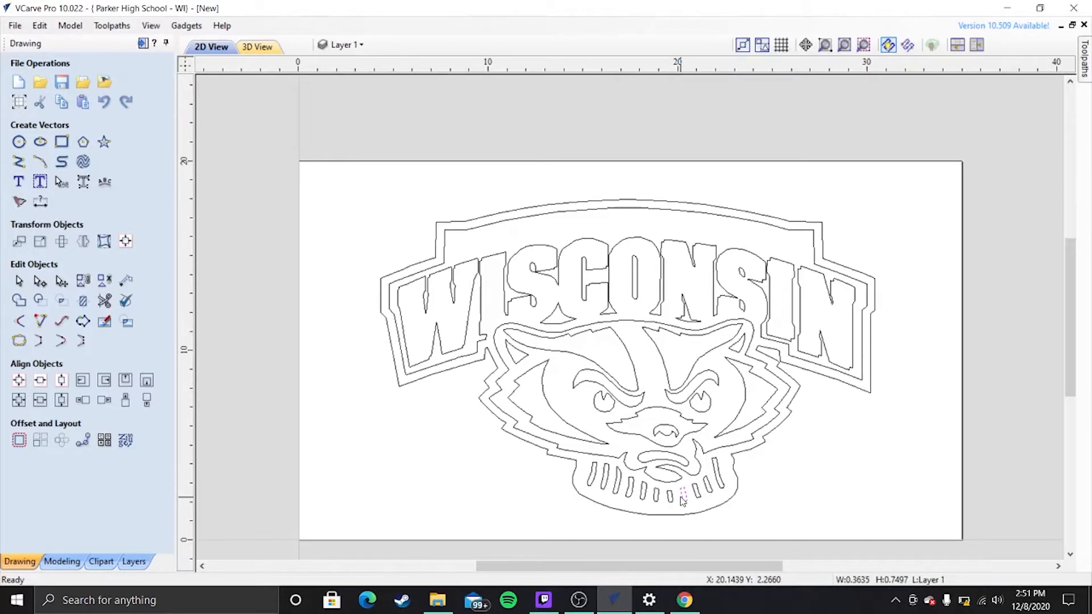
- Delete the outermost outline around the banner and badger, keeping the collar stripes
click(689, 512)
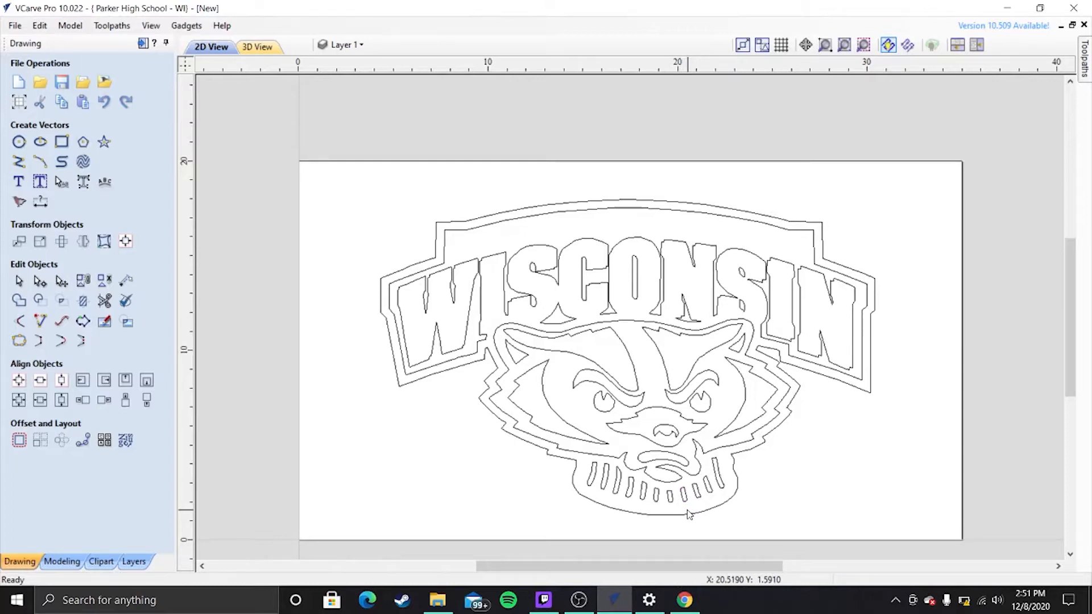
click(690, 517)
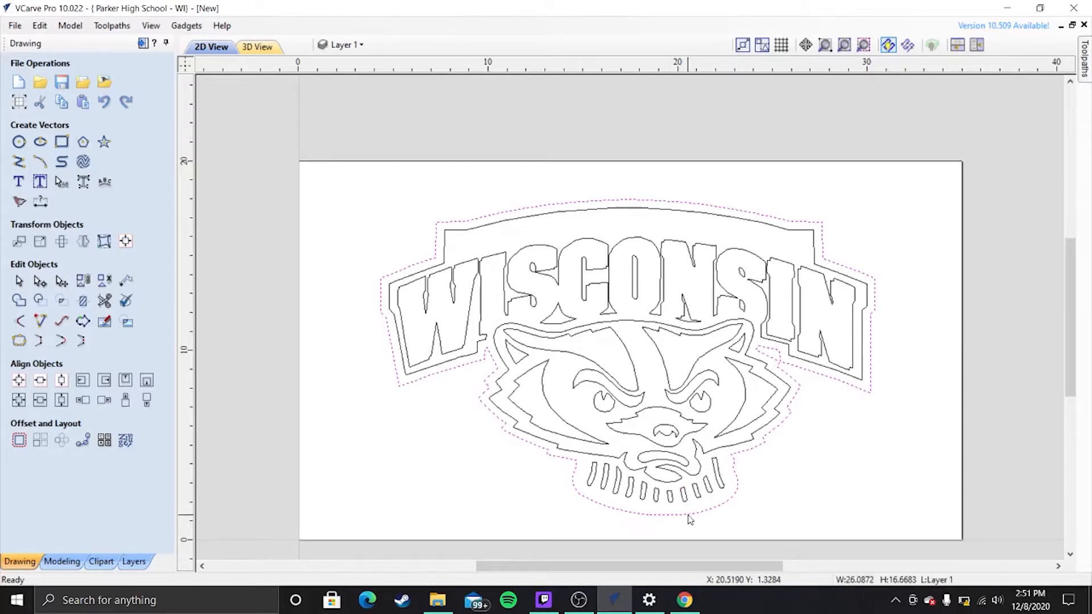
key(Delete)
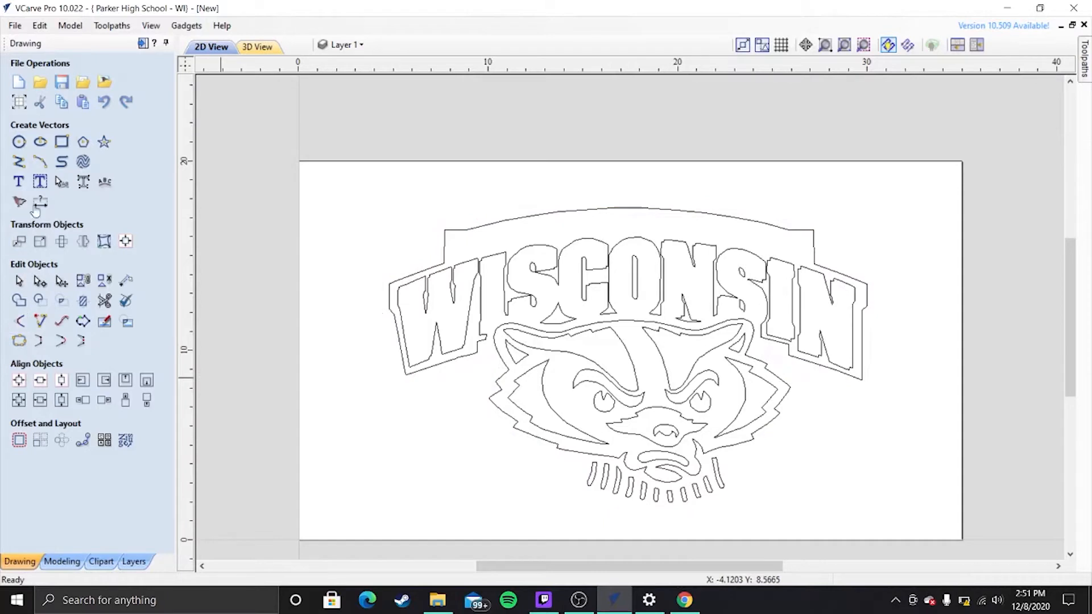
- Draw a square-cornered rectangle 32 inches wide and 18 inches high around the whole logo, inside the material boundary
click(63, 149)
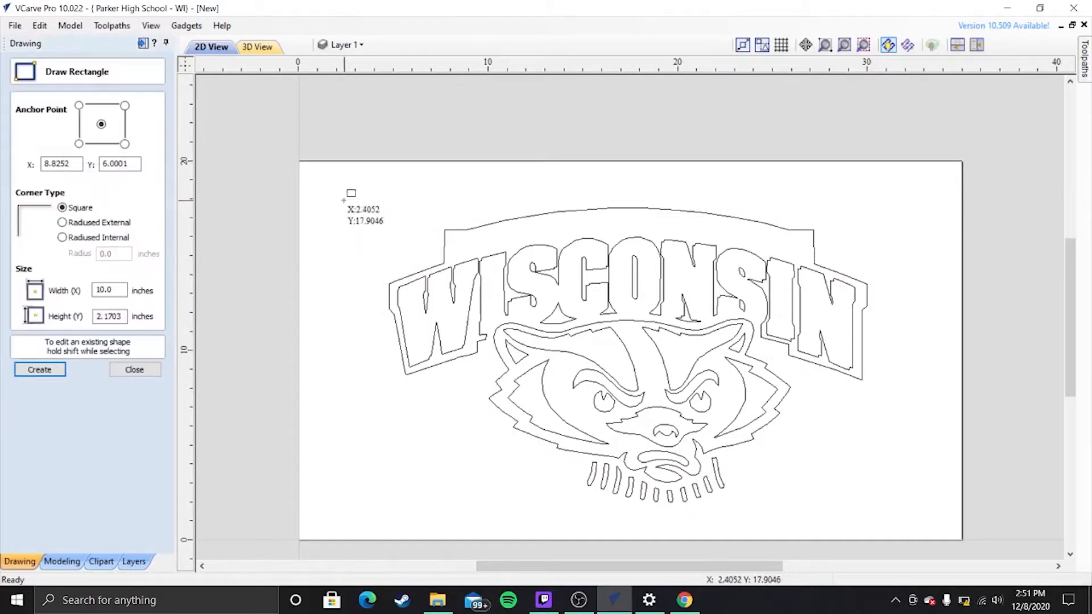
drag(330, 183, 937, 526)
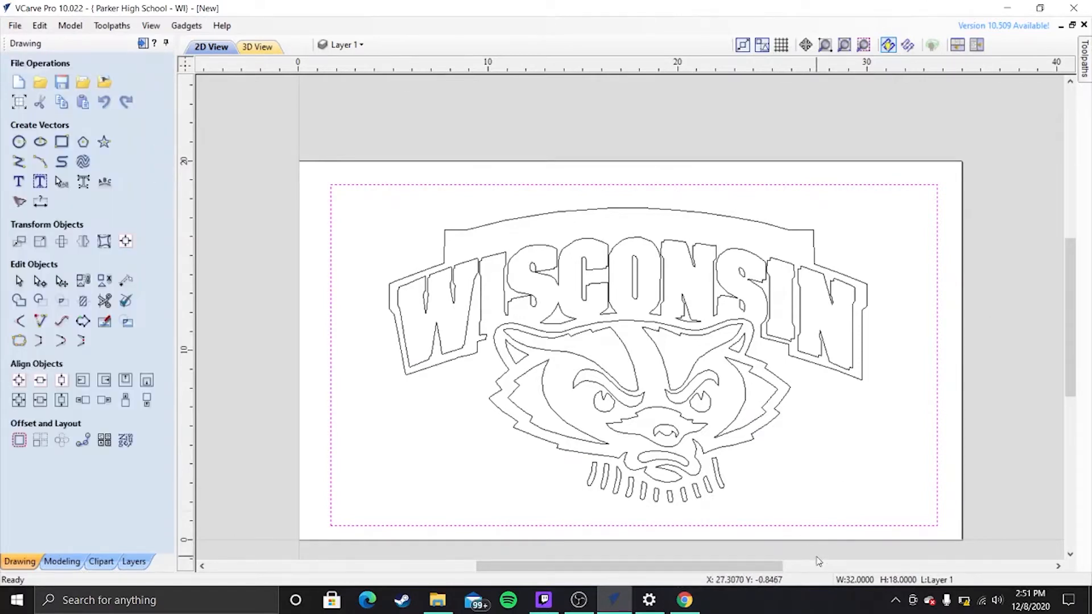
key(Escape)
- Select the banner outline around WISCONSIN to check which letter contours belong to it, and clear the selection
click(885, 422)
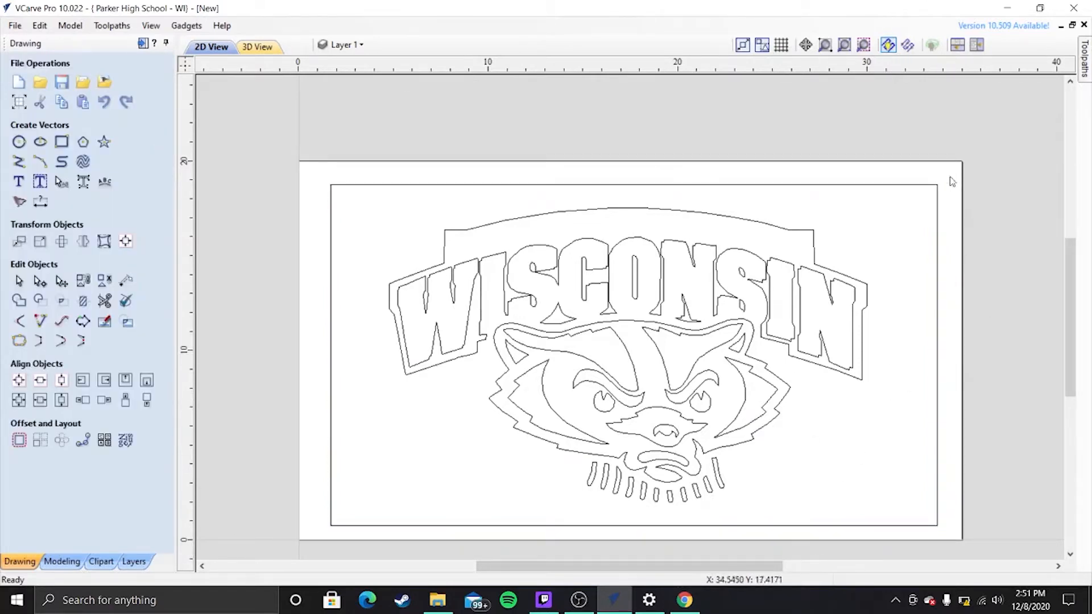
click(816, 239)
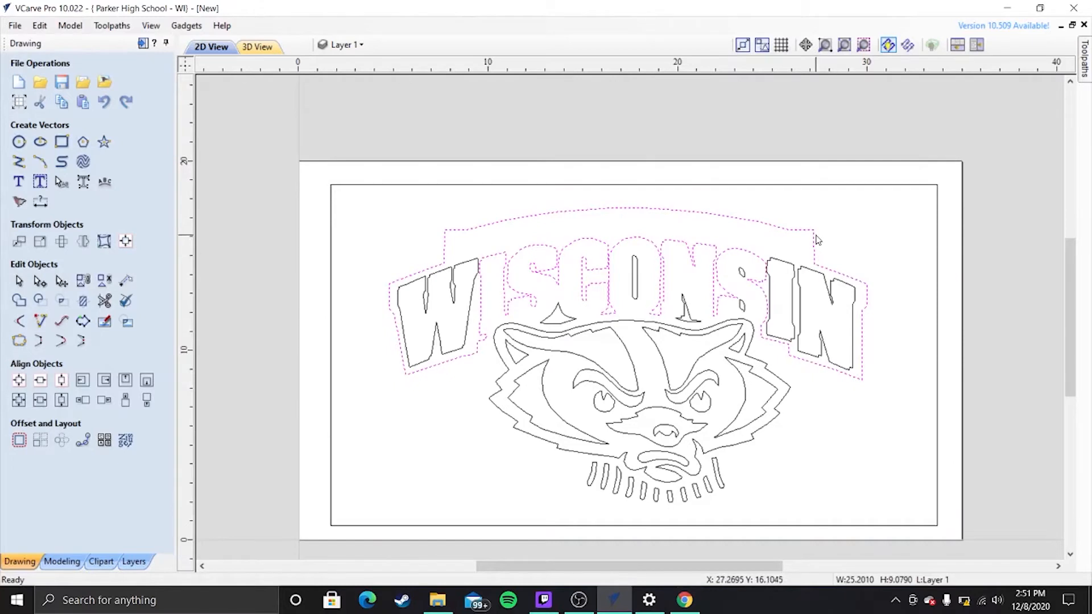
click(820, 370)
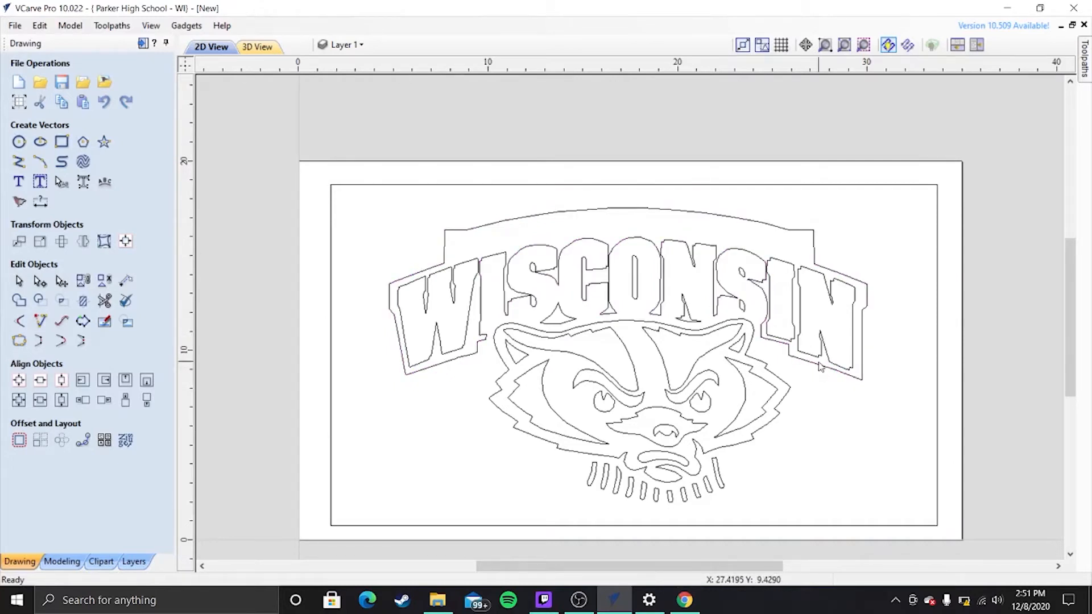
- Dismiss the low-battery and antivirus notifications and examine which contours are joined to the banner outline by selecting and deselecting it
click(819, 367)
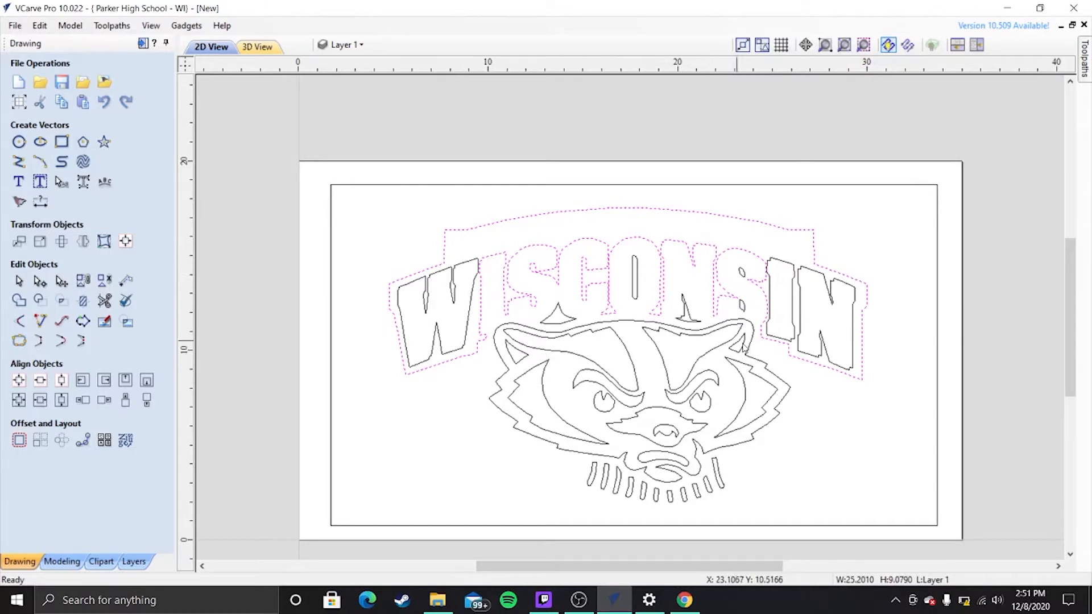
click(836, 403)
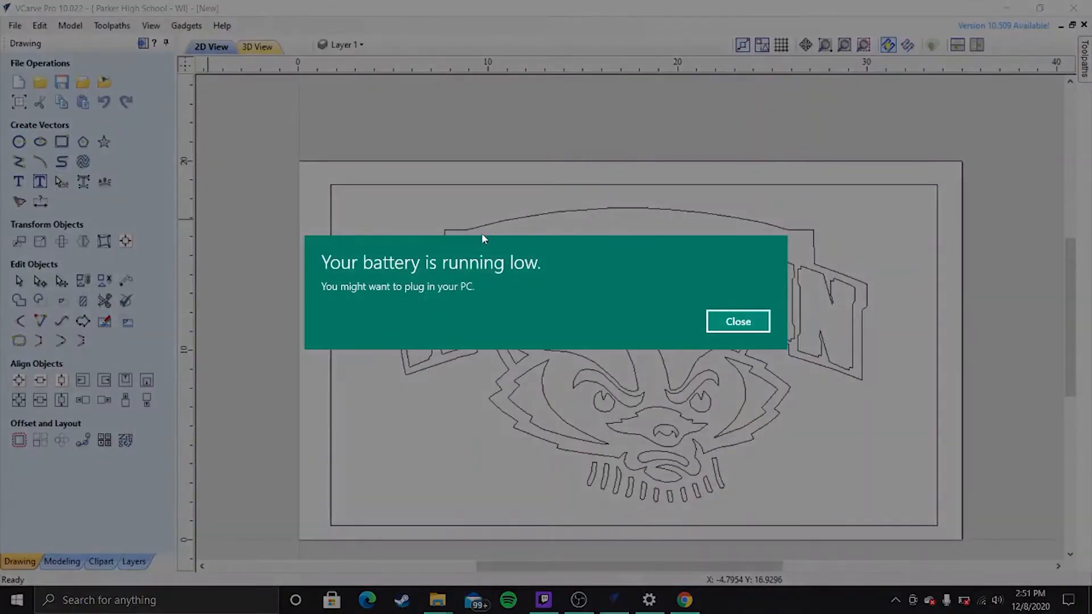
click(738, 322)
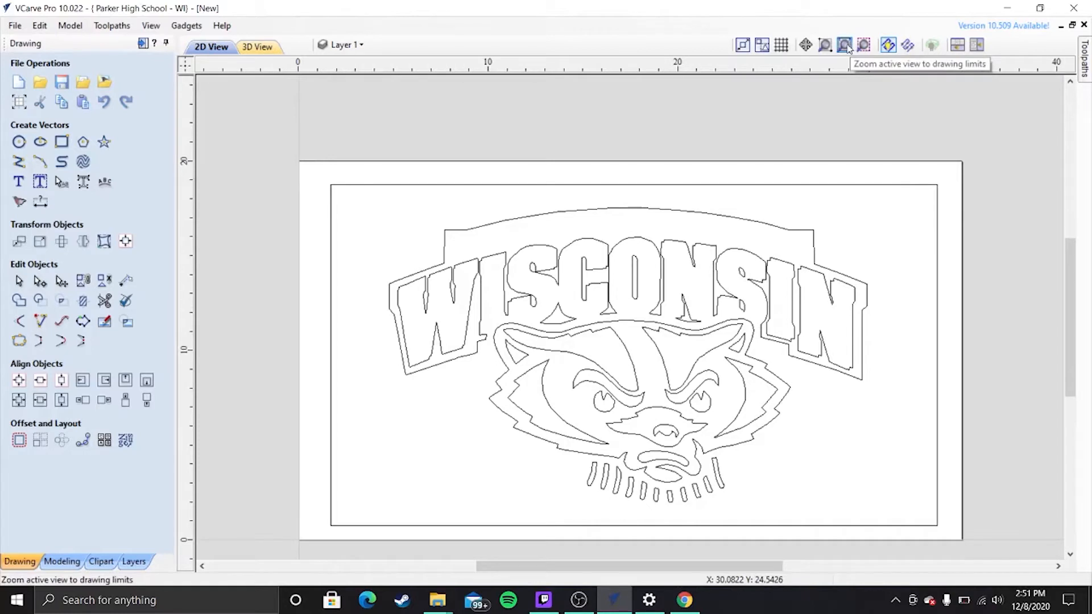
click(829, 48)
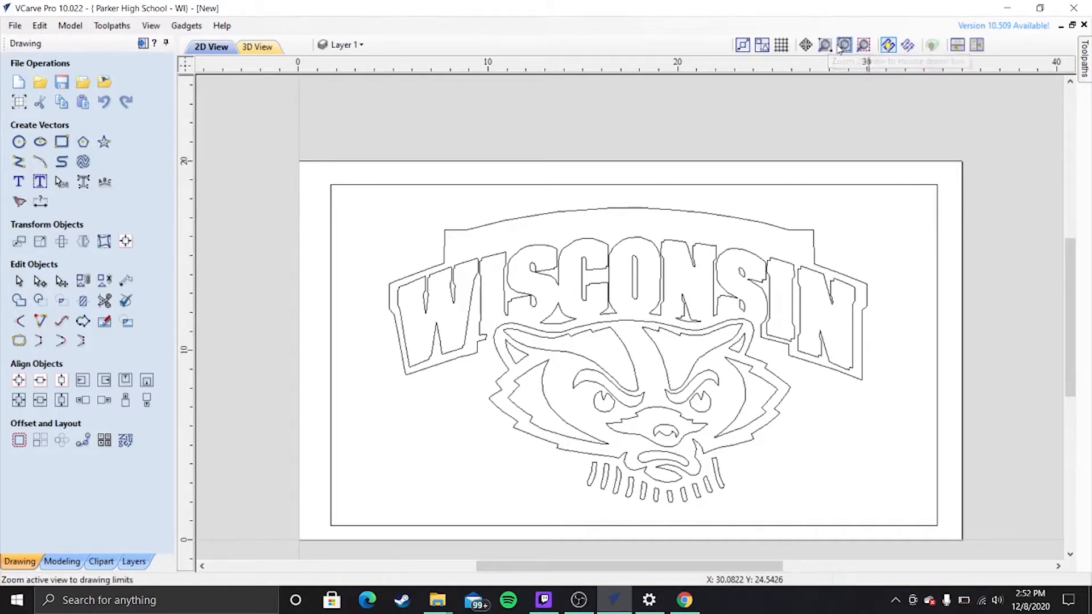
click(844, 45)
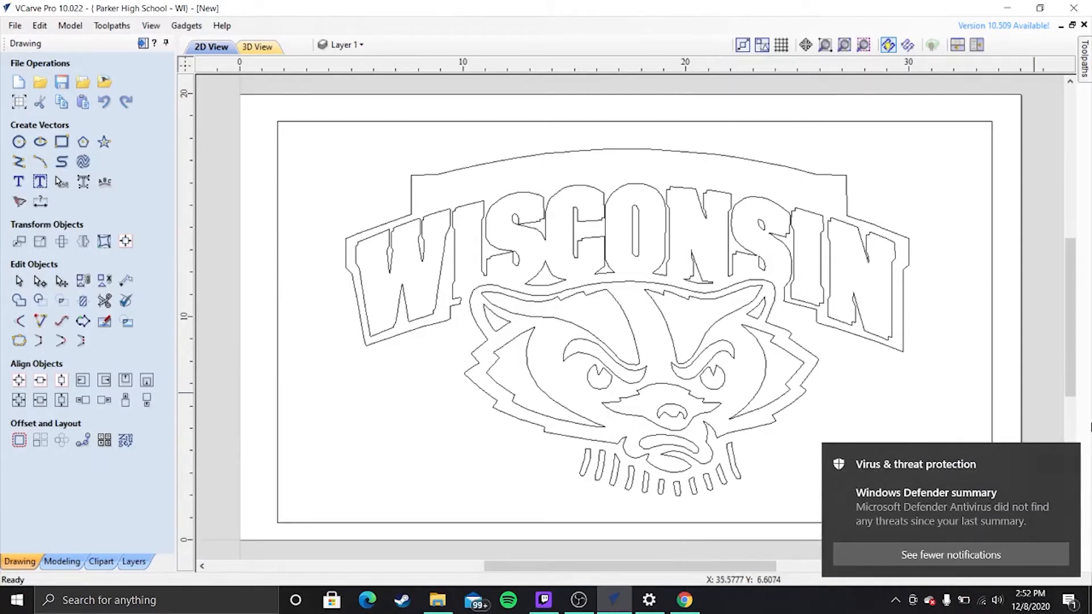
click(1069, 454)
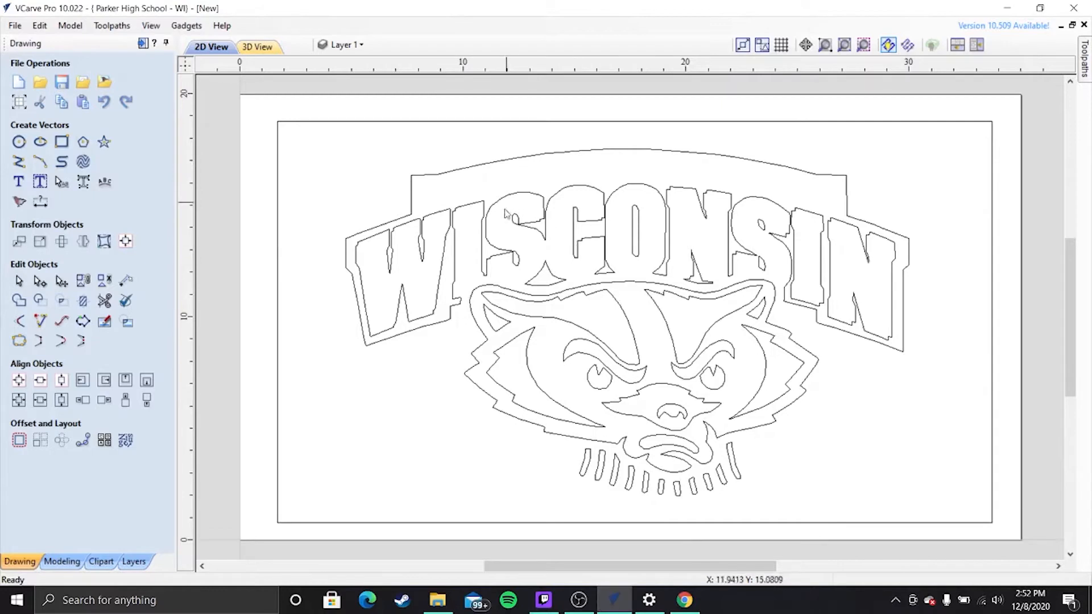
click(430, 176)
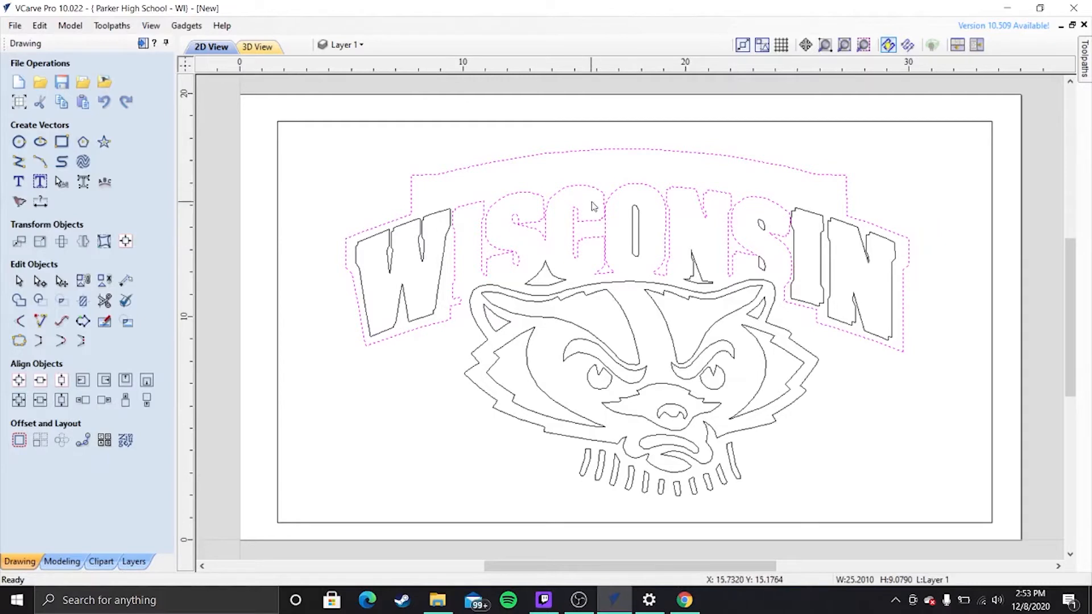
click(404, 214)
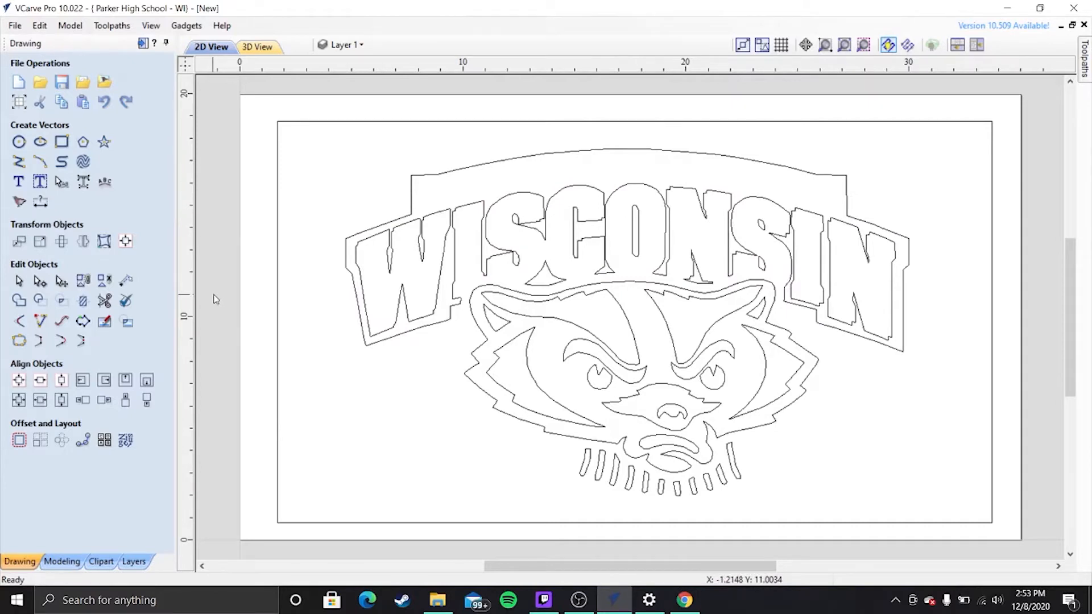
- Draw a straight line about 0.5 inches long between the badger's right-hand ear and the base of the second I
click(19, 161)
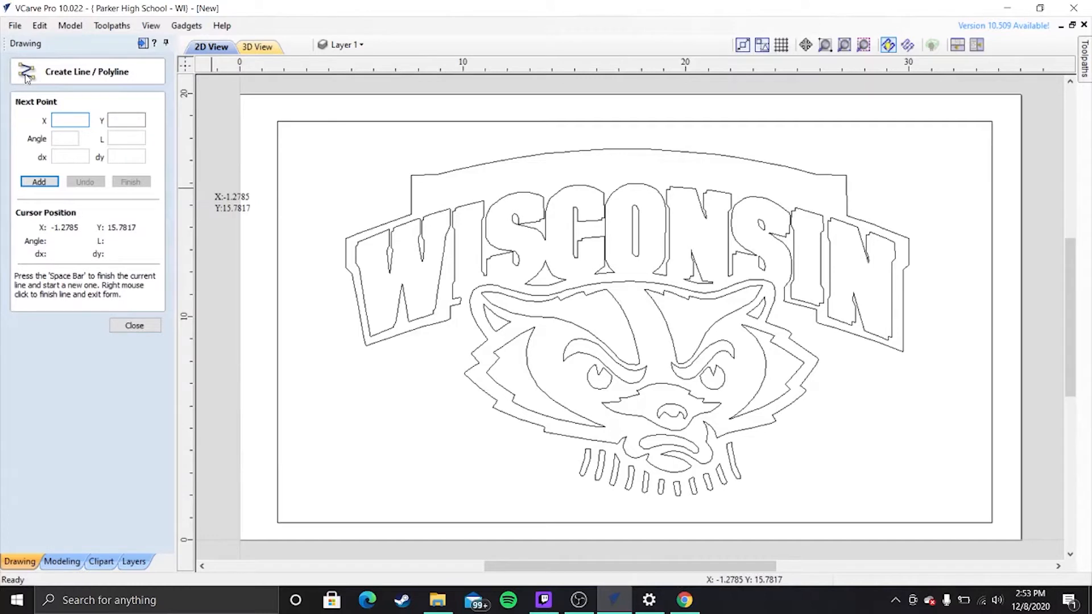
click(157, 331)
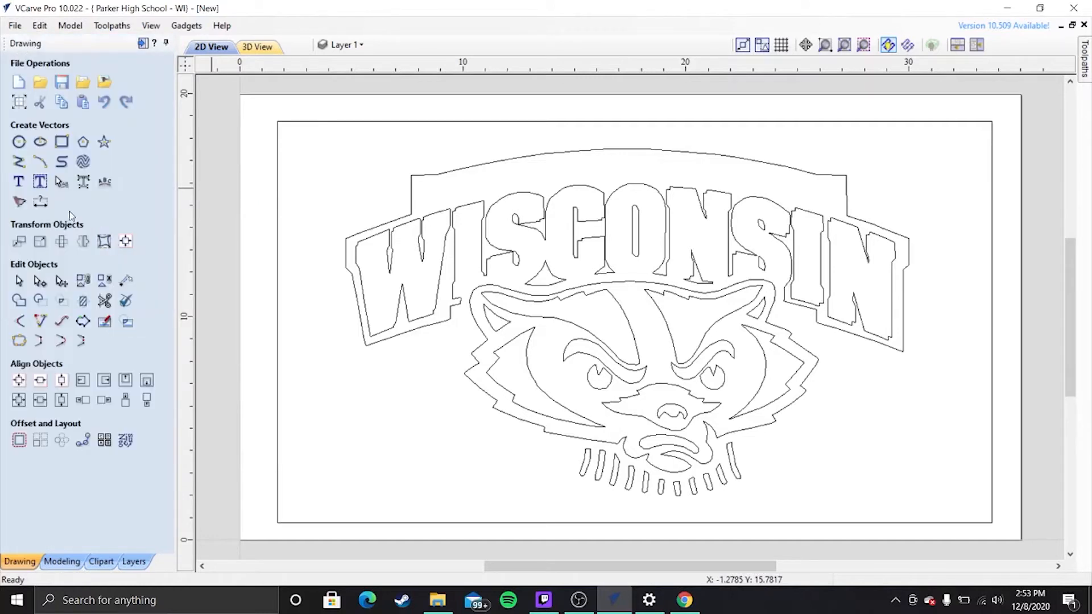
click(19, 163)
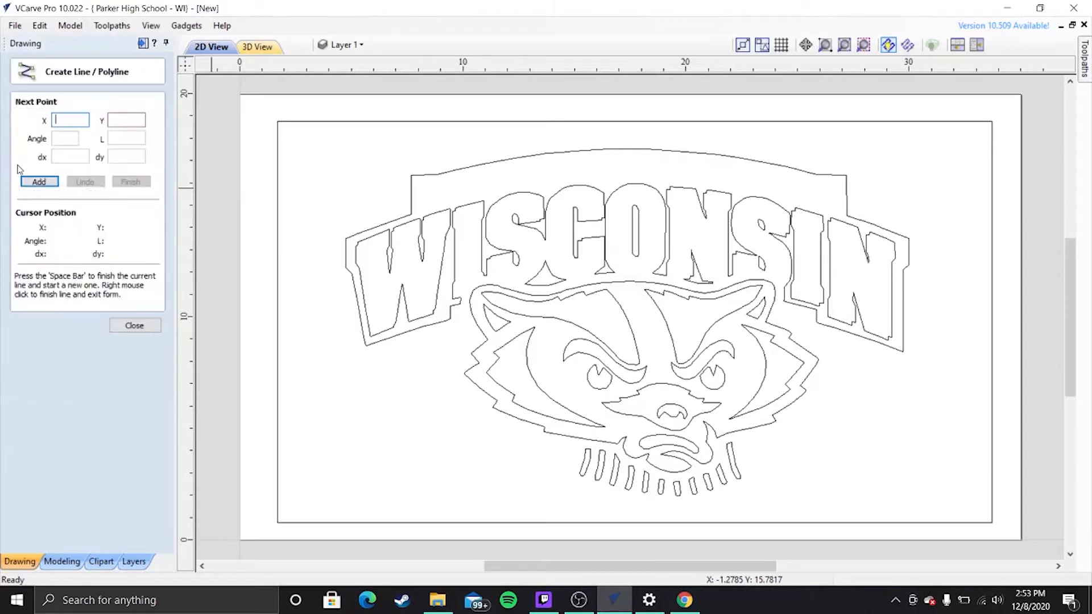
click(785, 301)
click(775, 295)
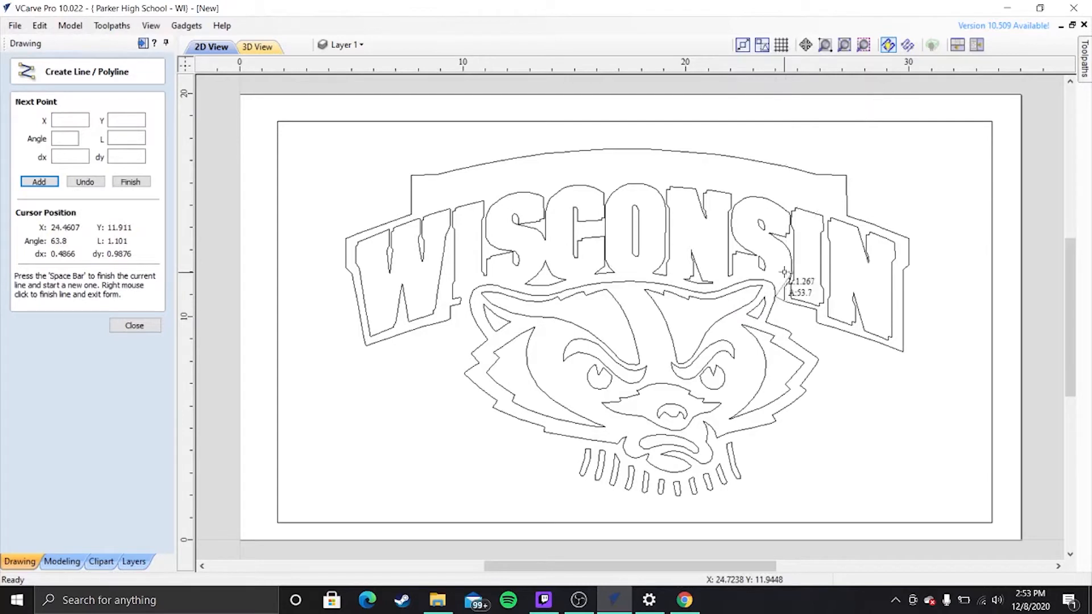
right_click(786, 277)
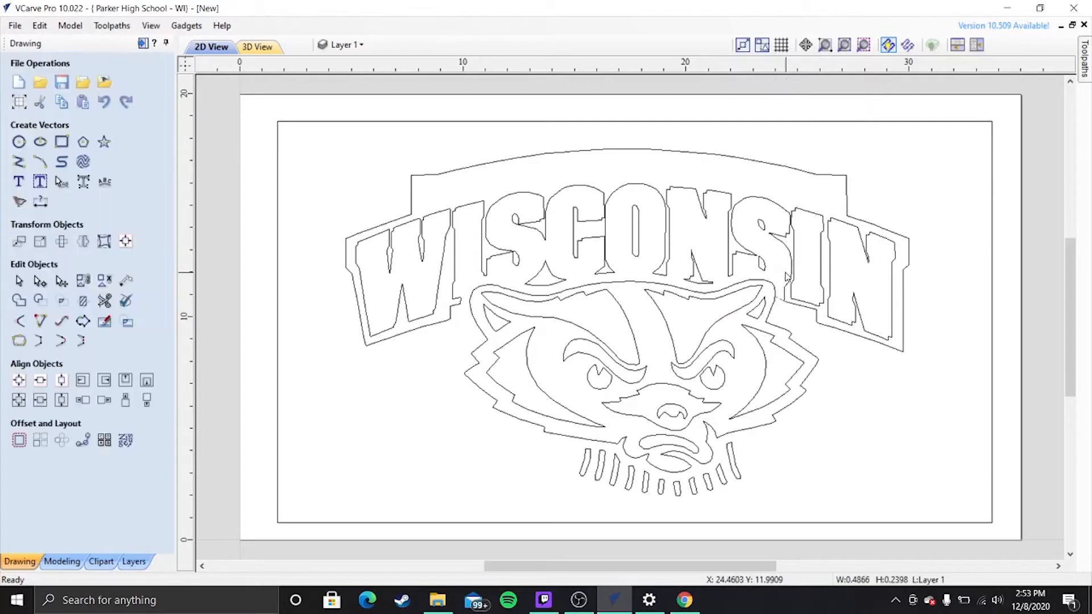
click(788, 284)
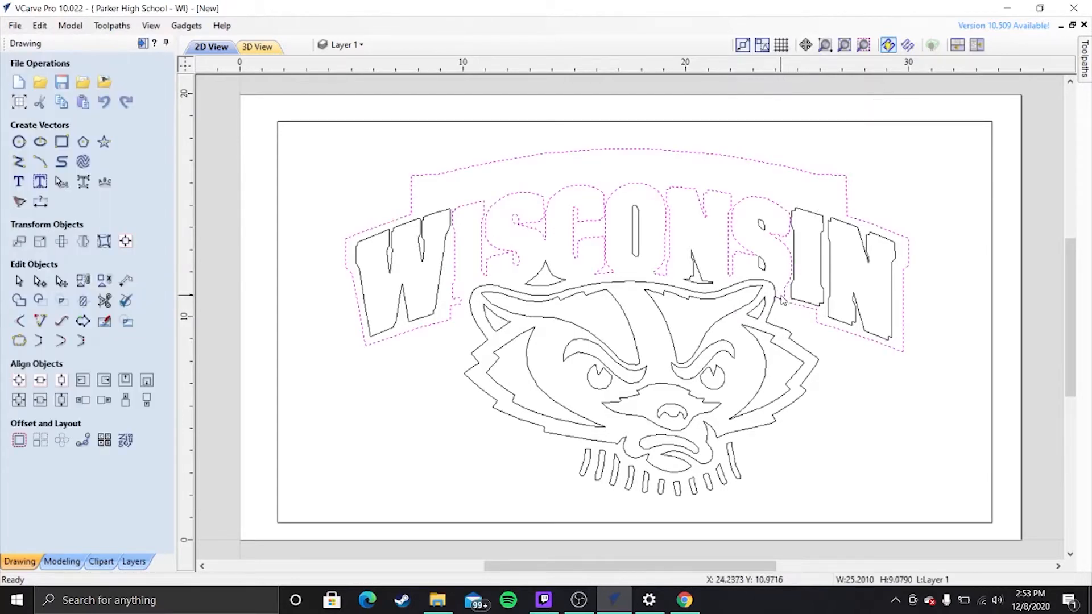
click(781, 309)
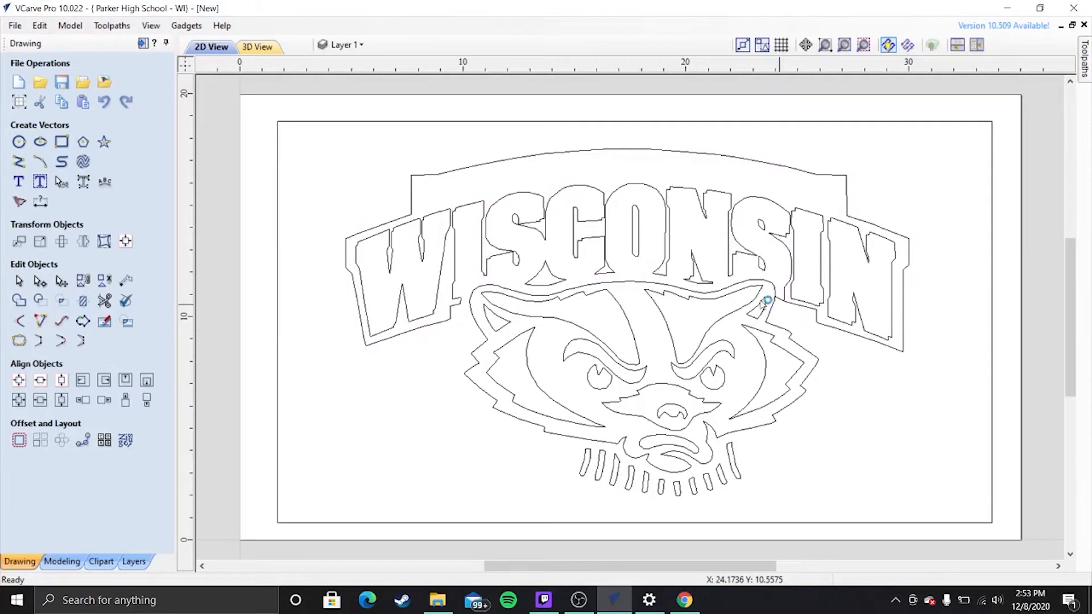
- Cancel the Lenovo Vantage update prompt and draw a line about 1 inch long between the bases of the first N and the second S
click(18, 161)
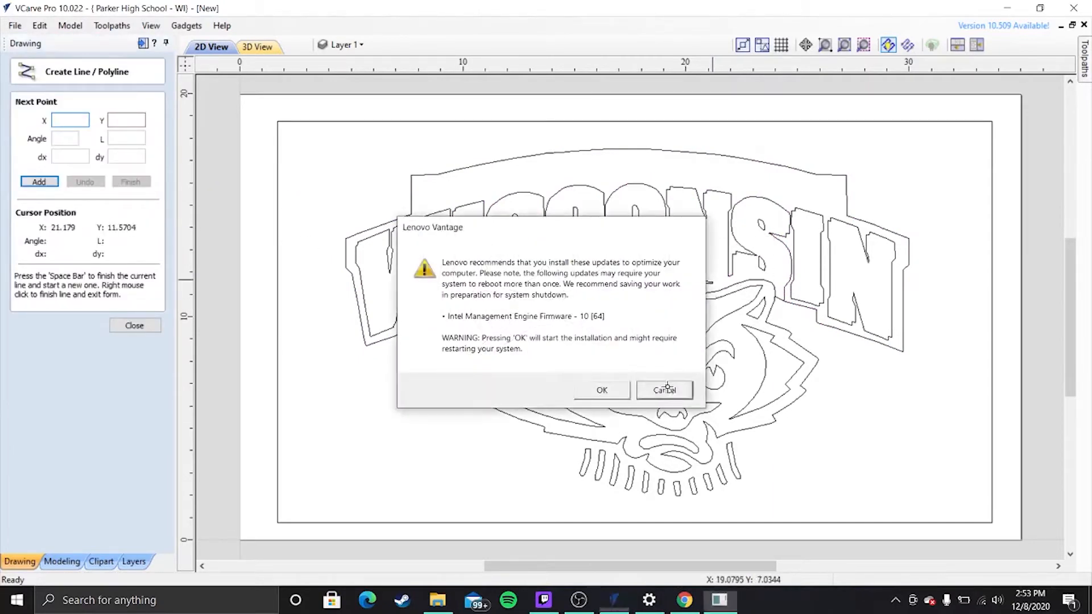
click(668, 391)
click(738, 280)
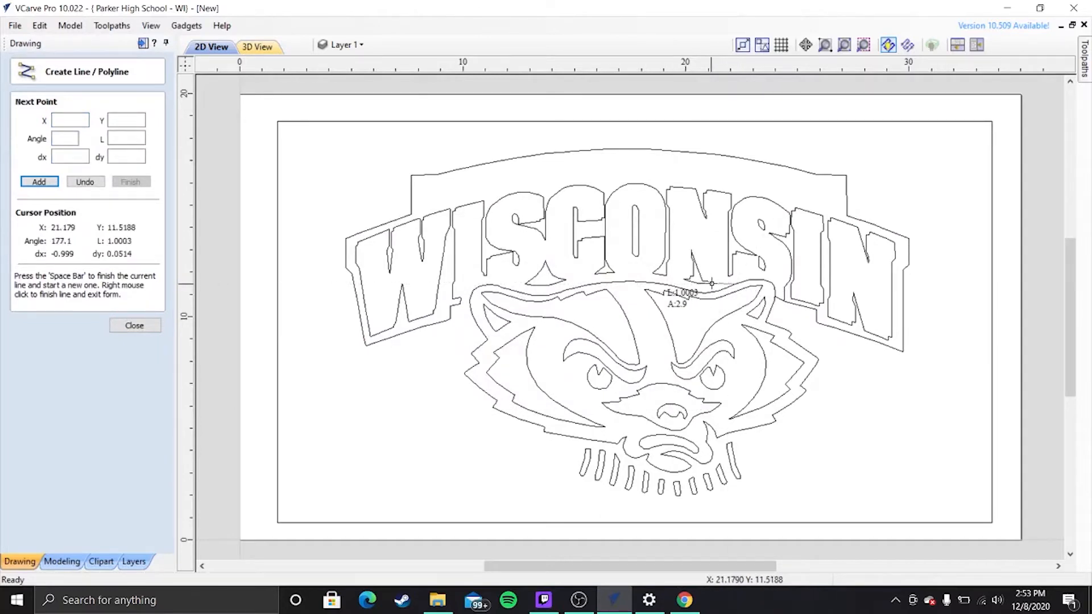
click(712, 281)
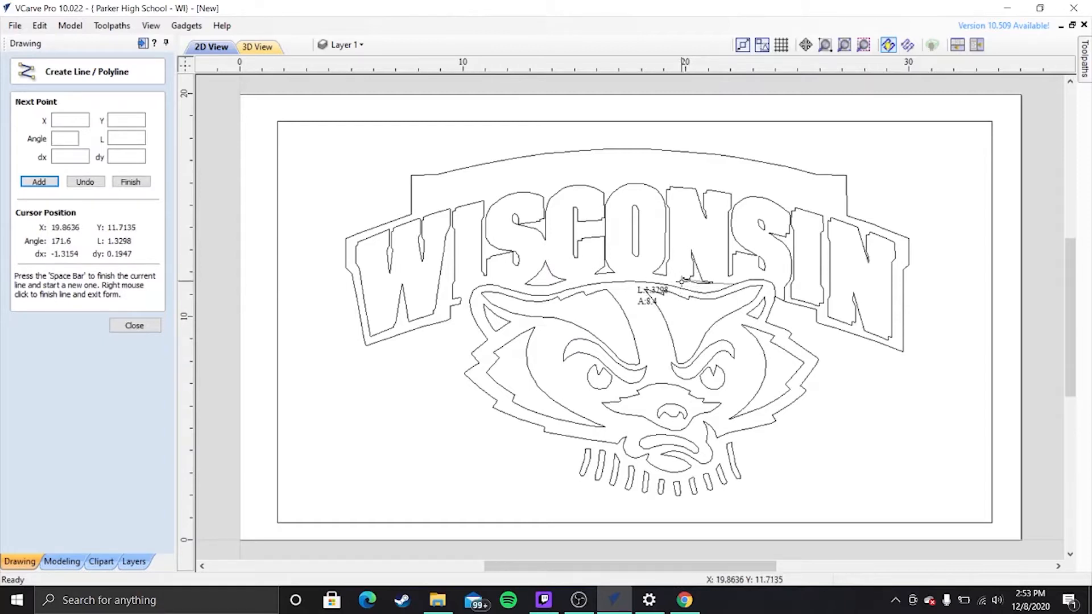
right_click(683, 281)
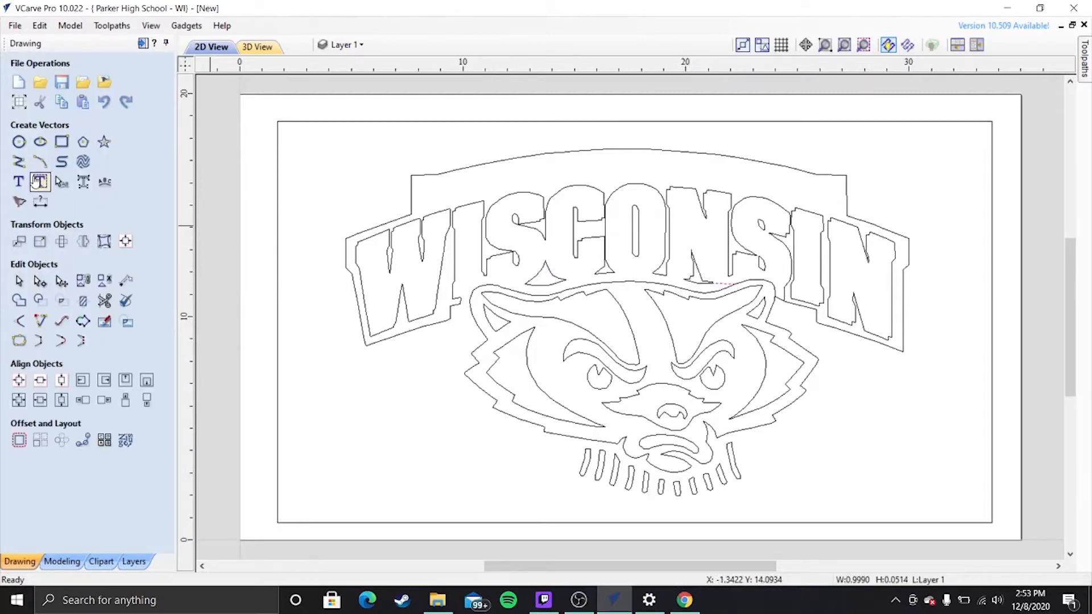
- Draw a straight line about 0.8 inches long bridging the left foot of the first N, just above the badger's head
click(19, 162)
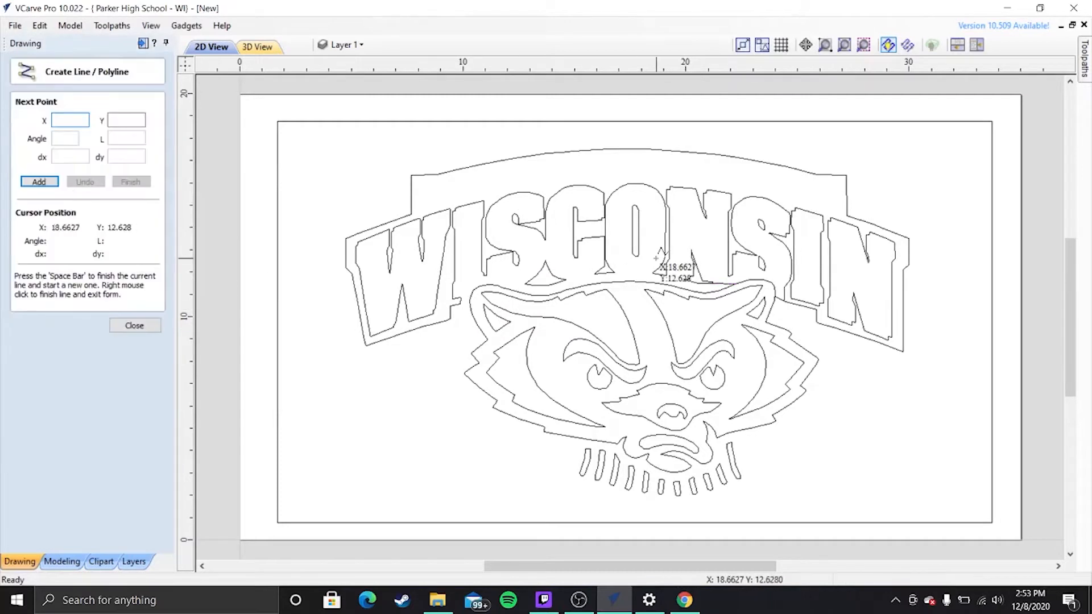
click(681, 278)
click(670, 273)
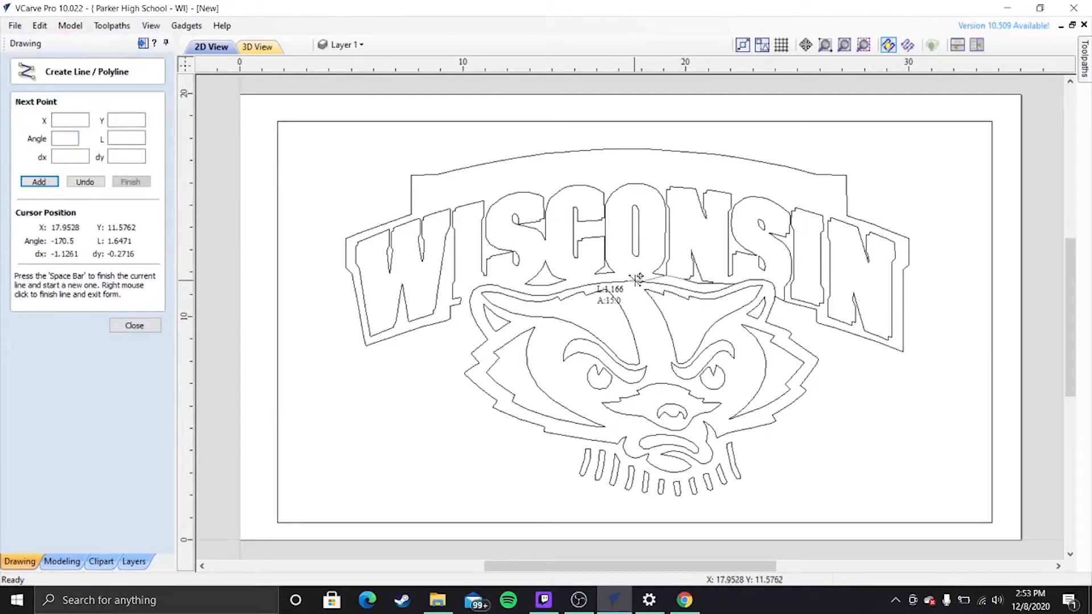
right_click(640, 285)
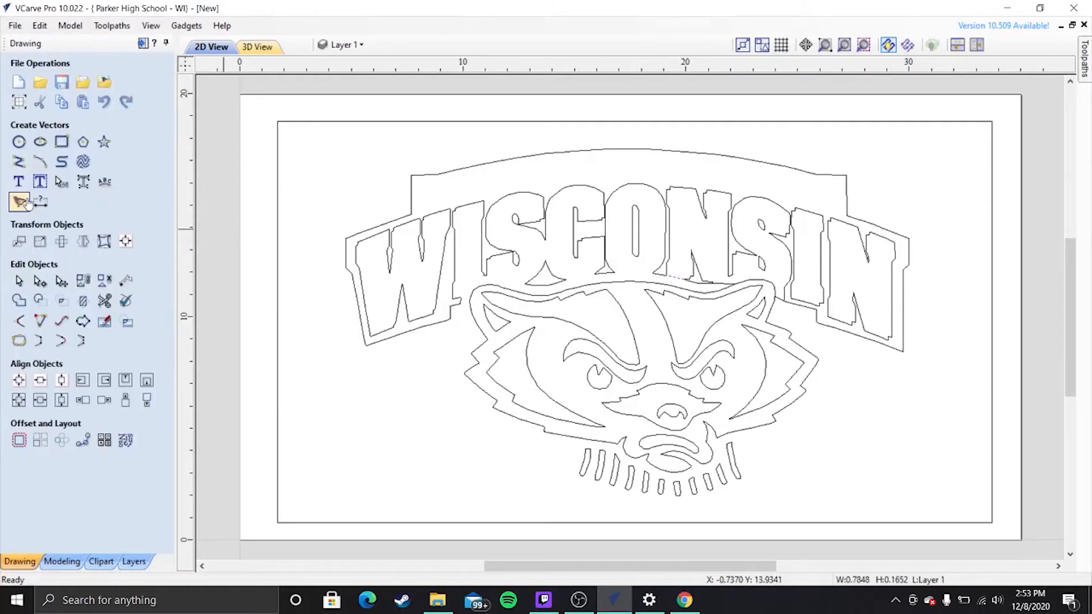
- Draw a nearly horizontal line about 1.8 inches long beneath the letter O and clear the selection
click(18, 161)
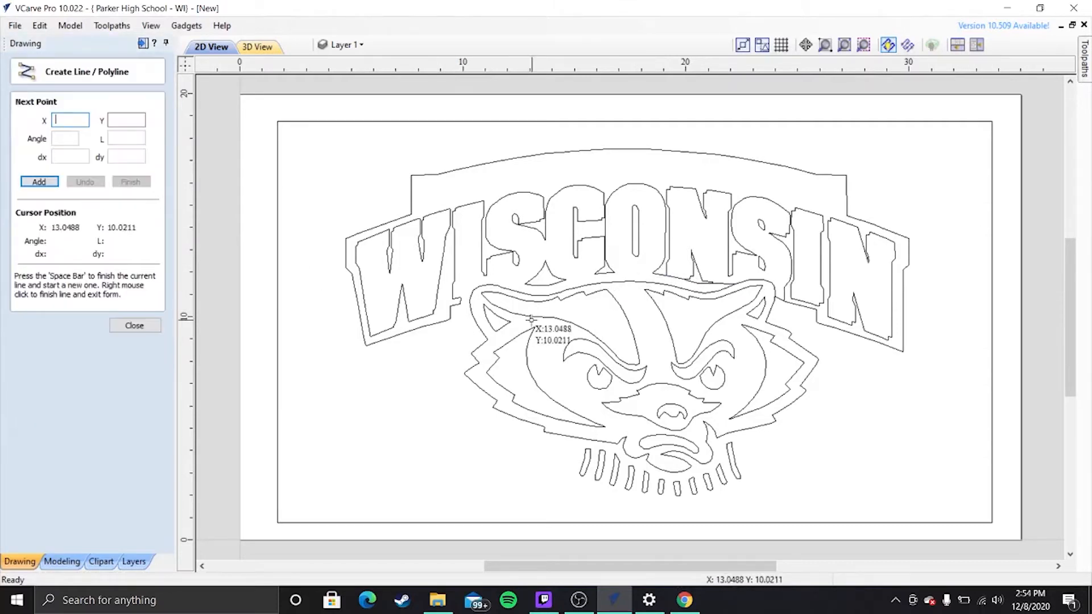
click(653, 270)
click(614, 269)
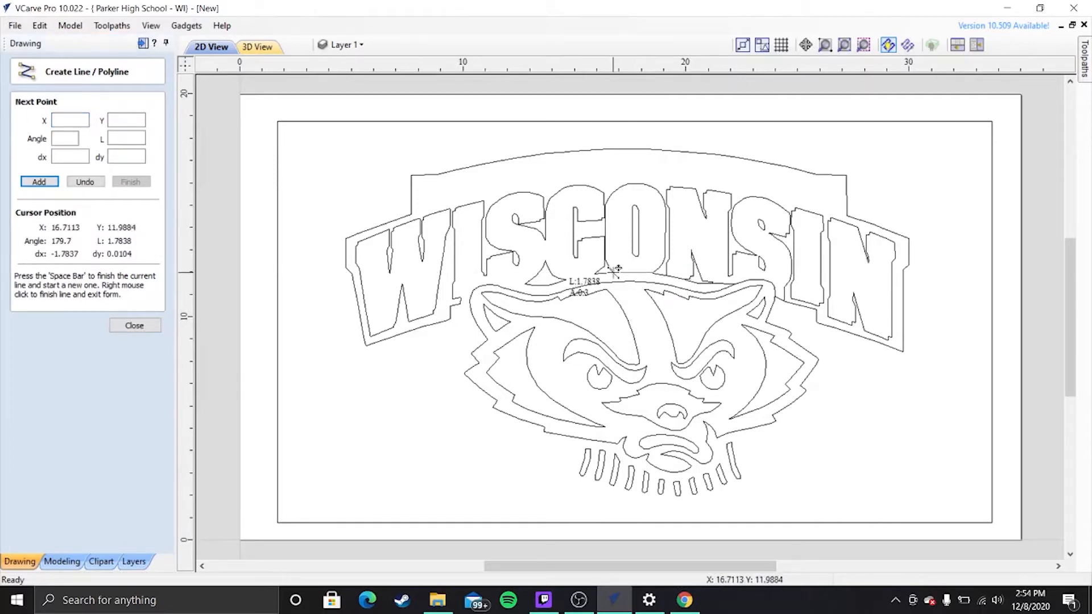
right_click(556, 324)
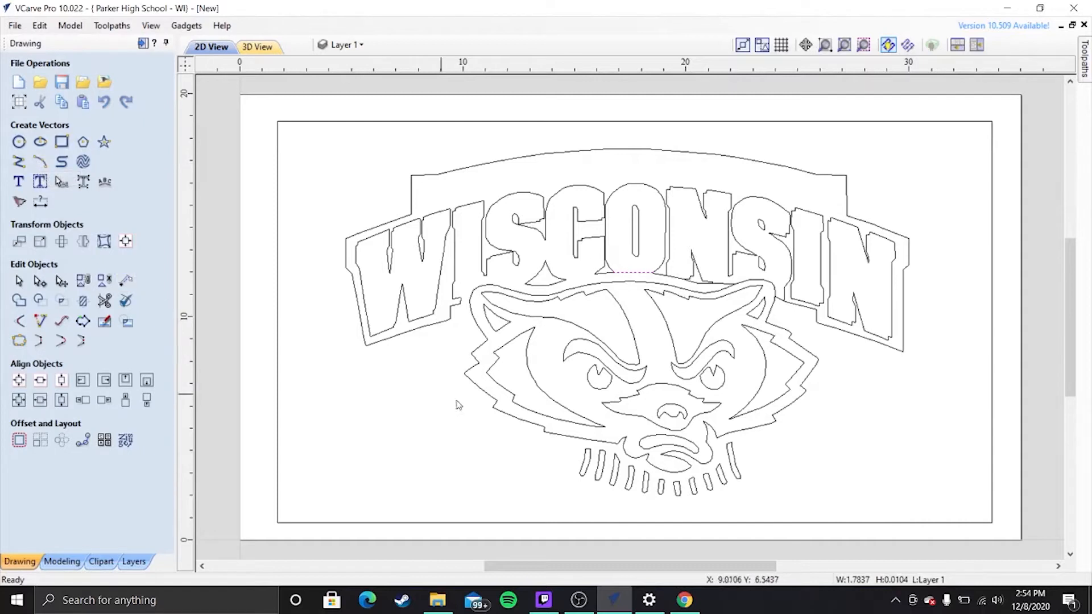
click(737, 218)
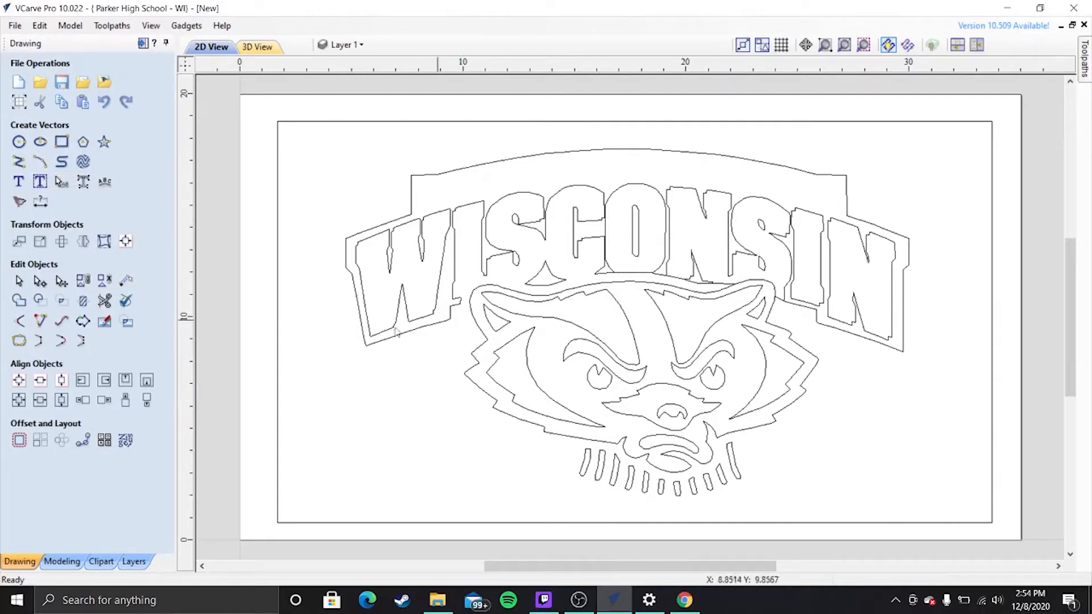
- Draw a slightly sloping line about 1.3 inches long beneath the letter C, above the badger's head
click(19, 162)
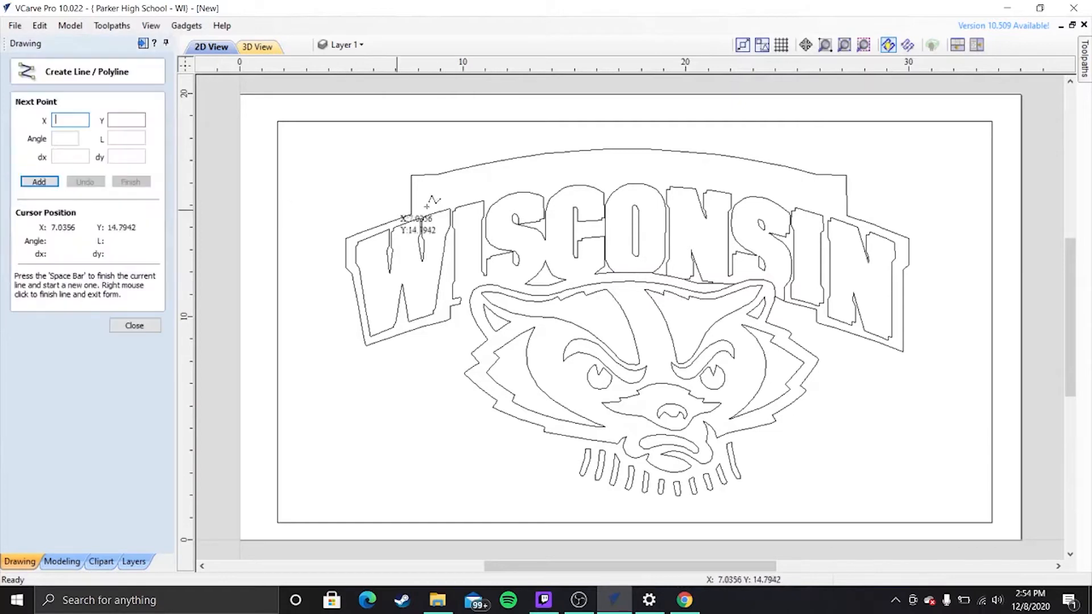
click(594, 270)
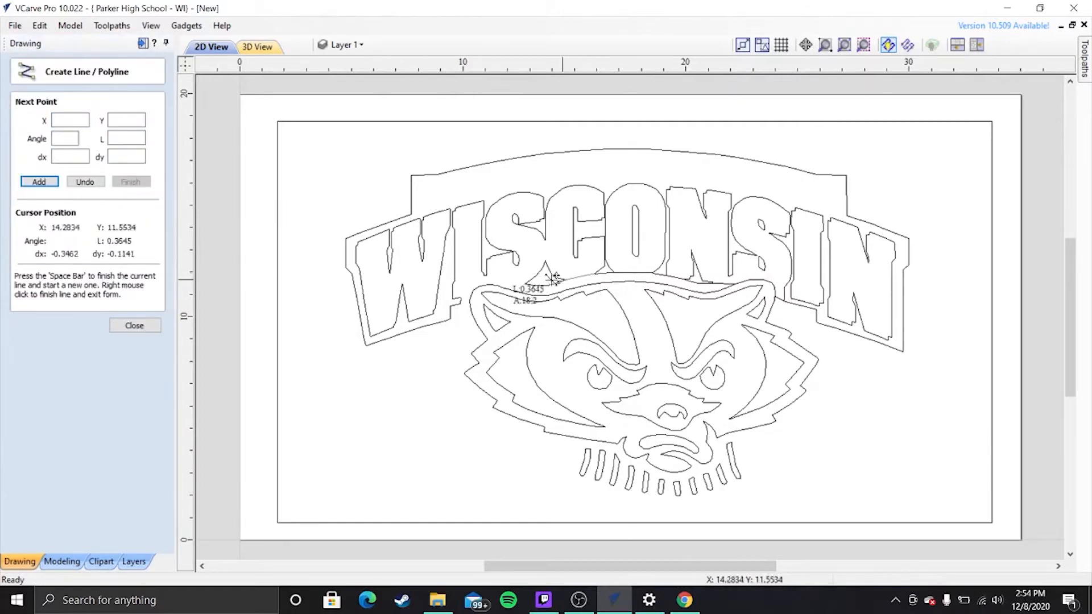
click(567, 279)
right_click(536, 281)
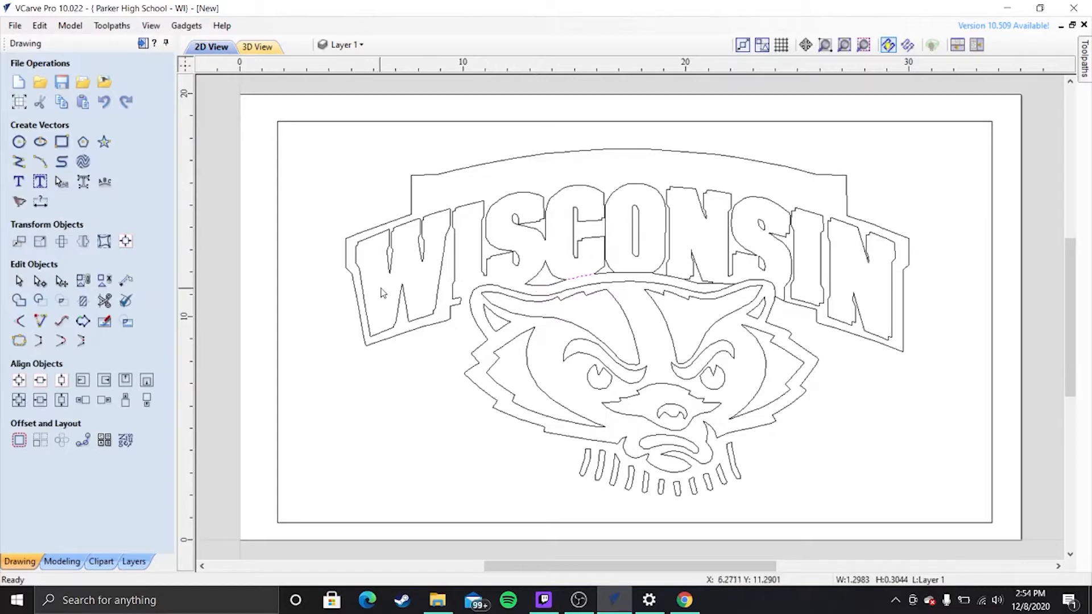
- Draw a two-segment polyline about 2.9 inches wide beneath the first S and first I, following the badger's left-hand ear
click(19, 162)
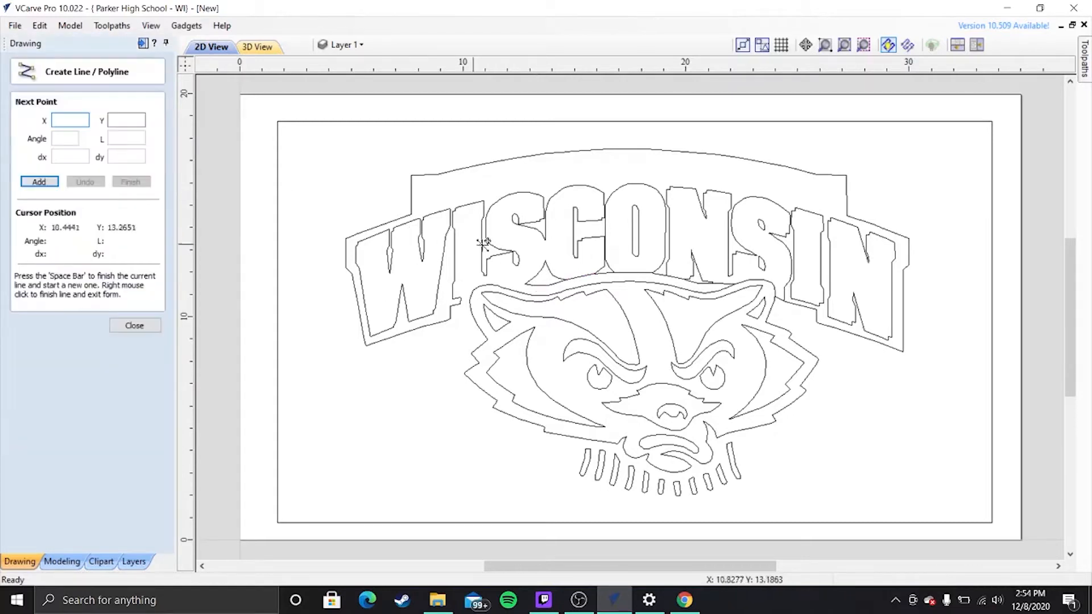
click(526, 282)
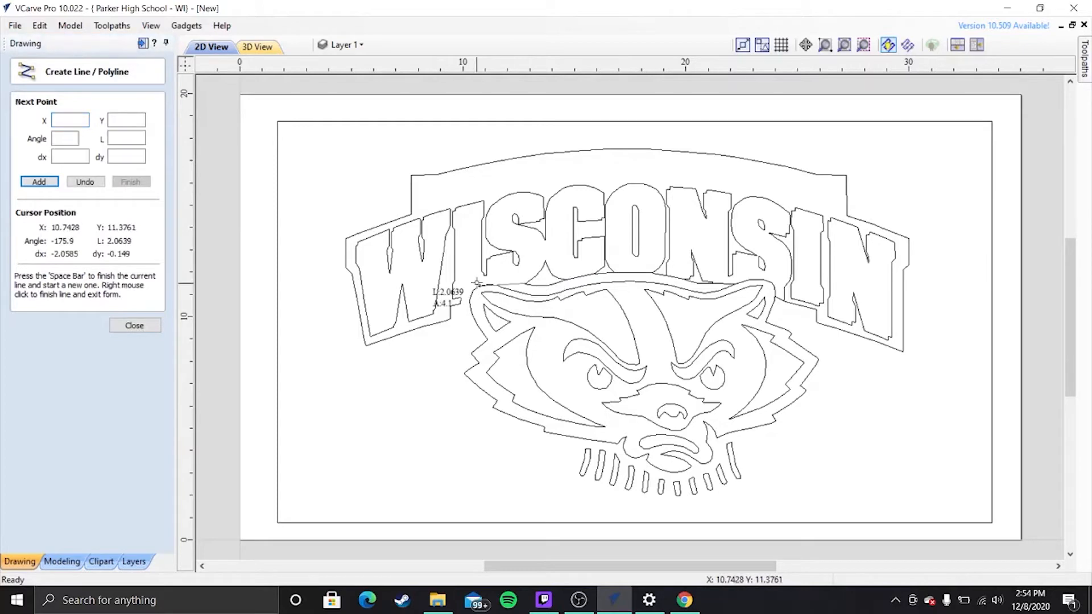
click(484, 277)
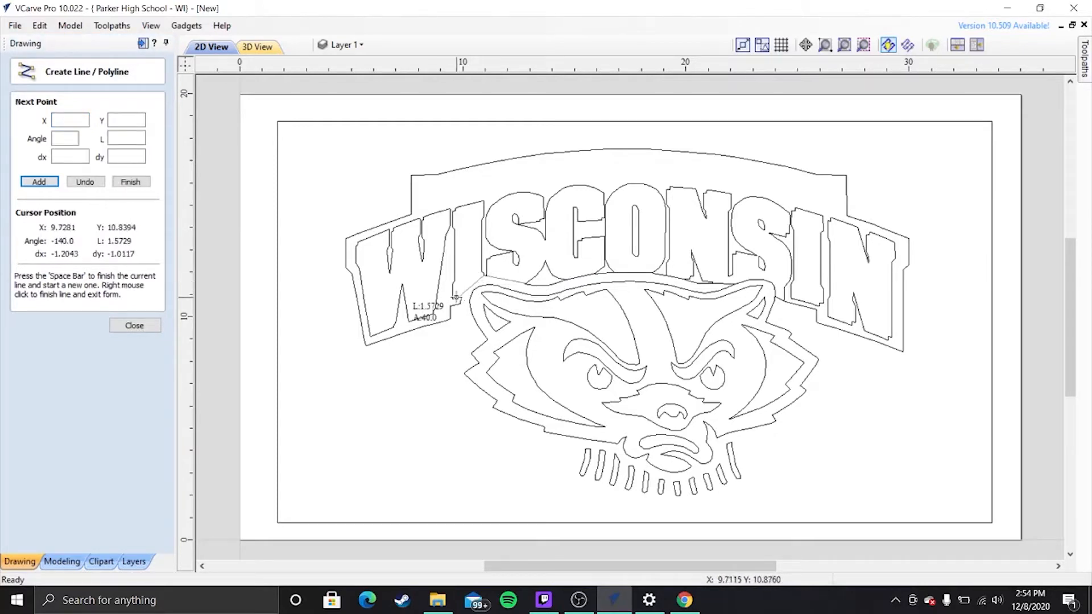
click(456, 297)
right_click(460, 372)
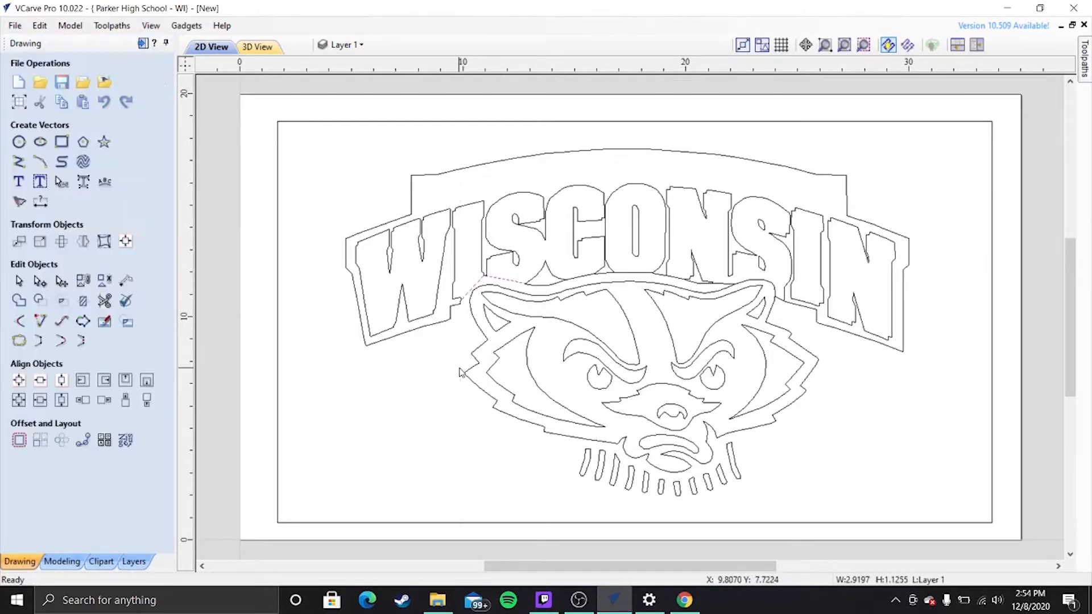
click(450, 371)
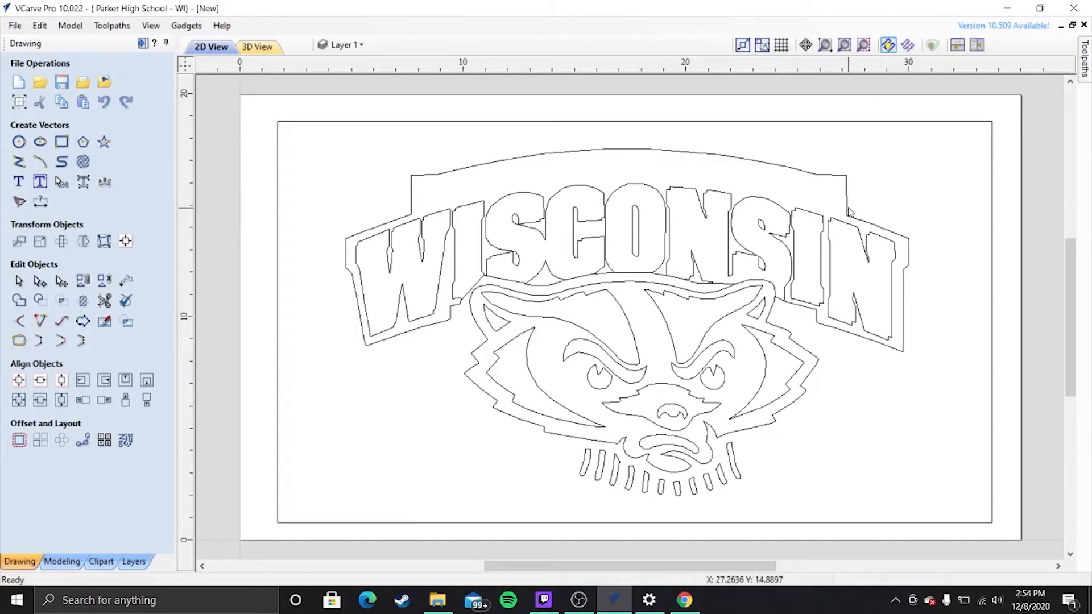
- Delete the banner outline around WISCONSIN together with the letter contours joined to it
click(849, 212)
key(Delete)
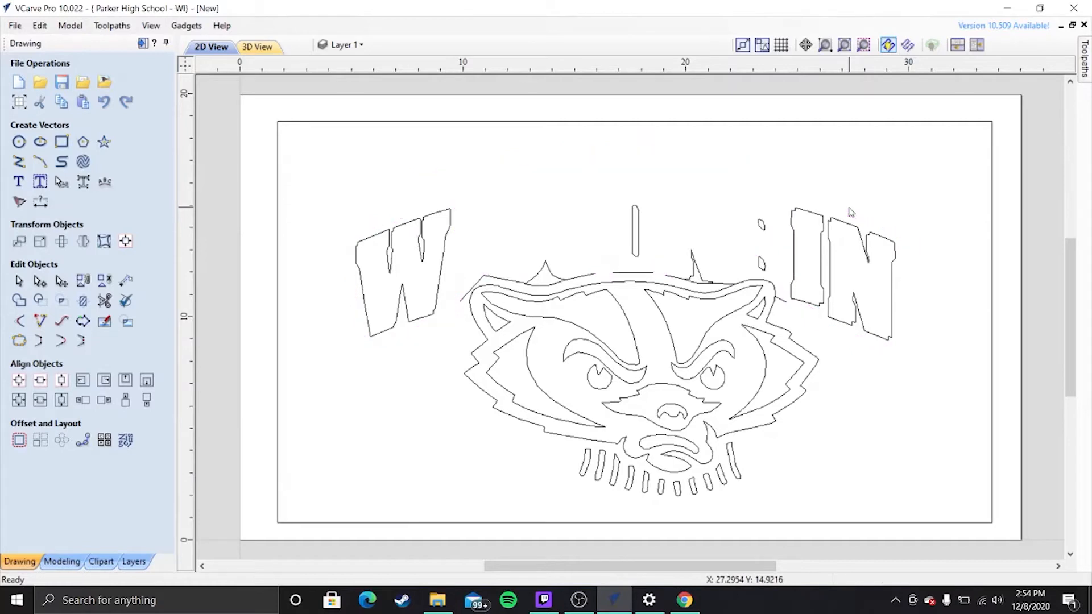
- Group all the vectors of the badger's head, including the ears, eyes, nose, mouth, cheeks and neck fur strokes
click(705, 300)
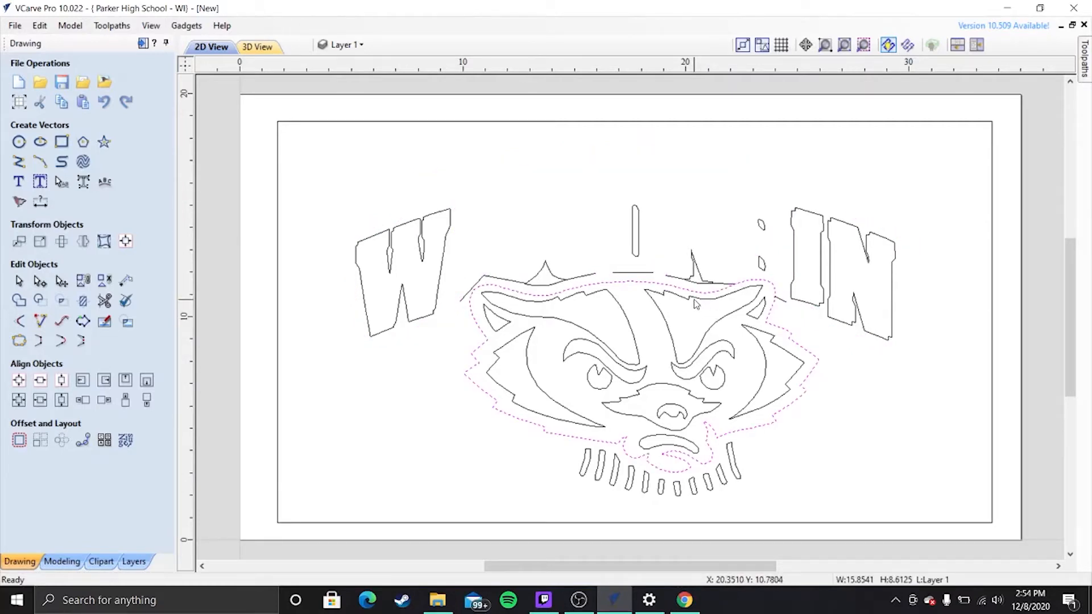
shift+click(627, 322)
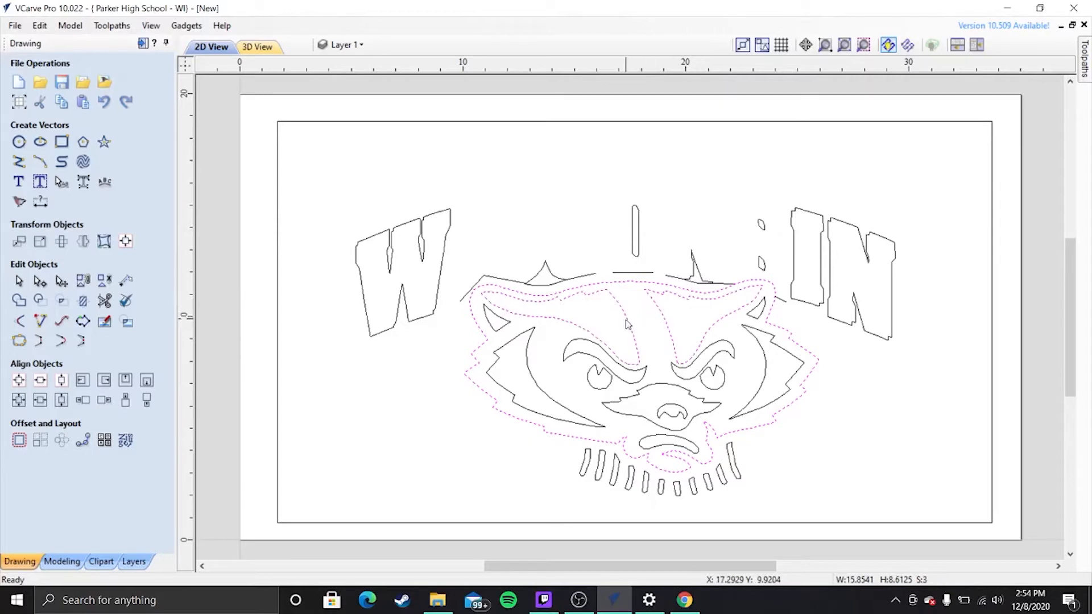
shift+click(630, 370)
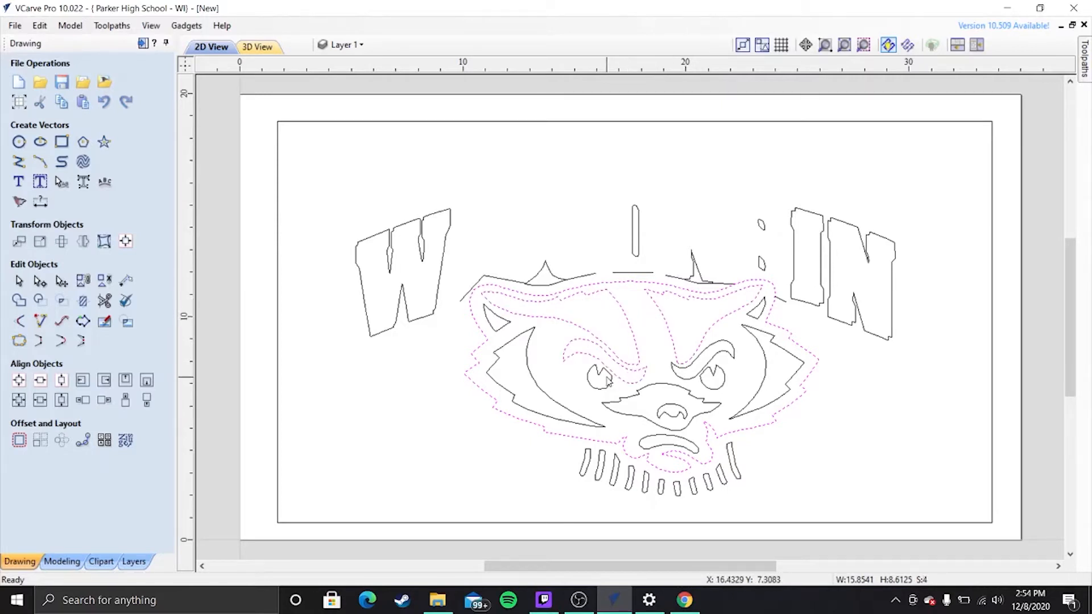
shift+click(606, 387)
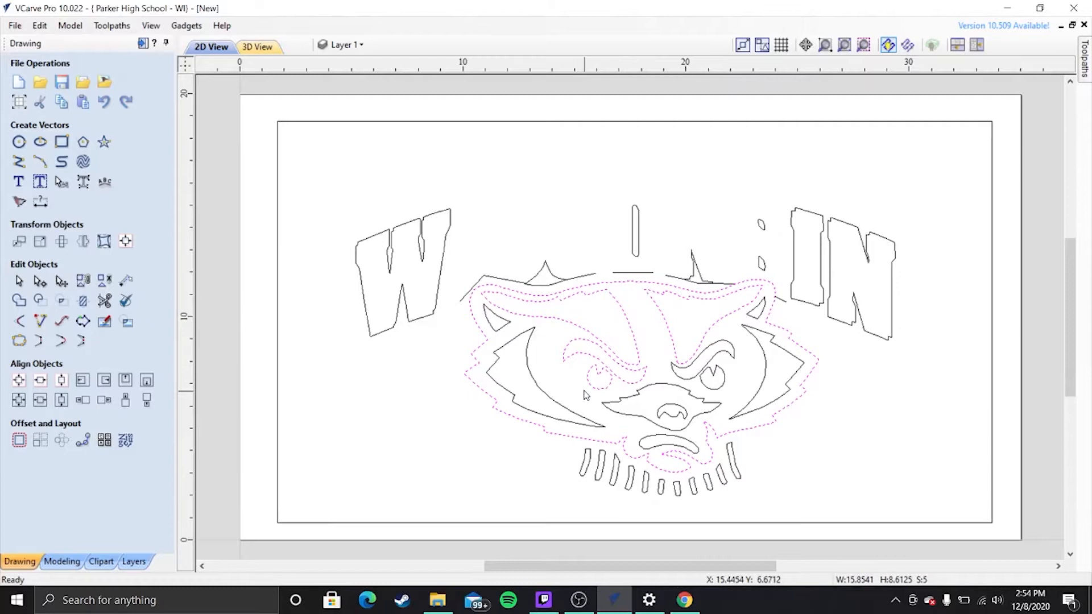
shift+click(551, 402)
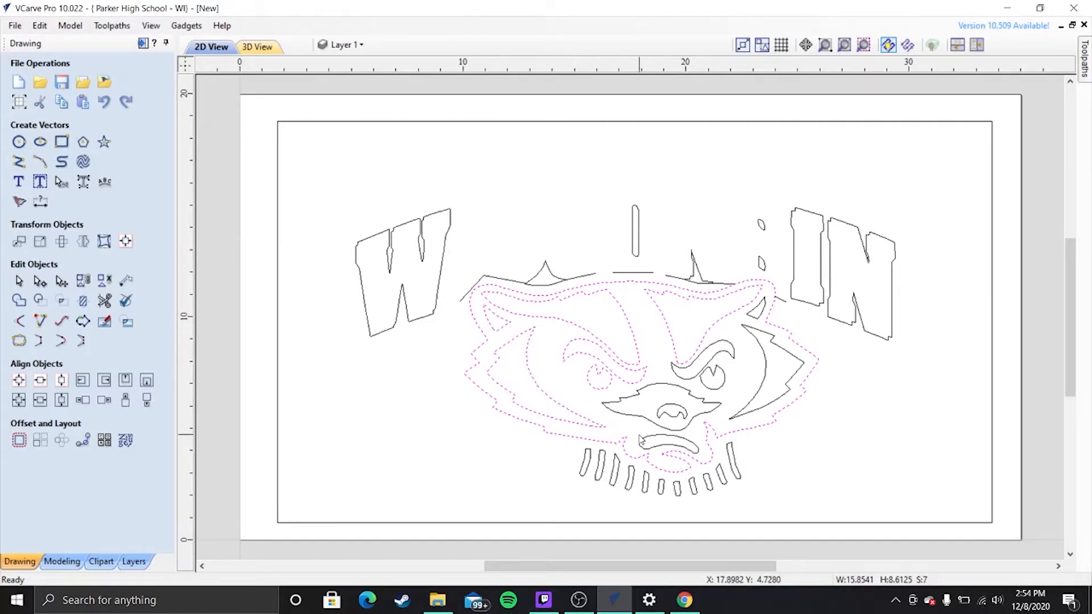
shift+click(664, 429)
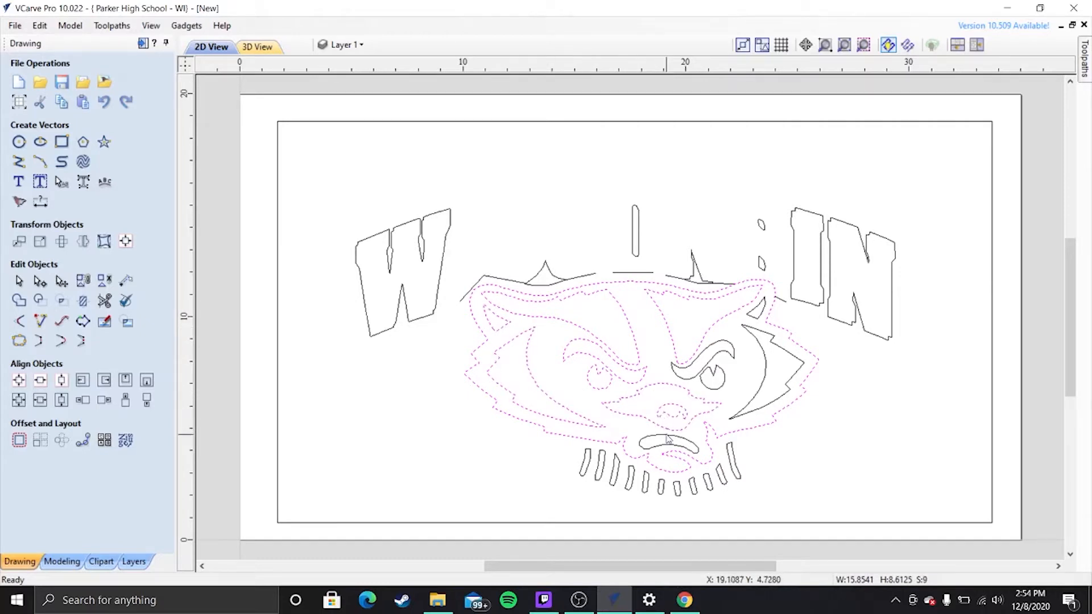
shift+click(668, 439)
shift+drag(593, 446, 723, 505)
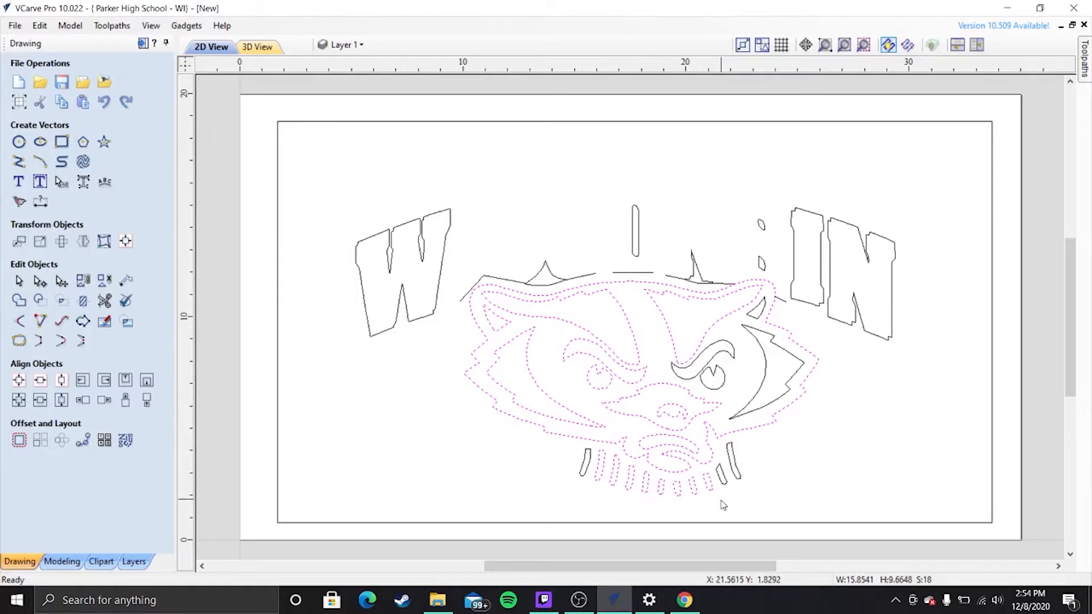
shift+click(723, 484)
shift+click(740, 482)
shift+click(583, 476)
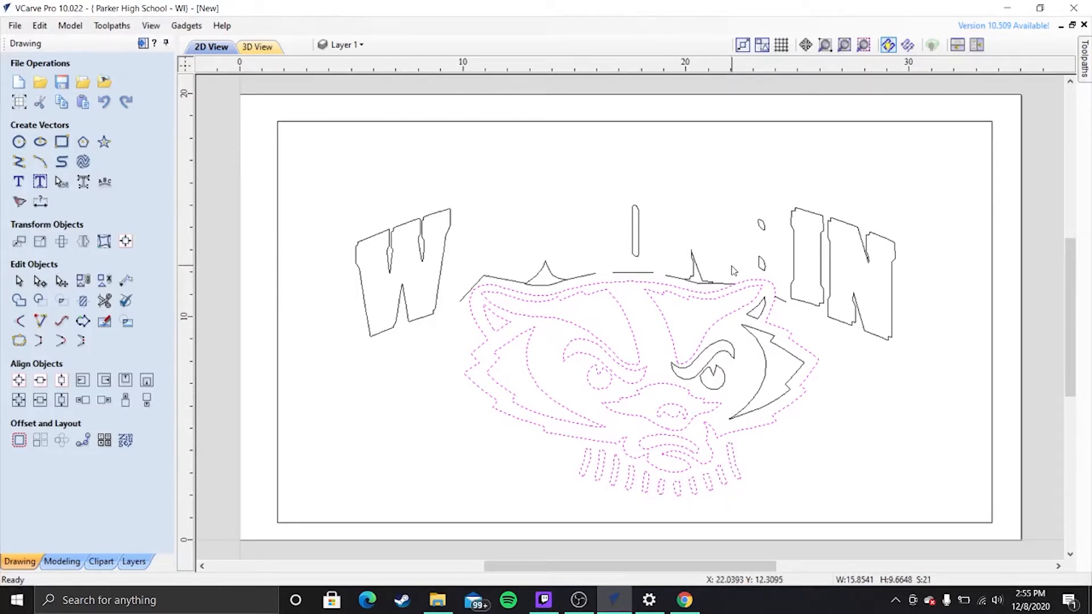
shift+click(728, 346)
shift+click(756, 318)
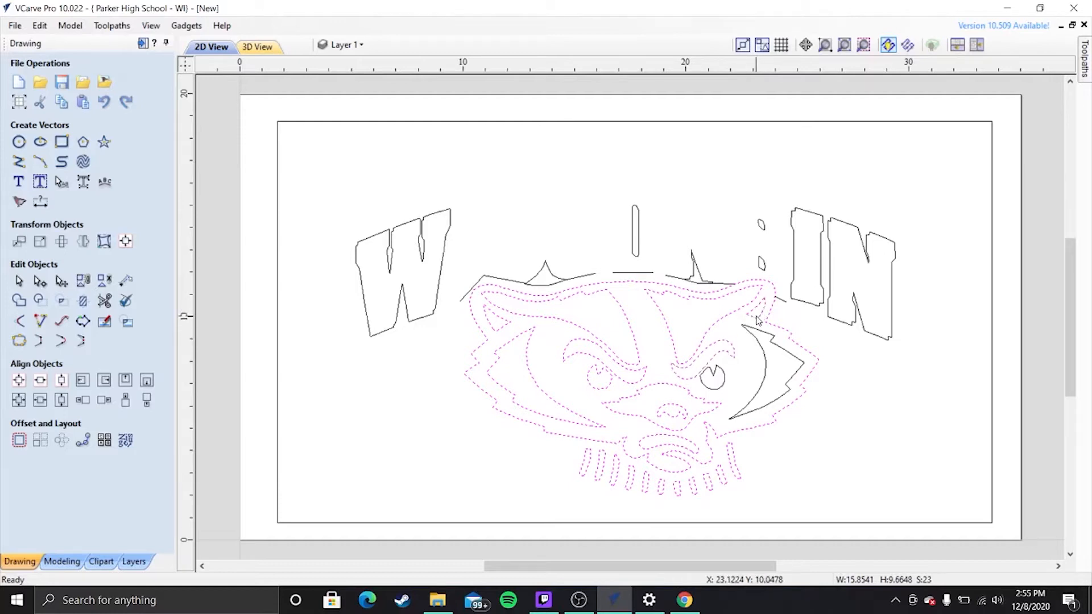
shift+click(757, 337)
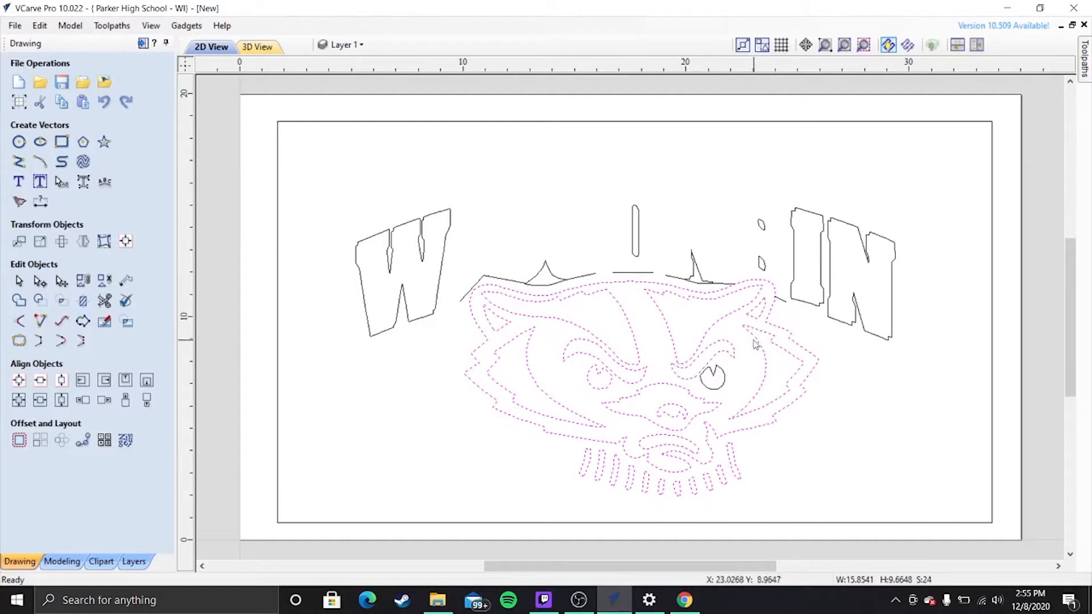
shift+click(726, 379)
right_click(723, 380)
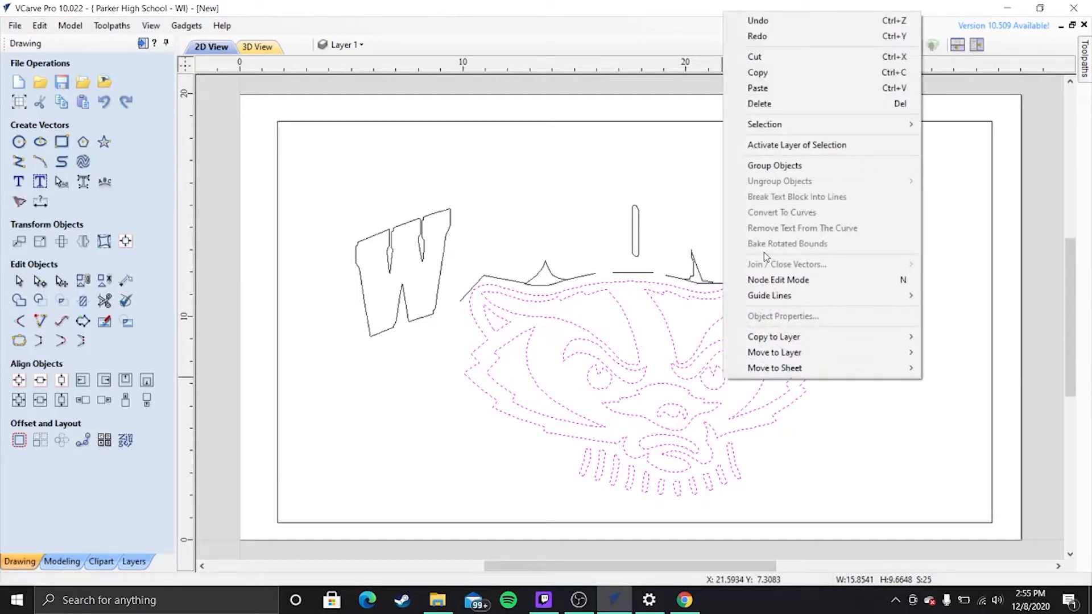
click(790, 174)
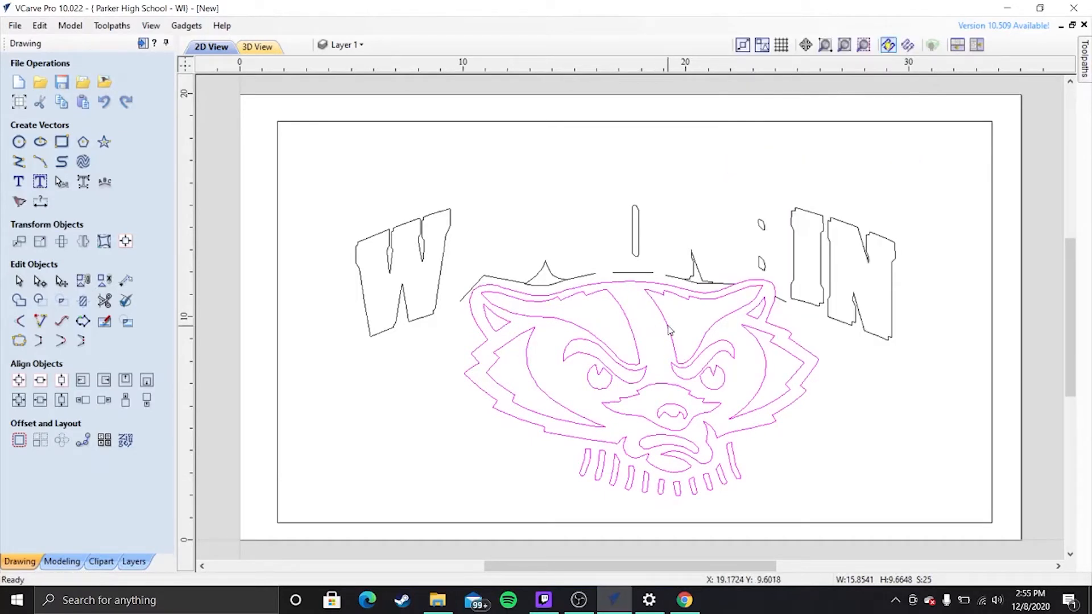
- Move the grouped badger down until it is clear of the lettering remnants and drawn lines above its head
click(687, 322)
key(Down)
key(Down)
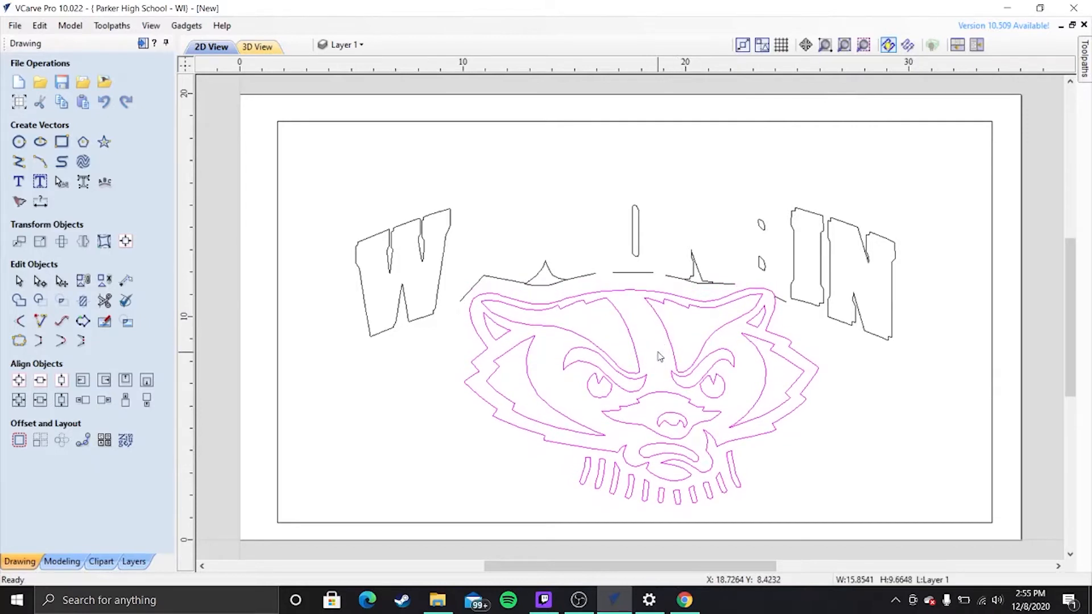
key(Down)
key(Down)
key(Down)
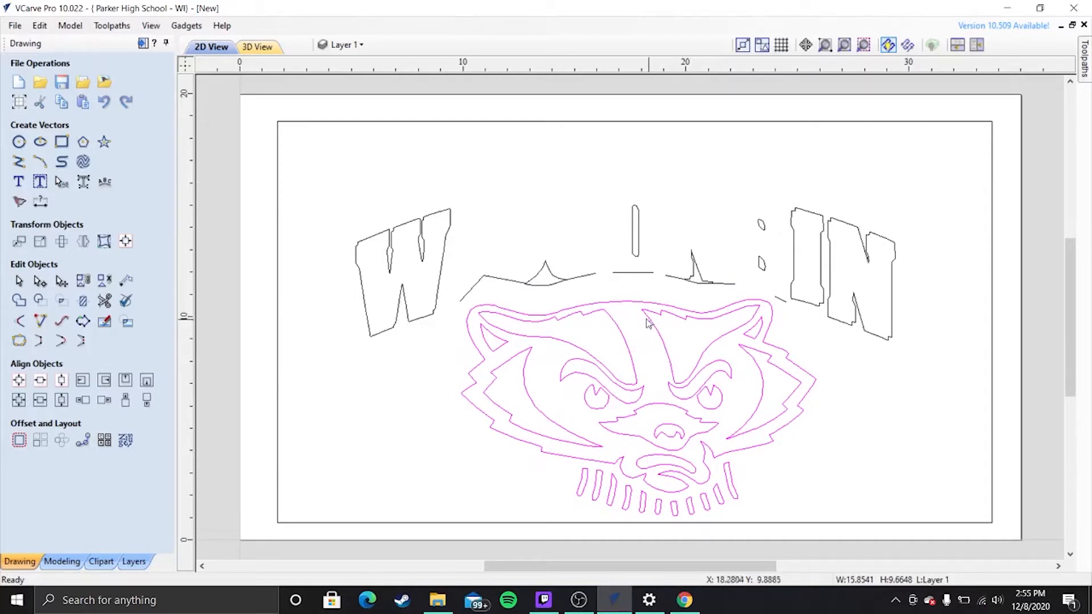
- Delete the remaining WISCONSIN letter outlines, letter holes and drawn base lines above the badger, keeping the rectangular frame
click(503, 294)
click(507, 279)
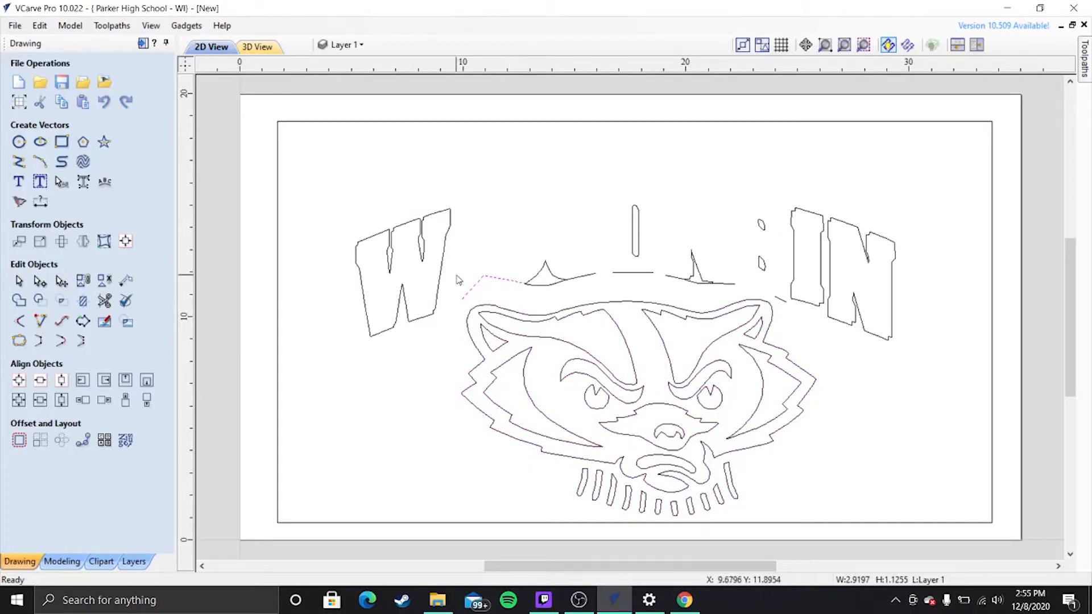
shift+click(441, 279)
shift+click(536, 281)
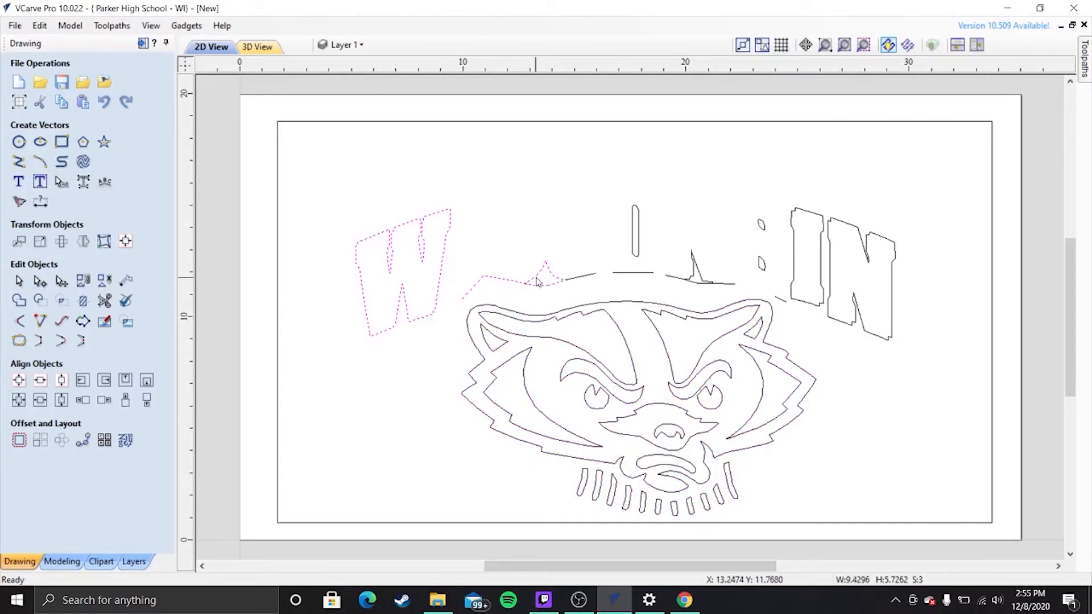
shift+click(579, 280)
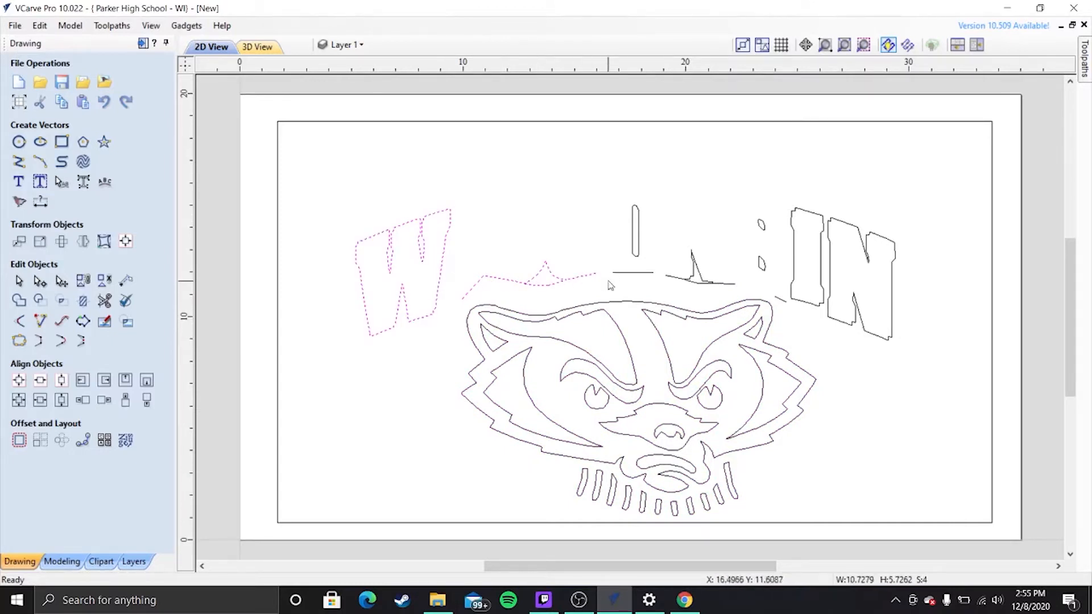
shift+click(637, 254)
shift+click(685, 278)
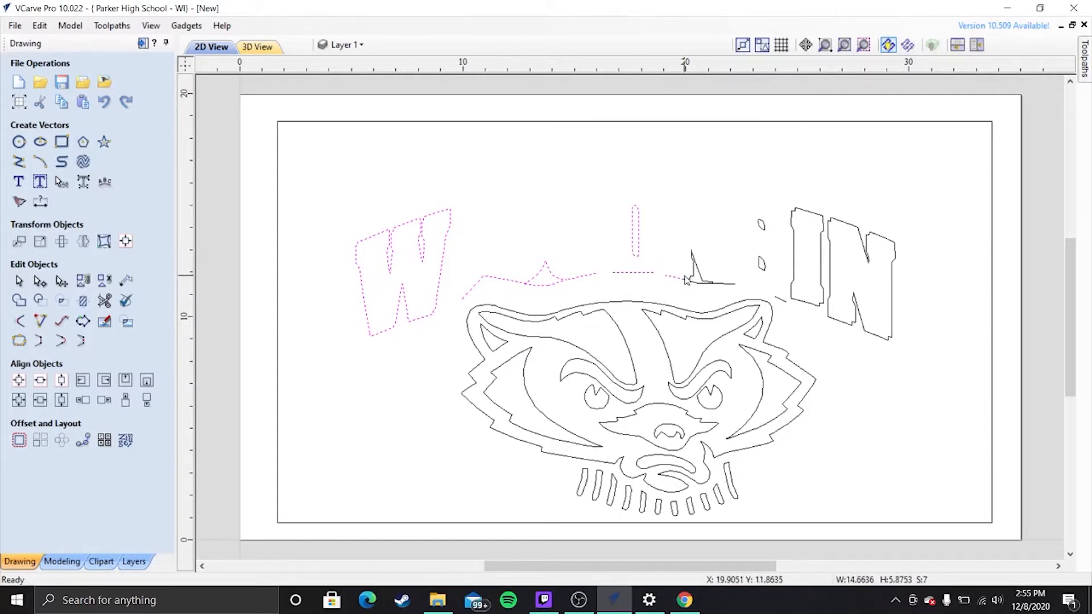
shift+click(690, 279)
shift+click(718, 283)
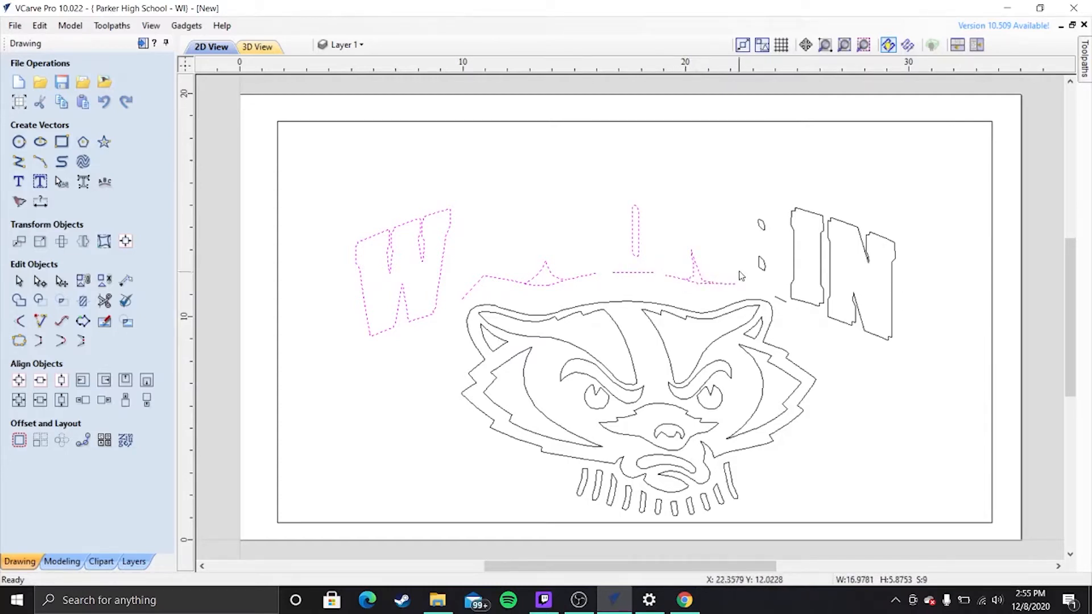
shift+click(762, 264)
shift+click(795, 278)
shift+click(782, 301)
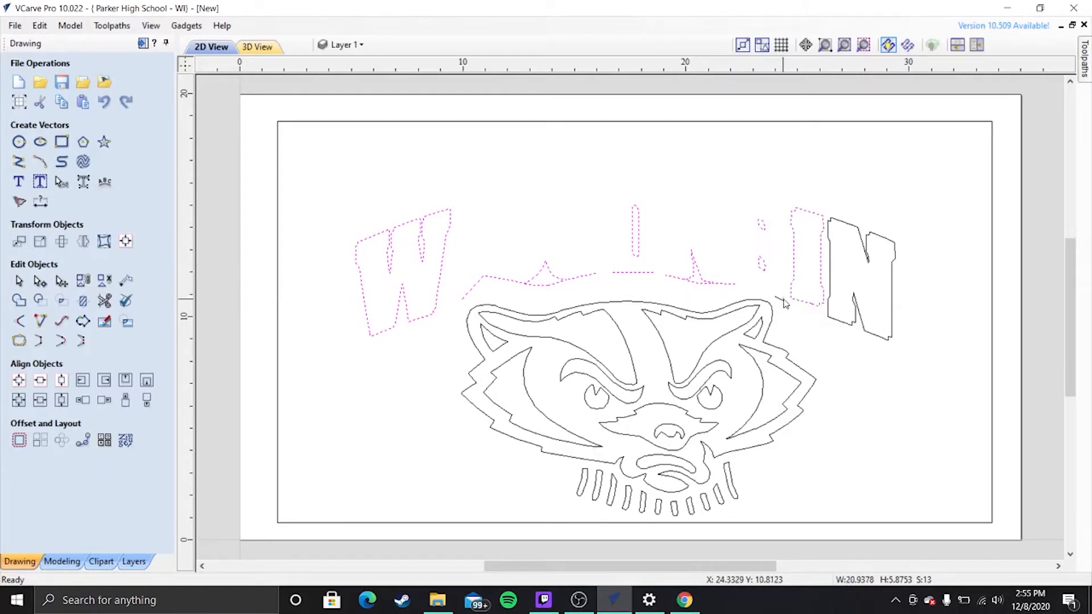
shift+click(837, 318)
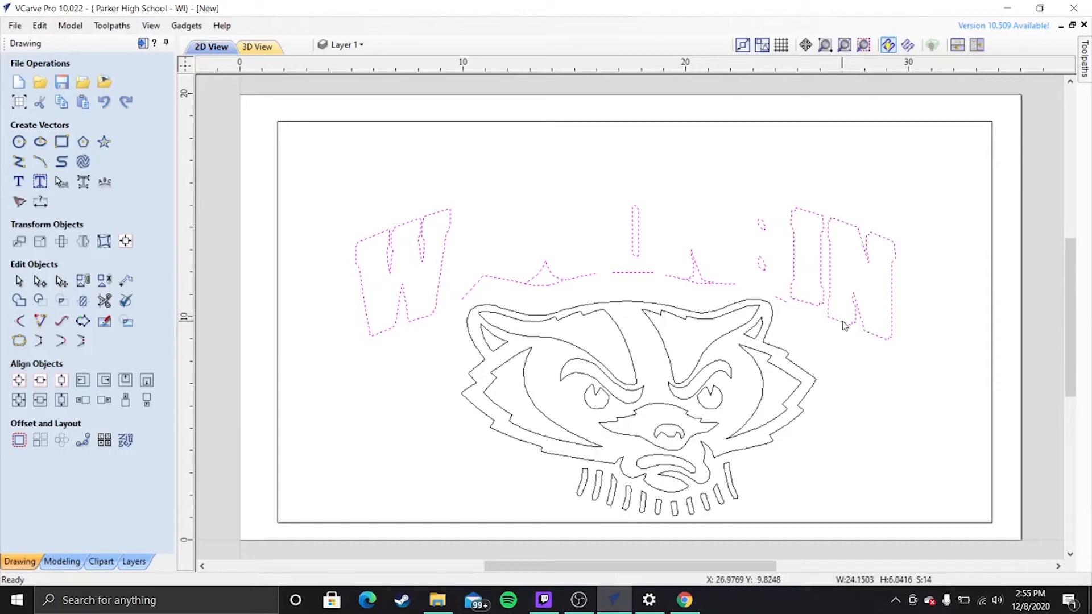
key(Delete)
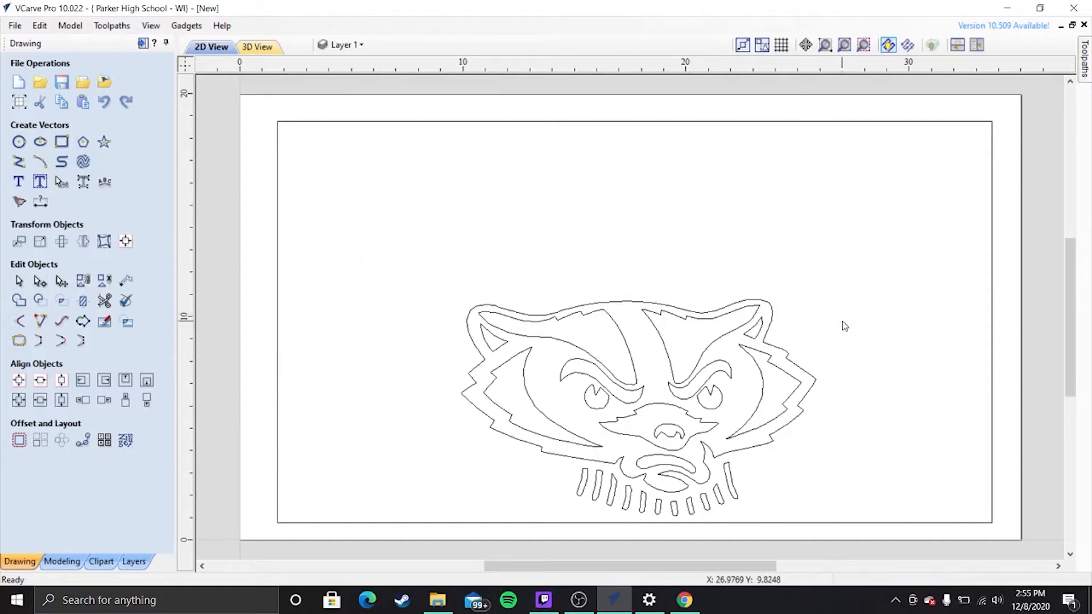
- Move the badger group up slightly and centre it on the material both horizontally and vertically
click(616, 304)
drag(616, 305, 616, 290)
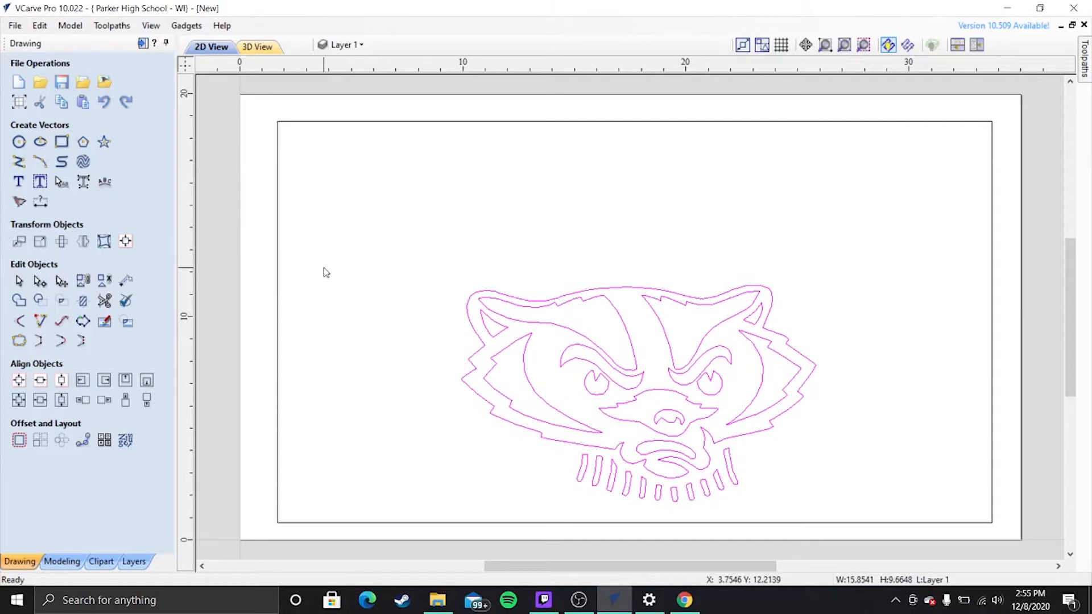
click(128, 246)
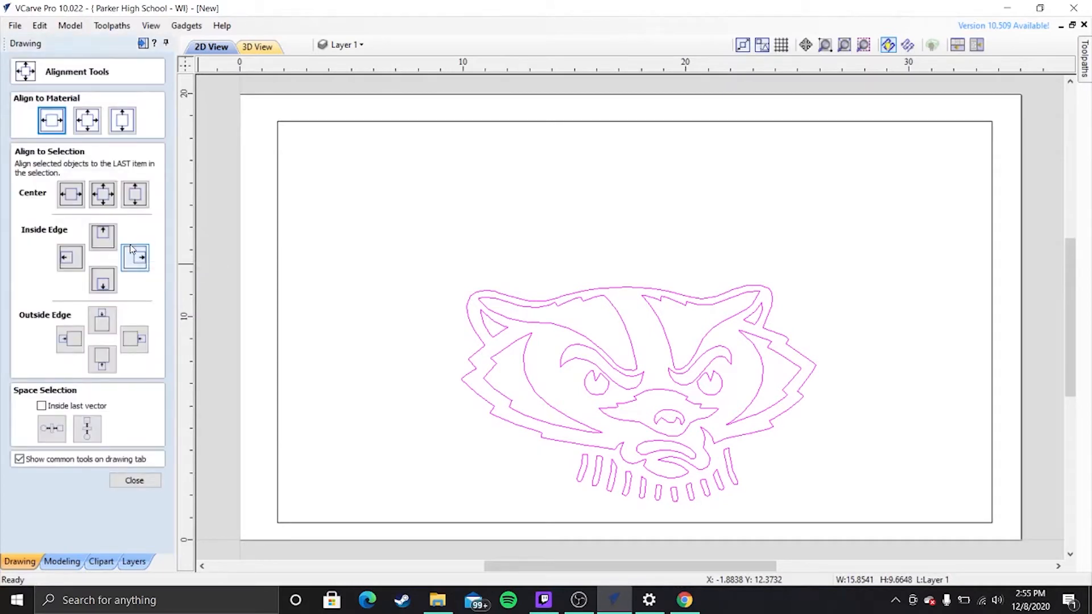
click(98, 128)
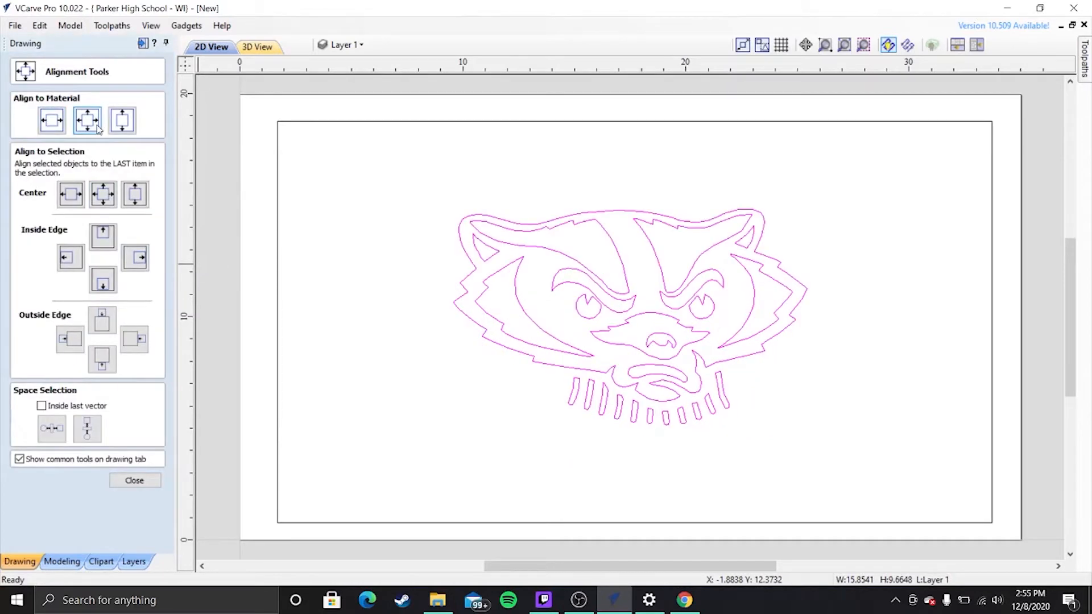
- Try aligning the rectangular frame to the badger's bottom and top inside edges, and undo both alignments
click(102, 280)
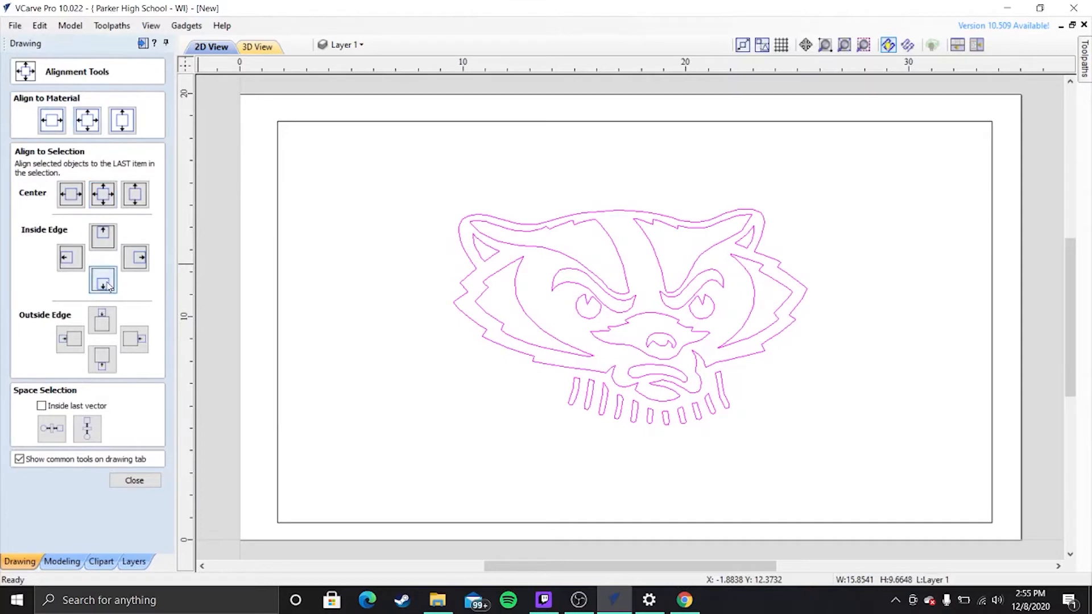
click(632, 523)
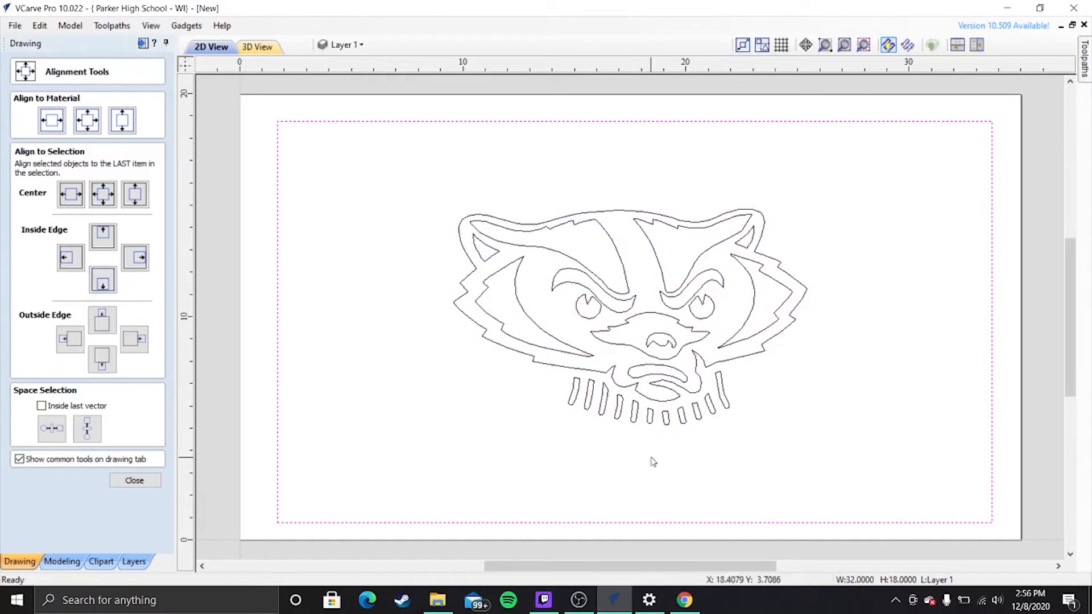
shift+click(648, 211)
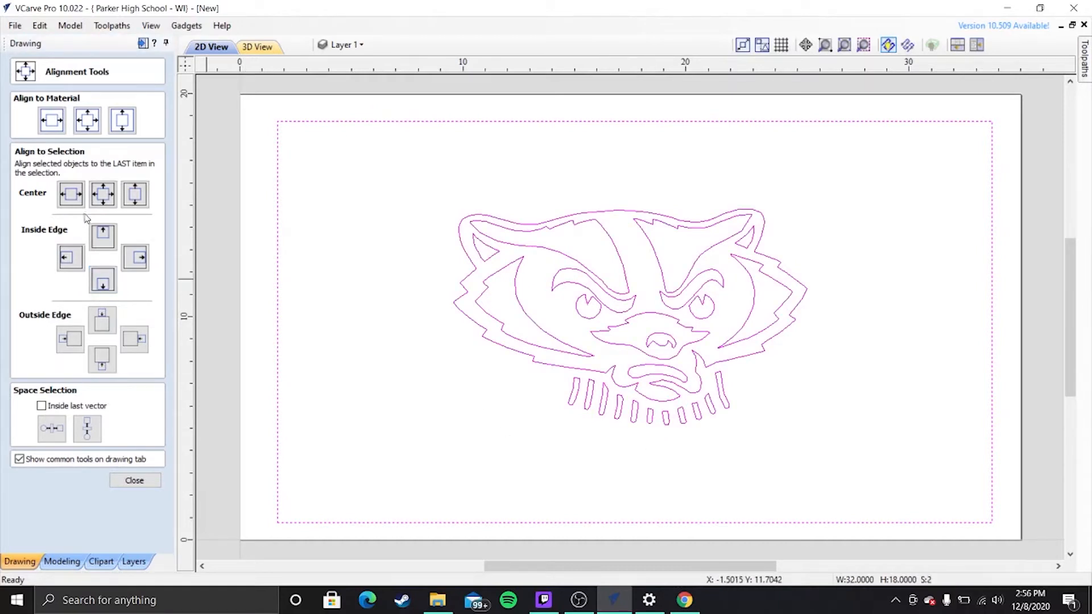
click(104, 279)
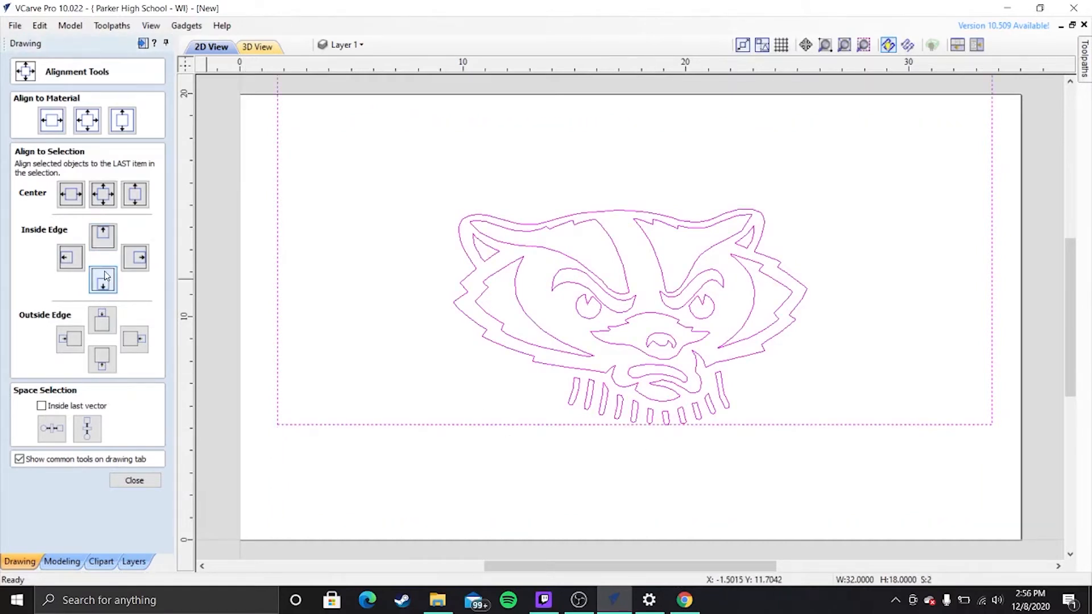
click(108, 241)
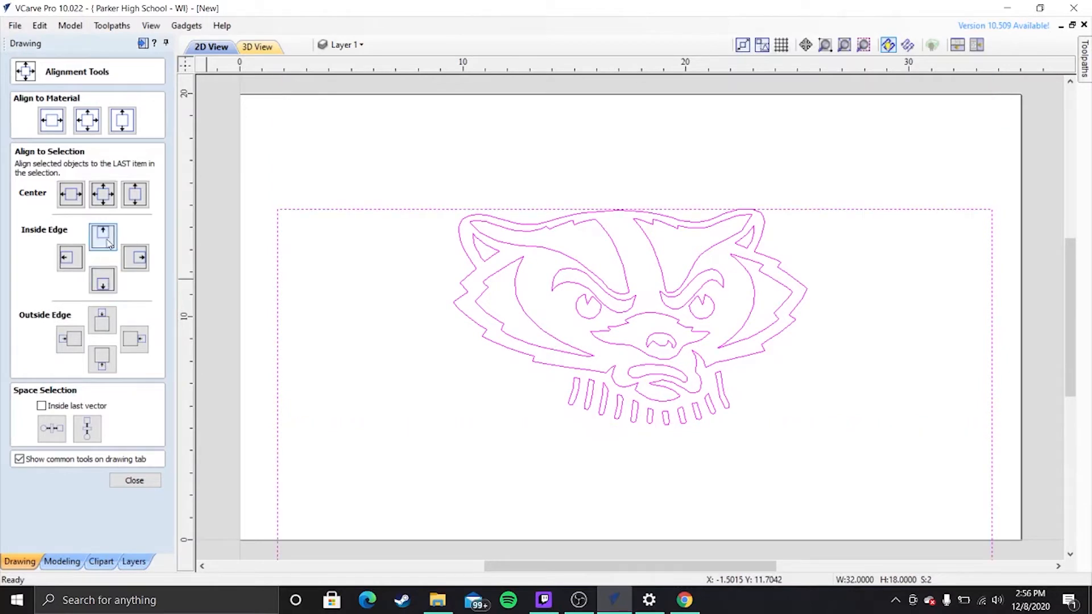
key(ctrl+z)
key(ctrl+z)
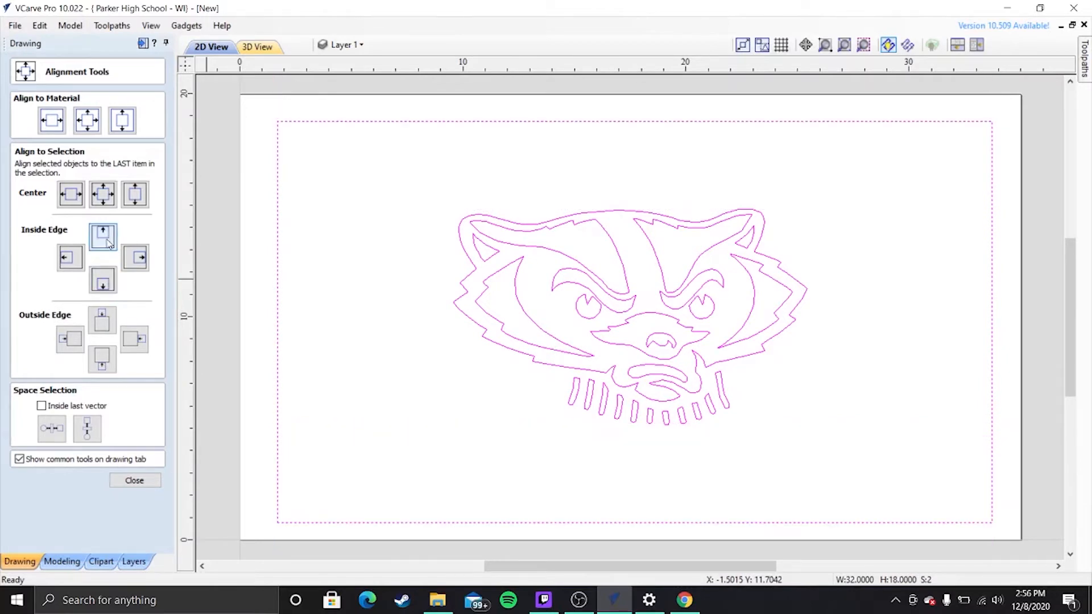
- Try aligning the rectangular frame to the badger's bottom and top outside edges, and undo the alignments
click(103, 360)
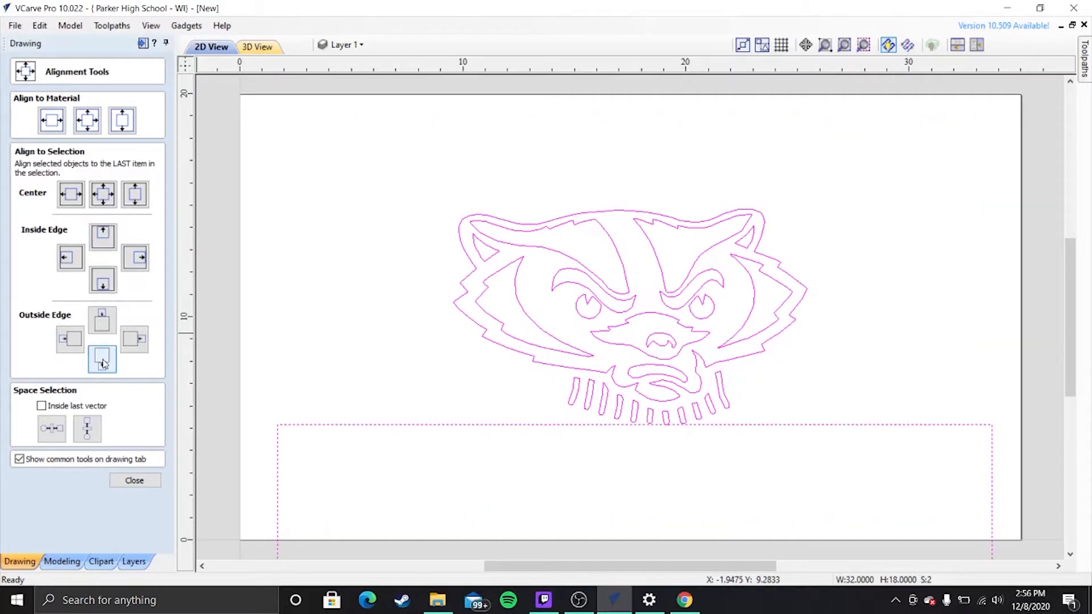
click(107, 325)
key(ctrl+z)
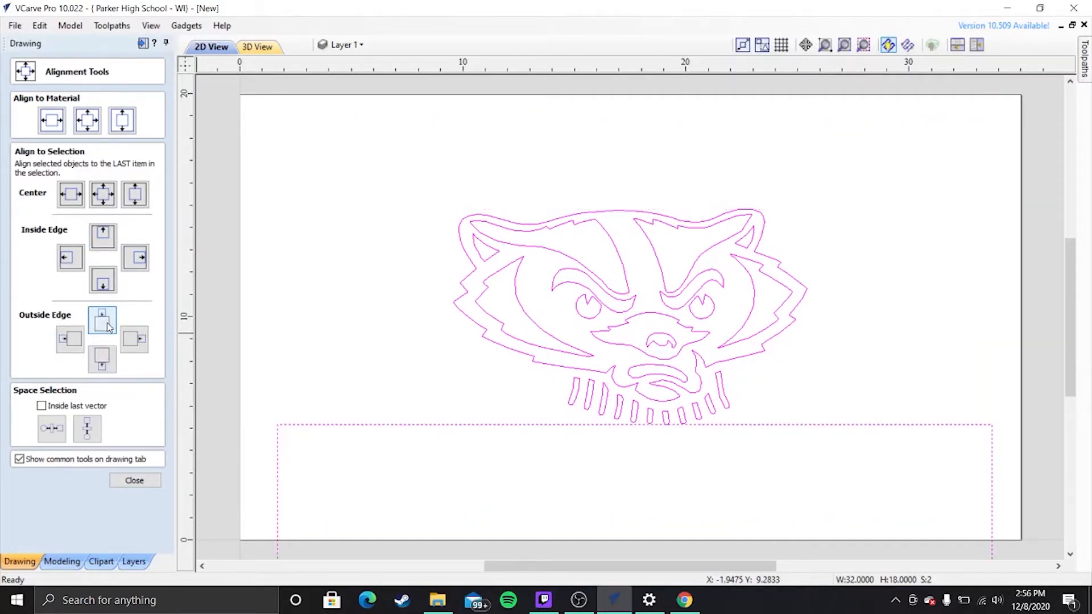
key(ctrl+z)
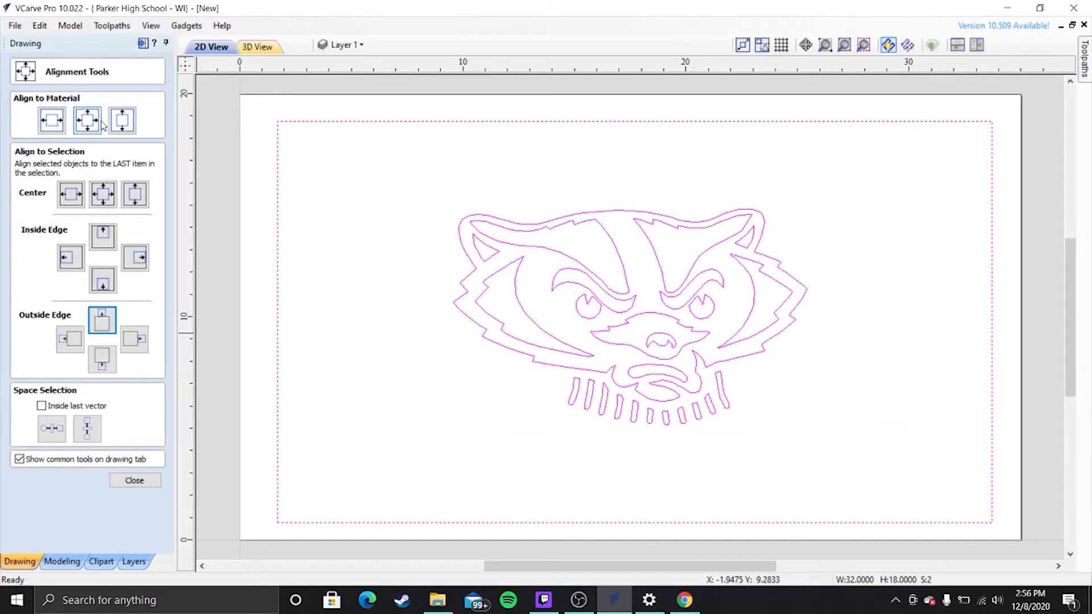
- Centre the rectangular frame and the badger vertically on the material and clear the selection
click(122, 120)
click(557, 333)
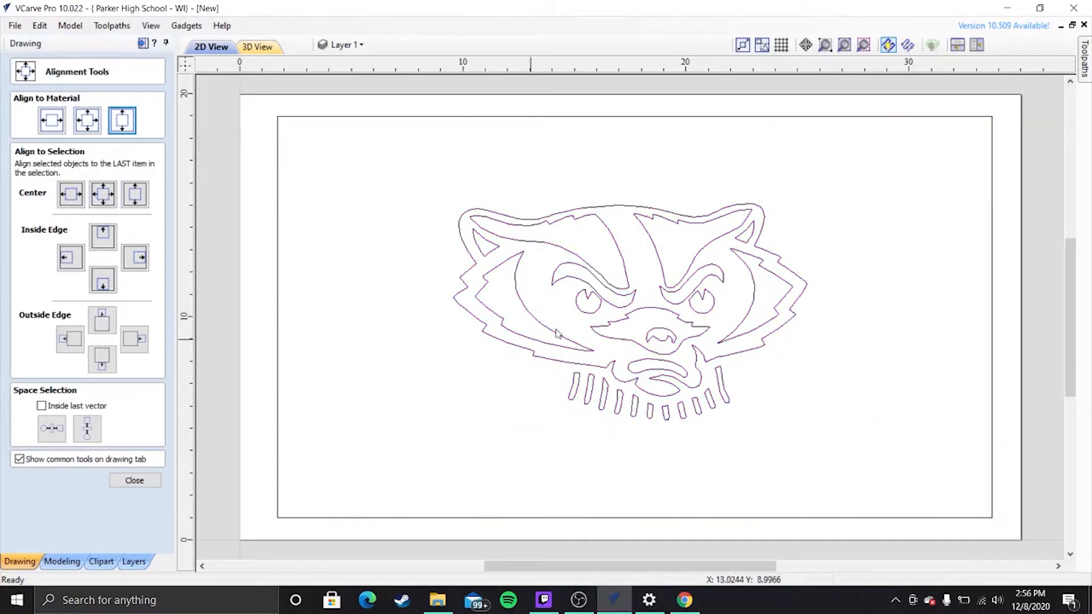
- Move the badger group straight down to just above the rectangular frame's bottom edge, clear the selection and finish aligning
click(621, 254)
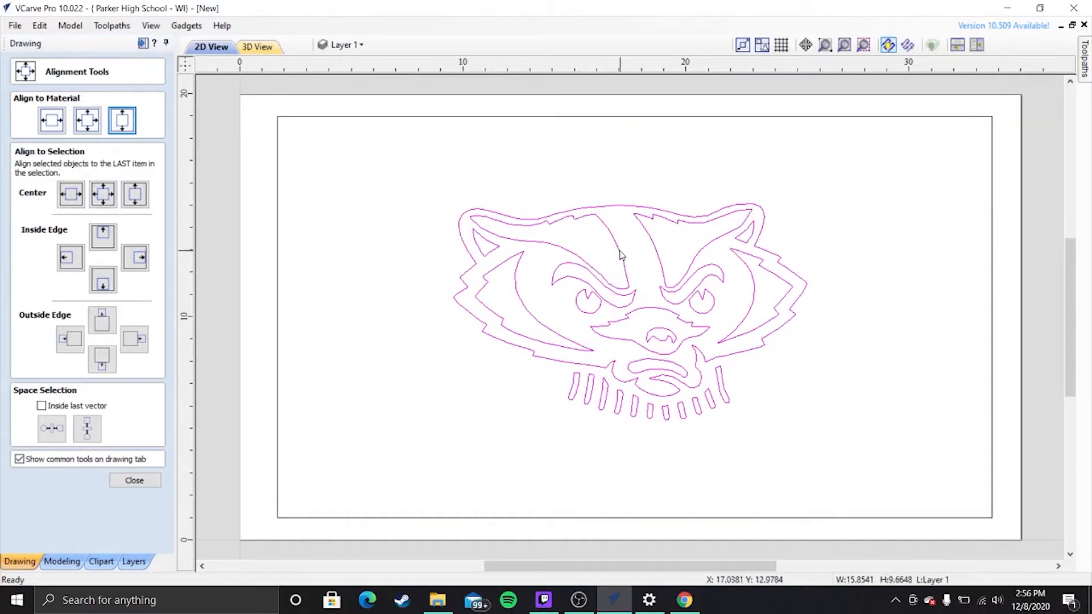
key(Down)
key(Down)
key(Down)
key(Down)
key(Down)
key(Down)
key(Down)
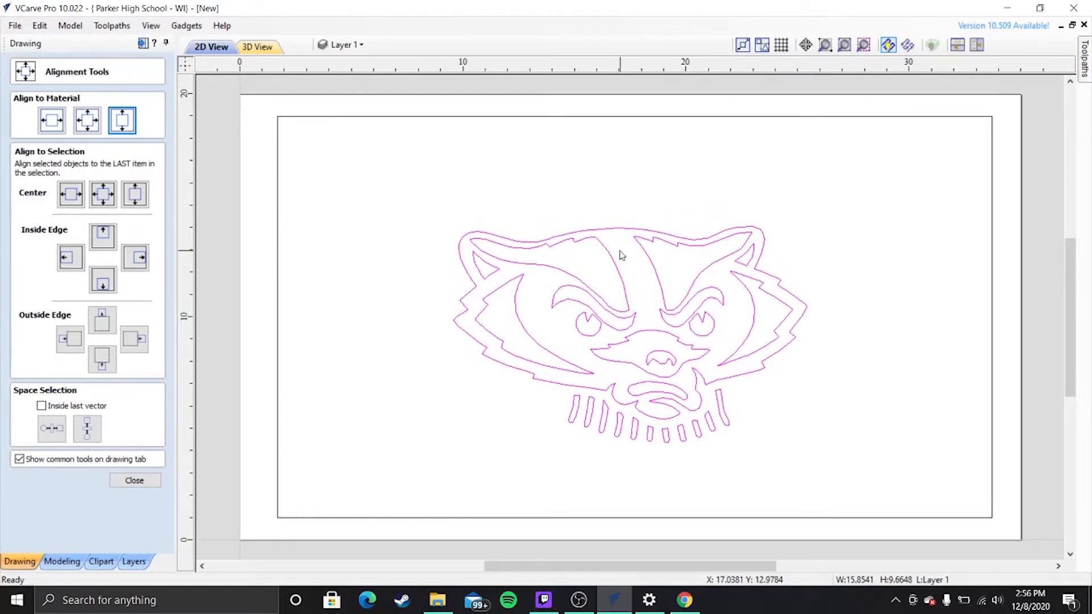
key(Down)
key(Down)
key(Down)
key(Down)
key(Down)
key(Down)
key(Down)
key(Down)
key(Down)
key(Down)
key(Down)
key(Down)
key(Down)
key(Down)
key(Down)
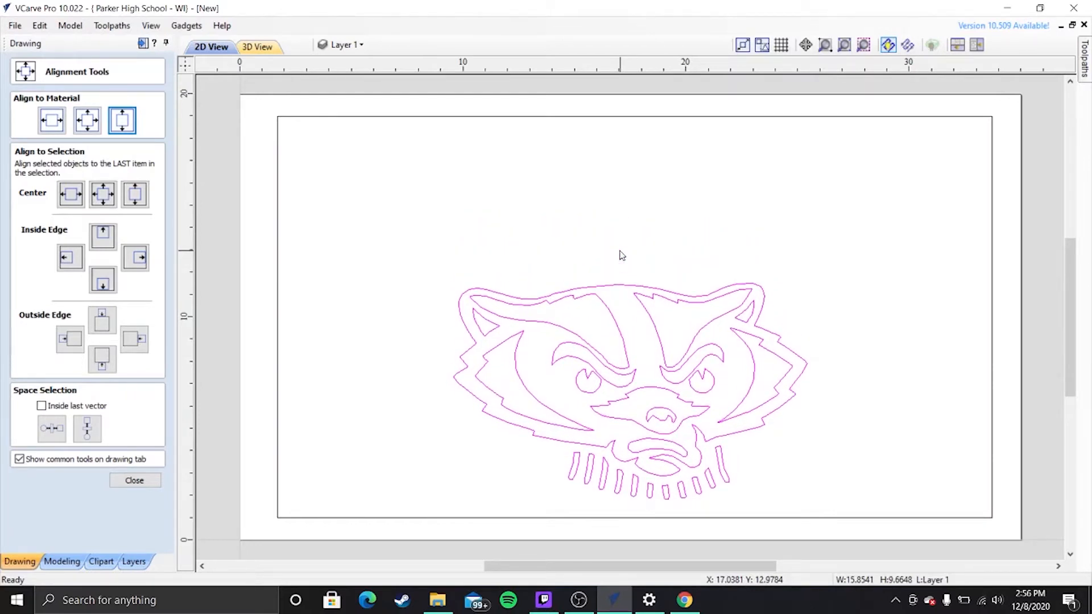
click(502, 323)
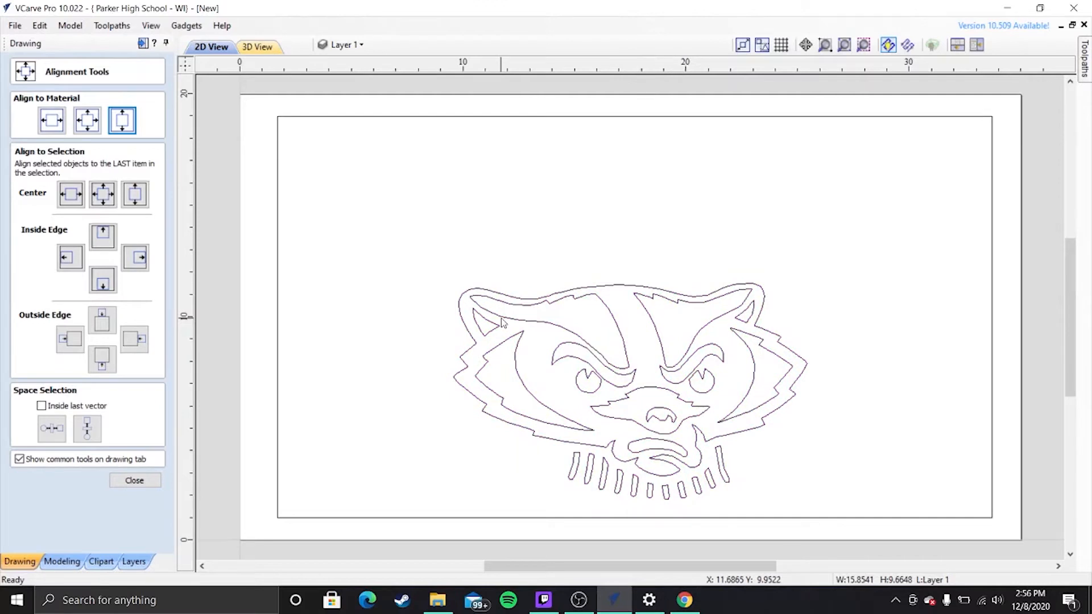
click(135, 482)
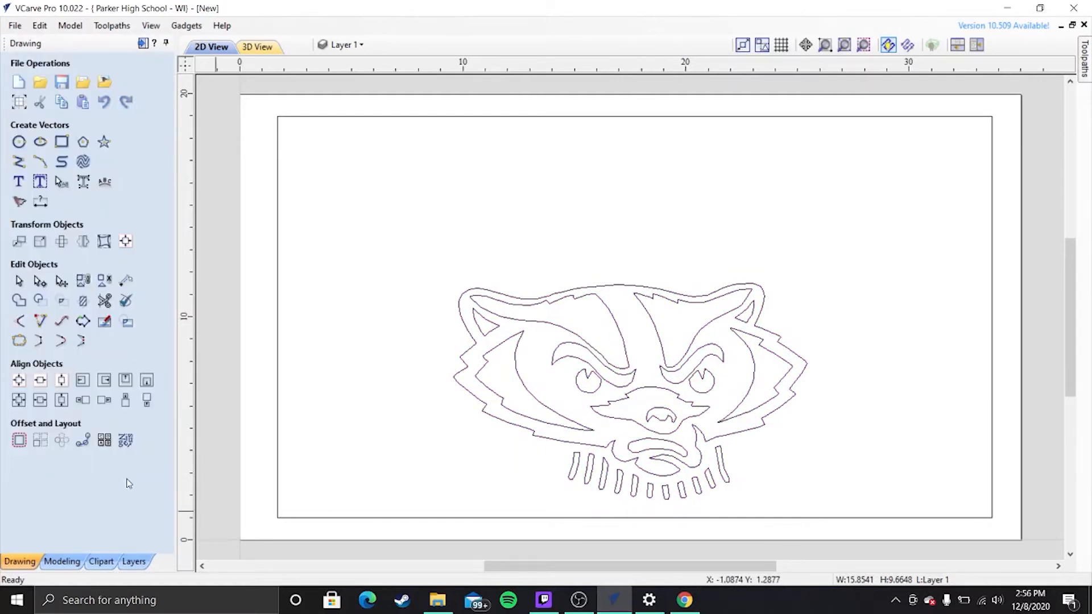
- Create the text "Wisconsin Badgers" split over two lines and place it above the badger's head
click(19, 182)
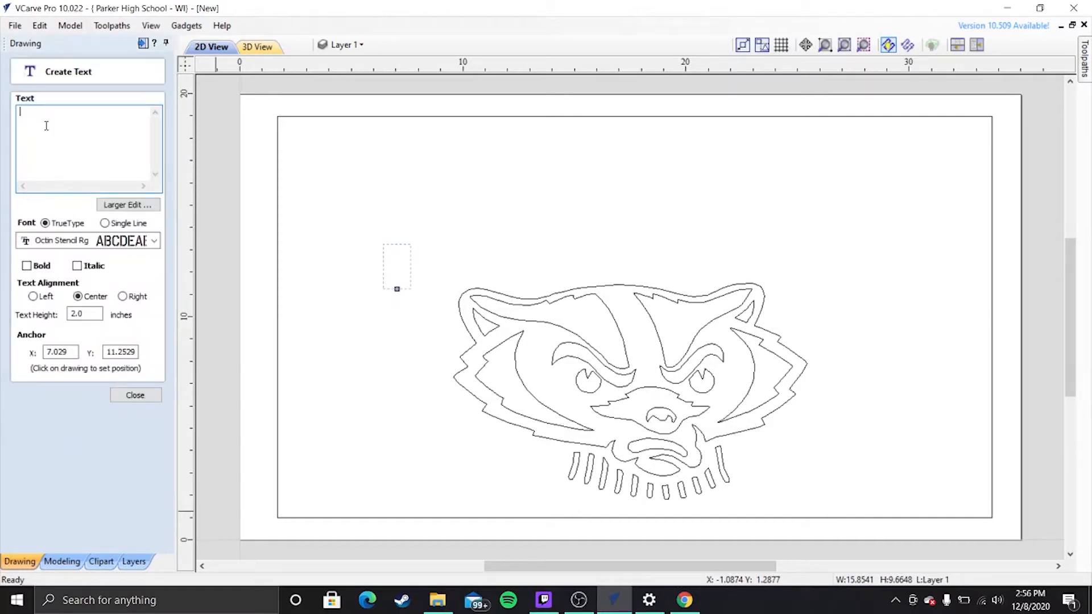
text(Wiscons)
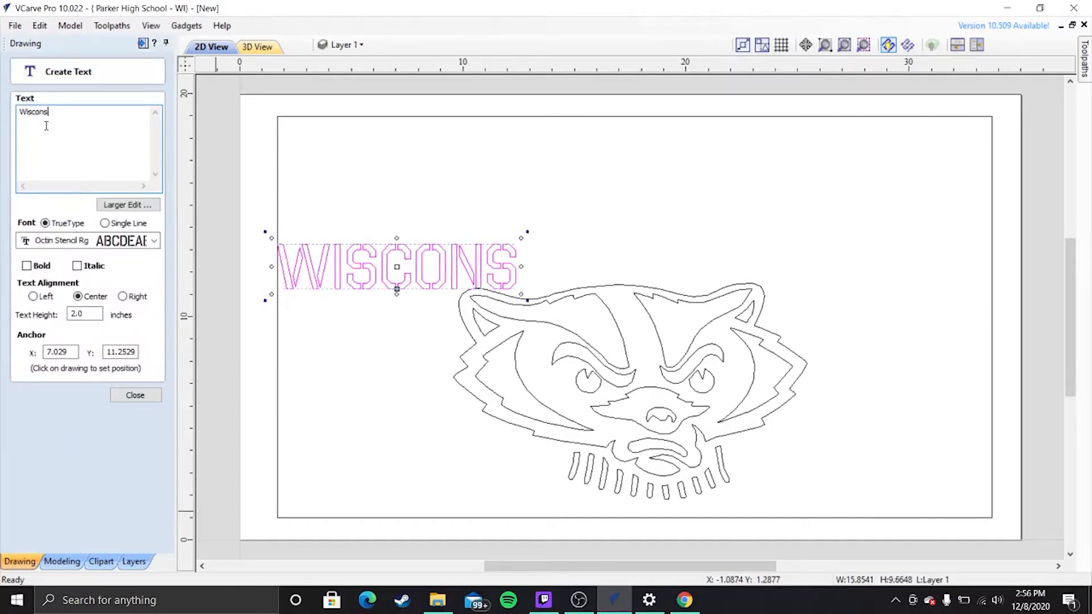
text(in Badgers)
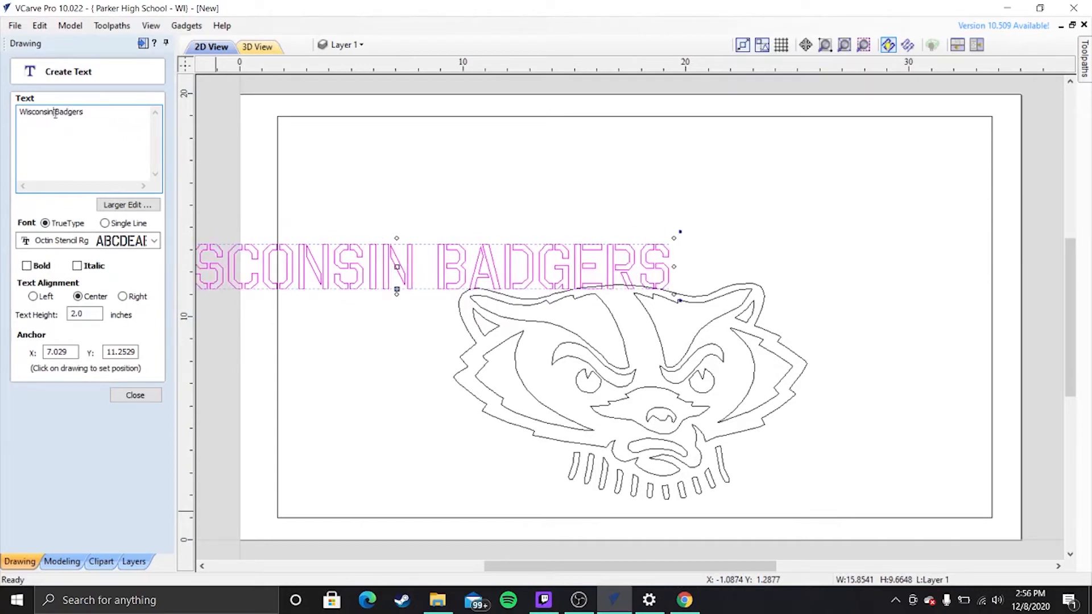
click(54, 113)
key(Return)
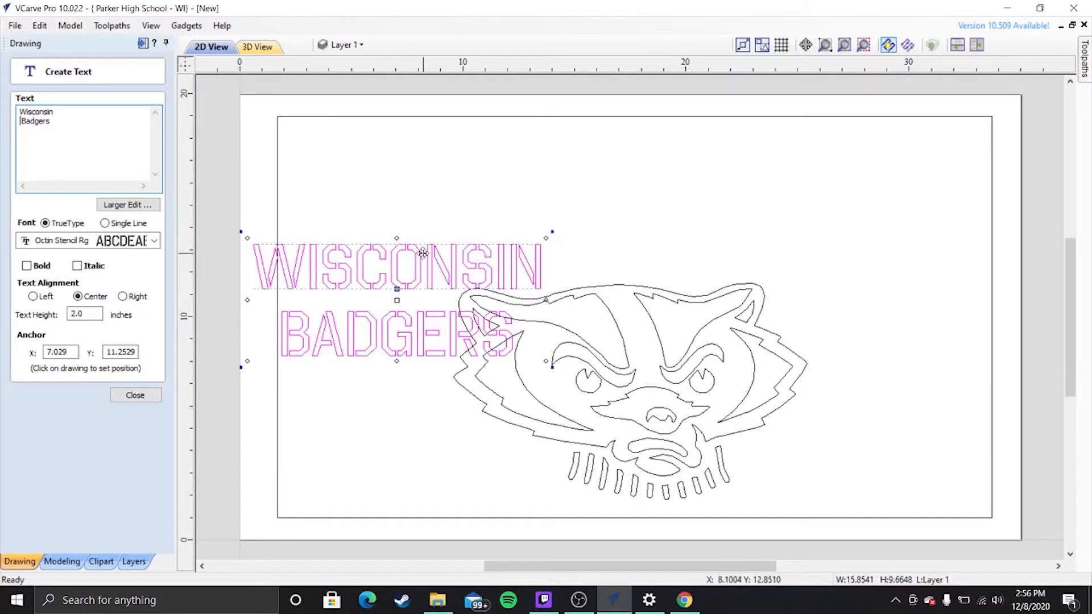
drag(441, 248, 596, 166)
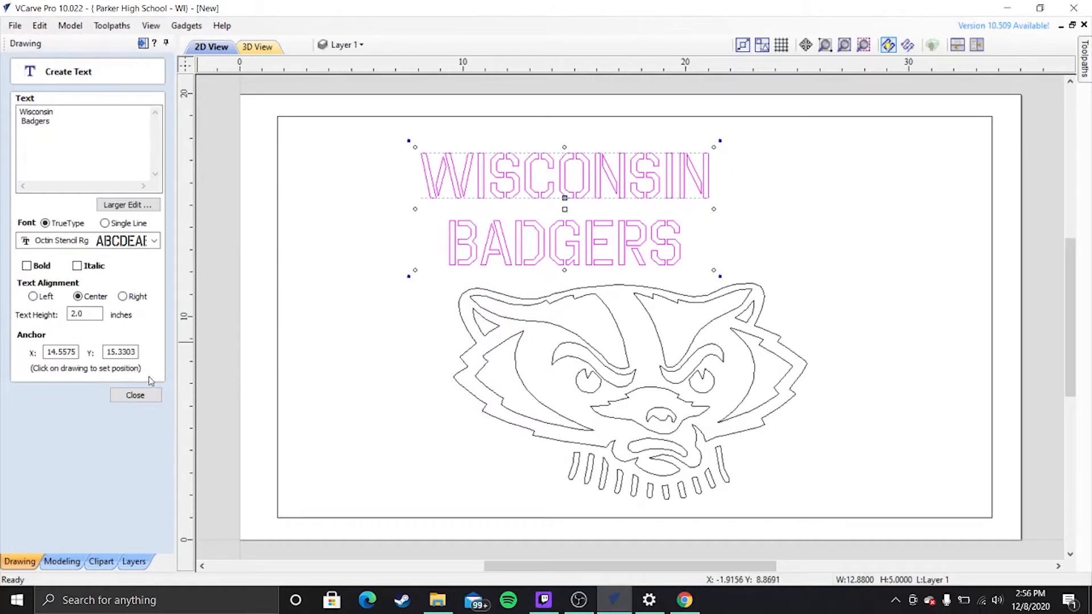
click(135, 395)
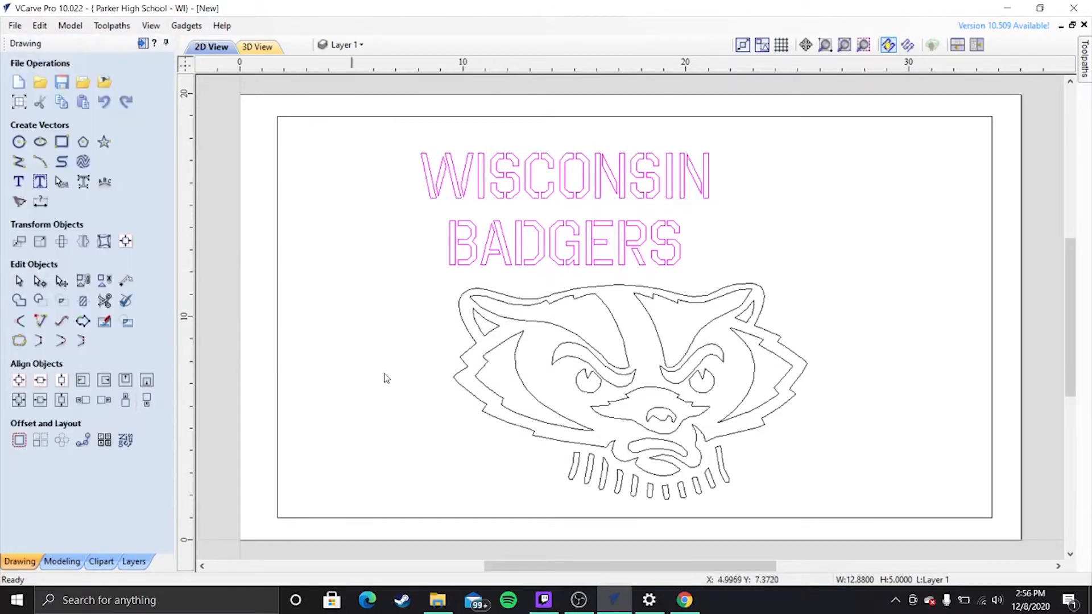
click(573, 257)
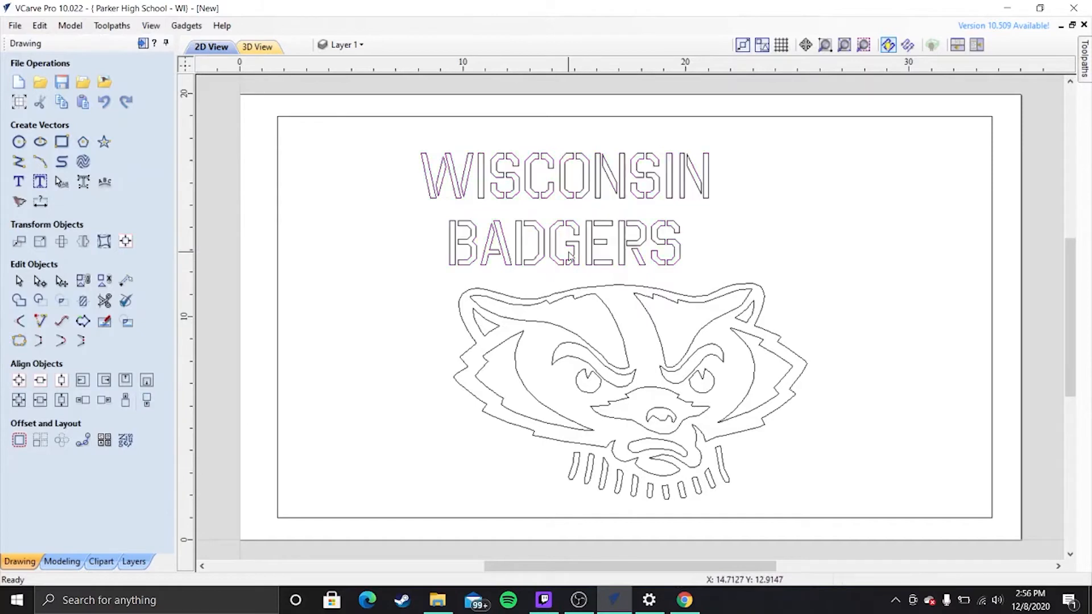
click(574, 257)
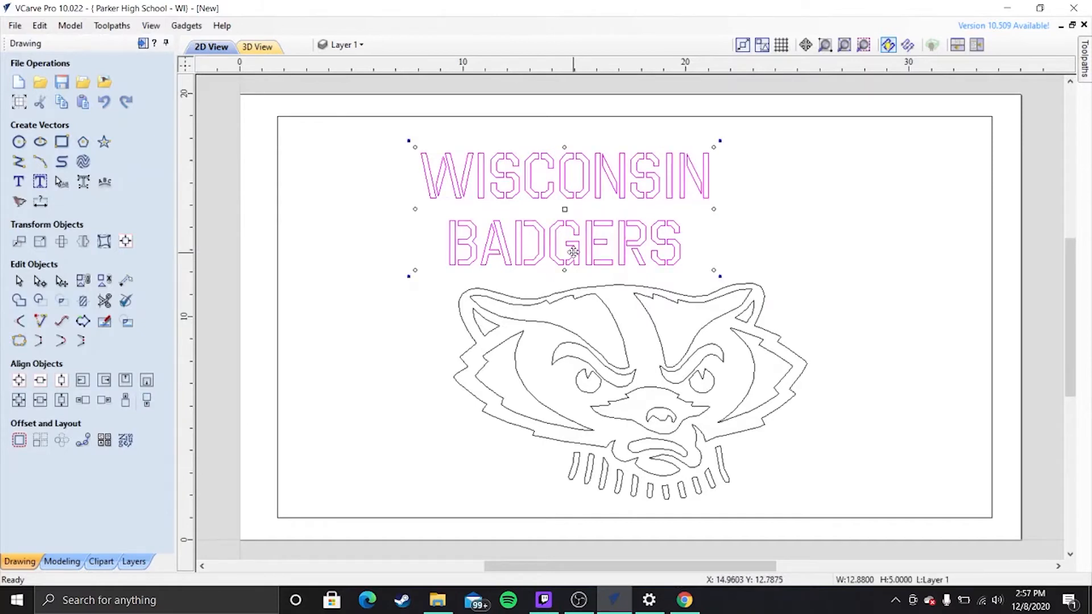
click(19, 181)
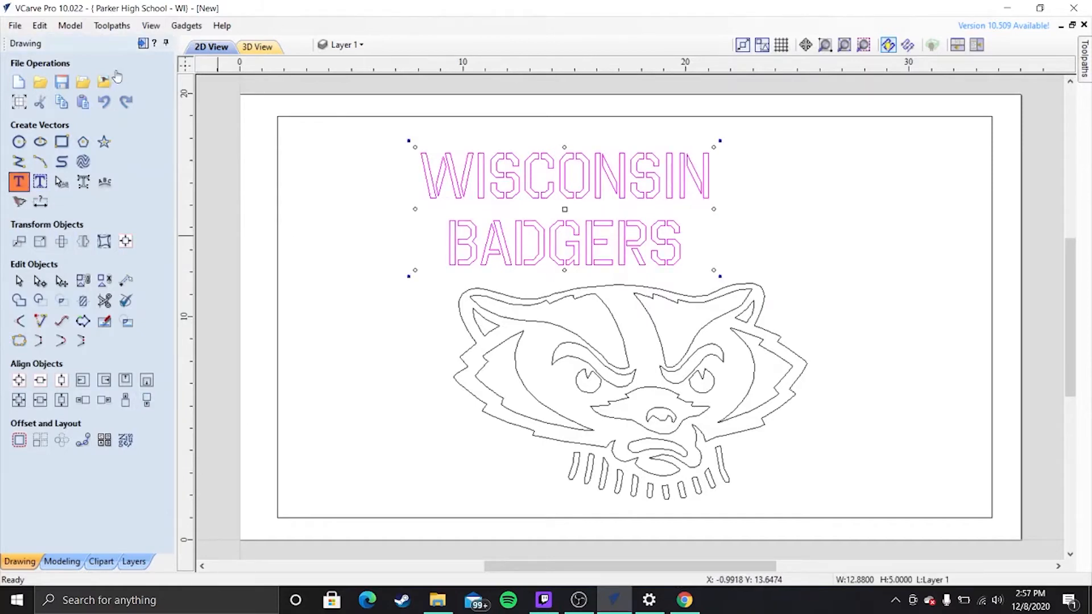
click(17, 182)
click(73, 128)
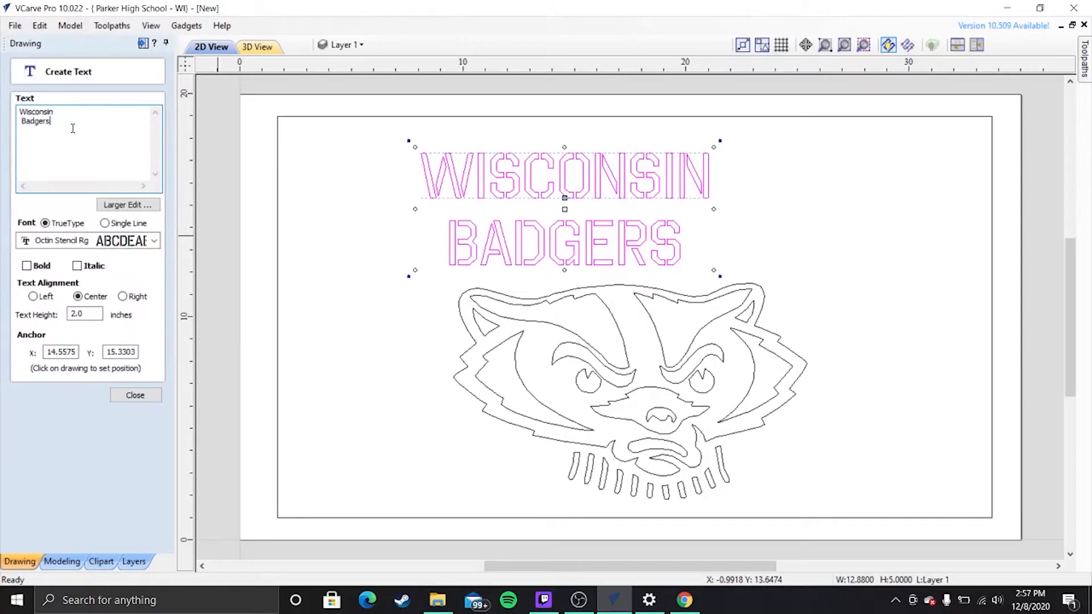
click(135, 394)
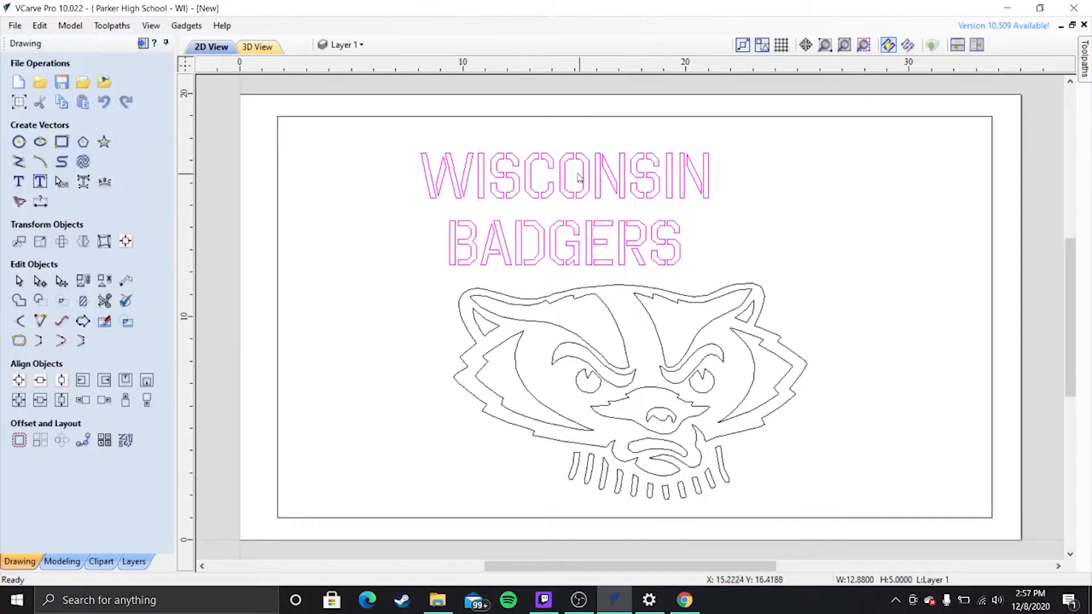
- Edit the two-line text above the badger, removing the word "Badgers" so that only "Wisconsin" is left
click(581, 188)
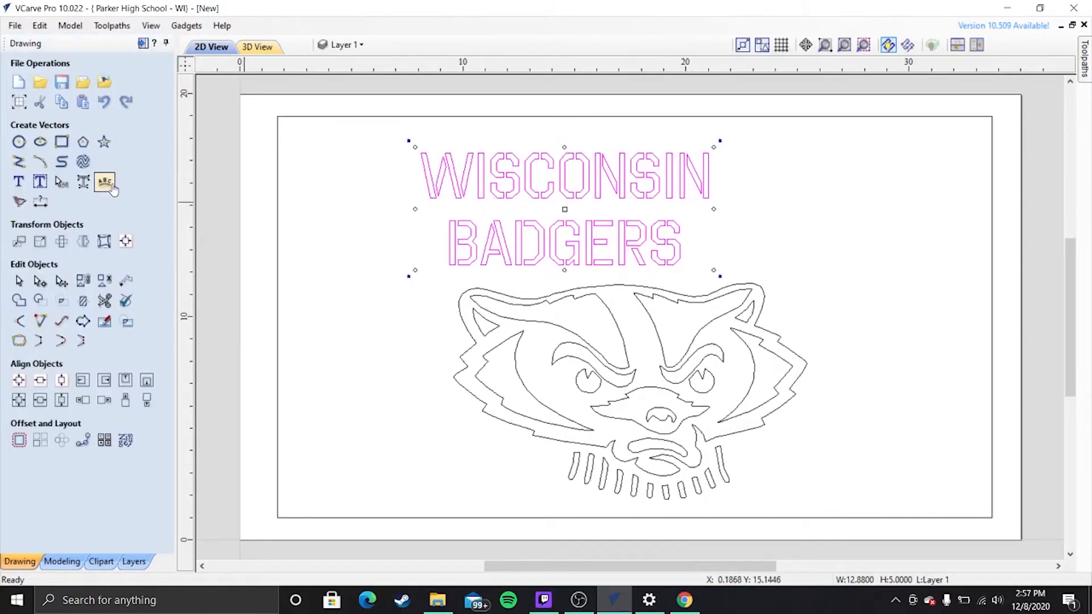
click(27, 180)
click(71, 122)
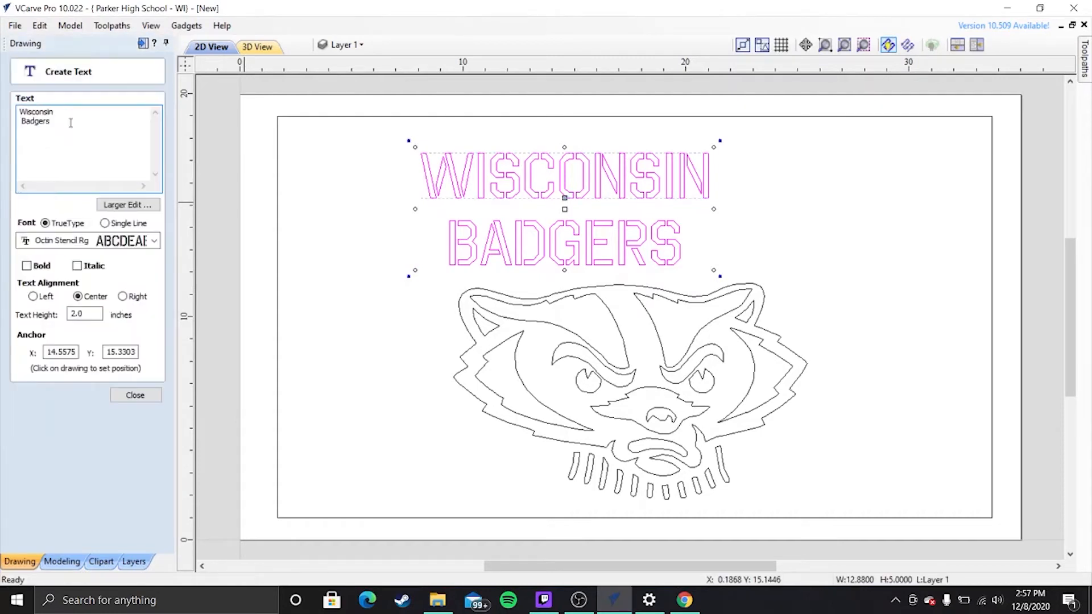
key(BackSpace)
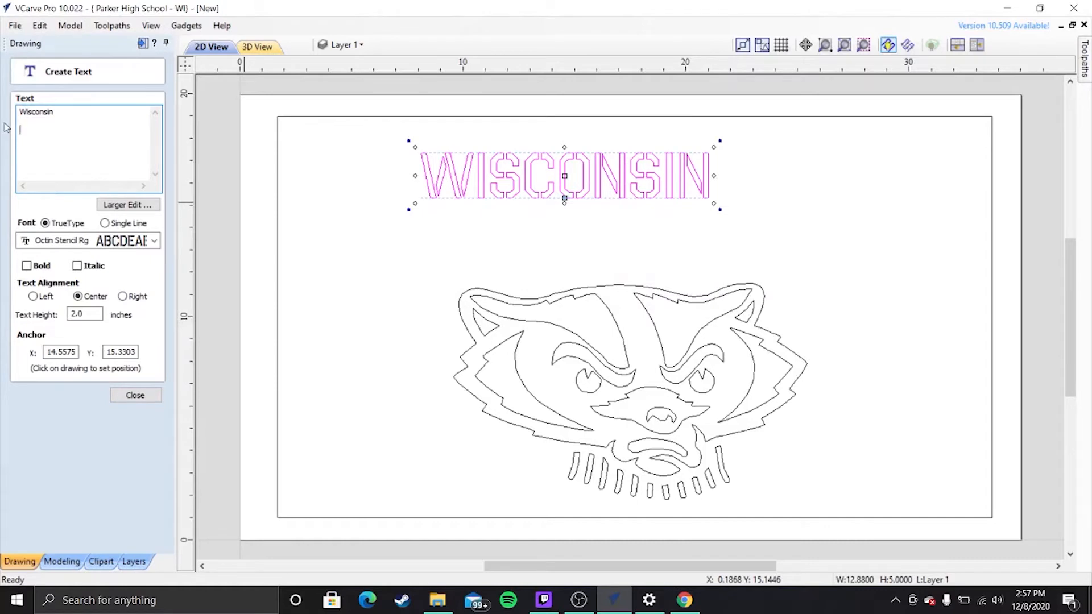
key(Escape)
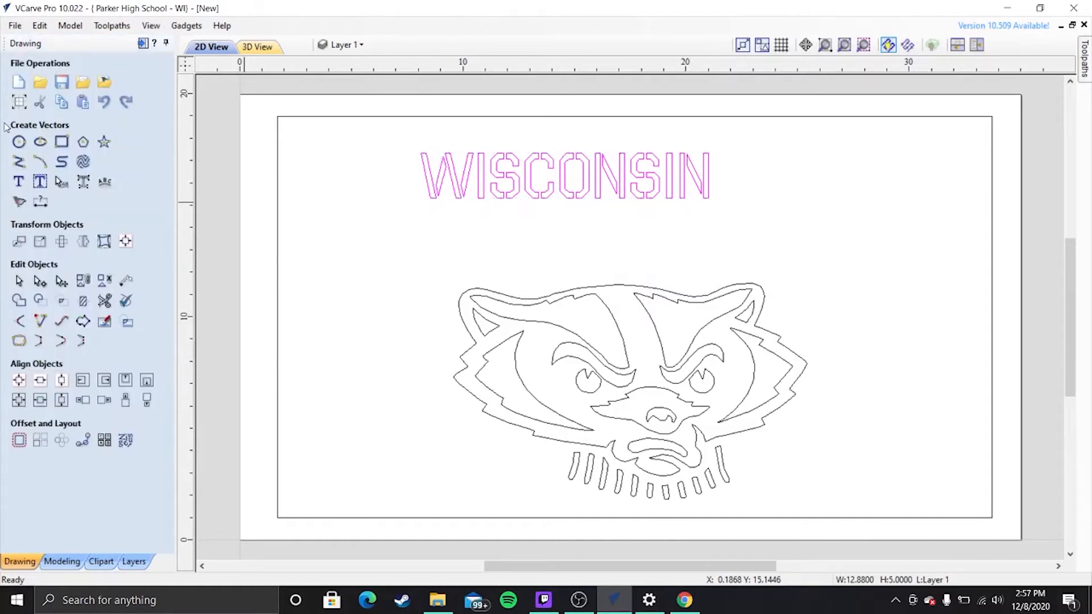
- Move the badger group up until its ears sit just below the WISCONSIN text
click(689, 301)
key(Up)
key(Up)
key(Up)
key(Up)
key(Up)
key(Up)
key(Up)
key(Up)
key(Up)
key(Up)
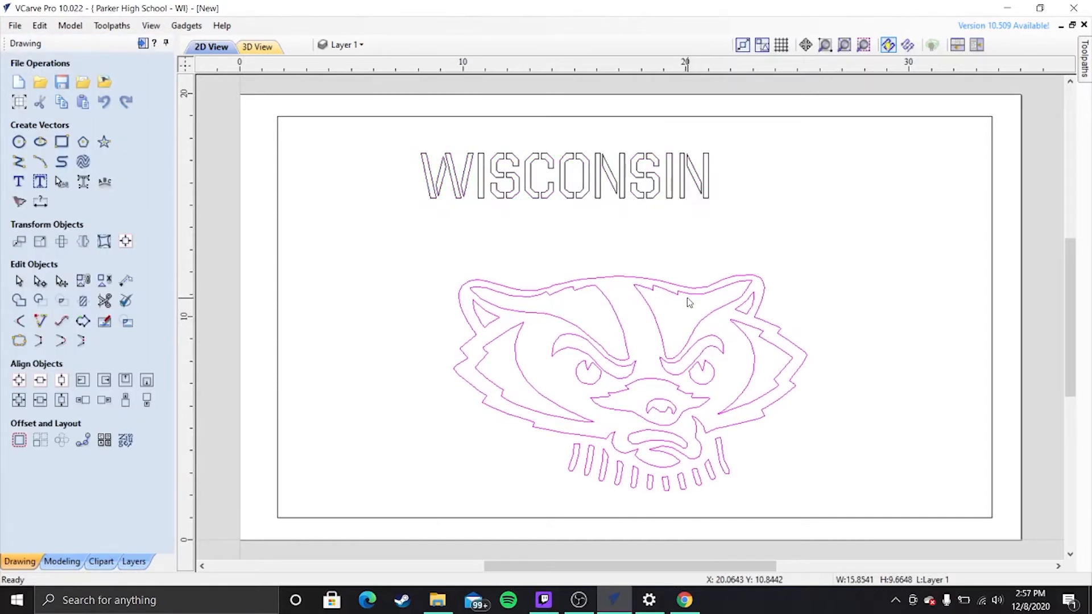
key(Down)
key(Down)
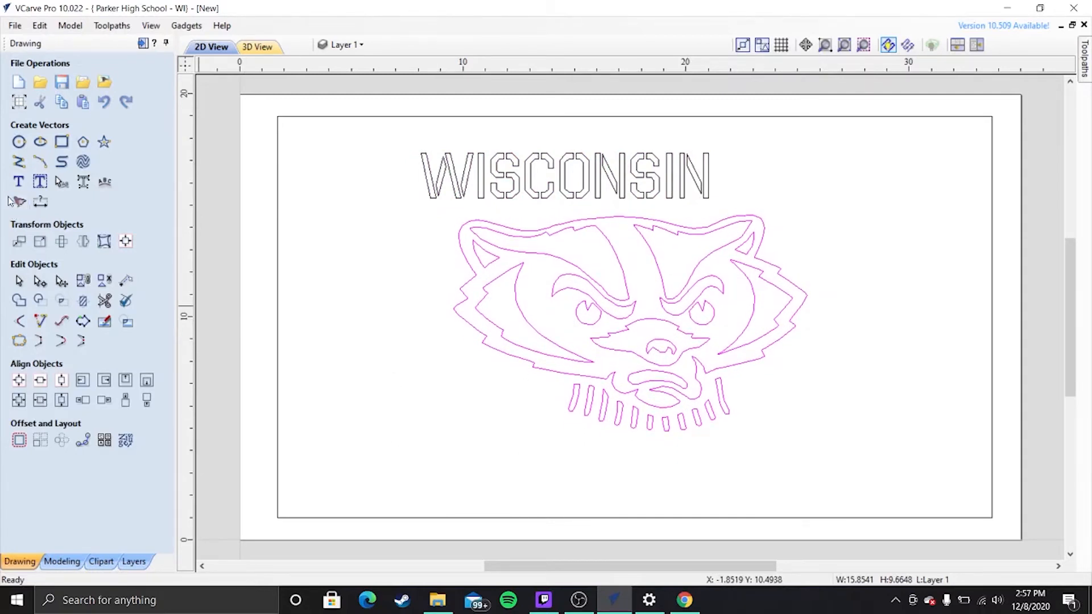
- Create a separate text object reading "Badger" in the same font at 2.0 inches high
click(19, 182)
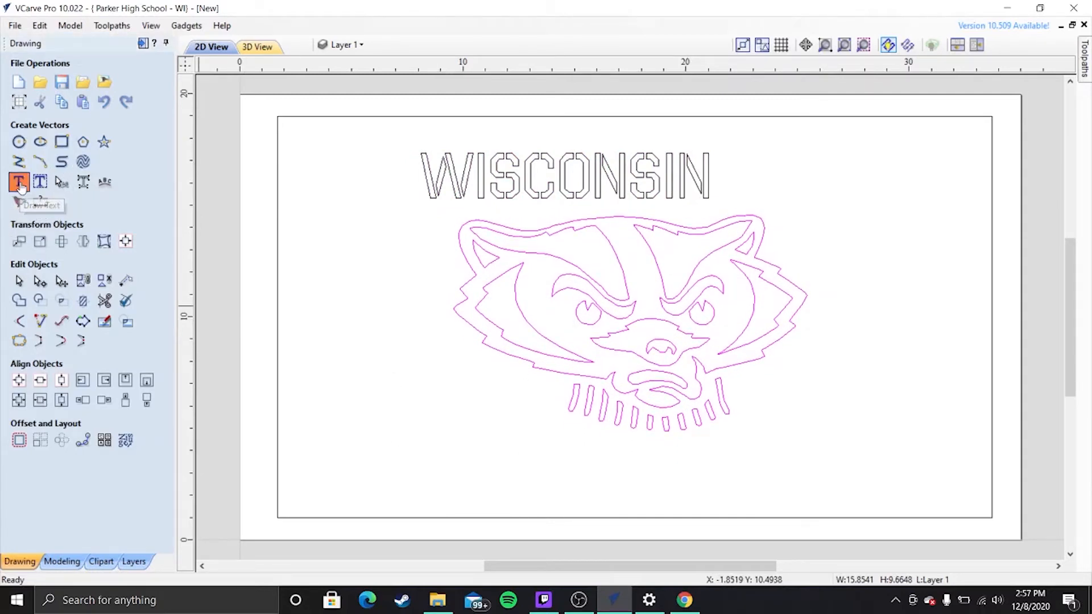
text(B)
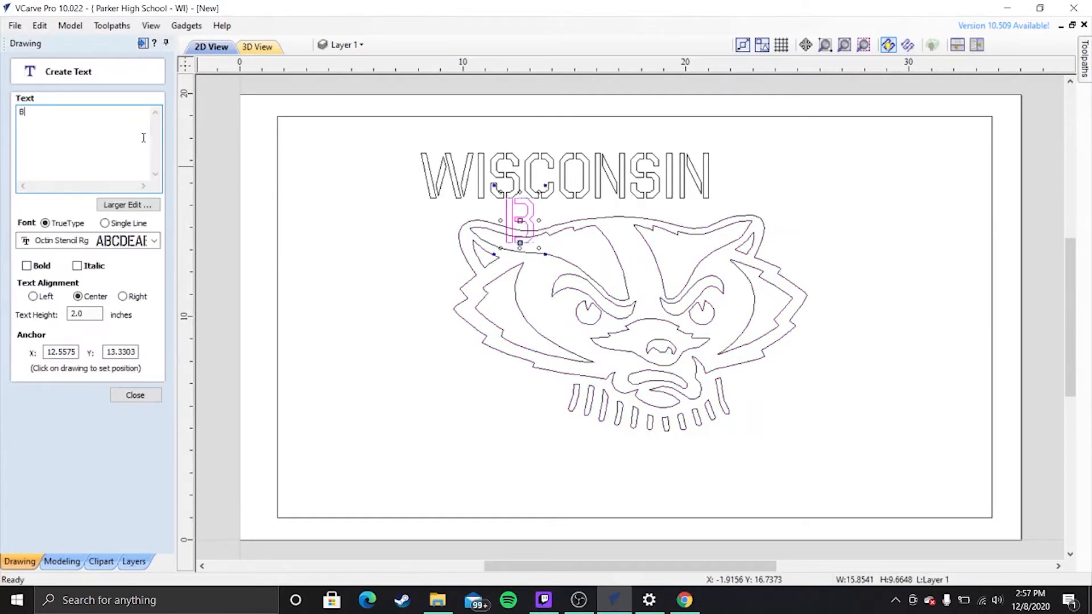
text(adger)
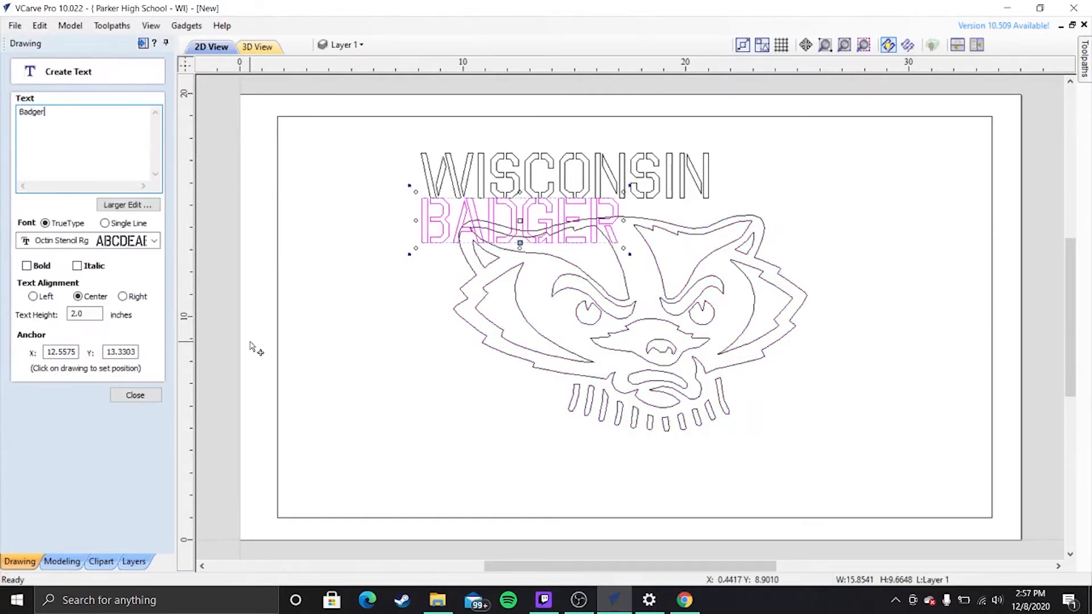
click(136, 396)
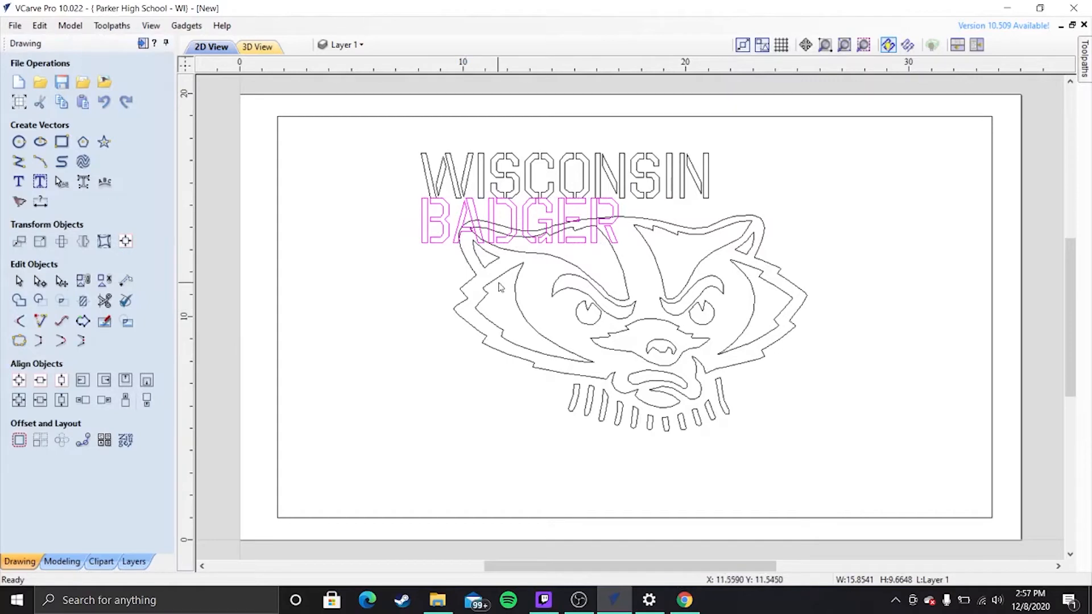
- Move the BADGER text down below the badger's neck and right, roughly under the middle of the head
drag(497, 262, 500, 288)
key(Down)
key(Down)
key(Down)
key(Down)
key(Down)
key(Down)
key(Down)
key(Down)
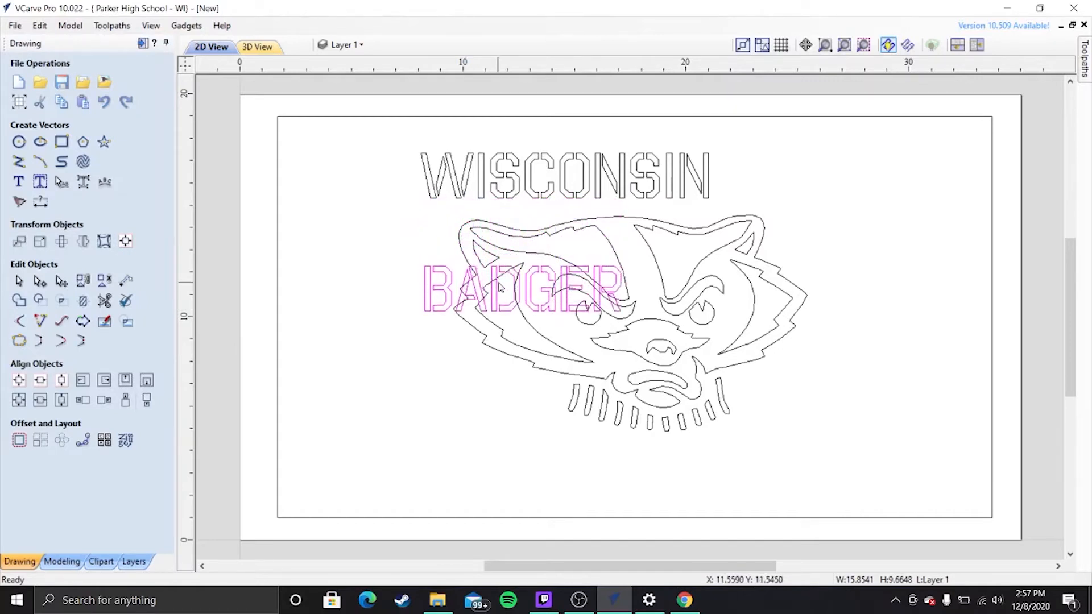
key(Down)
key(Down)
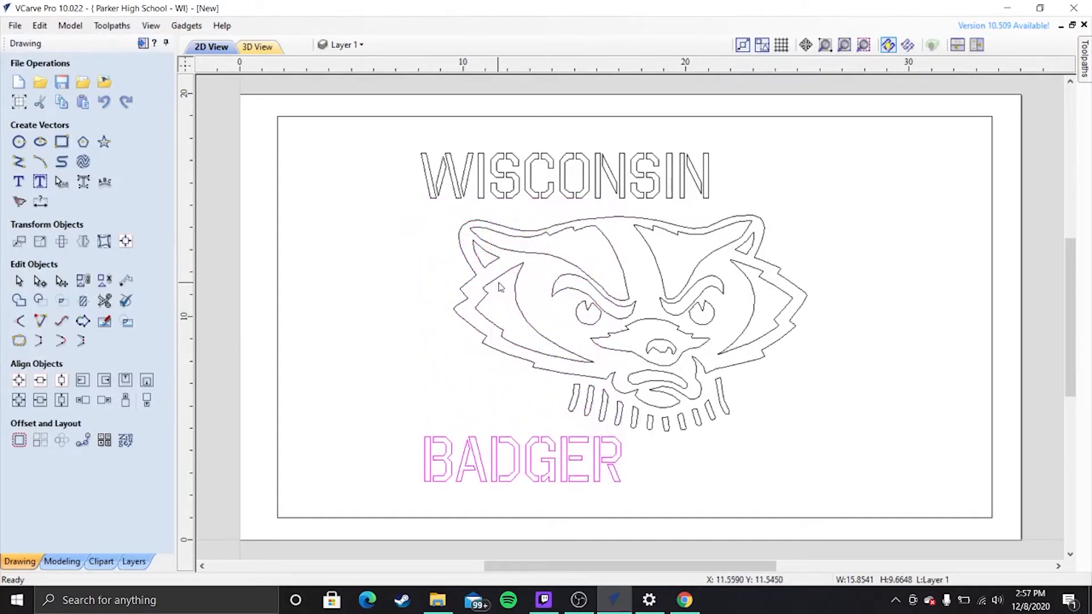
key(Right)
key(Right)
key(Right)
key(Down)
key(Down)
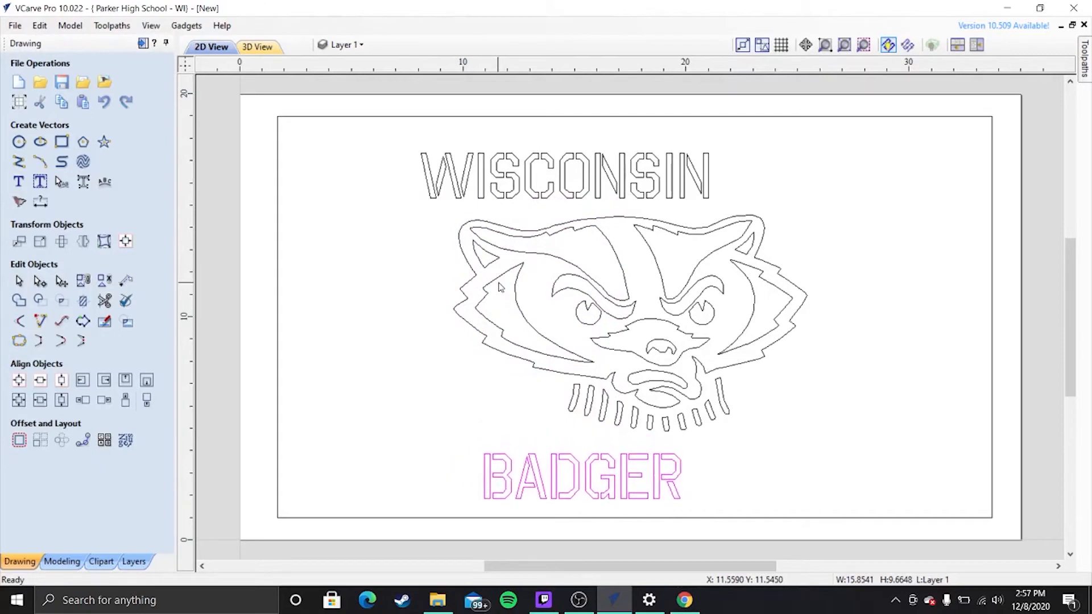
- Centre the WISCONSIN text on the material both horizontally and vertically, and finish aligning
click(622, 170)
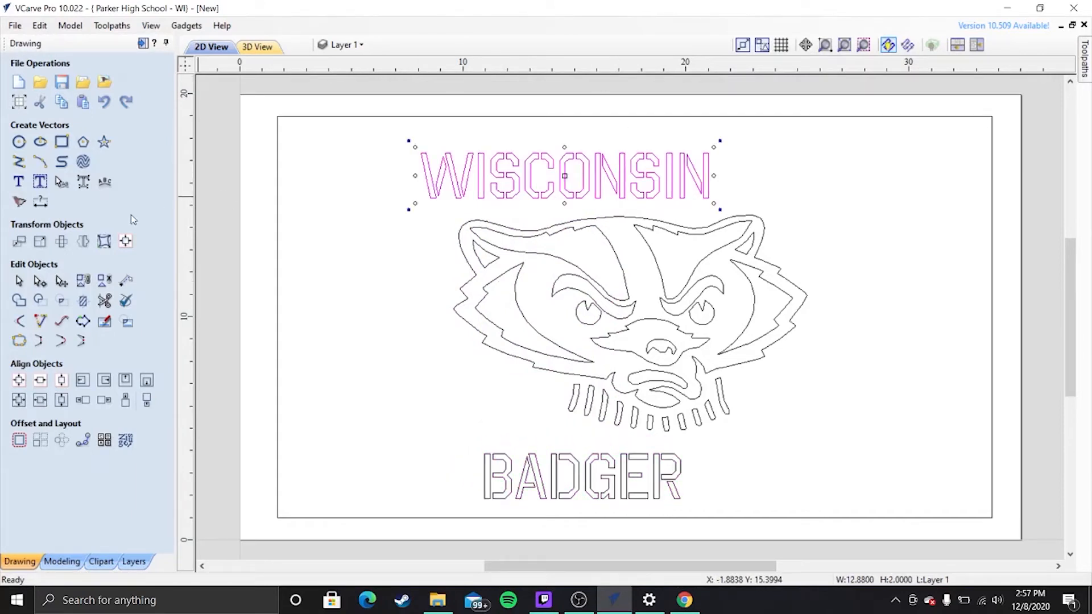
click(132, 246)
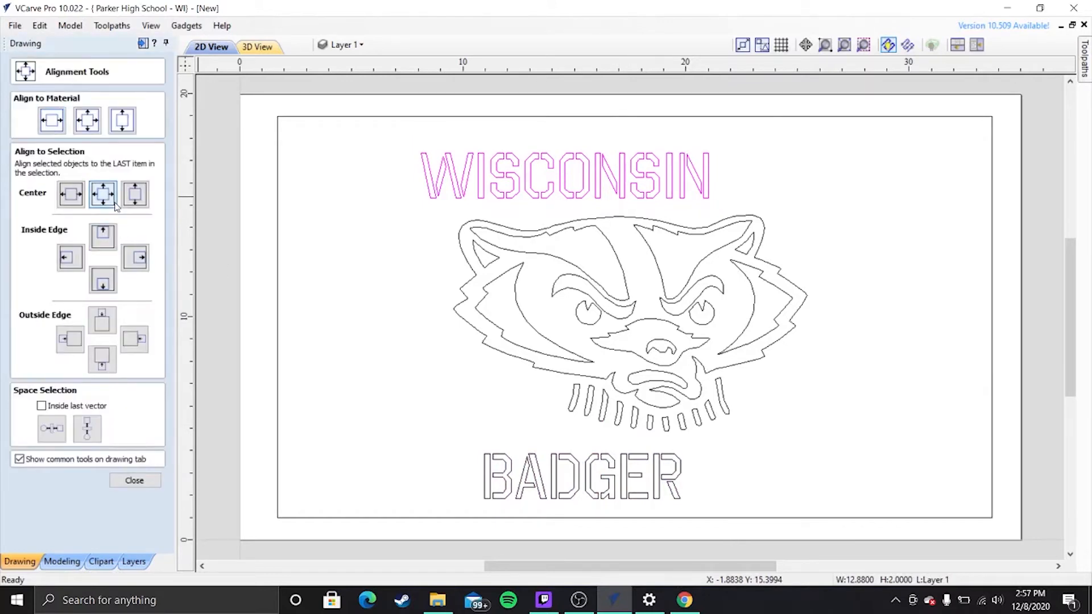
click(95, 126)
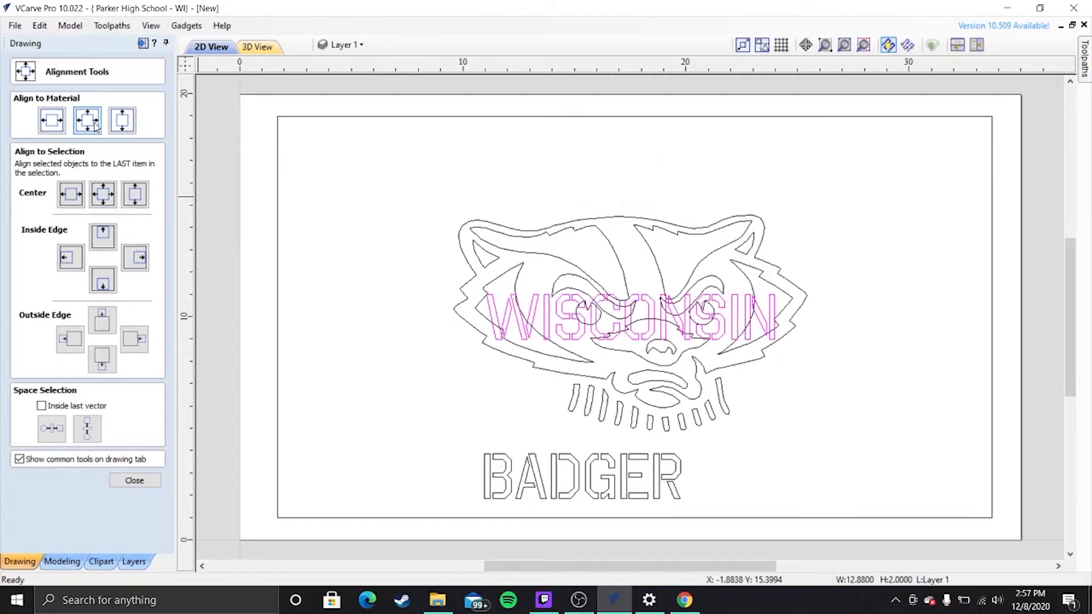
click(105, 190)
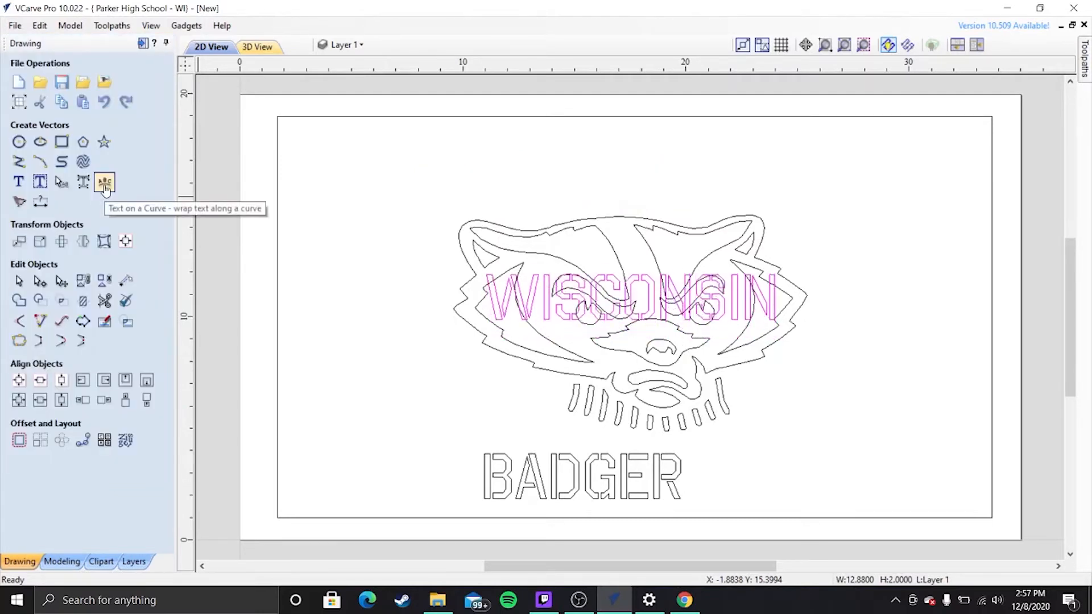
- Move the WISCONSIN text straight up until it sits between the badger's head and the frame's top edge
key(Up)
key(Up)
key(Up)
key(Up)
key(Up)
key(Up)
key(Up)
key(Up)
key(Up)
key(Up)
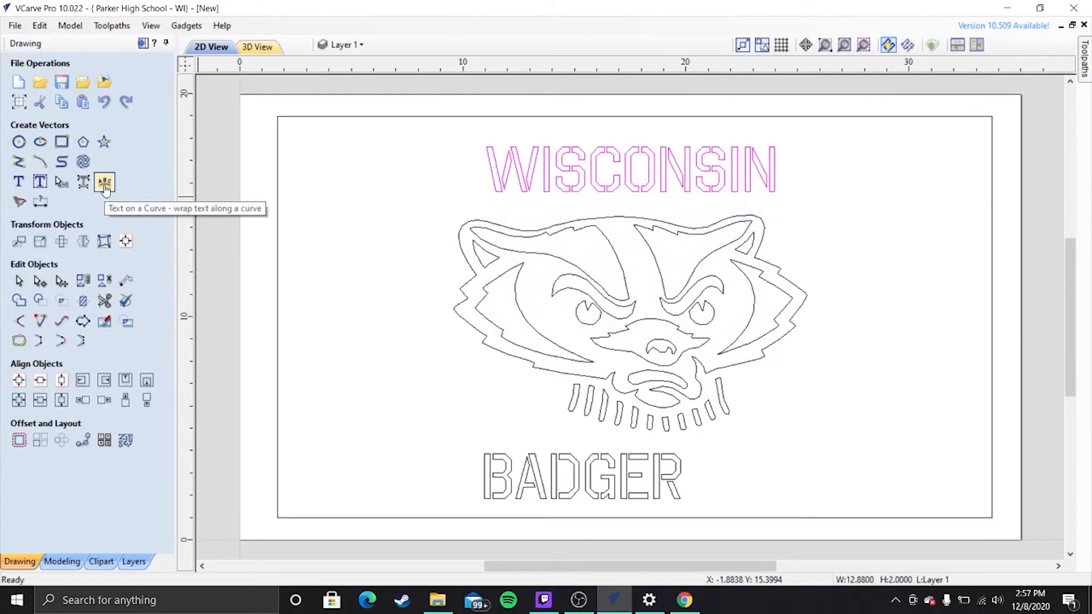
- Centre the BADGER text on the material both horizontally and vertically, and finish aligning
click(606, 458)
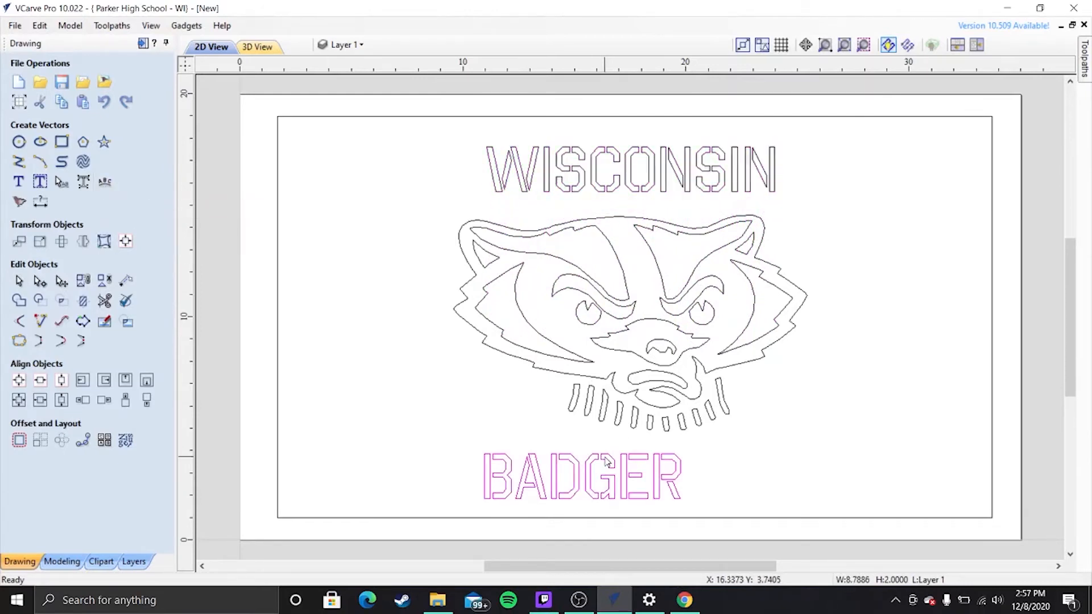
click(125, 241)
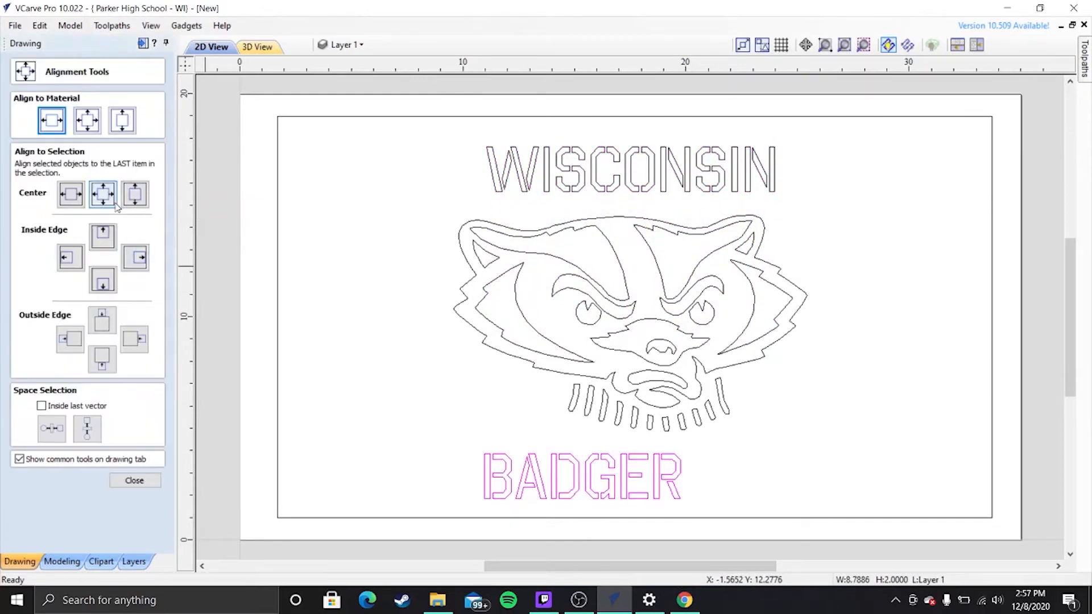
click(88, 128)
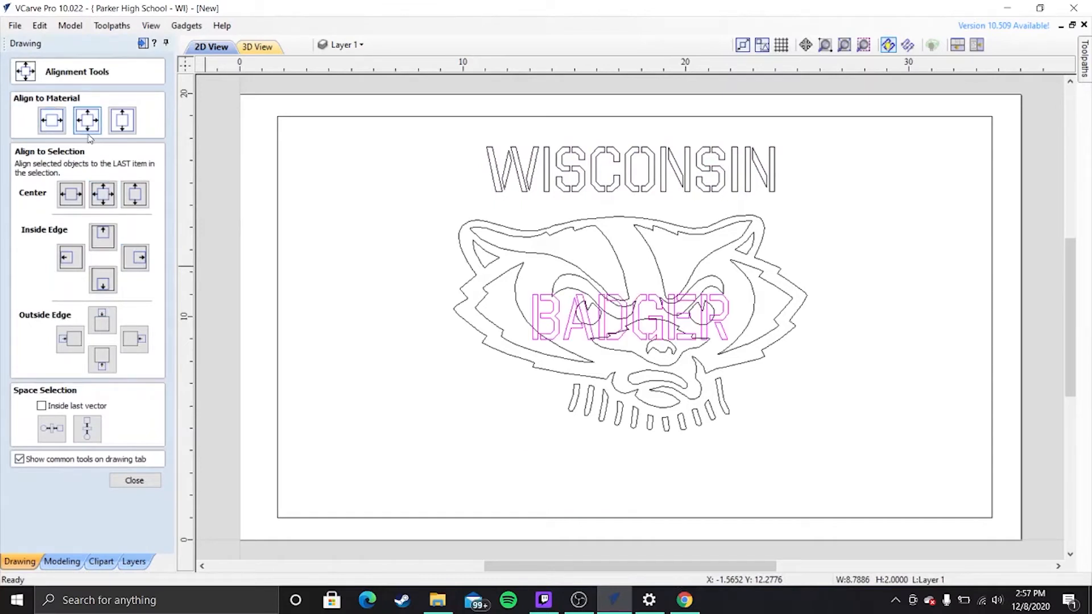
key(Escape)
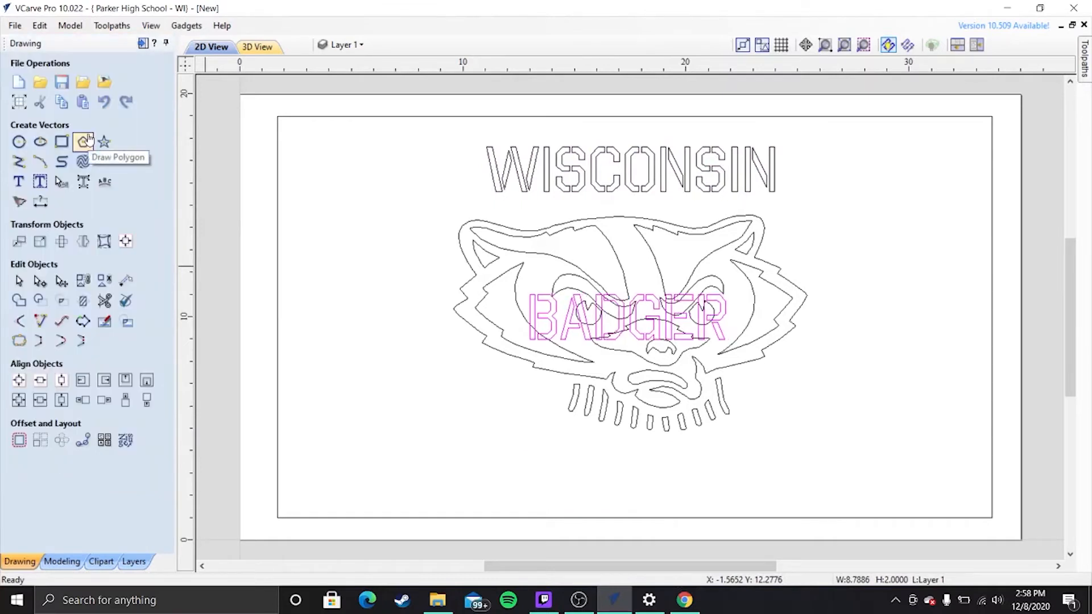
- Move the BADGER text straight down until it sits just below the badger's neck
key(Down)
key(Down)
key(Down)
key(Down)
key(Down)
key(Down)
key(Down)
key(Down)
key(Down)
key(Down)
key(Down)
key(Down)
key(Down)
key(Down)
key(Down)
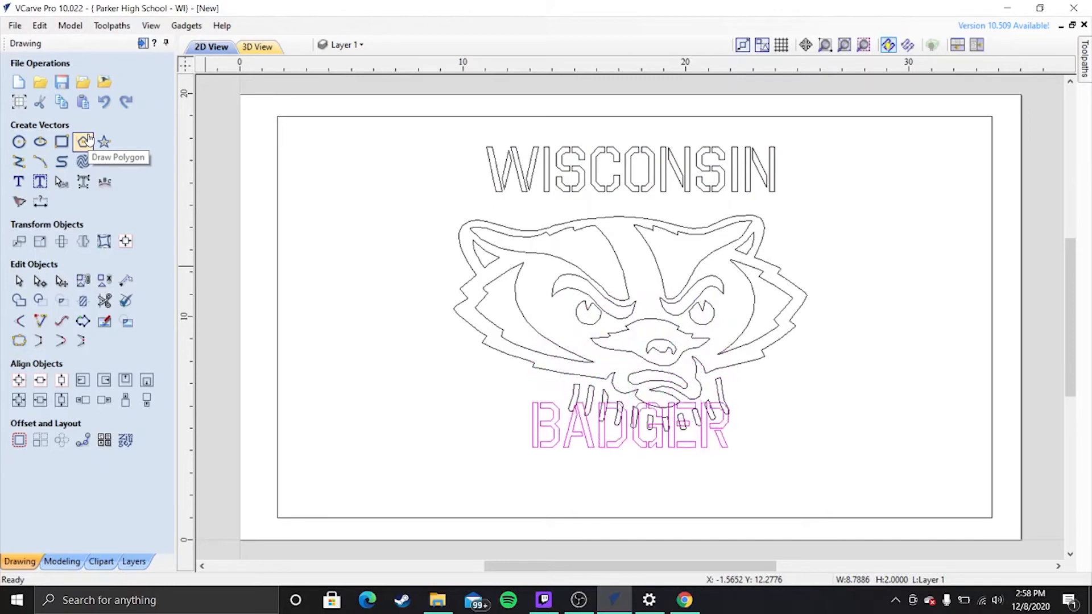
key(Up)
key(Up)
key(Up)
key(Up)
key(Up)
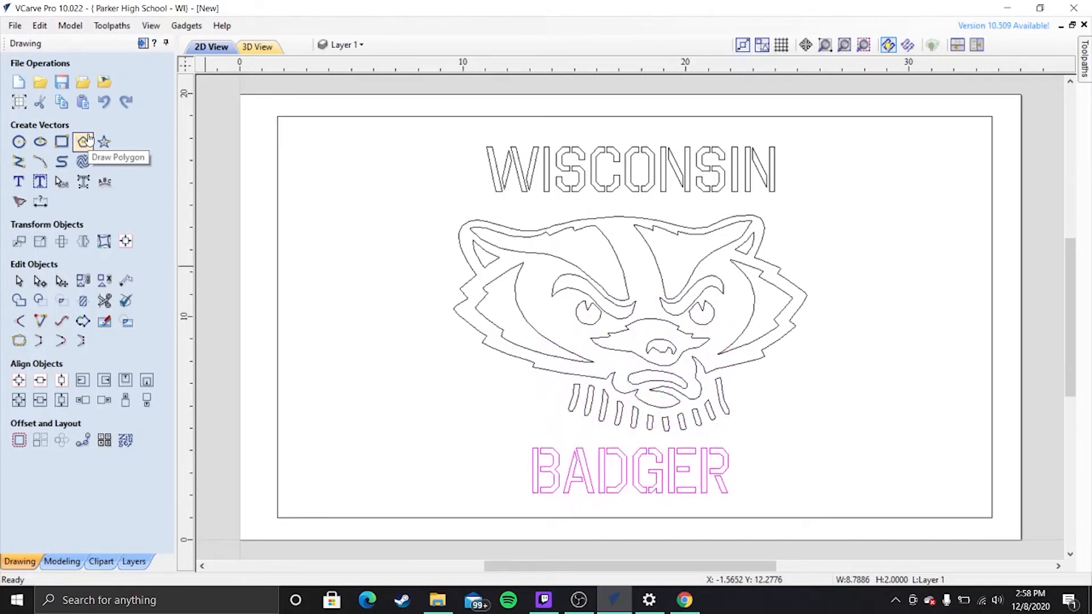
- Re-centre the BADGER text on the material, and move it straight down between the badger's neck and the frame's bottom edge
click(126, 241)
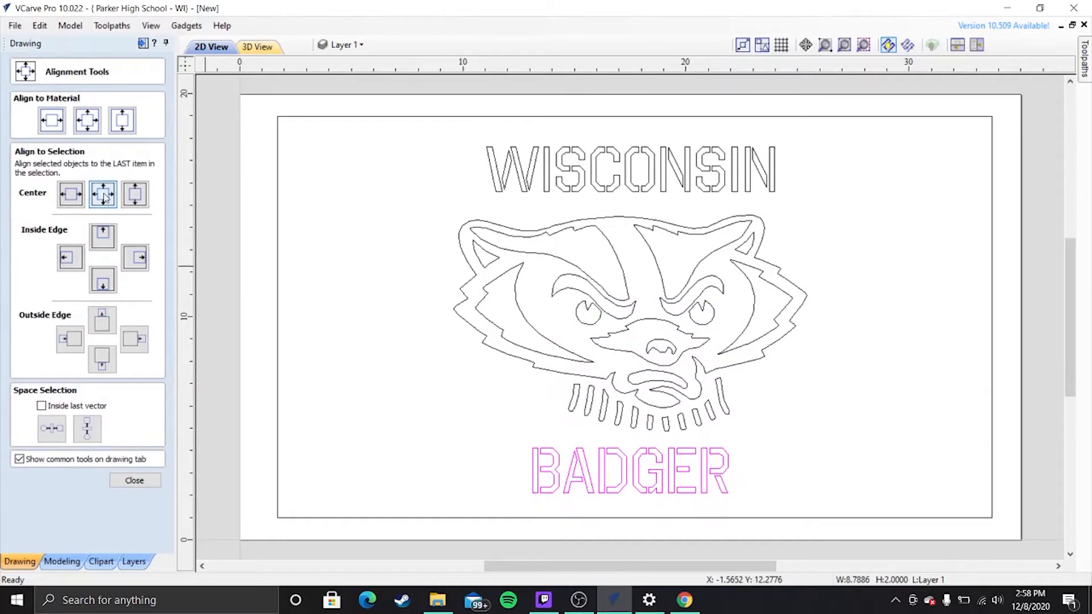
click(92, 130)
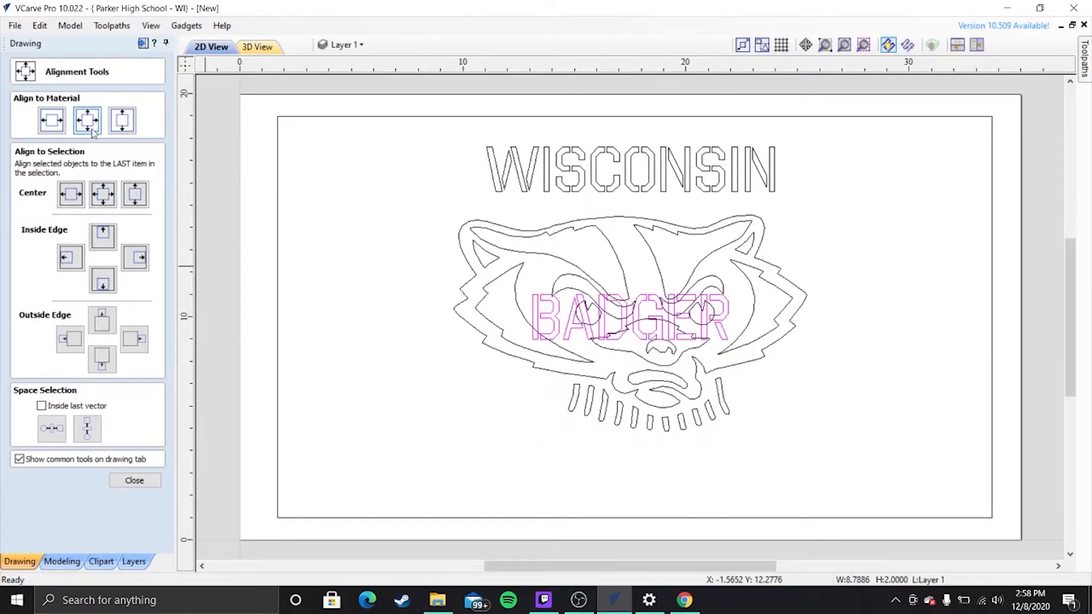
key(Escape)
key(Down)
key(Down)
key(Down)
key(Down)
key(Down)
key(Down)
key(Down)
key(Down)
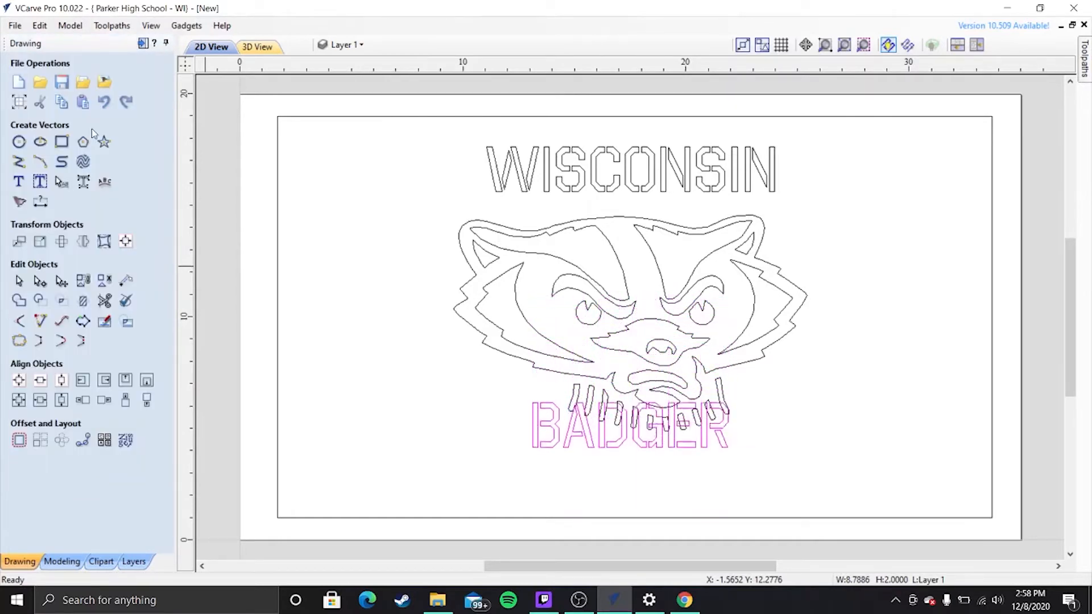
key(Down)
key(Down)
key(Down)
key(Down)
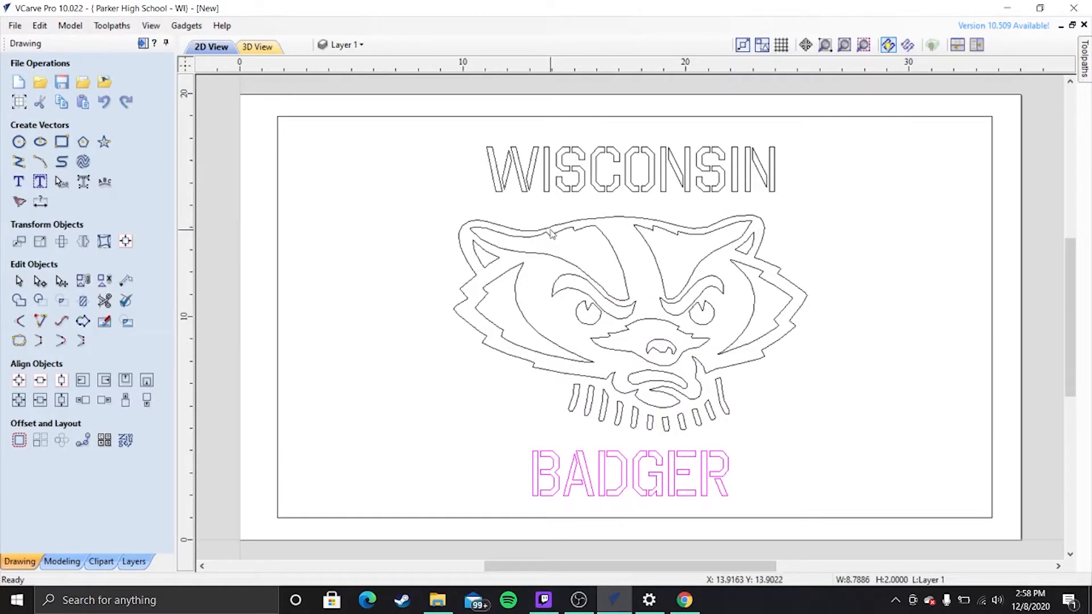
- Shift the traced badger head slightly to the left between the two texts
key(Escape)
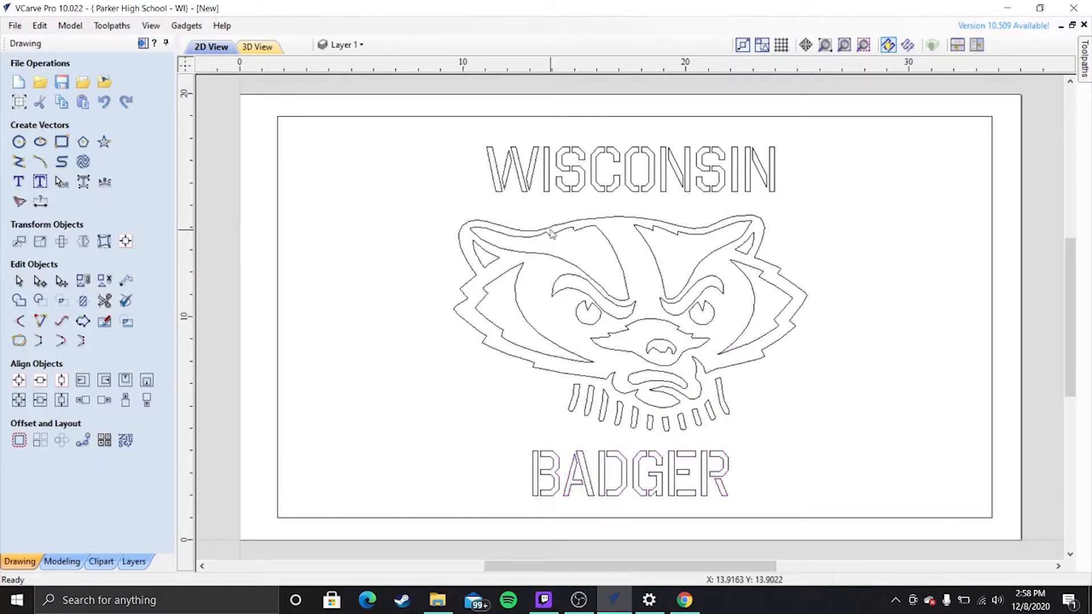
click(550, 230)
key(Left)
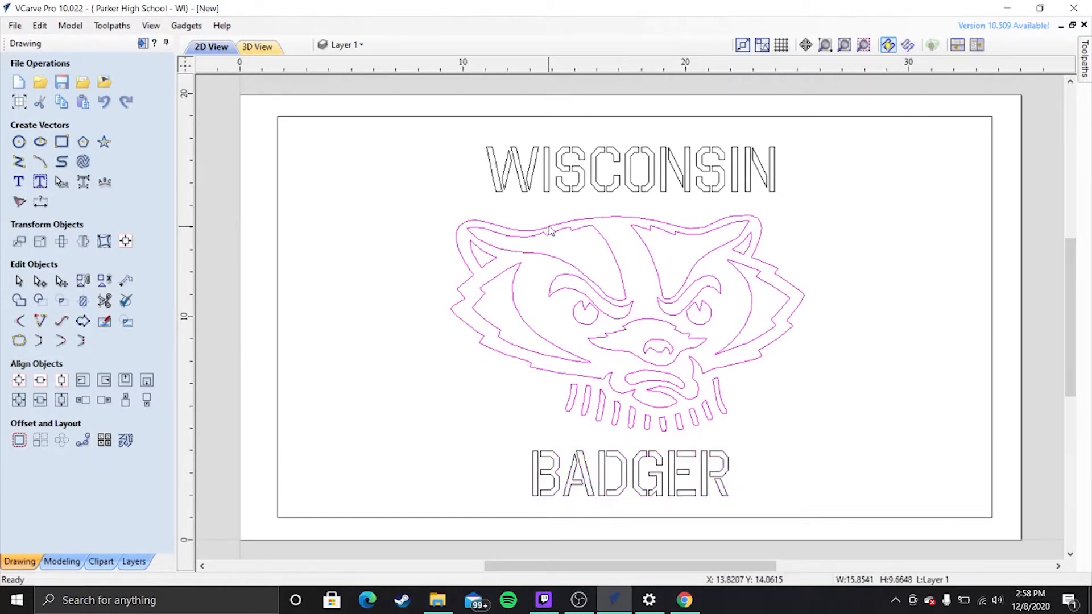
key(Left)
key(Left)
key(Left)
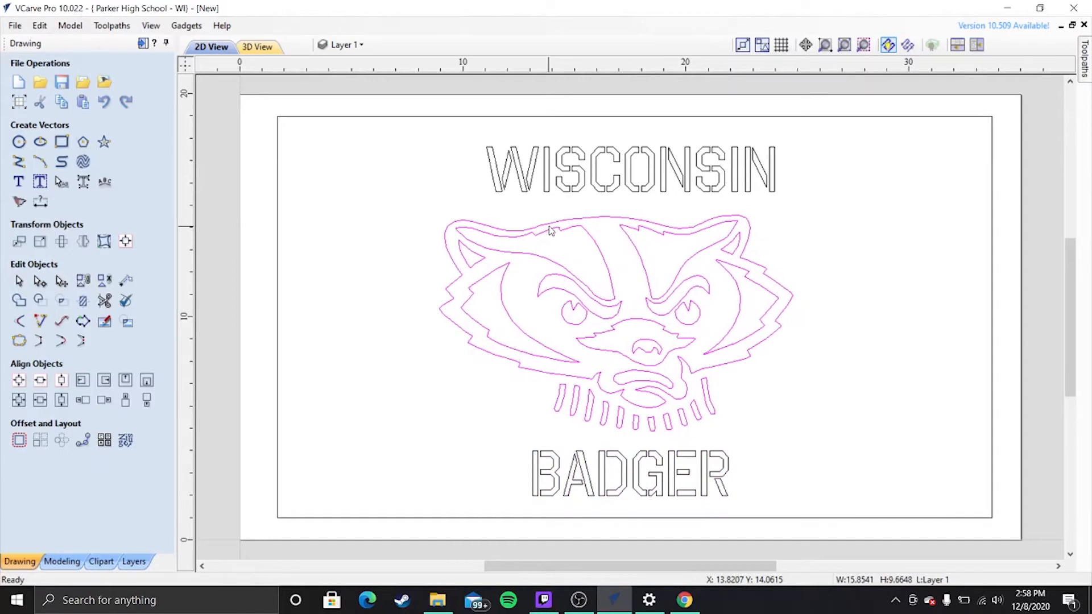
- Stretch the WISCONSIN text horizontally on both sides until it extends past both sides of the badger's head, keeping its height
click(630, 190)
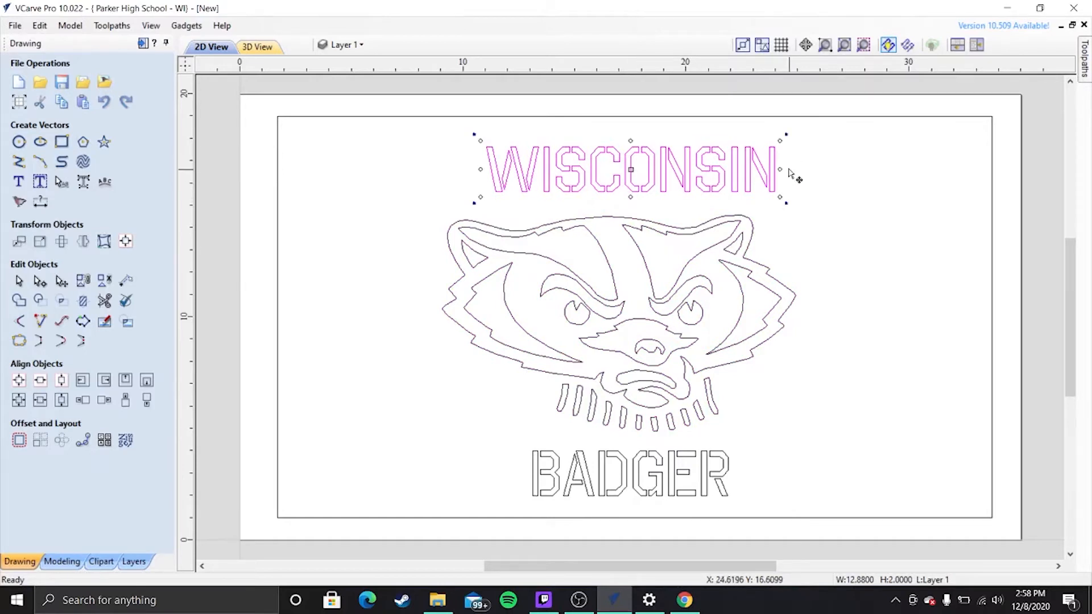
drag(775, 169, 831, 166)
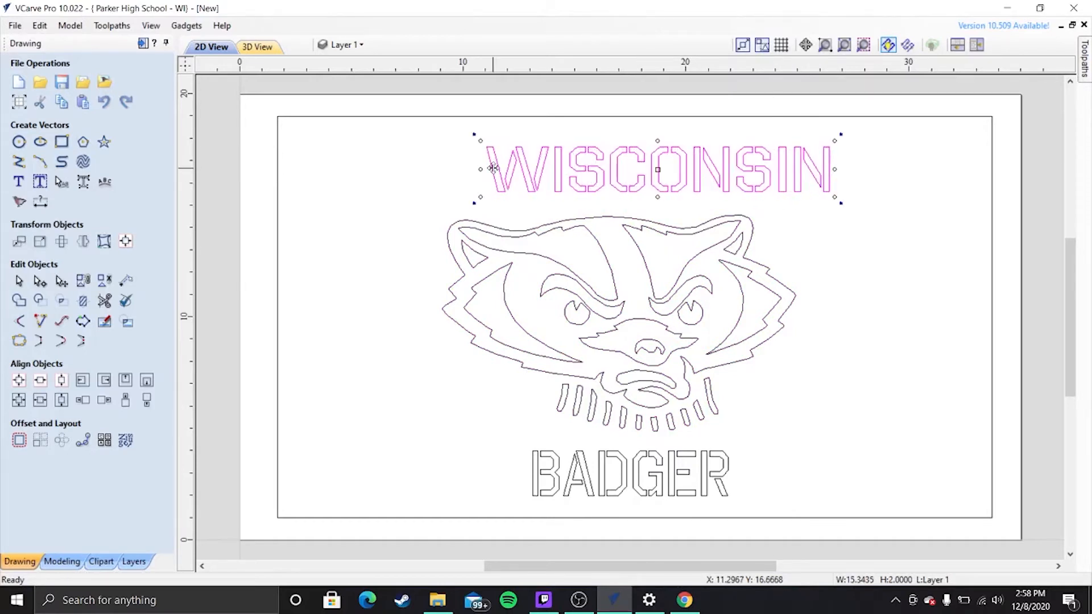
drag(481, 170, 424, 178)
click(407, 222)
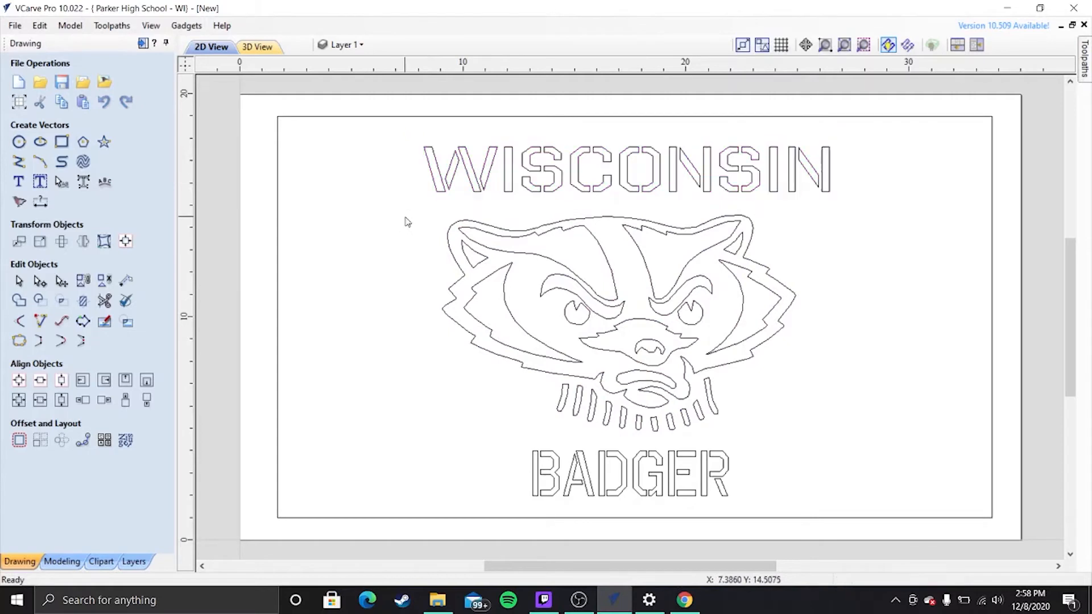
- Stretch the BADGER text horizontally to about 11.2 inches wide, mostly towards the right, keeping its 2-inch height, and leave it selected
click(578, 449)
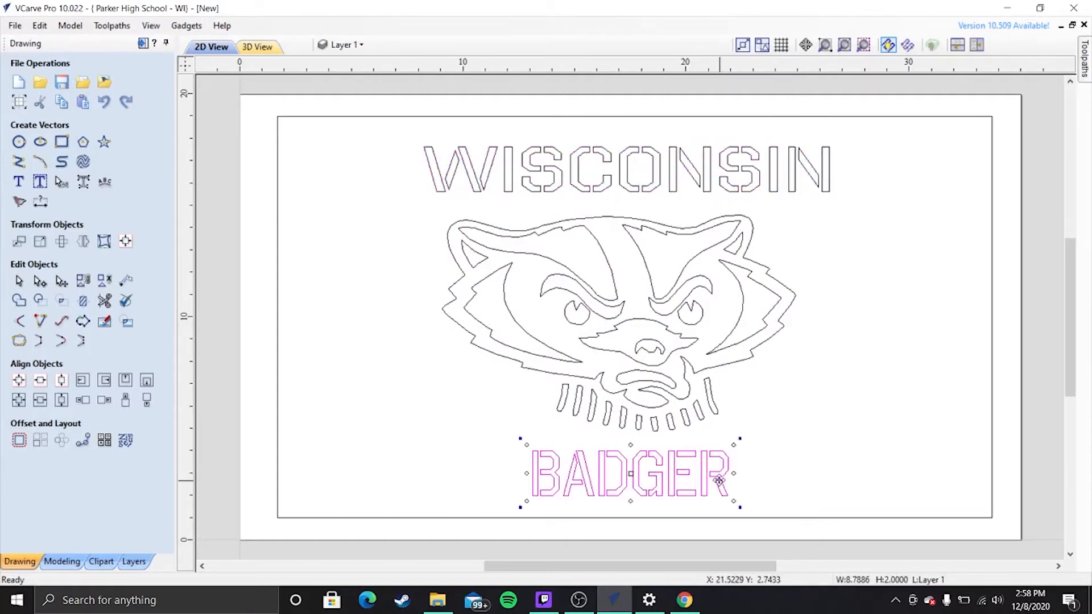
drag(734, 473, 779, 473)
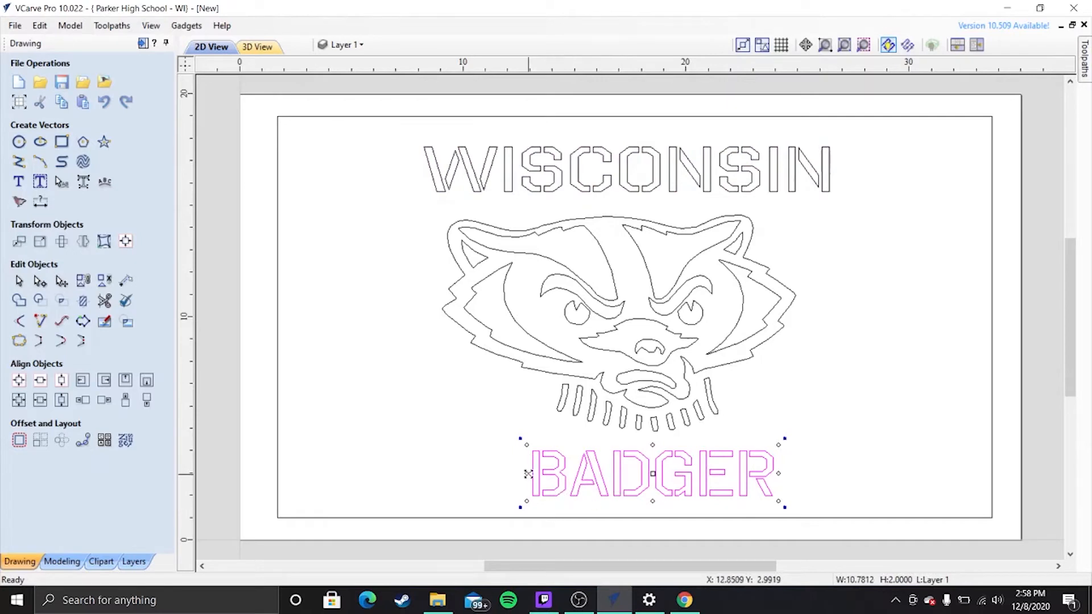
drag(529, 473, 521, 474)
click(500, 455)
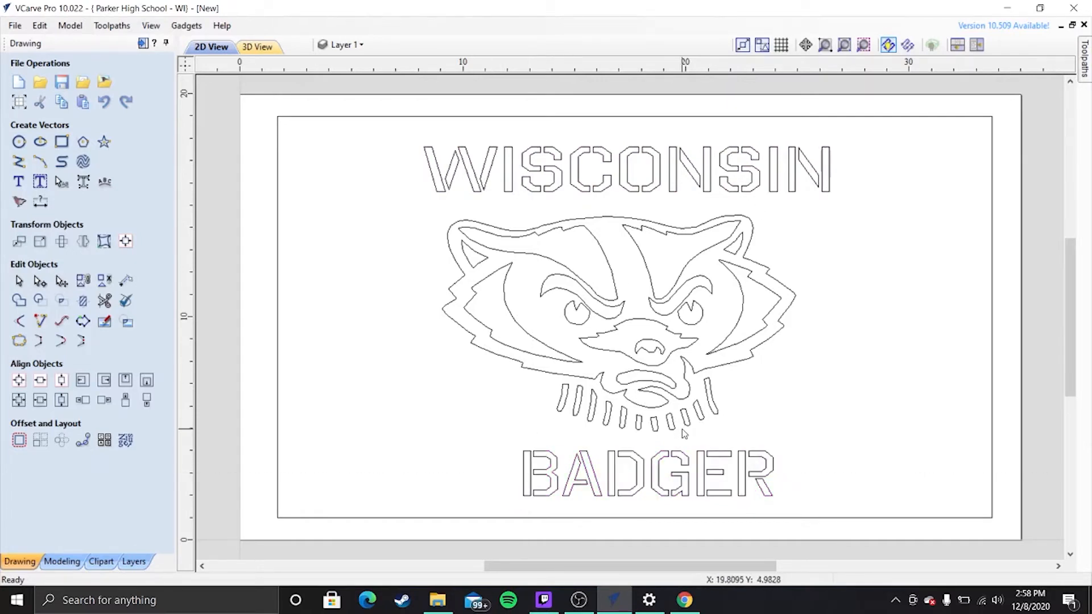
click(684, 455)
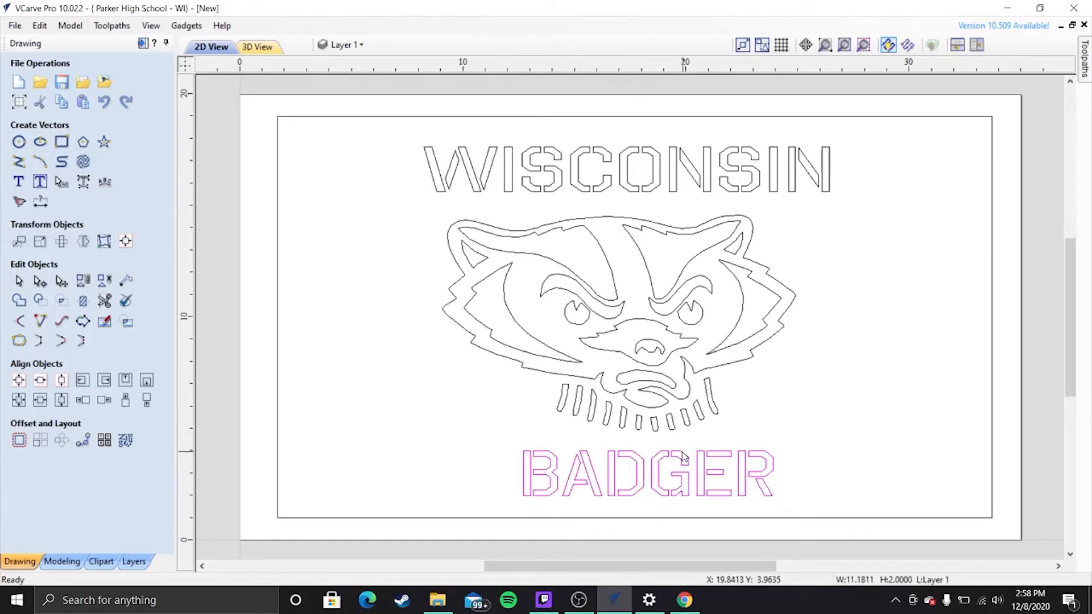
click(682, 454)
click(683, 453)
- Start saving the drawing as a VCarve file and choose the Downloads folder as its location
click(62, 82)
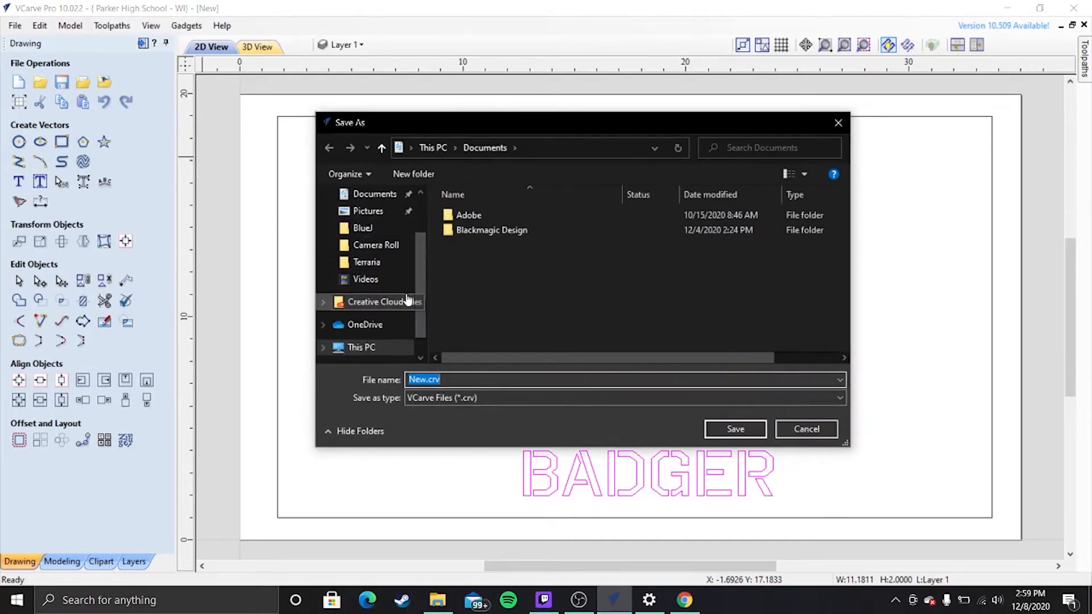
click(403, 244)
scroll(421, 253, up, 3)
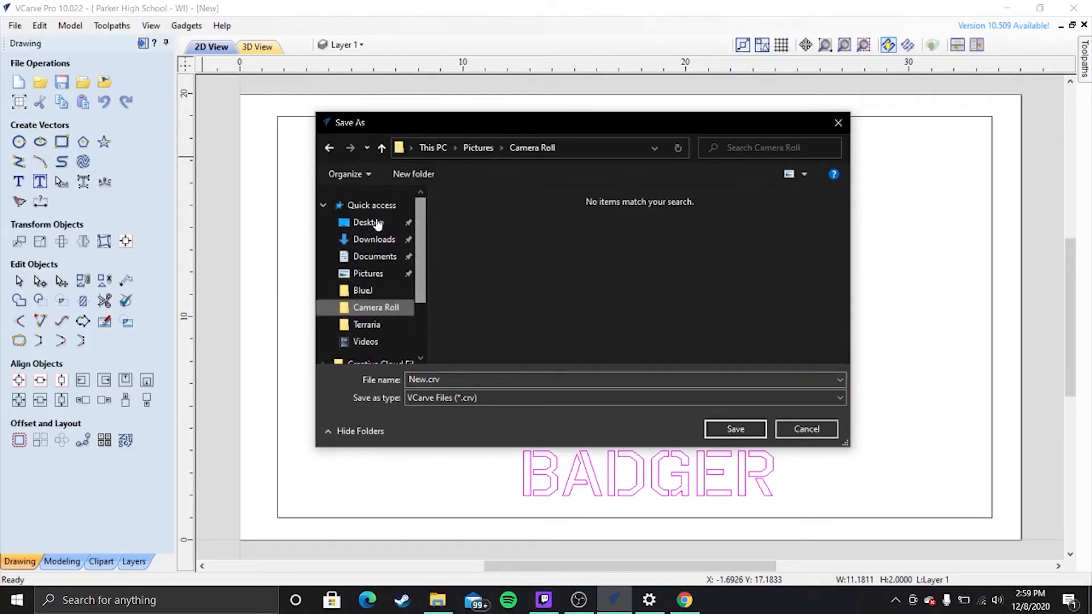
click(372, 239)
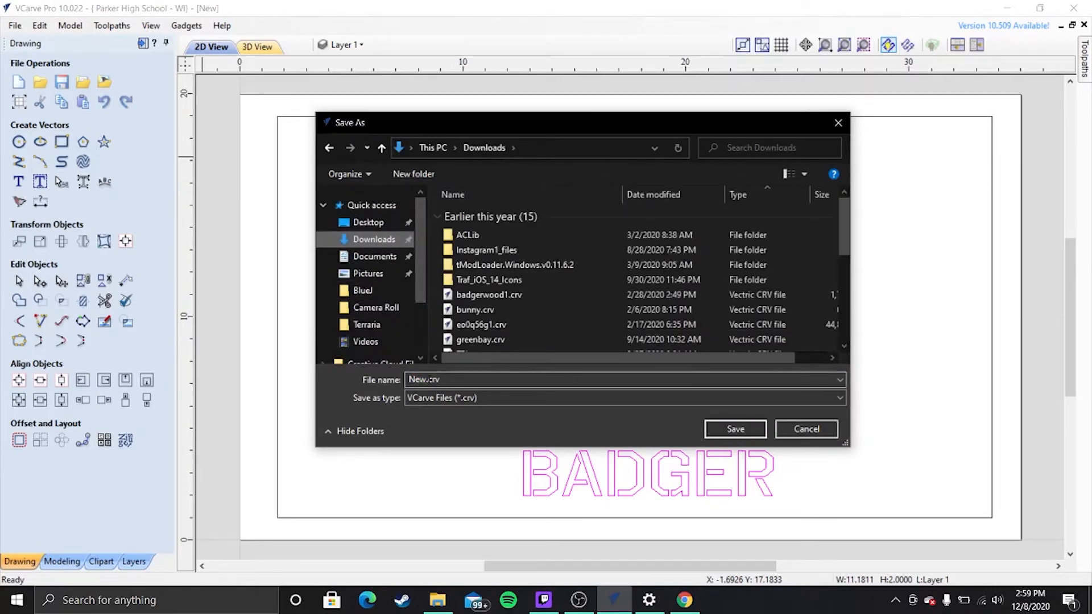
- Name the drawing file Vcrave1 and save it
click(364, 384)
key(Right)
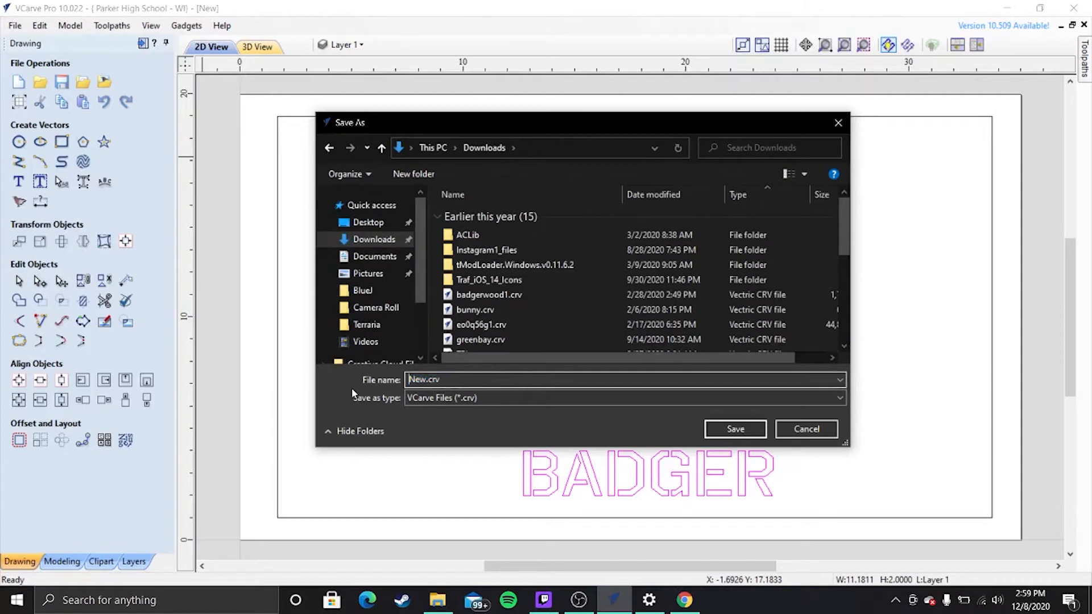
key(Left)
key(Left)
key(Left)
key(Left)
key(BackSpace)
key(BackSpace)
key(BackSpace)
text(Vc)
key(Return)
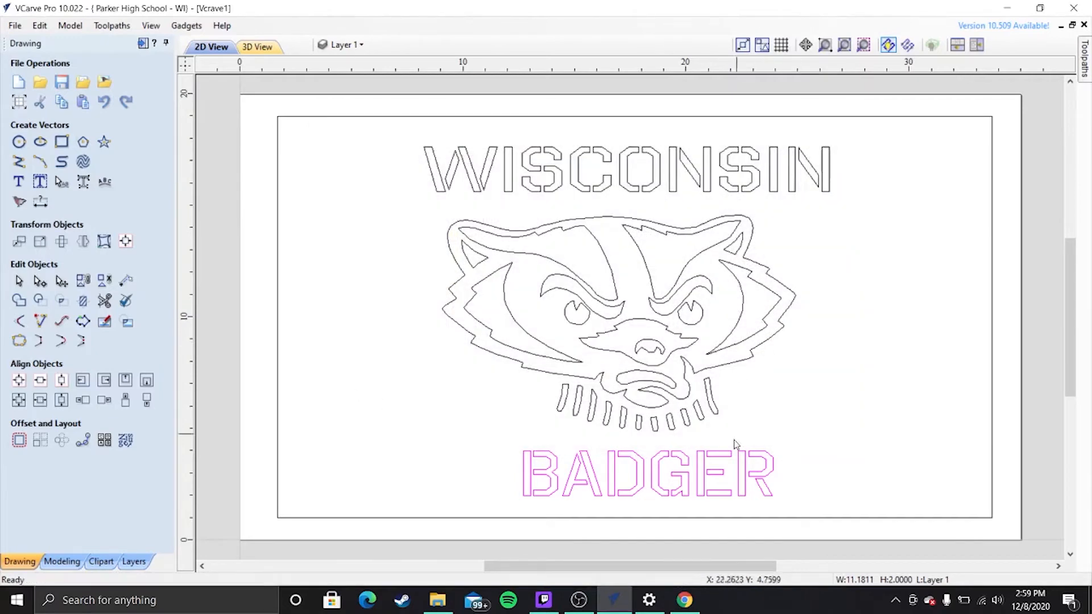
click(106, 184)
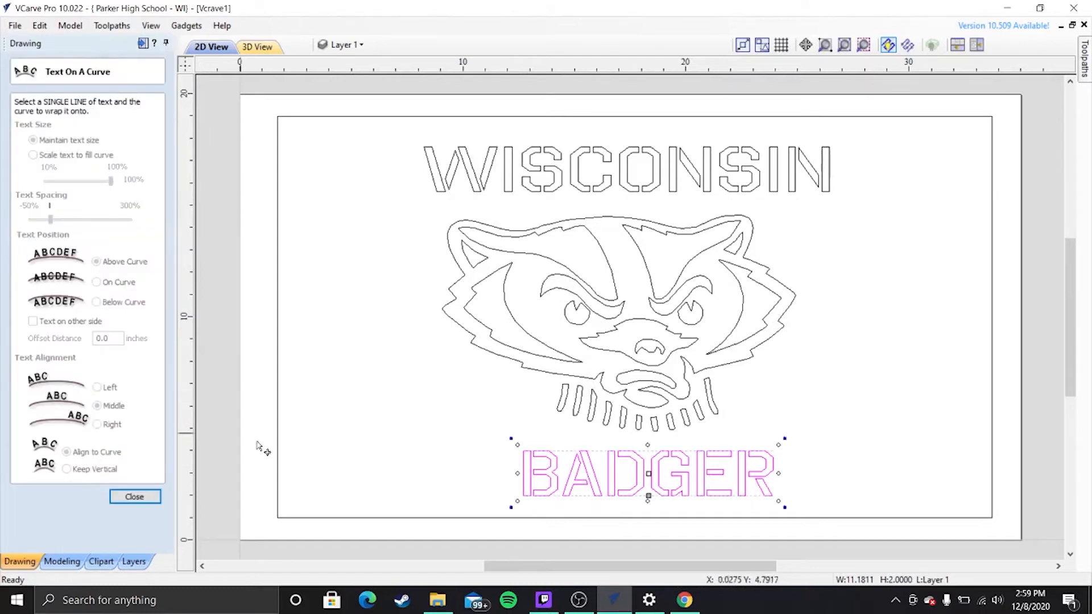
mouse_move(648, 493)
mouse_down()
mouse_move(639, 505)
mouse_move(648, 498)
mouse_up()
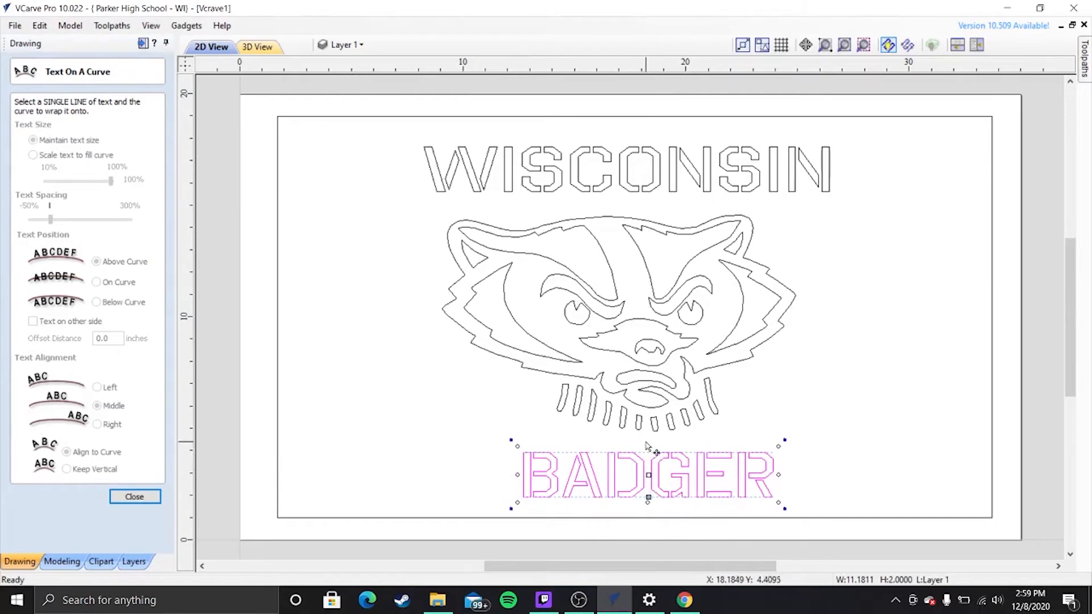
click(605, 480)
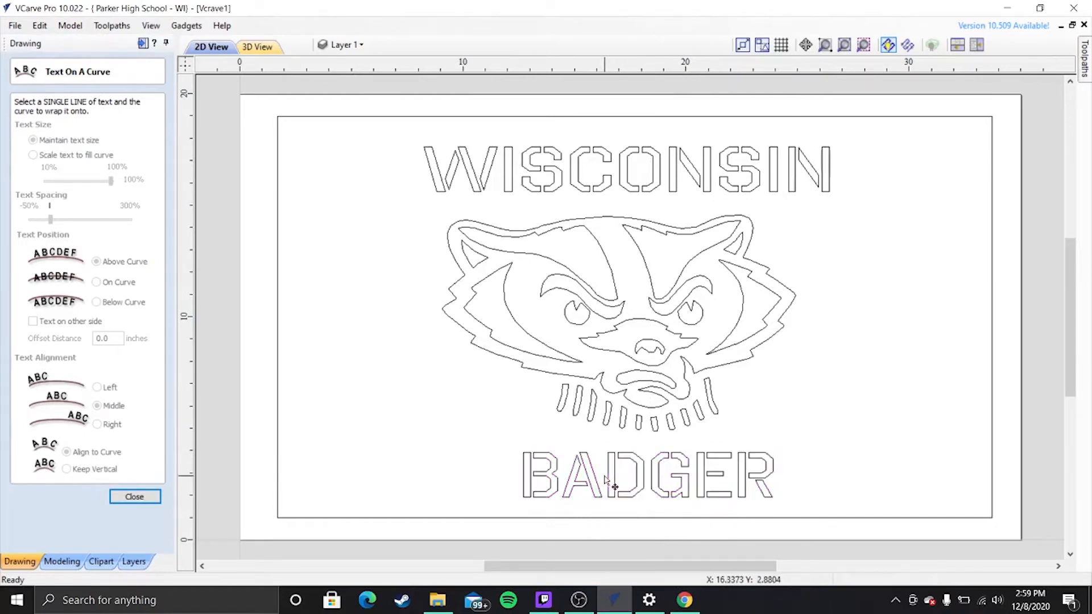
click(606, 481)
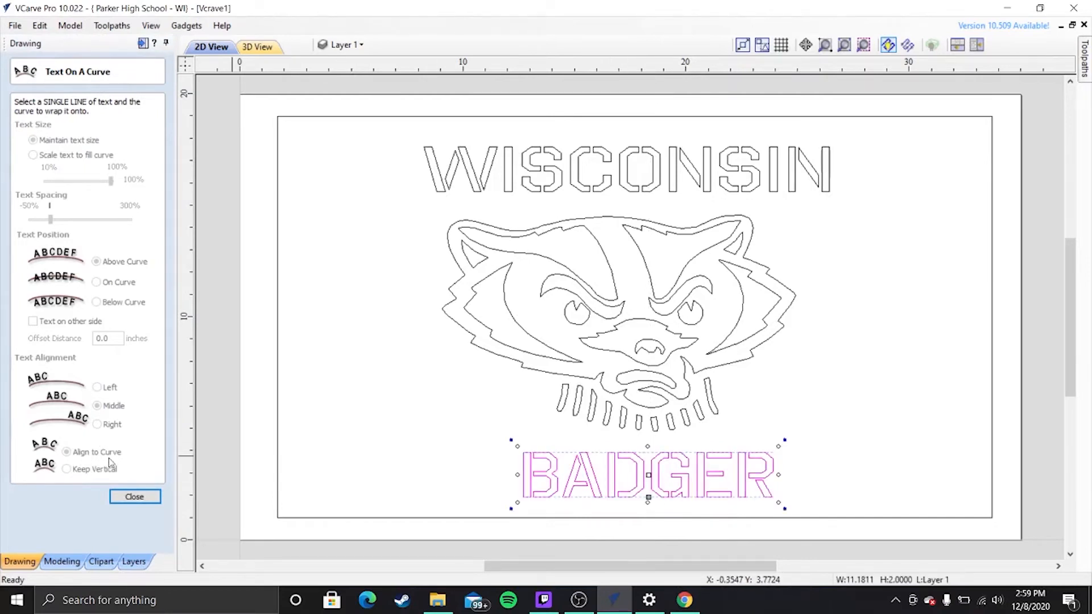
click(134, 497)
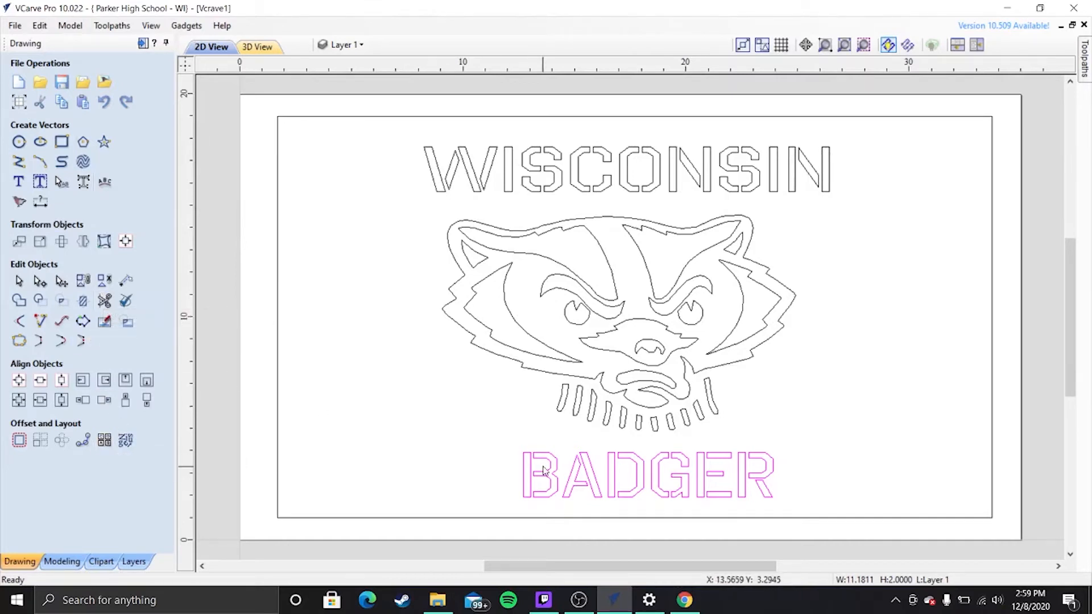
right_click(569, 478)
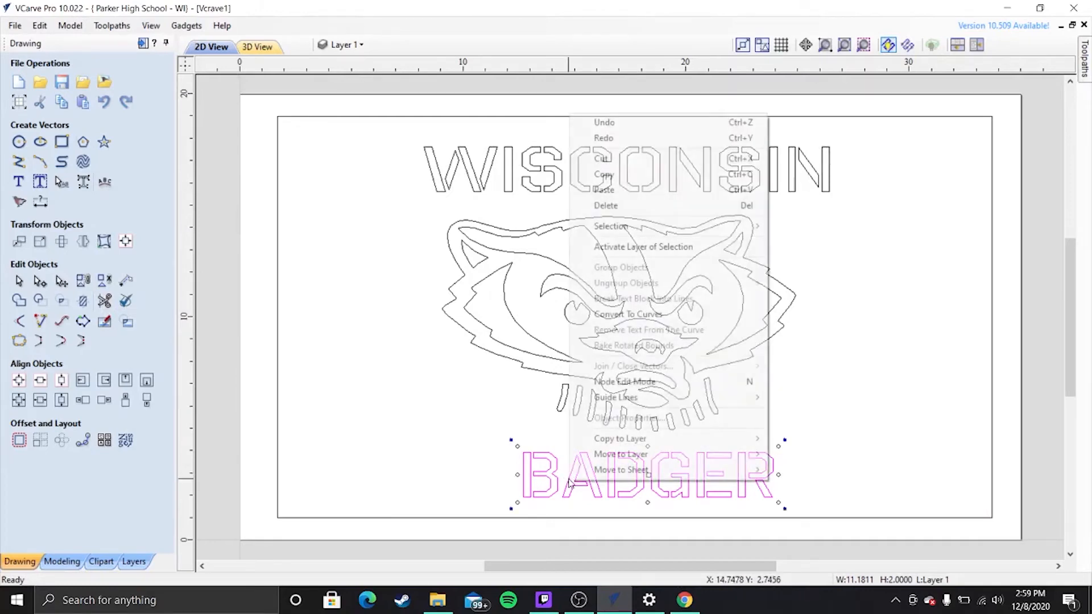
click(394, 377)
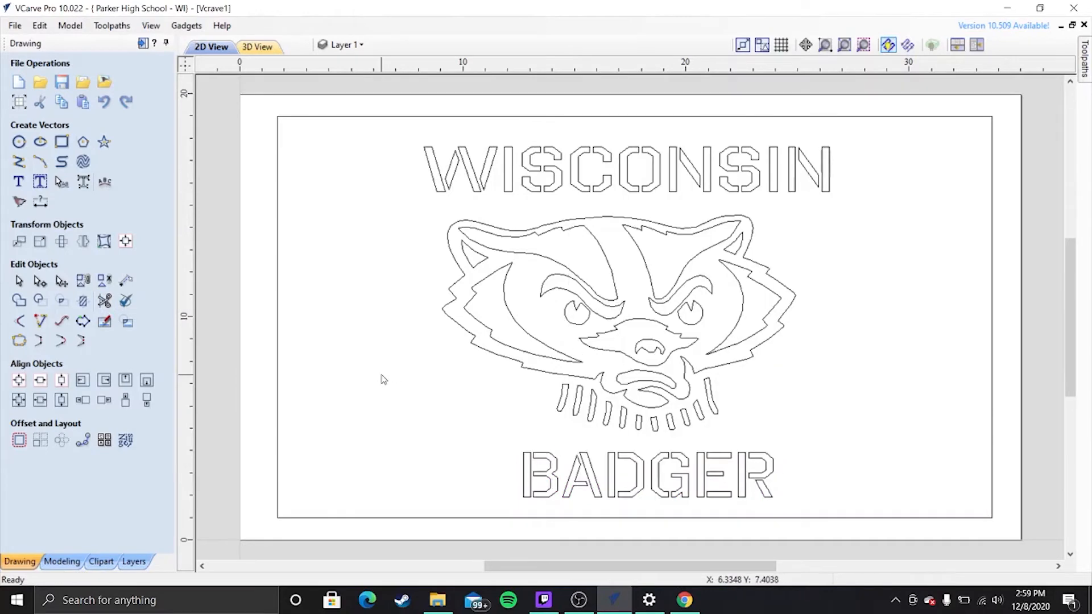
- Bend the BADGER text into a gentle arc with its middle lowest, and shift it slightly up beneath the badger's neck
click(546, 452)
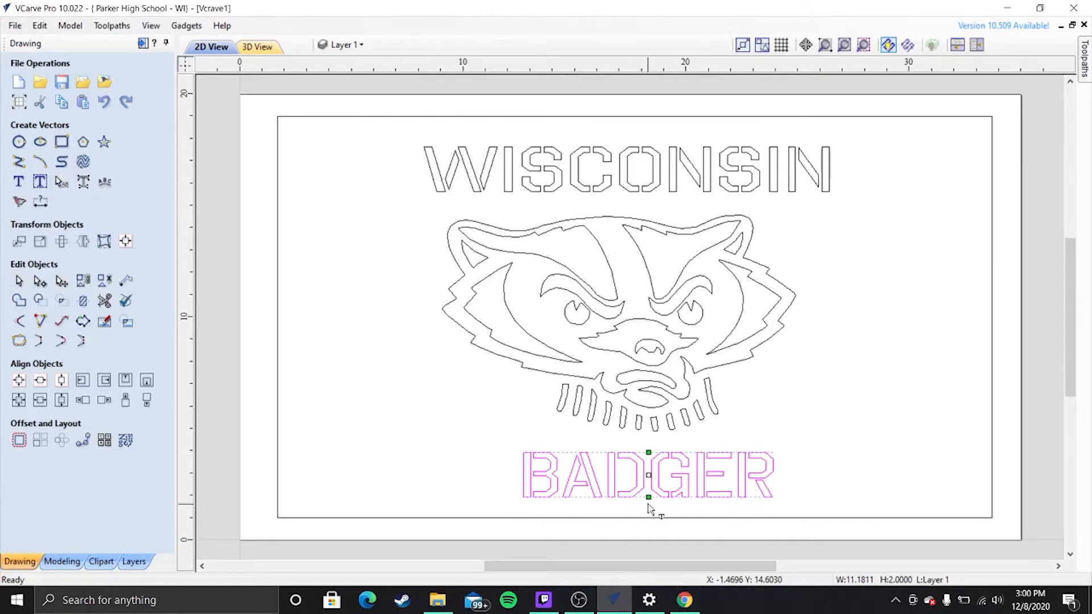
drag(649, 506, 649, 508)
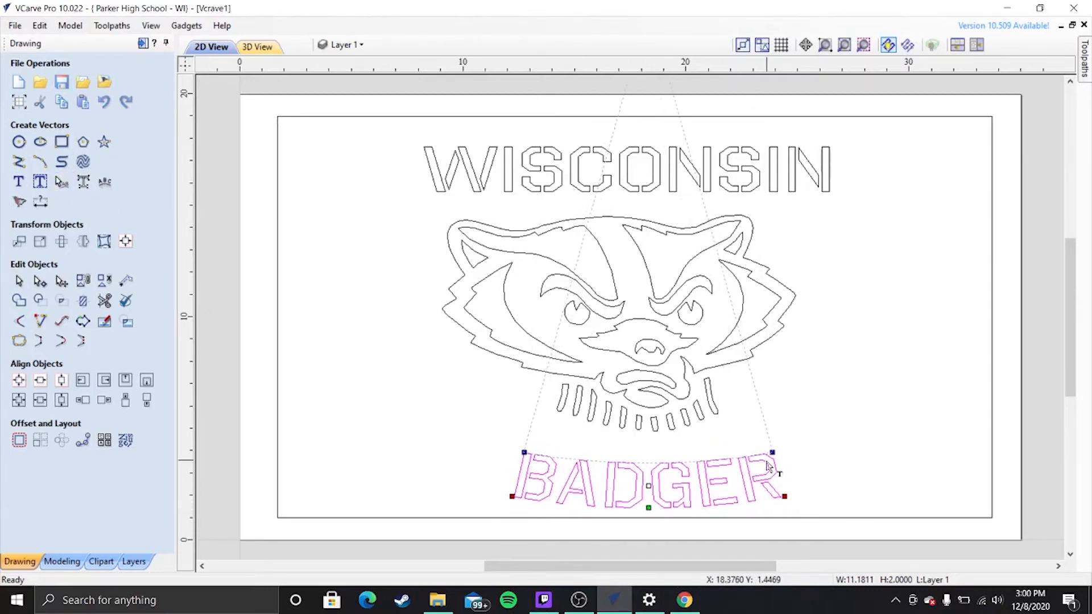
drag(773, 452, 775, 440)
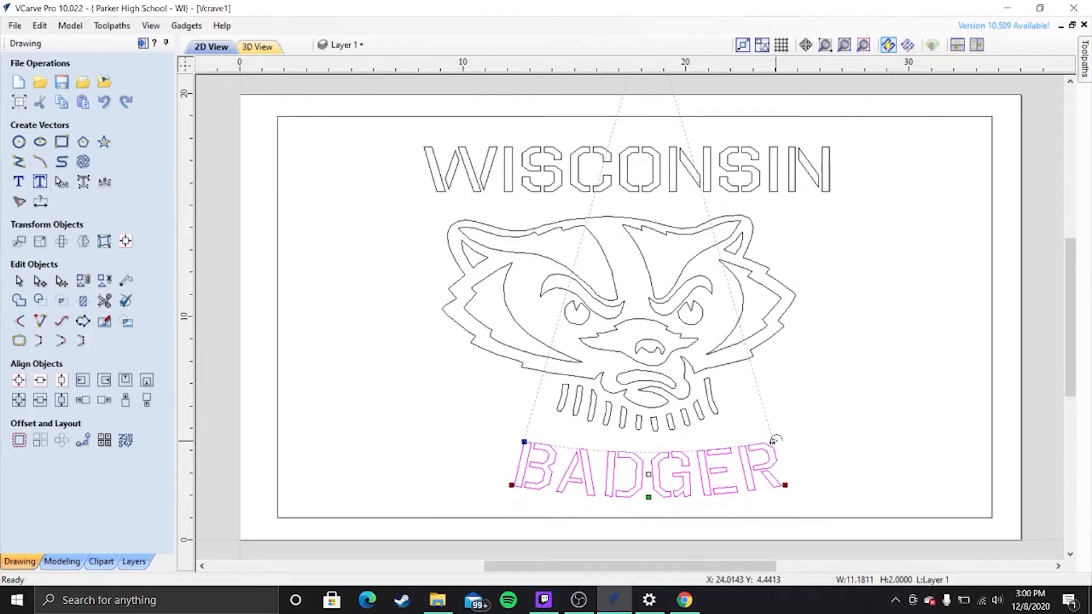
- Bend the WISCONSIN text into an upward arch with its middle highest, and shift it down closer above the badger's head
click(695, 186)
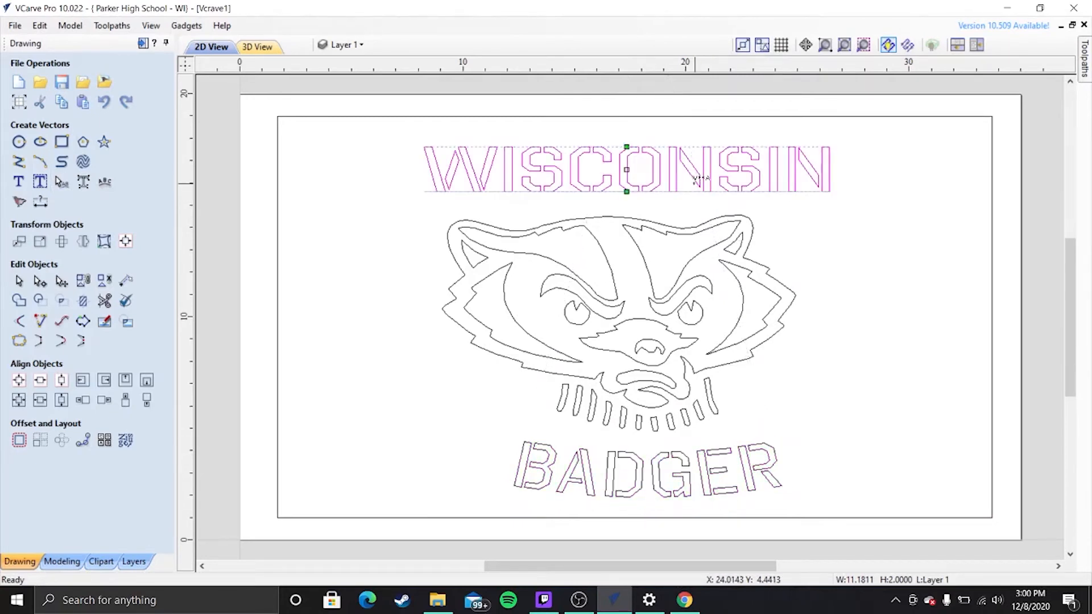
drag(626, 193, 633, 117)
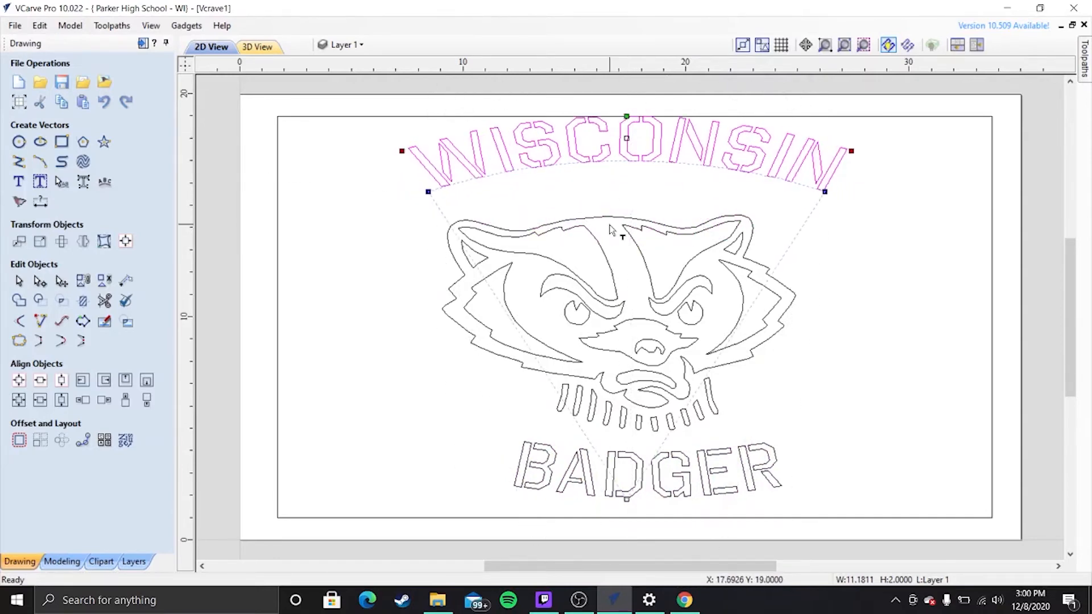
key(Down)
key(Down)
key(Down)
key(Down)
key(Down)
key(Down)
key(Down)
key(Down)
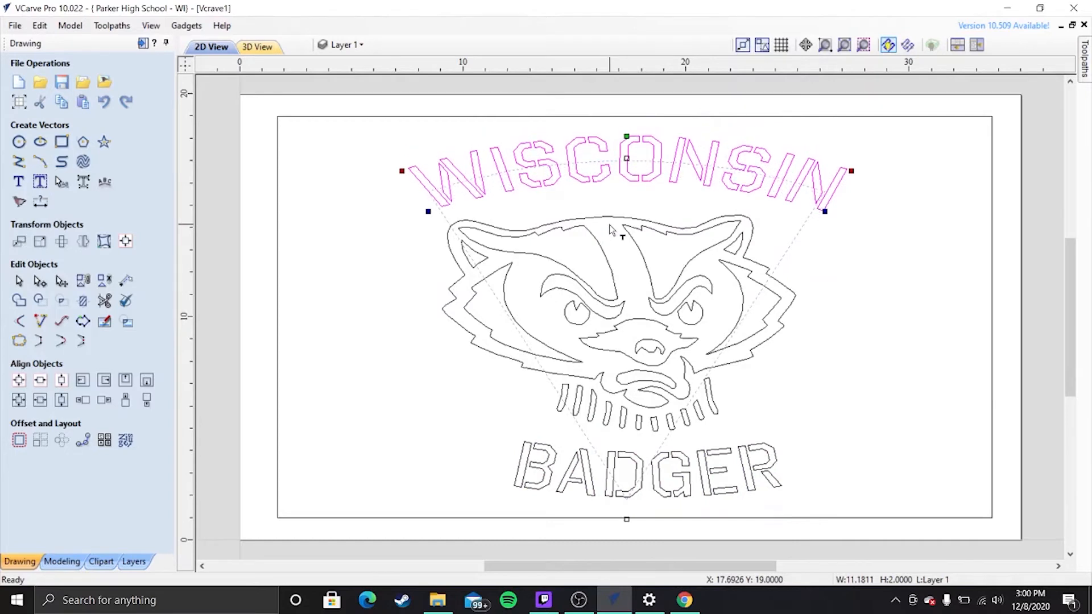
key(Escape)
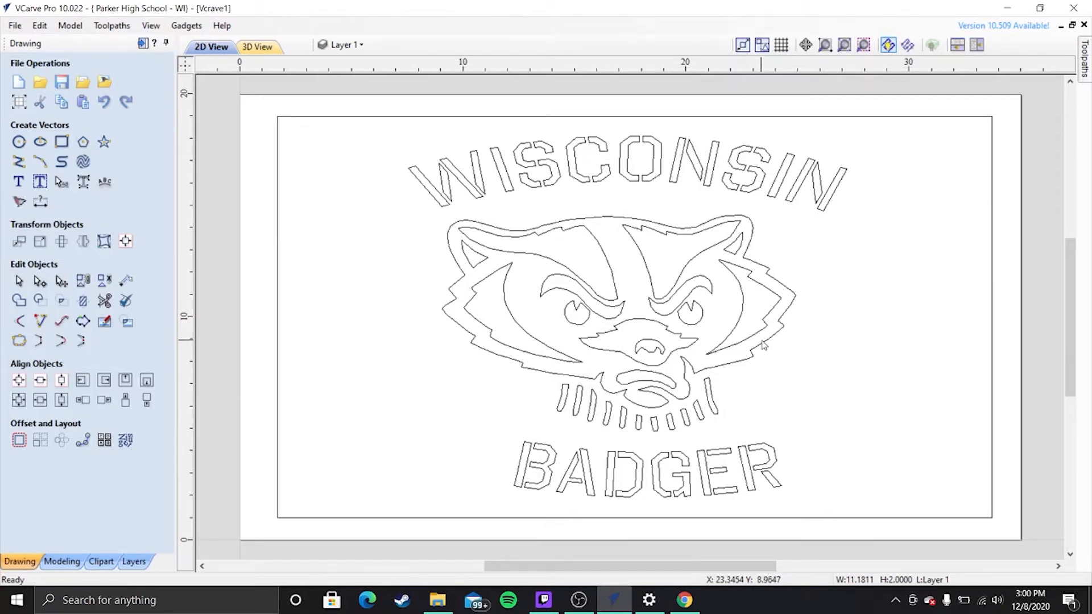
- Ungroup the traced badger back onto the original object layers, and check that its outer outline can be selected separately
click(763, 347)
right_click(764, 347)
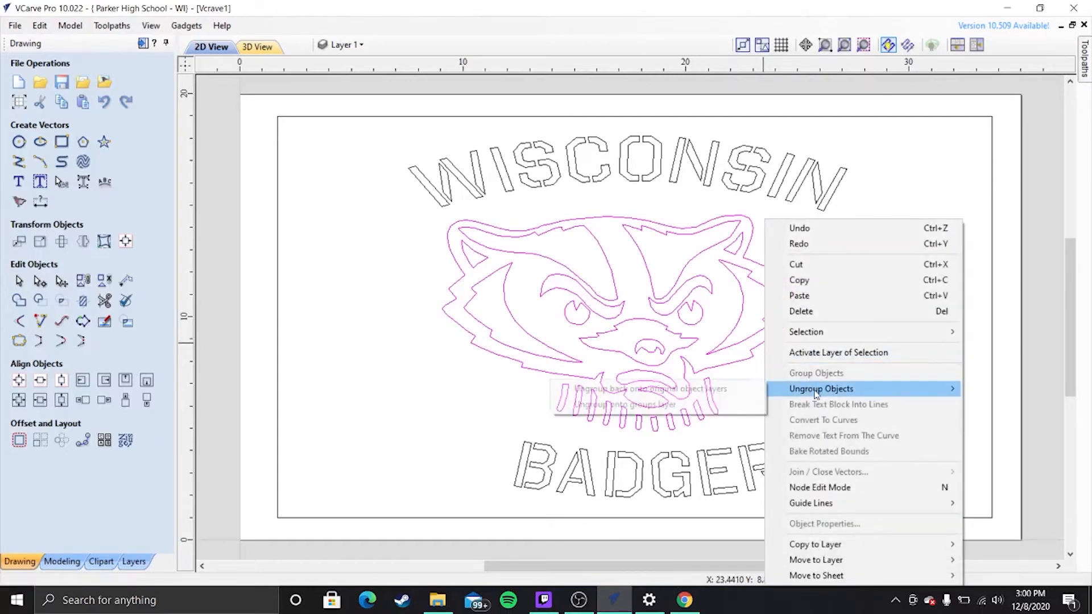
mouse_move(814, 389)
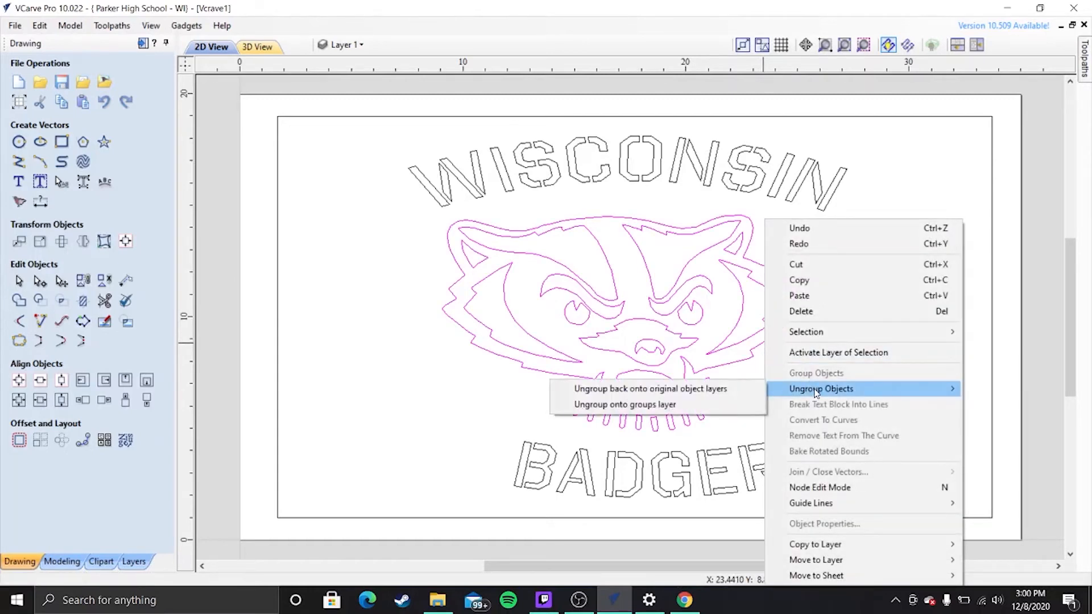
click(731, 389)
click(800, 360)
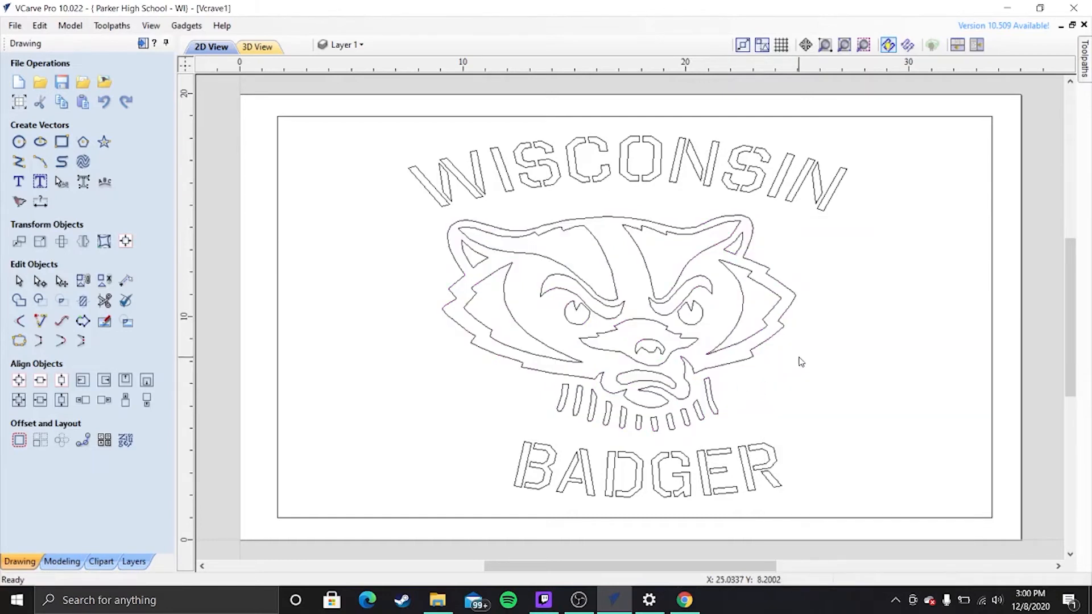
click(772, 342)
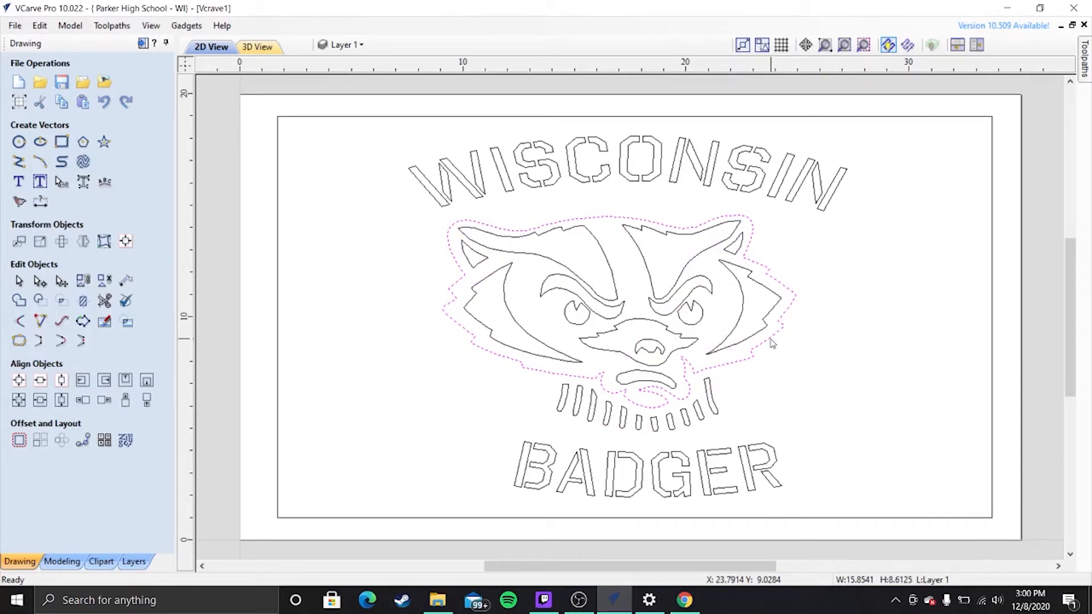
click(789, 355)
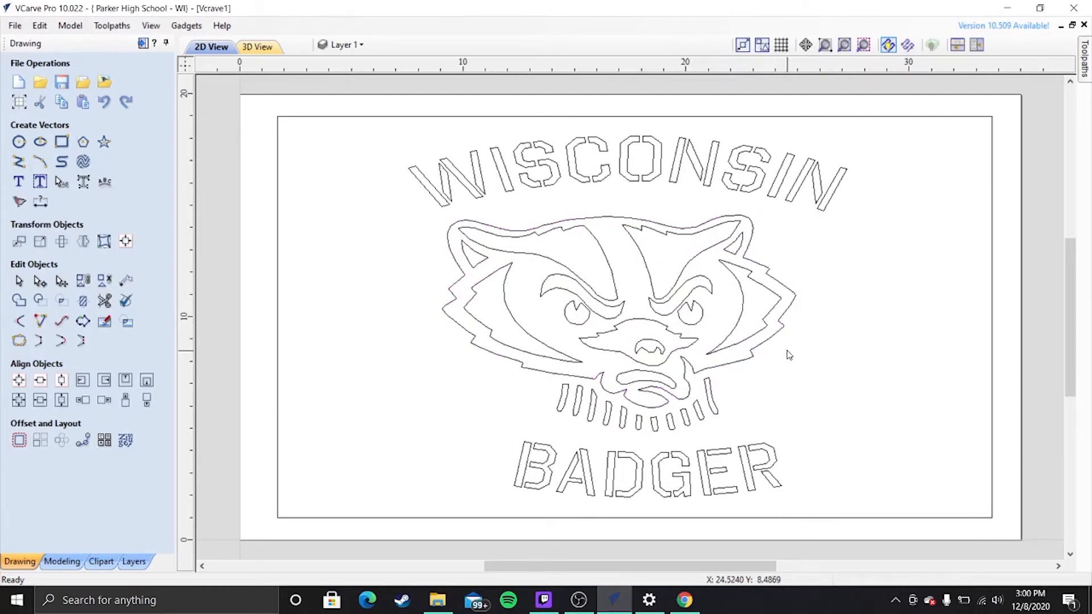
- Draw a square-cornered rectangle about 2.38 by 0.63 inches and shift it across the outer outline of the badger's right-hand cheek
click(60, 149)
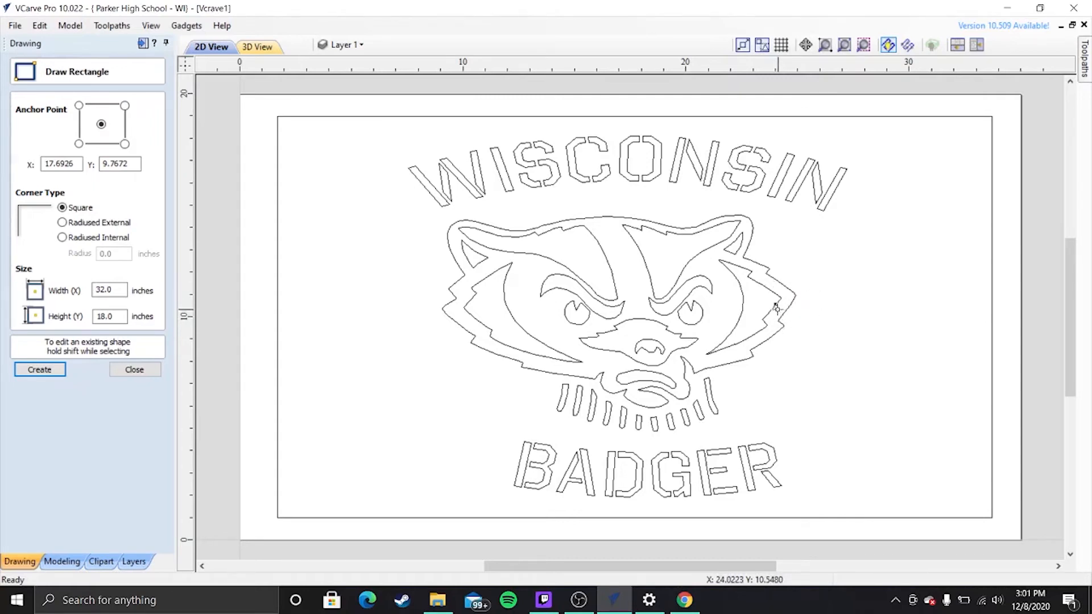
drag(780, 314, 835, 335)
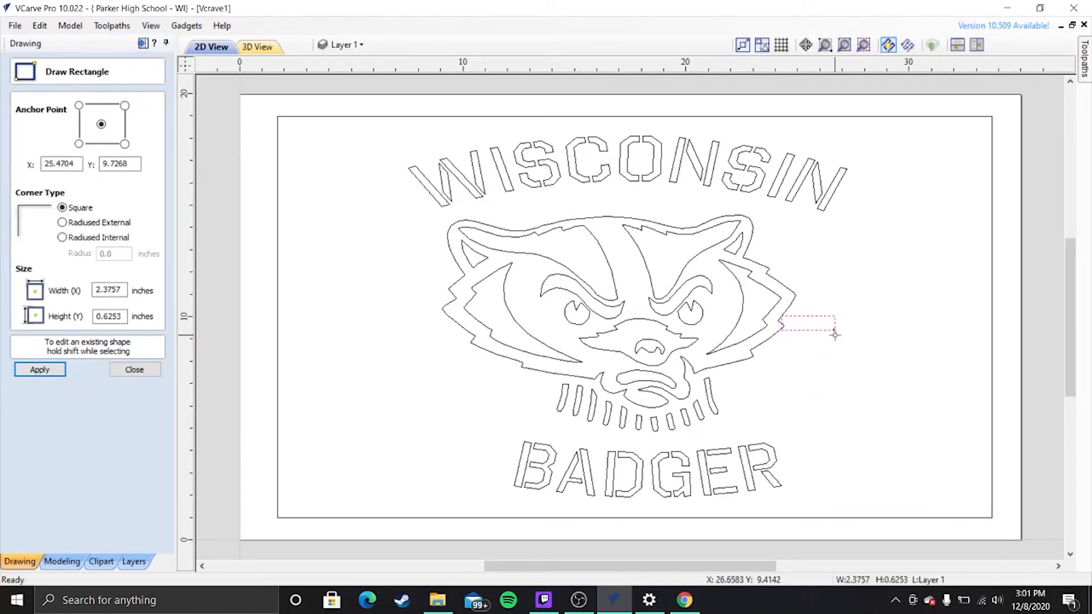
key(Escape)
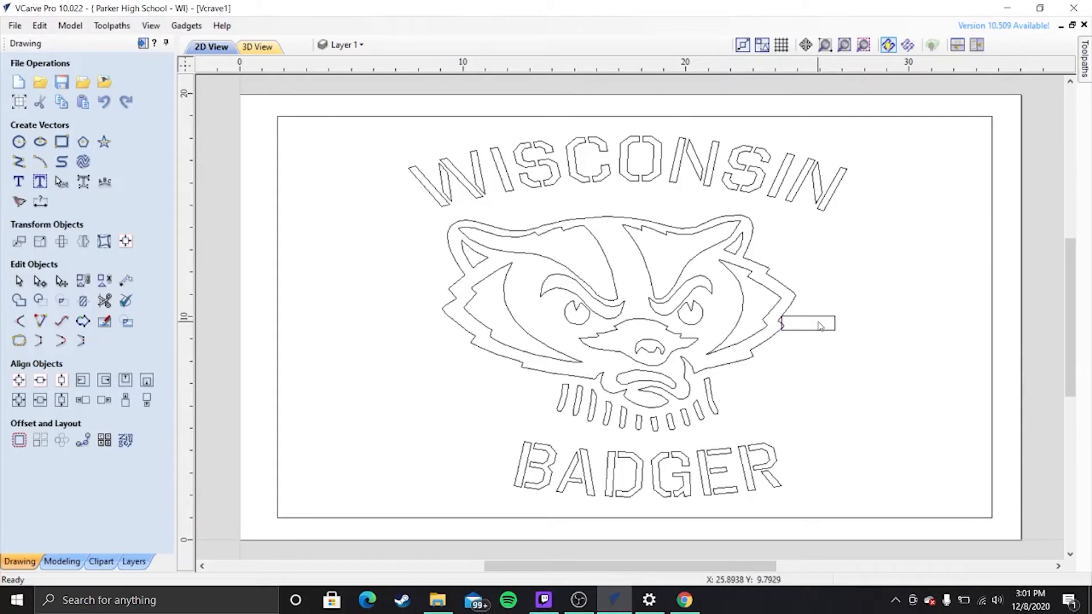
click(817, 324)
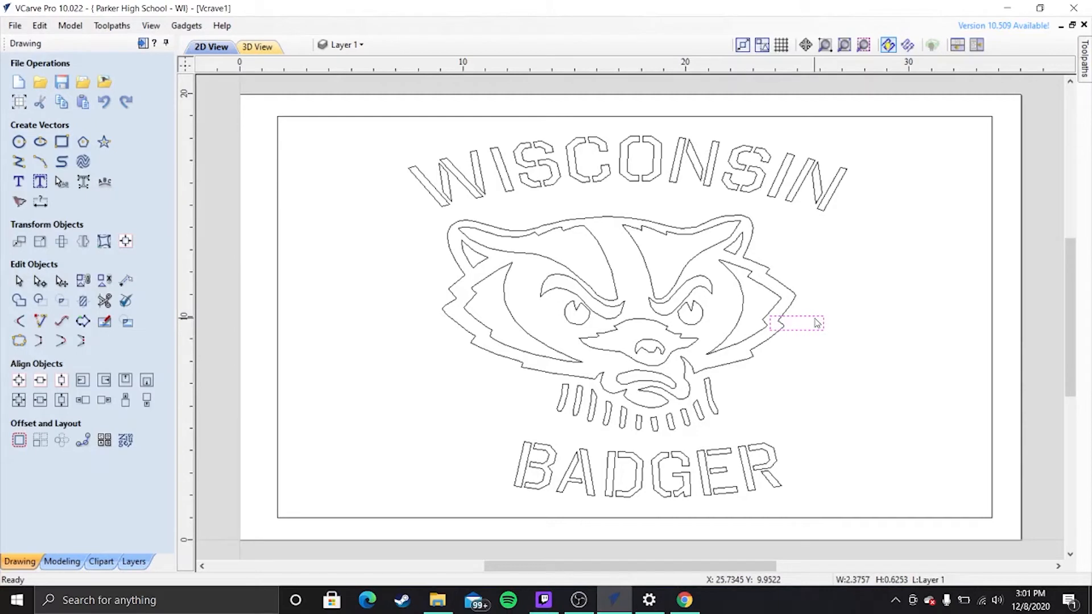
- Duplicate the cheek rectangle and move the copy straight across the face until it overlaps the left-hand cheek outline
click(817, 324)
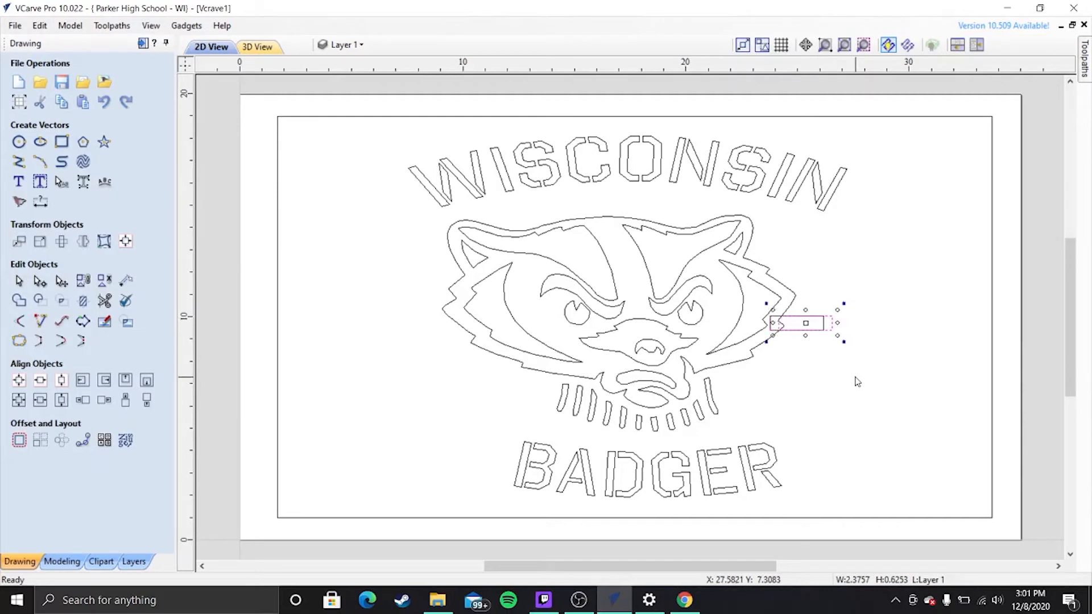
key(Left)
key(Left)
key(Left)
key(Left)
key(Left)
key(Left)
key(Left)
key(Left)
key(Left)
key(Left)
key(Left)
key(Left)
key(Left)
key(Left)
key(Left)
key(Left)
key(Left)
key(Left)
key(Left)
key(Left)
key(Left)
key(Right)
click(858, 382)
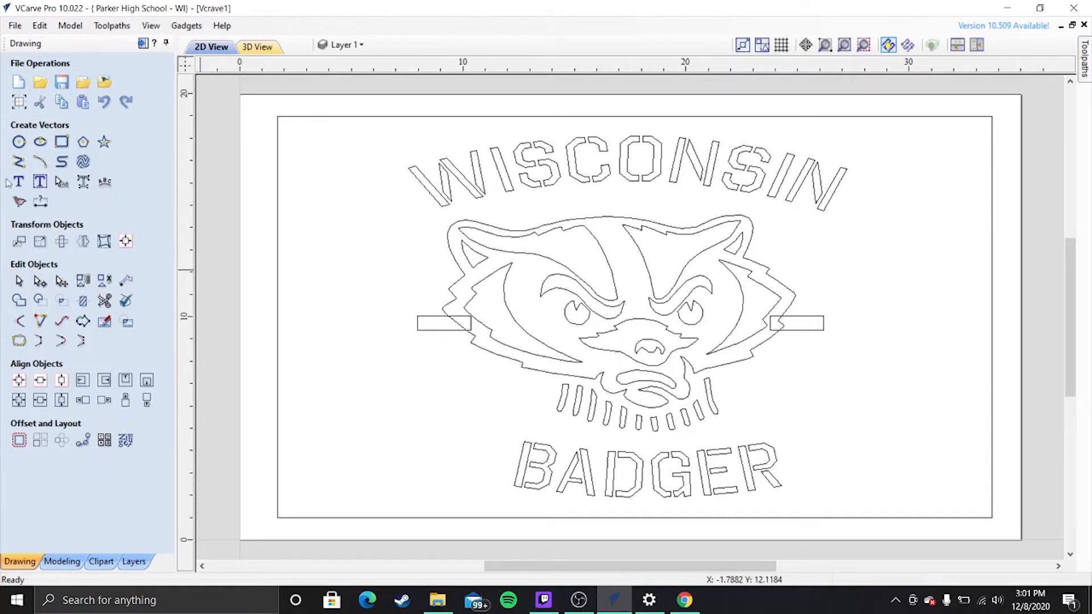
- Draw a 1 by 1.5 inch rectangle across the badger's outline at the top centre of its head
click(61, 142)
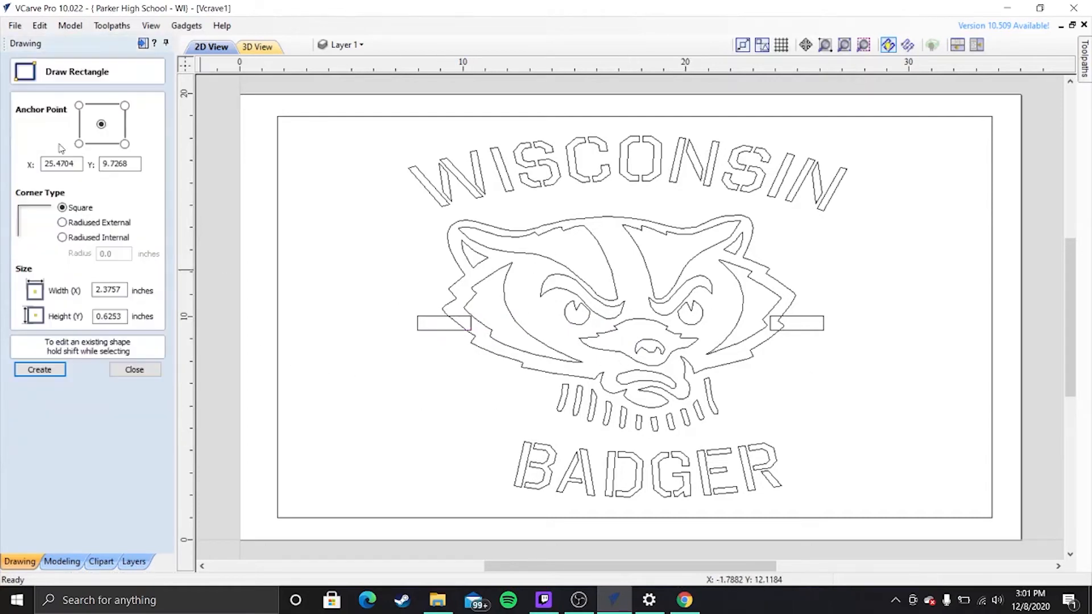
drag(593, 199, 614, 232)
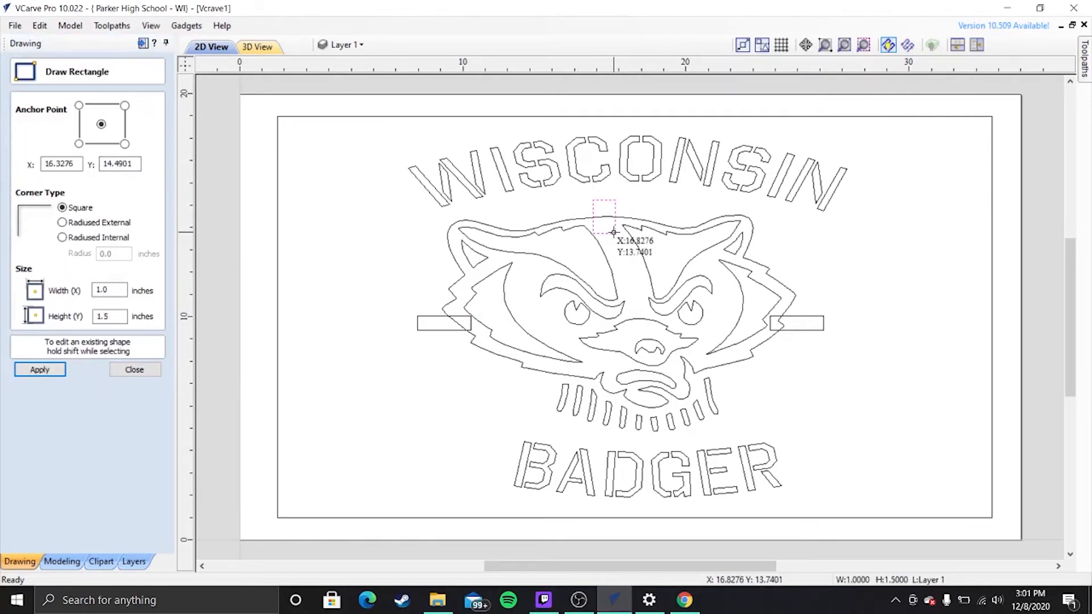
click(130, 370)
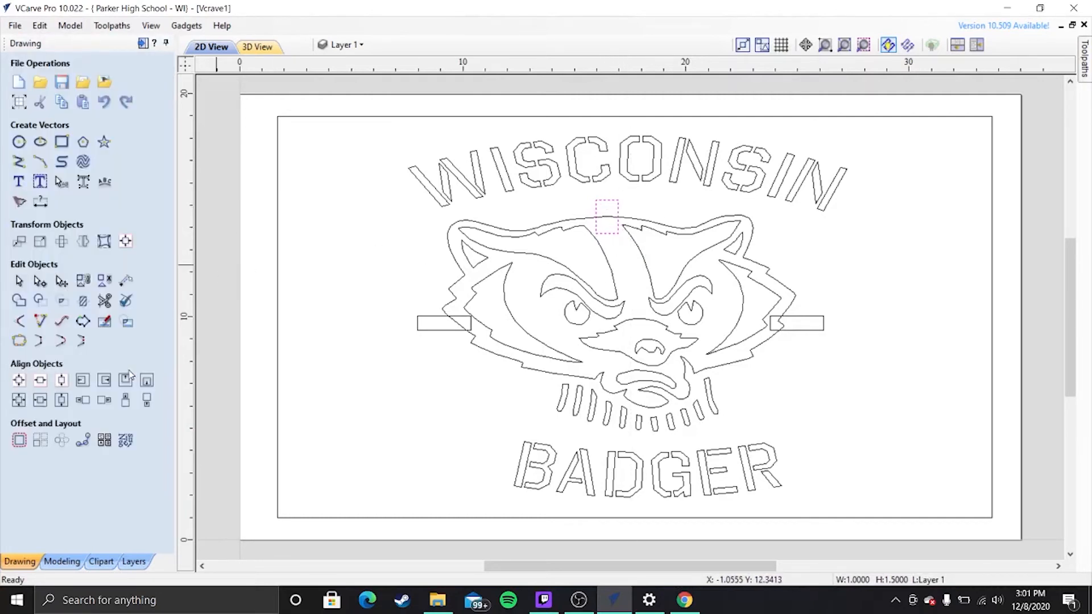
- Duplicate the rectangle on top of the head and move the copy straight down to the left side of the badger's mouth
key(Down)
key(Down)
key(Down)
key(Down)
key(Down)
key(Down)
key(Down)
key(Down)
key(Down)
key(Down)
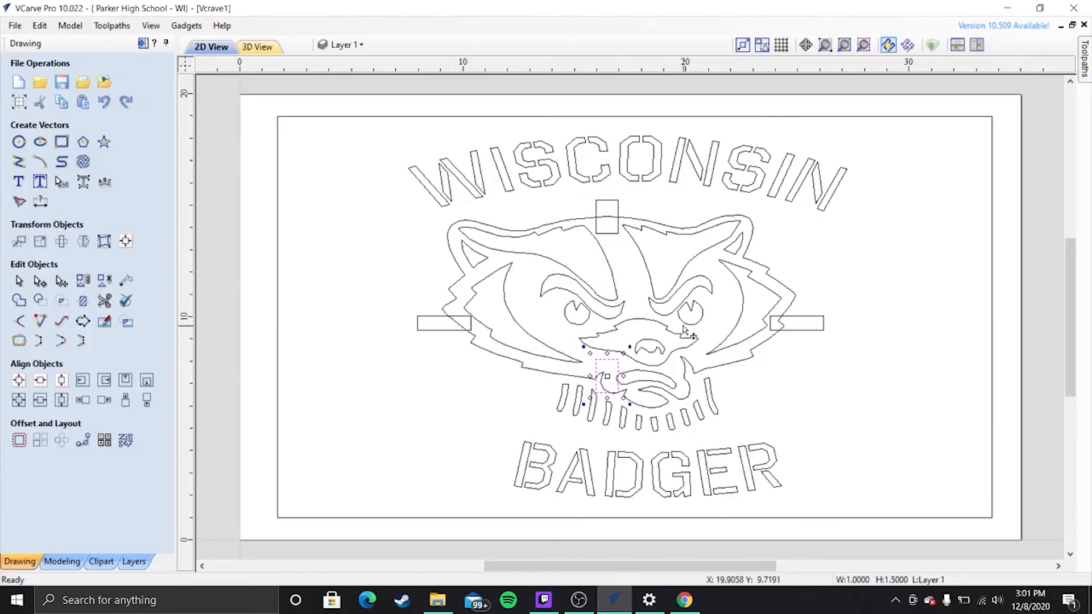
- Shrink the copied rectangle to about 0.57 by 0.86 inches and place it across the jaw outline left of the mouth
drag(624, 352, 613, 370)
key(Right)
key(Down)
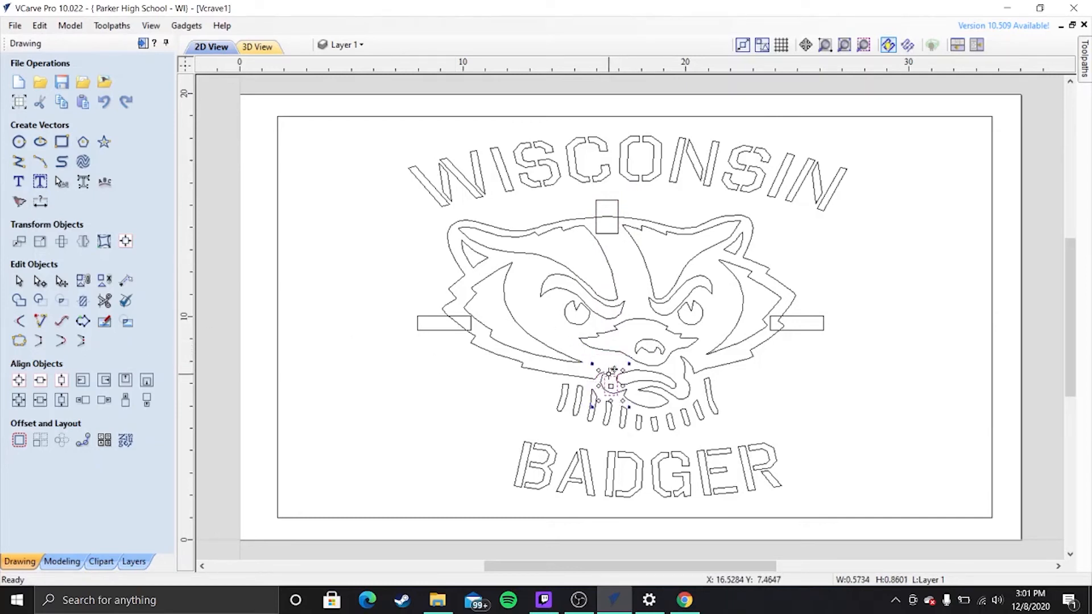
click(614, 371)
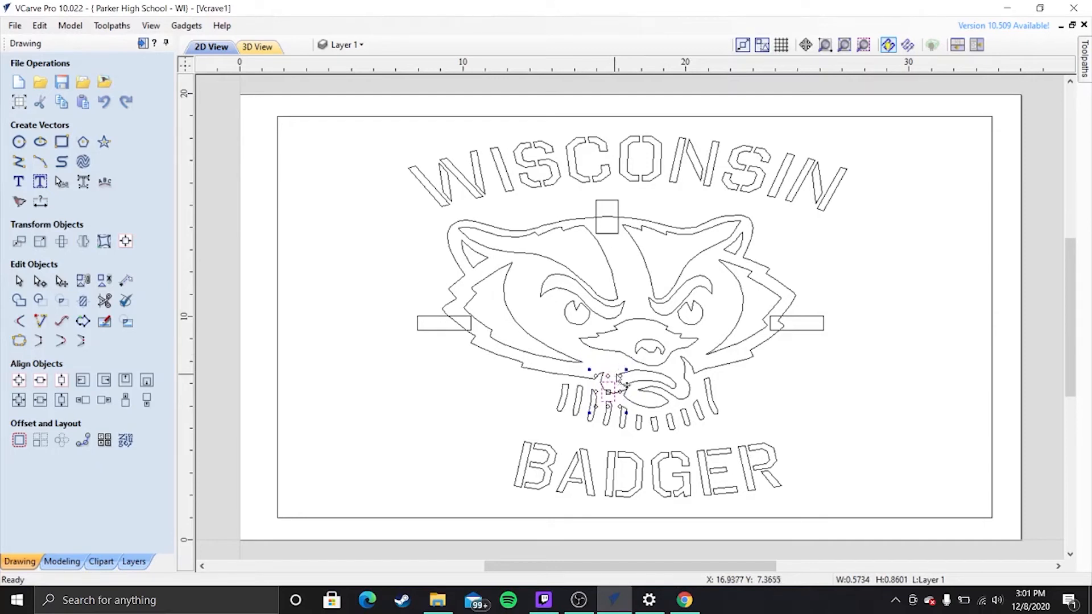
drag(617, 380, 617, 378)
click(778, 383)
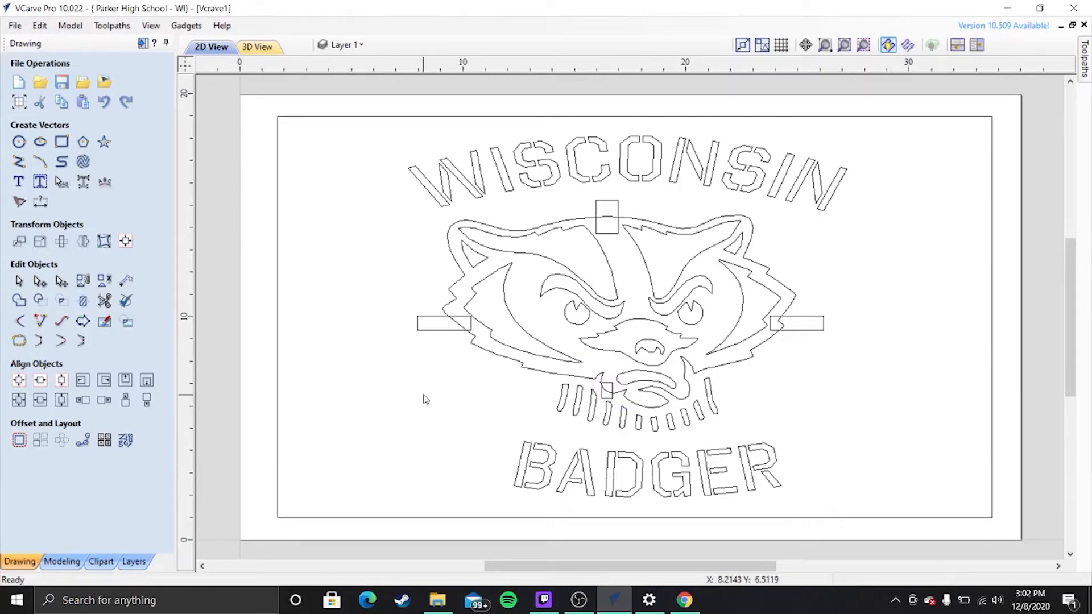
click(781, 324)
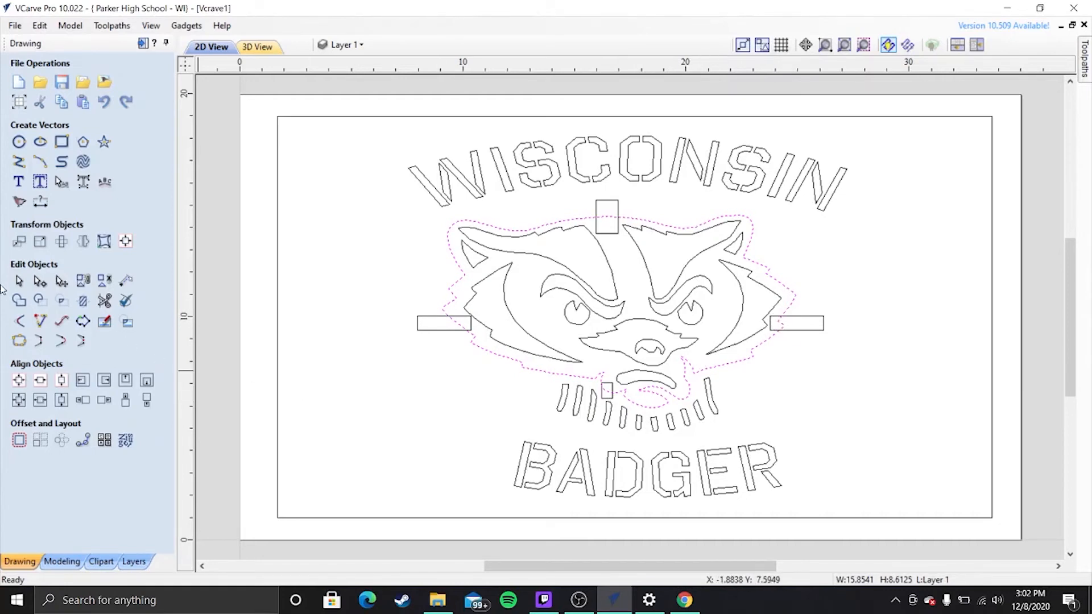
click(104, 300)
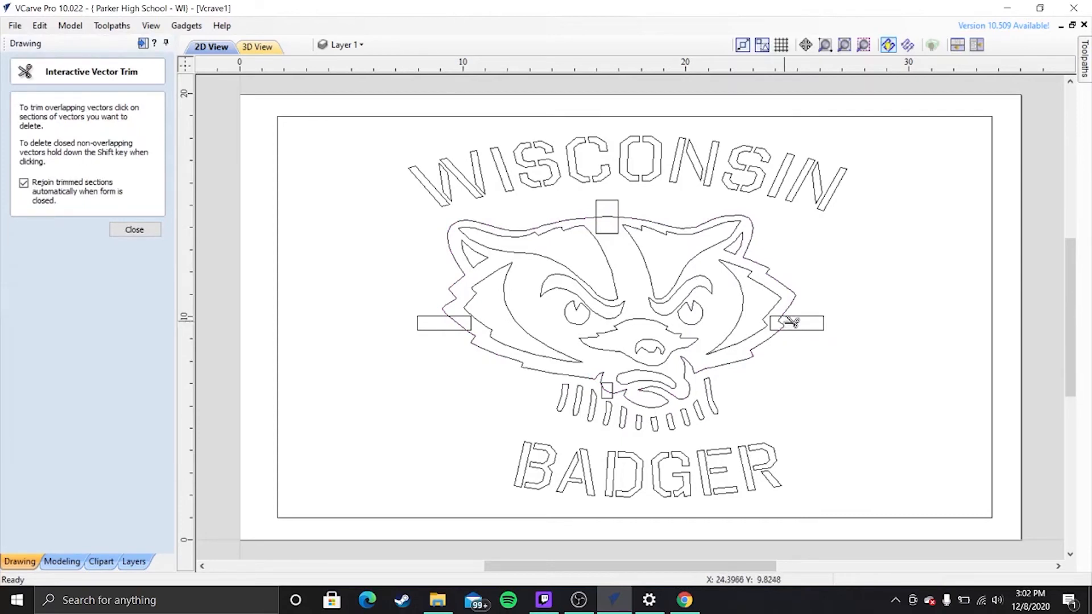
click(122, 229)
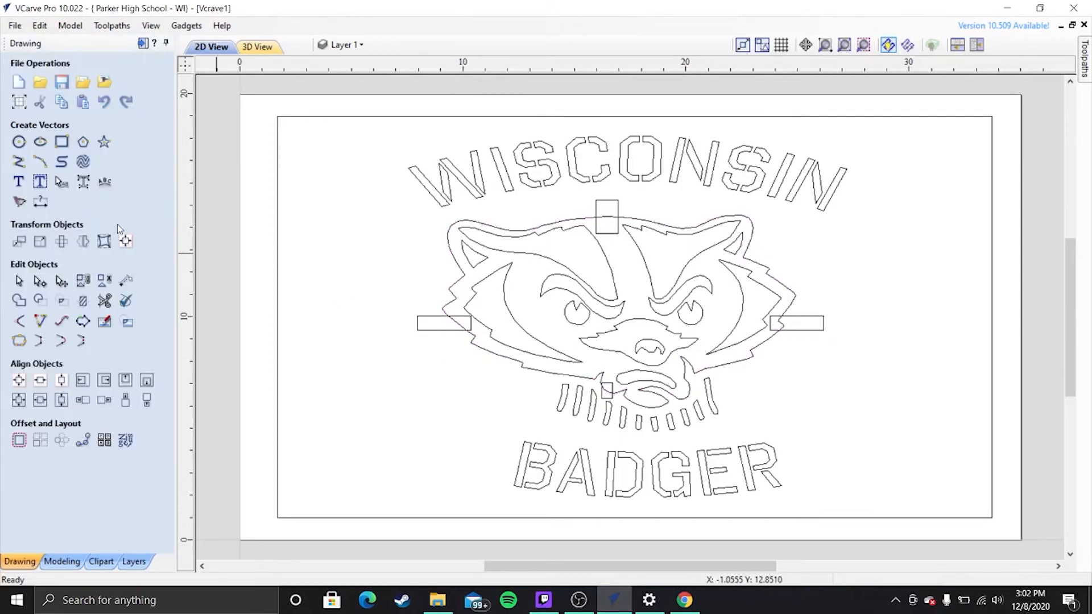
- Trim away the badger's outline inside the right-hand cheek rectangle, and remove that rectangle's own lines to leave a bridge gap
click(106, 302)
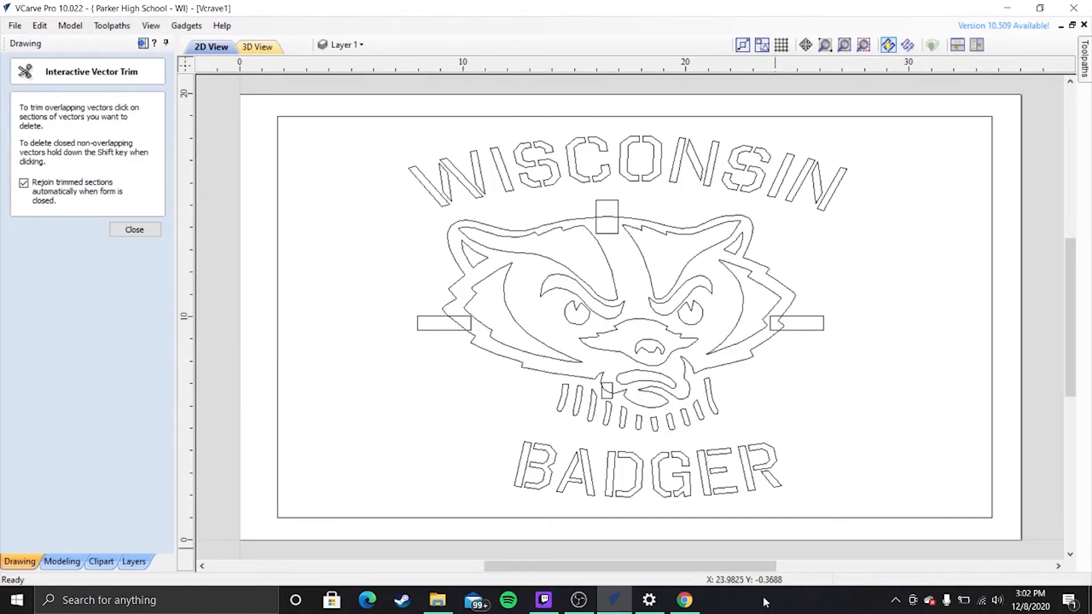
click(844, 46)
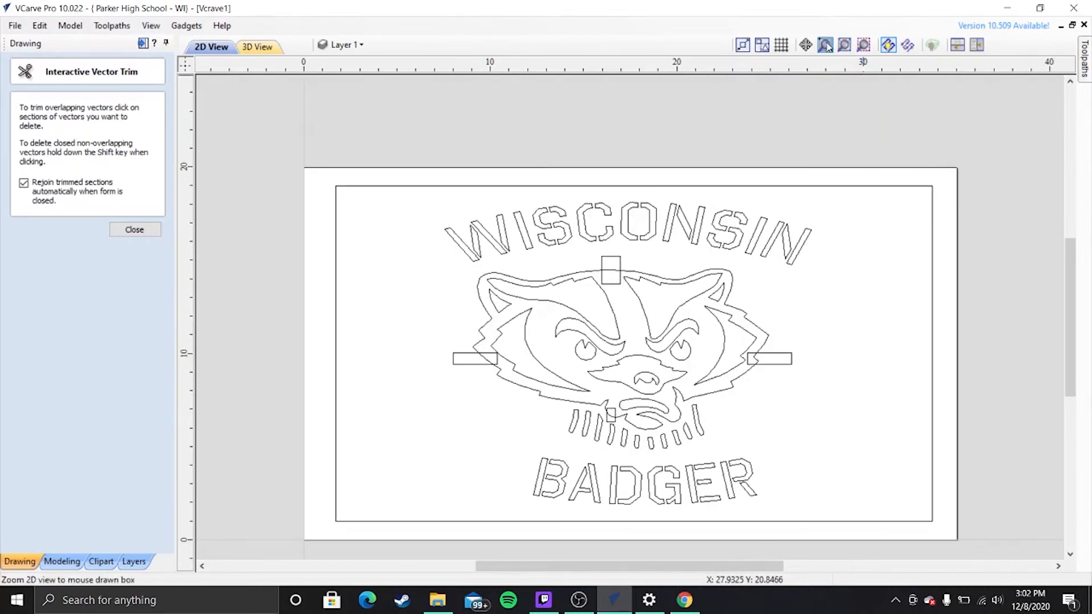
click(832, 47)
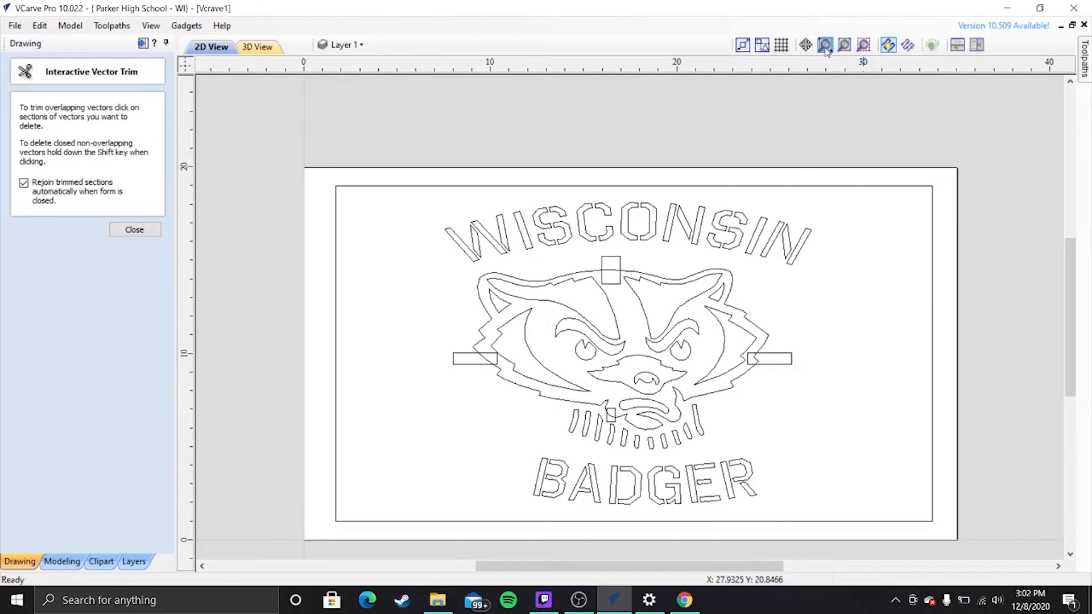
click(851, 215)
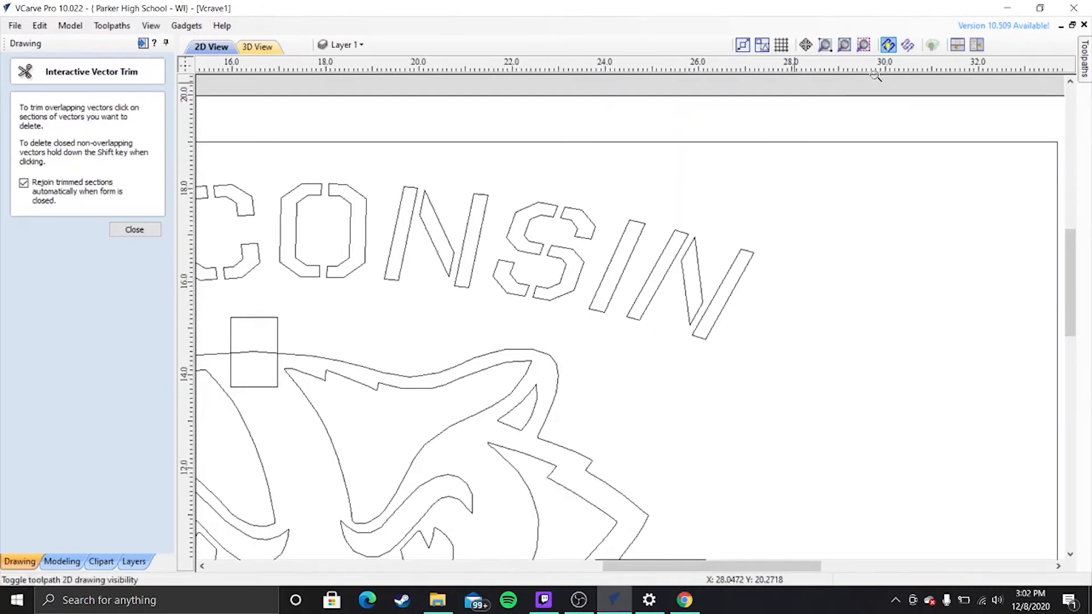
click(827, 50)
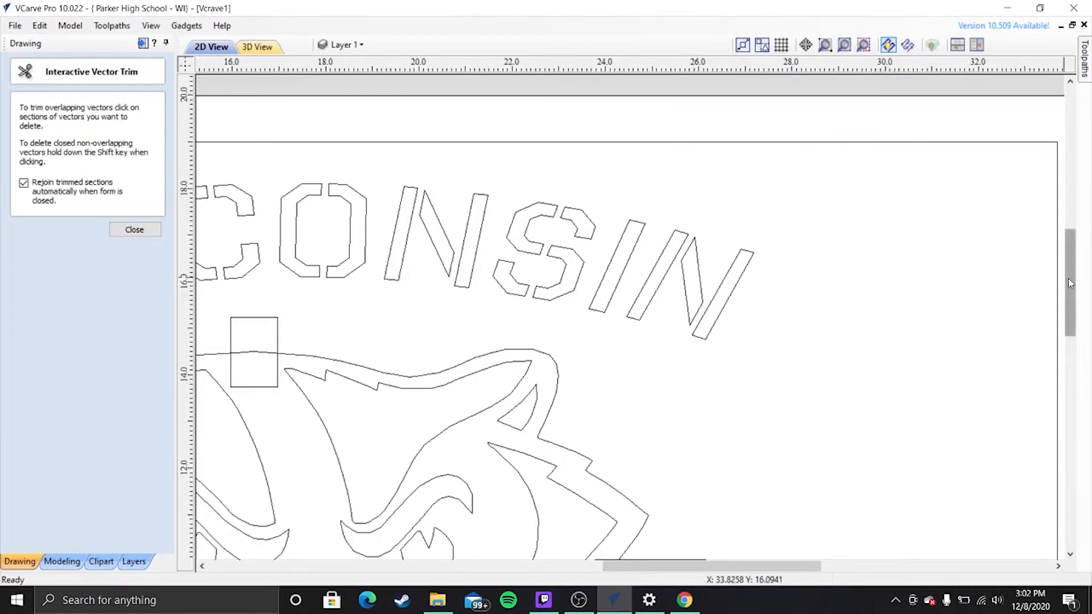
drag(1070, 282, 1071, 332)
click(627, 359)
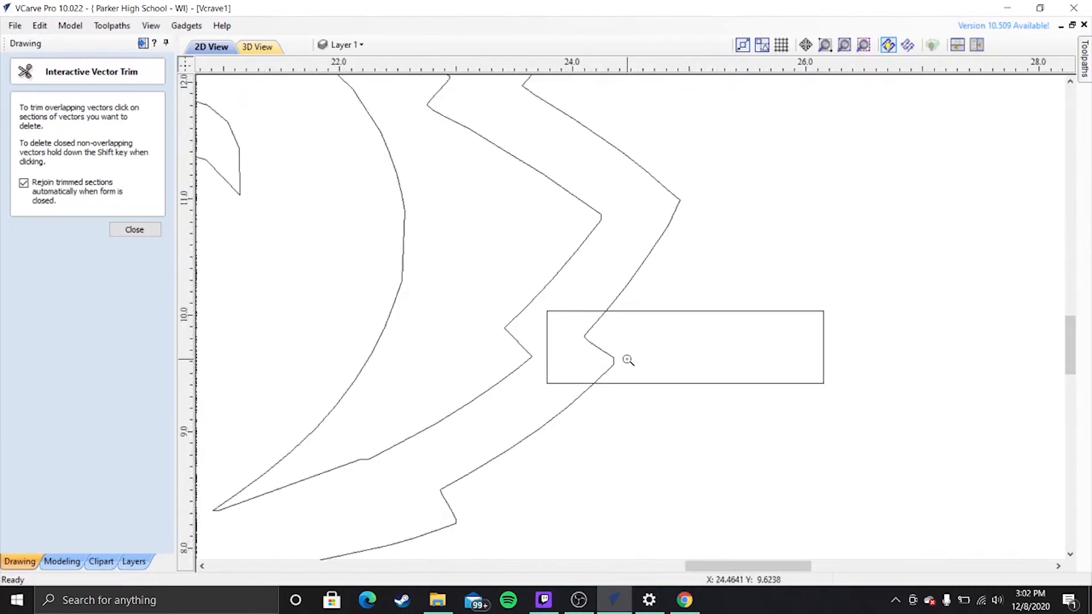
click(132, 229)
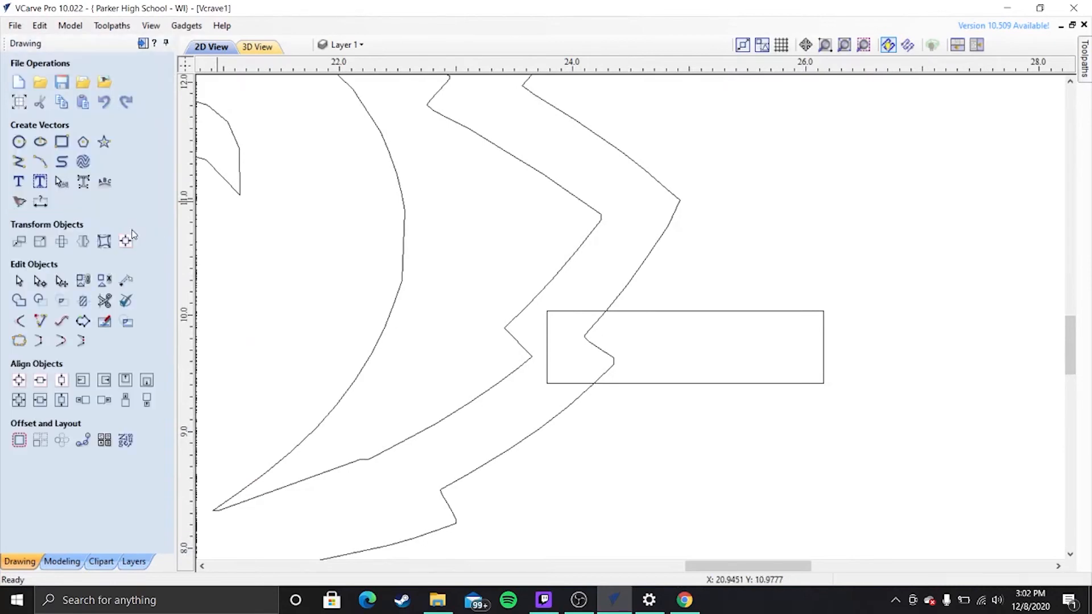
click(103, 294)
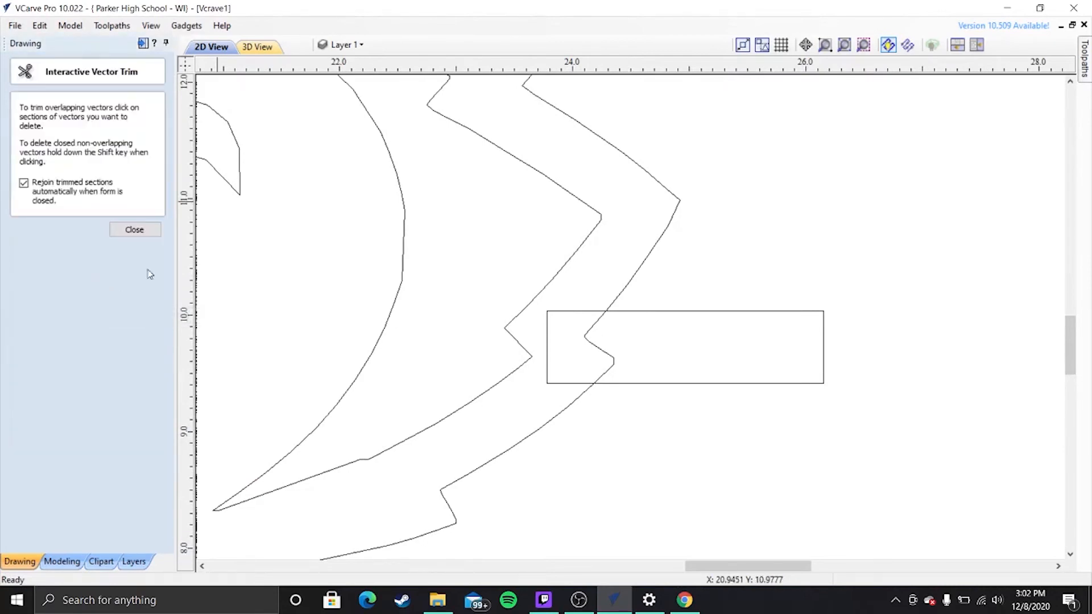
click(605, 349)
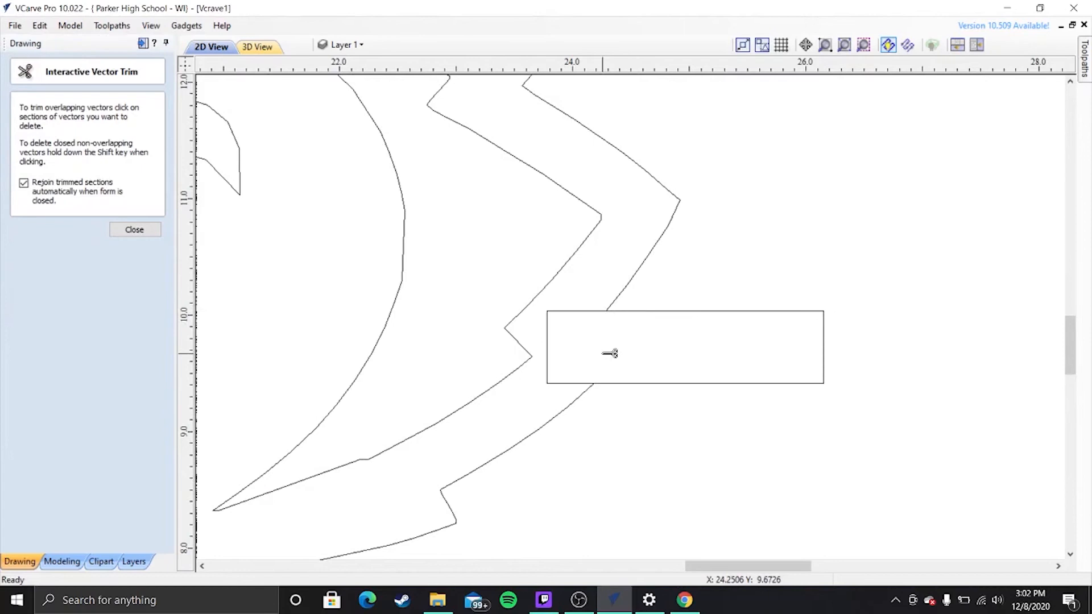
click(588, 316)
click(640, 314)
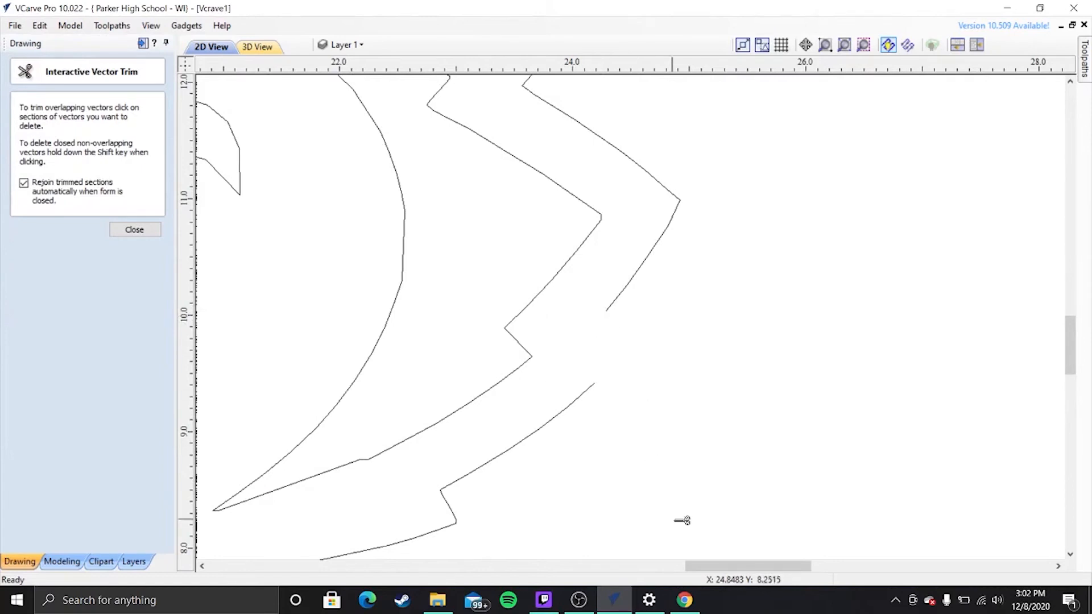
- Trim the badger's outline inside the left cheek rectangle and remove that rectangle's own lines to leave a bridge gap
drag(718, 567, 482, 554)
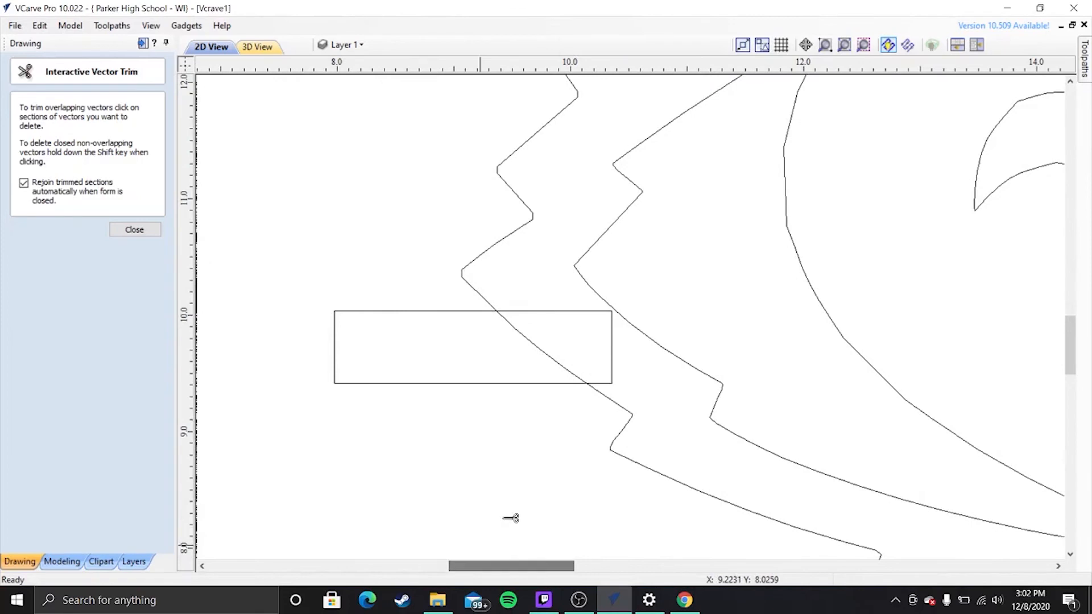
click(547, 355)
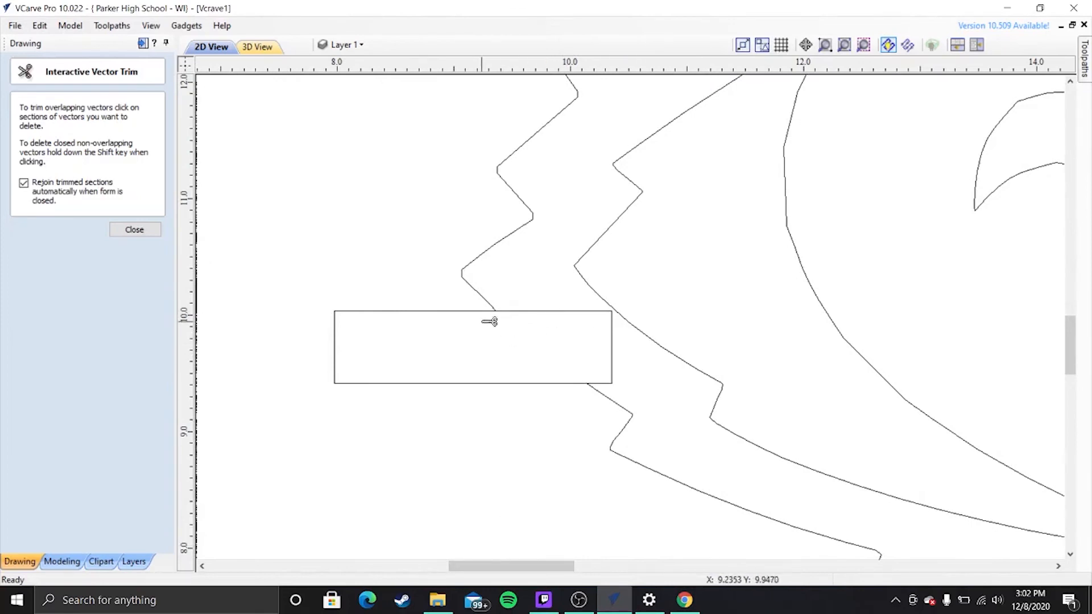
click(591, 311)
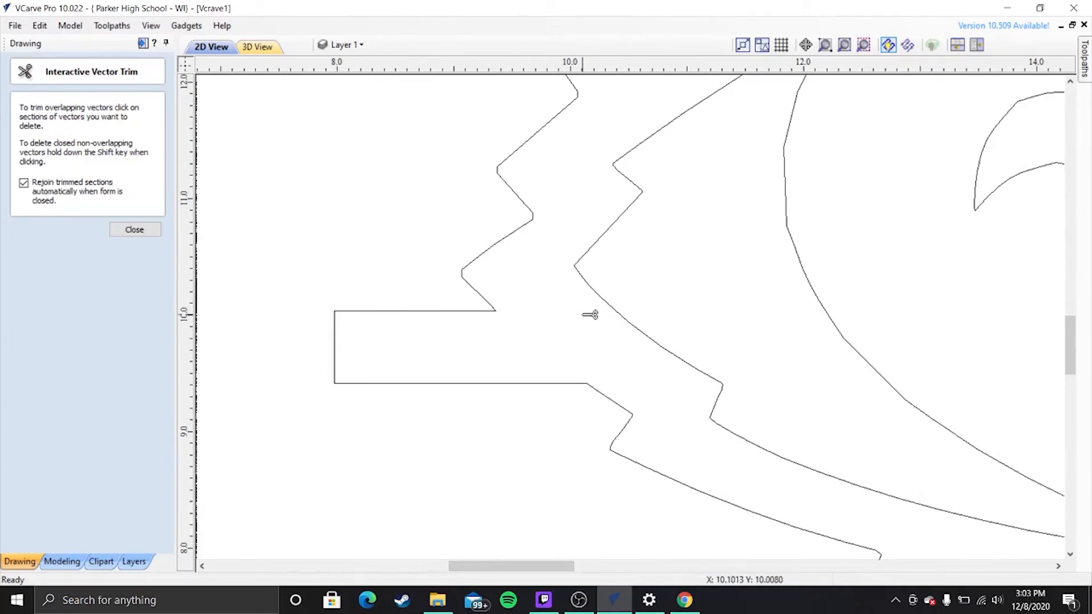
click(449, 309)
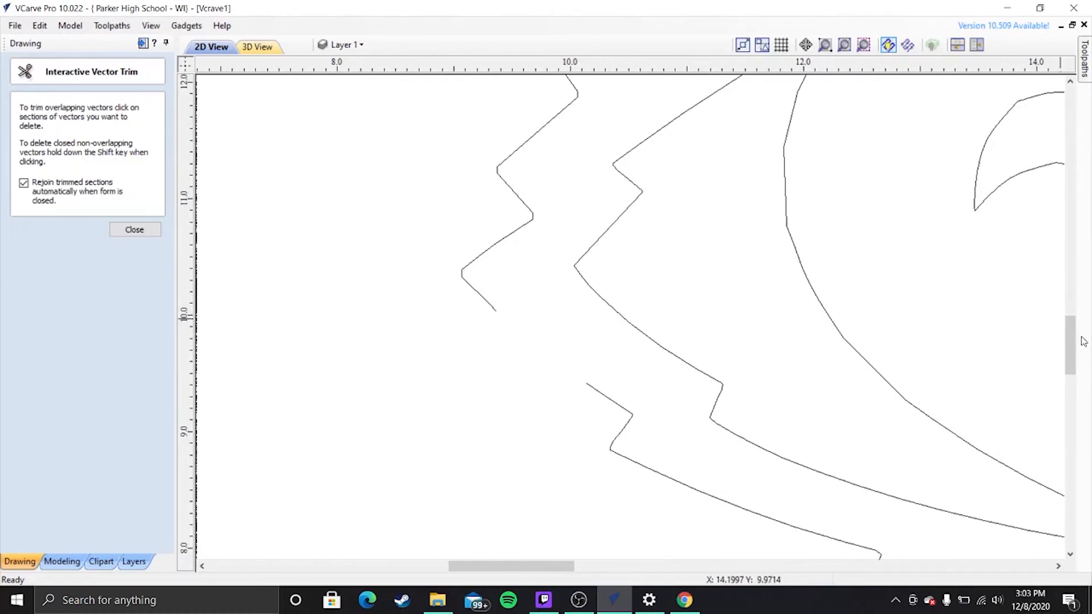
- Trim the outline inside the rectangle at the top centre of the head and remove the rectangle's own lines
drag(1071, 344, 1071, 270)
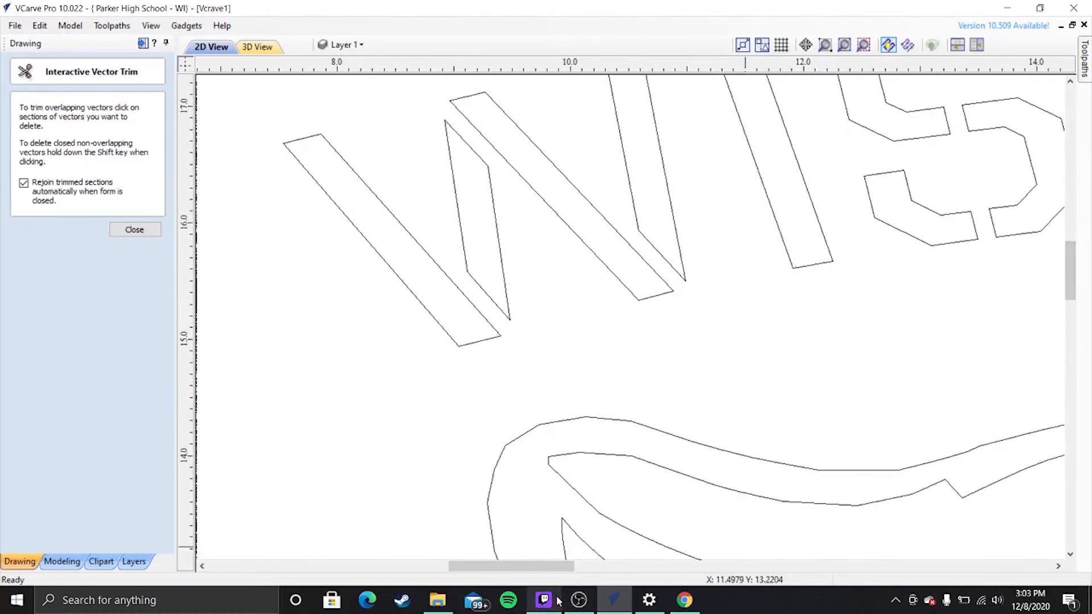
drag(564, 566, 685, 566)
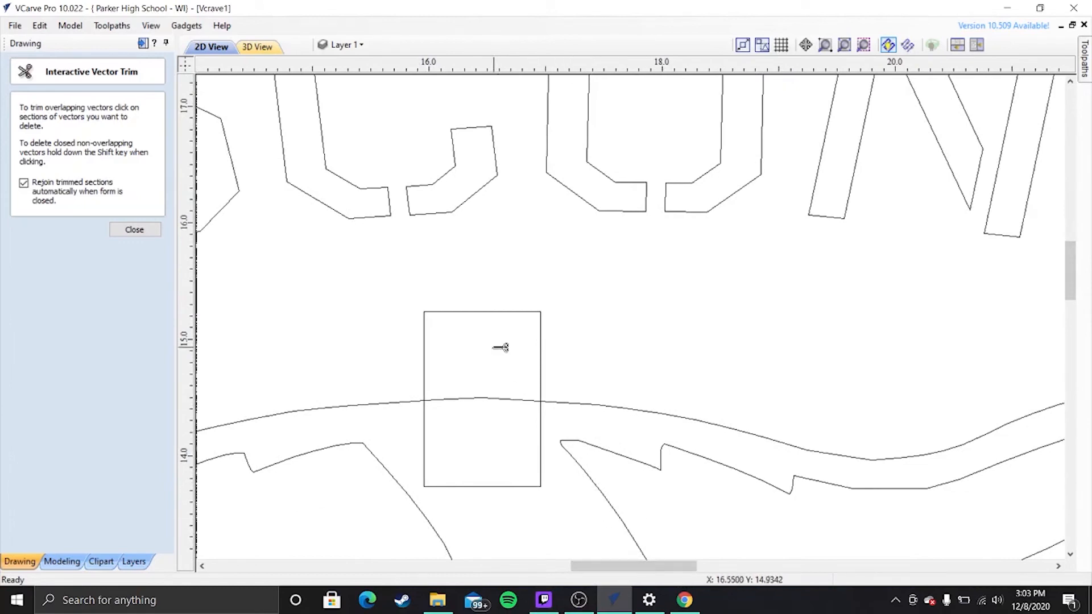
click(493, 399)
click(482, 311)
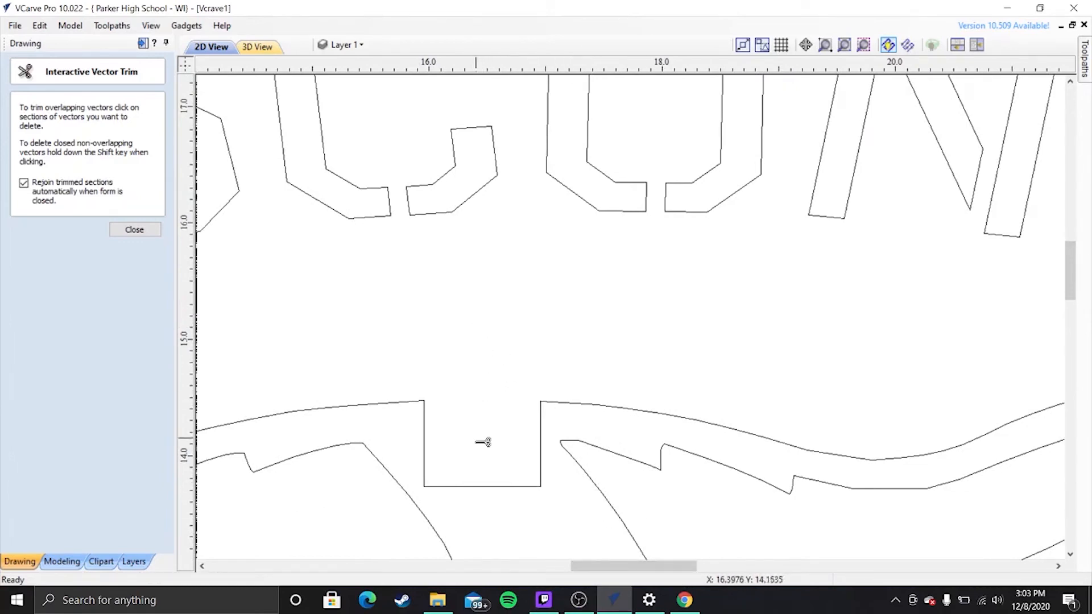
click(495, 487)
- Trim the jaw outline inside the rectangle left of the mouth, remove the rectangle's own lines, and finish trimming
drag(1071, 280, 1085, 405)
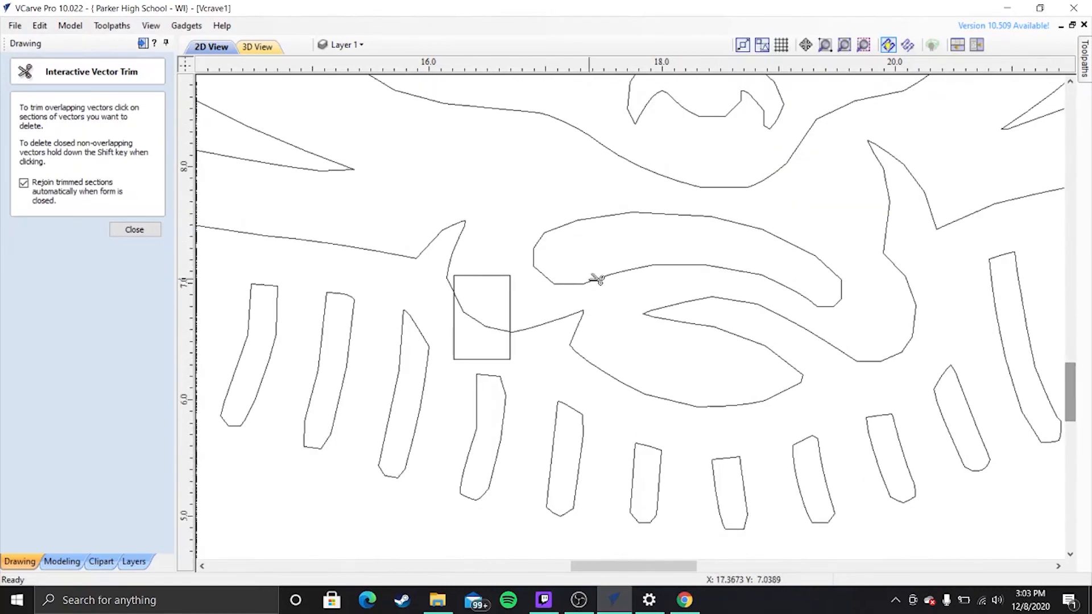
click(487, 323)
click(482, 276)
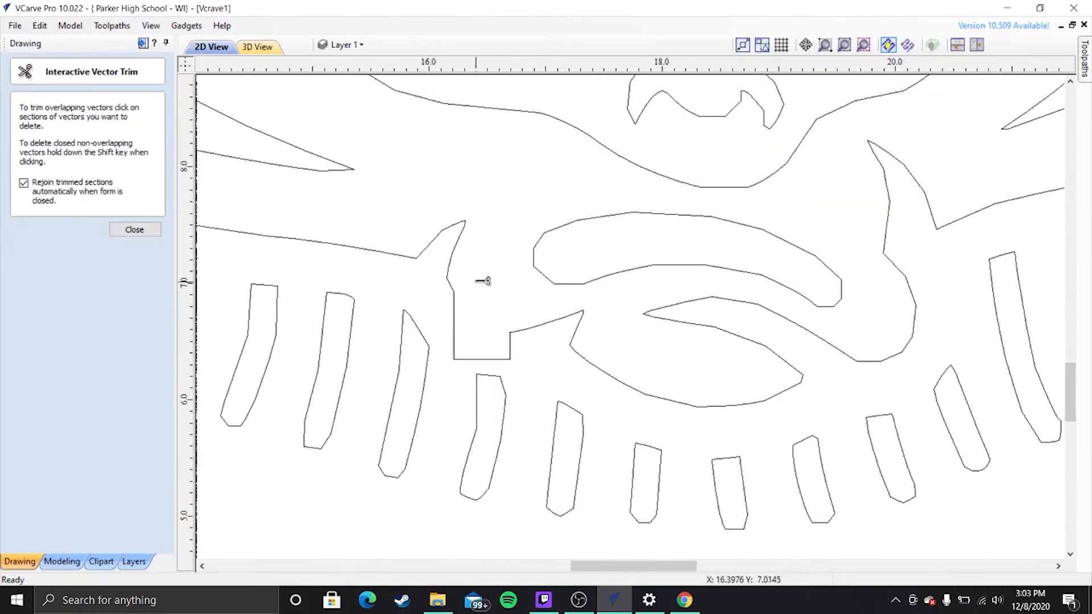
click(490, 359)
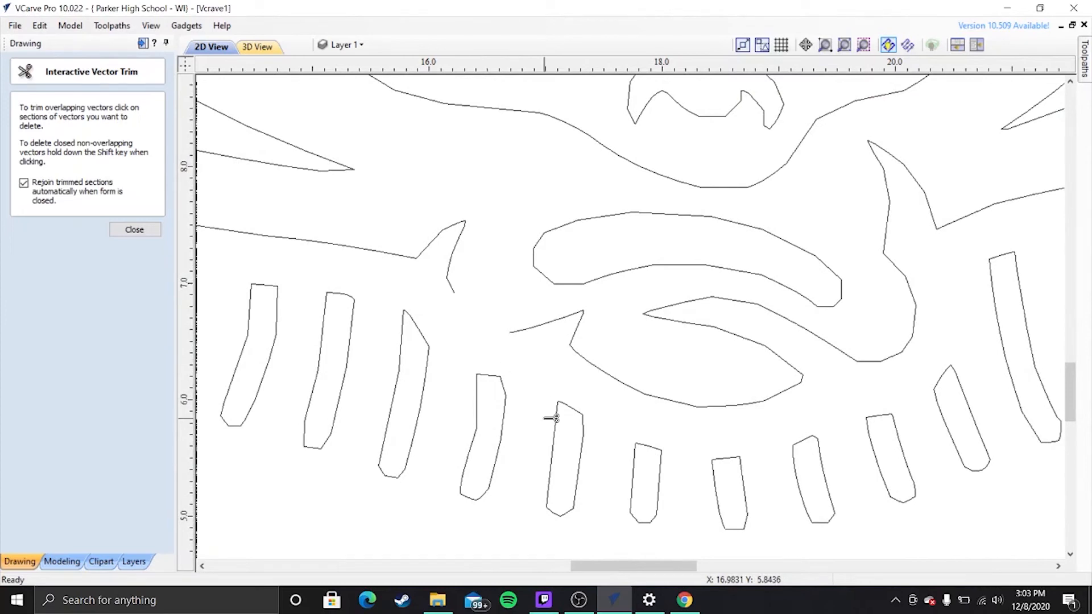
key(Escape)
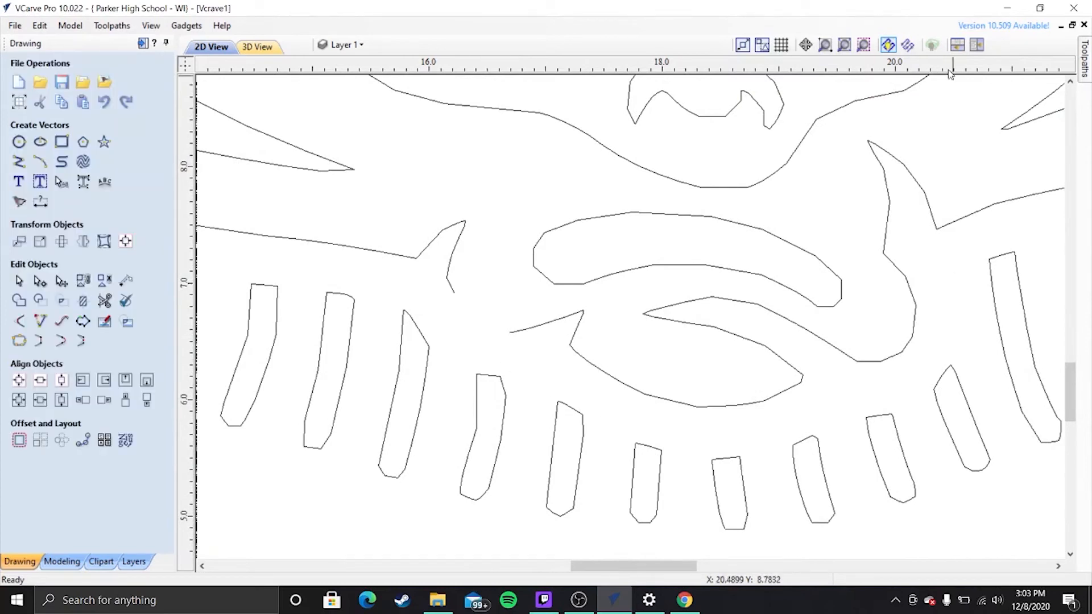
click(844, 45)
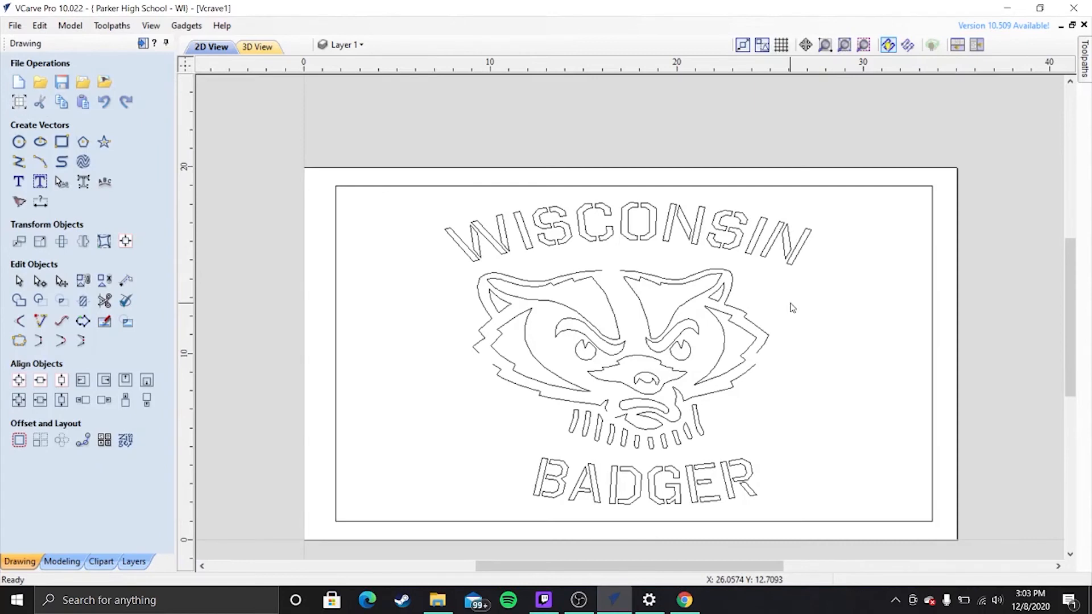
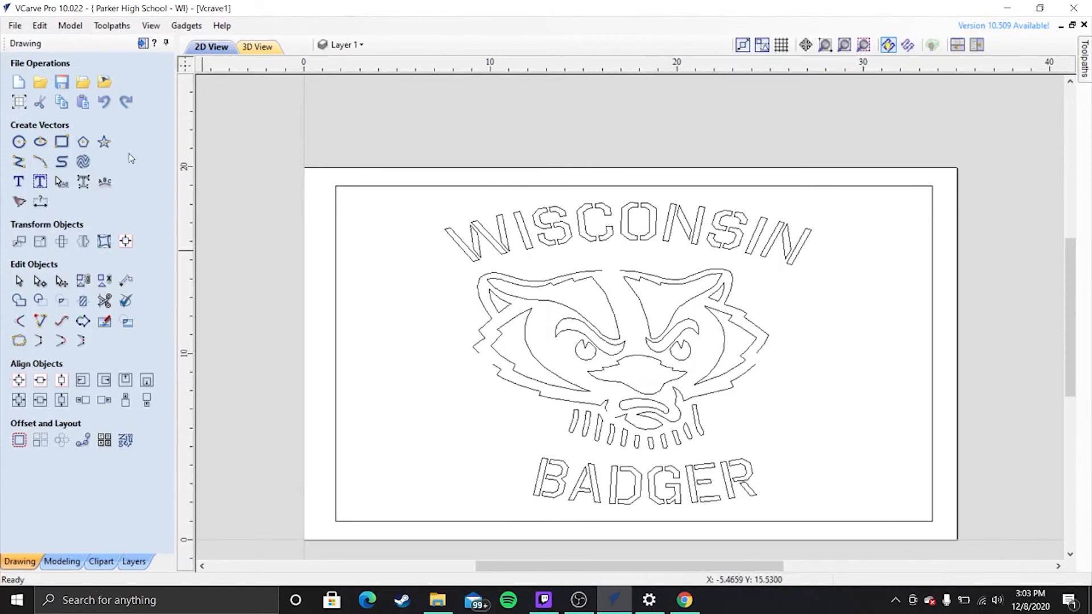
- Open the DXF export of the sign drawing, and cancel it without saving a file
click(14, 25)
key(Escape)
click(27, 27)
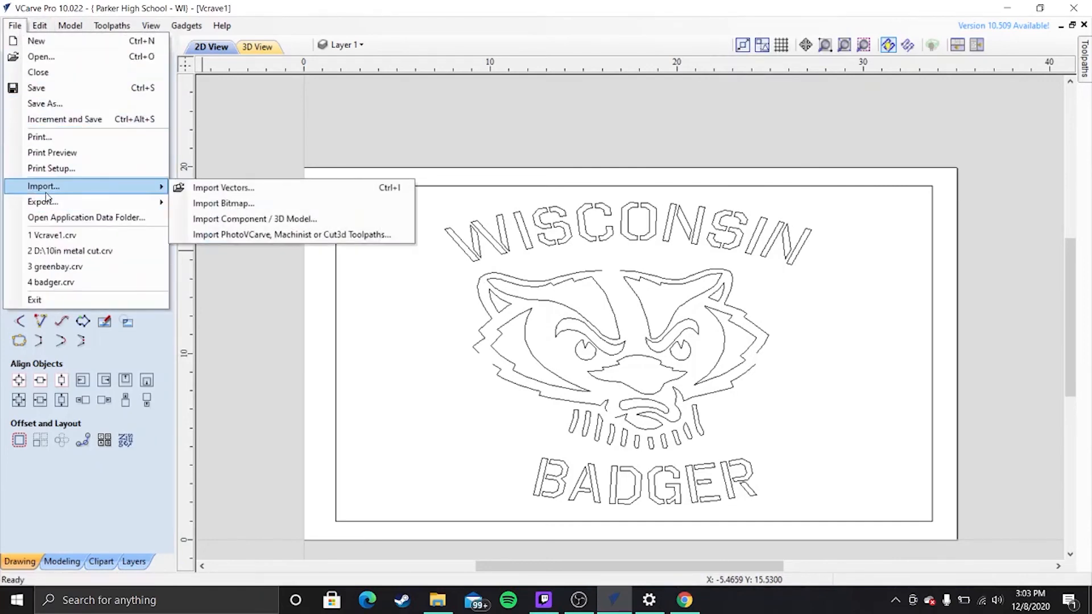
mouse_move(48, 205)
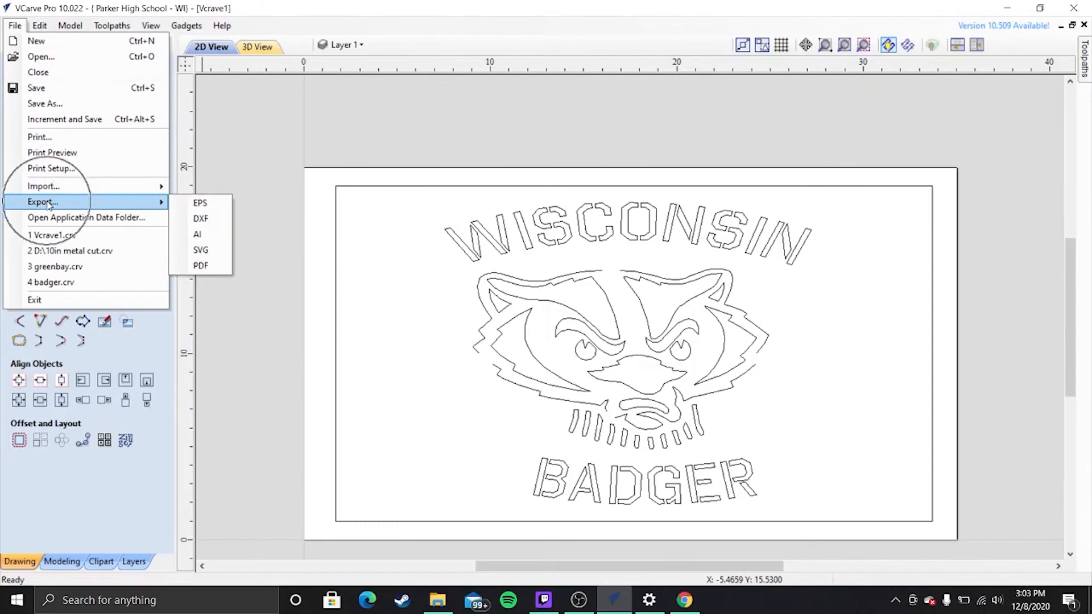
click(192, 218)
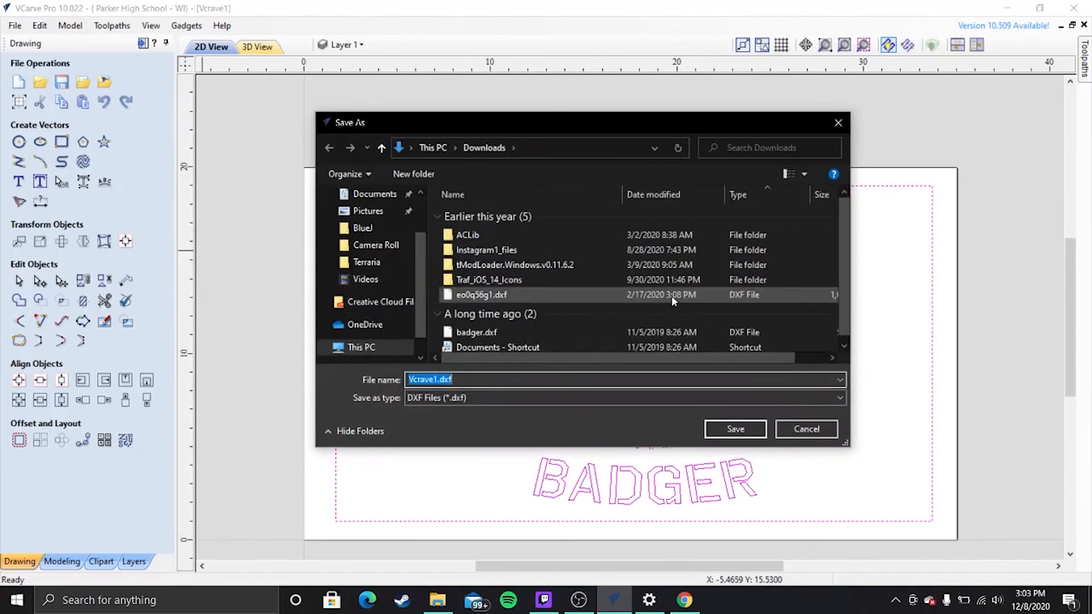
click(804, 430)
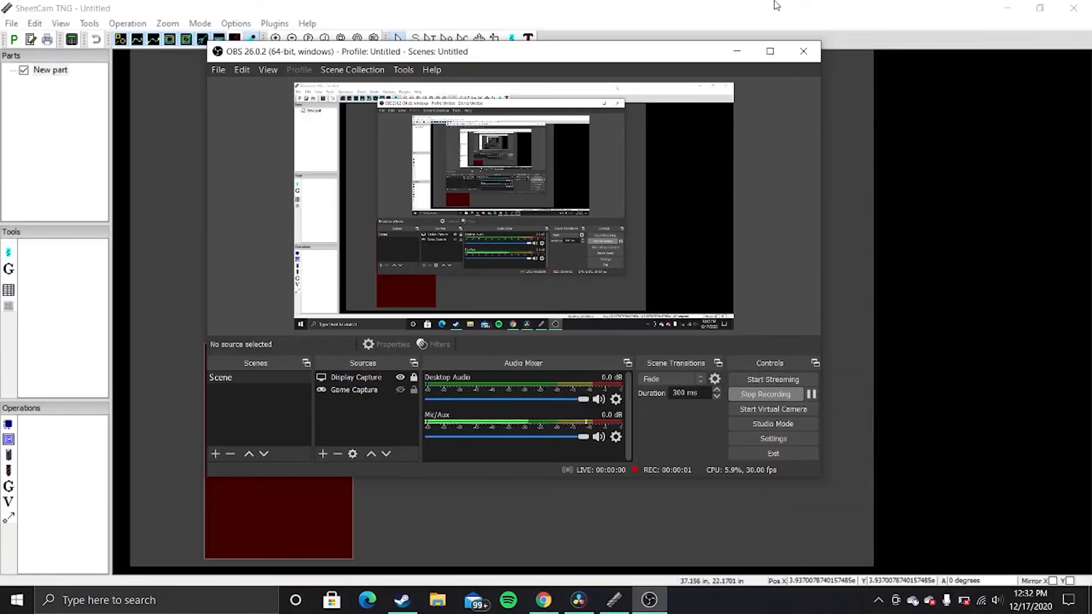
- Switch to SheetCam TNG and start importing a drawing
click(735, 57)
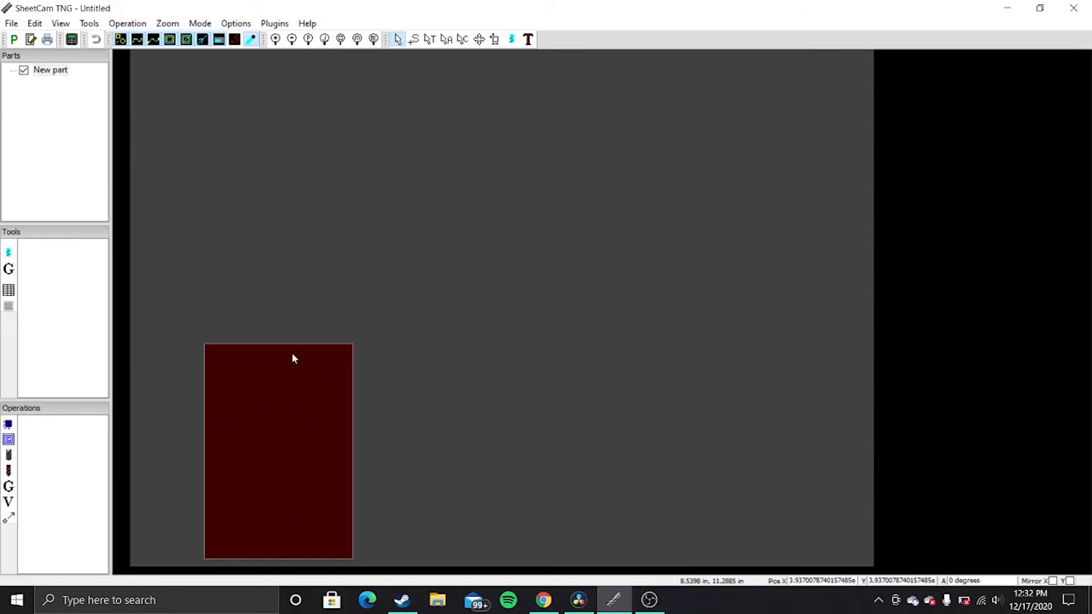
click(17, 24)
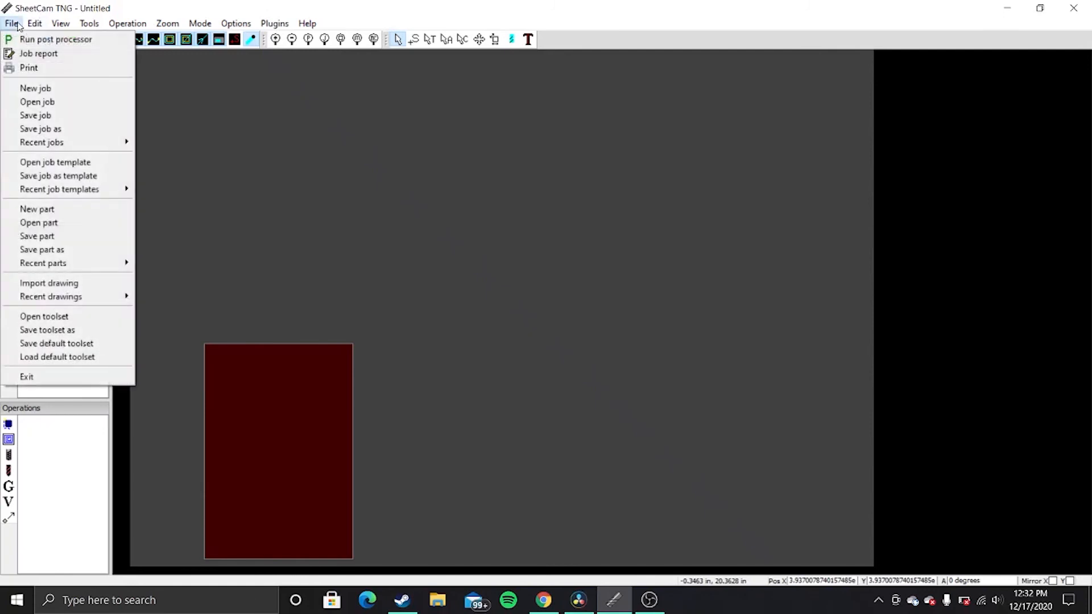
click(78, 284)
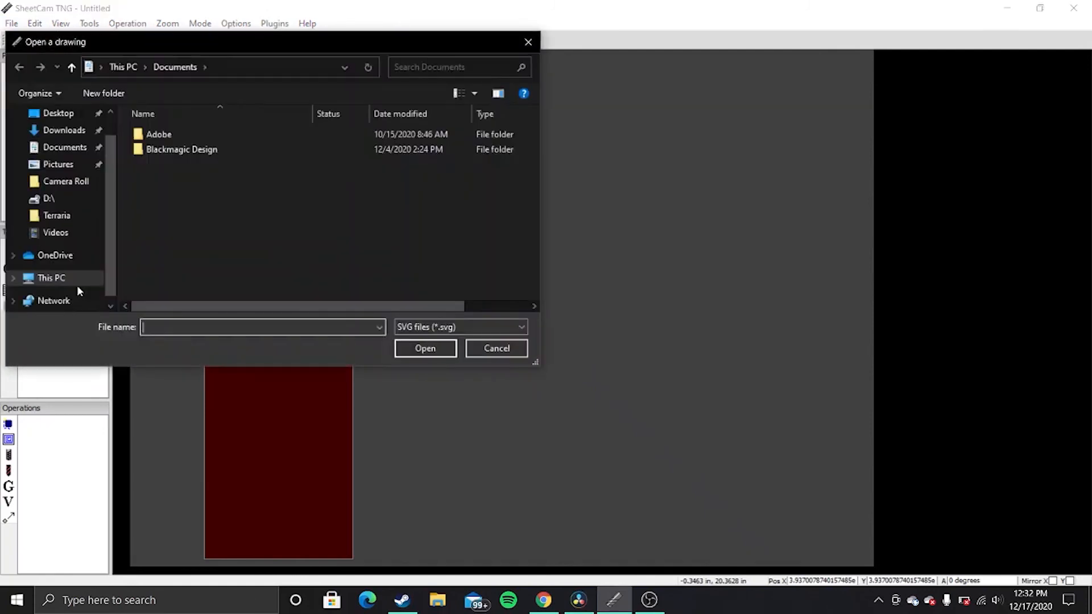
- Look through the Downloads, Documents, Desktop, Pictures and other common folders for the badger drawing file
click(80, 147)
click(75, 131)
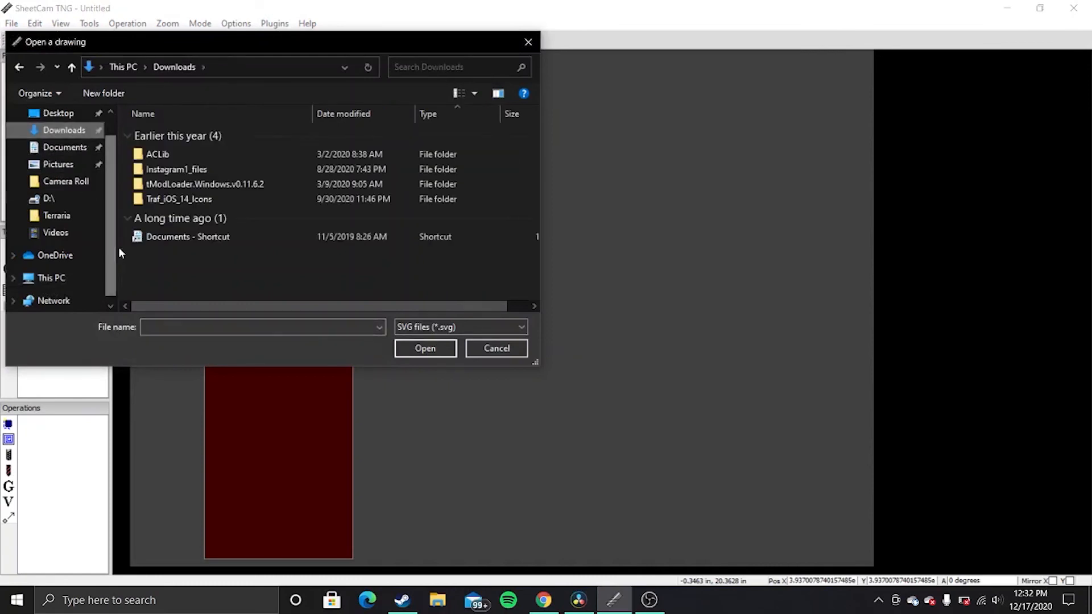
click(61, 147)
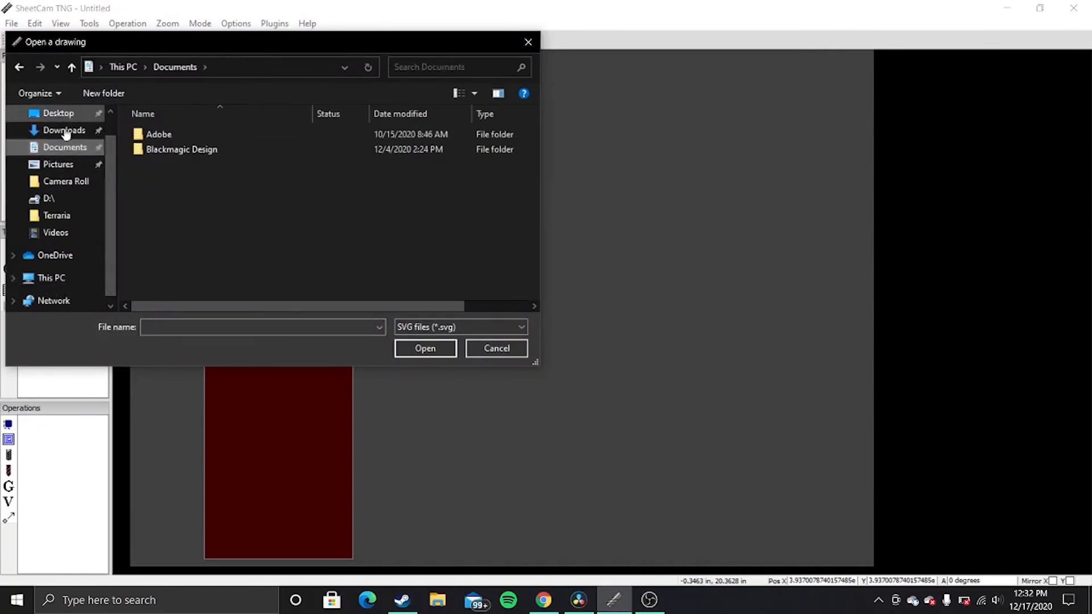
click(53, 277)
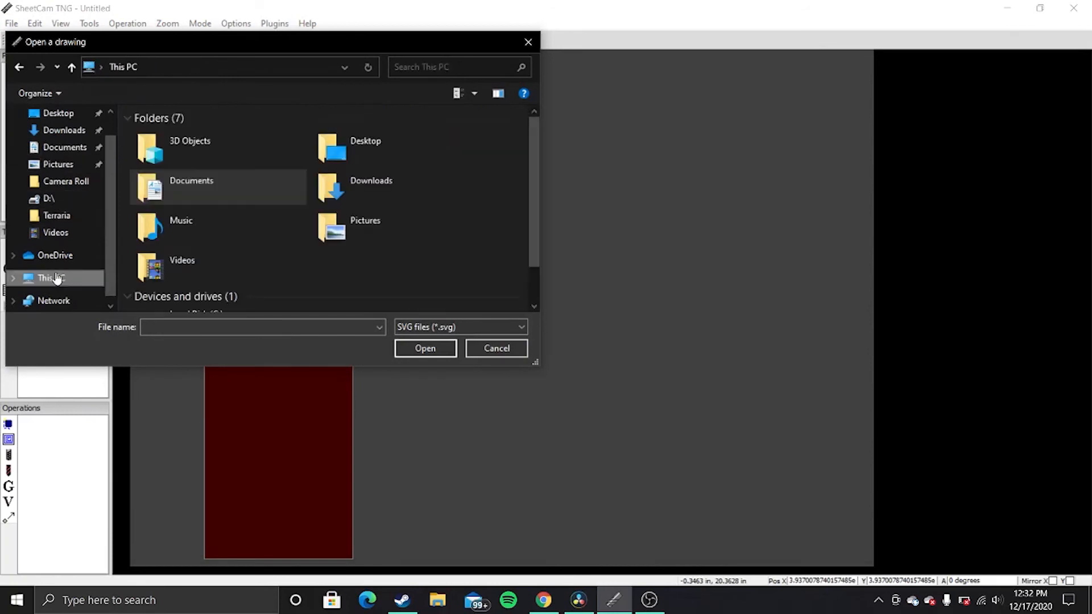
double_click(358, 200)
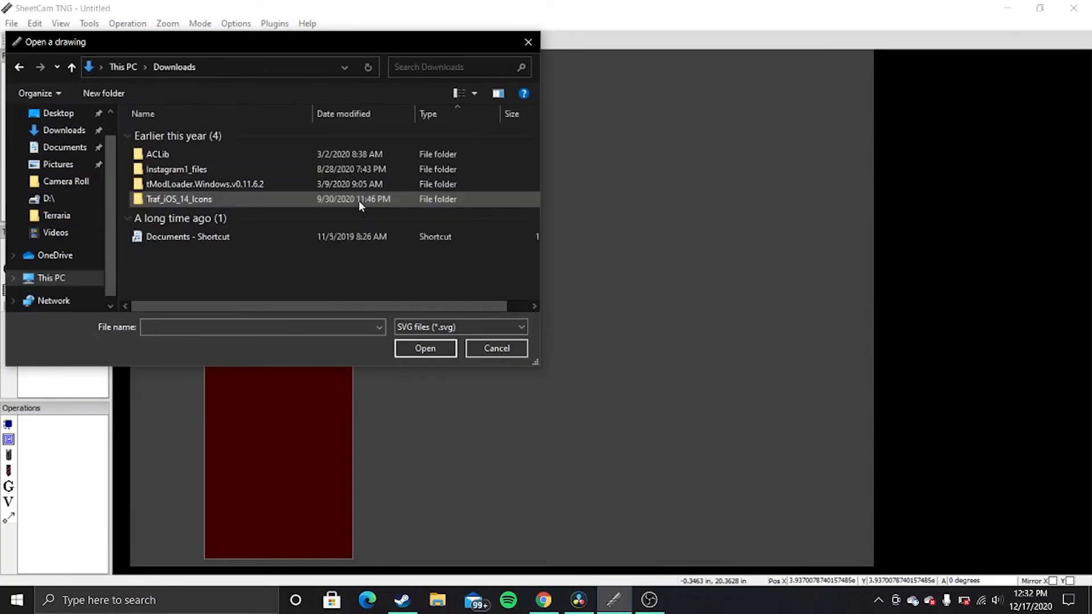
click(59, 129)
click(60, 114)
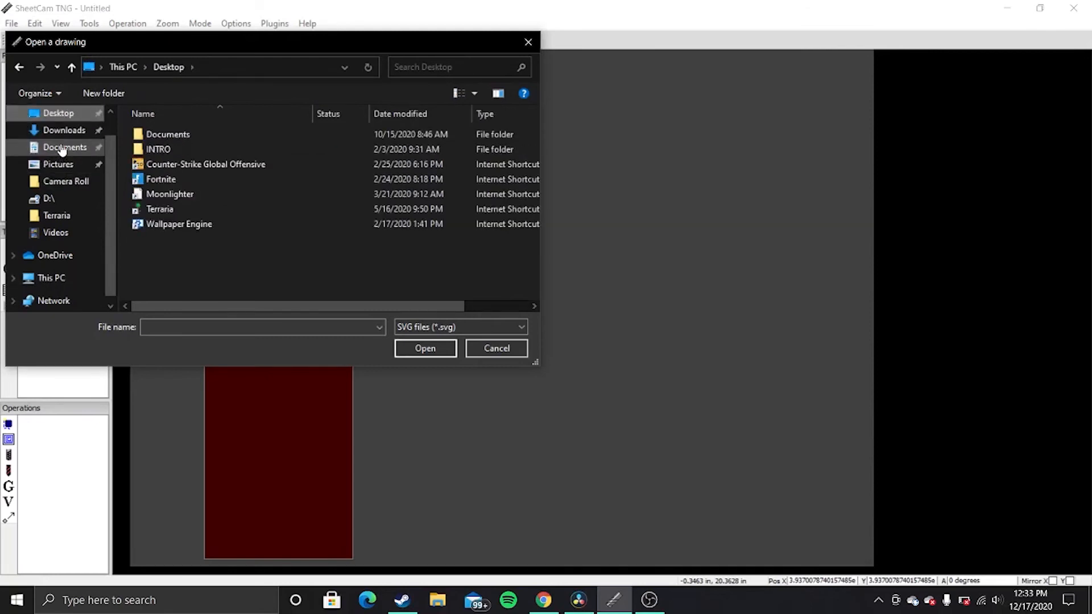
click(62, 148)
click(61, 165)
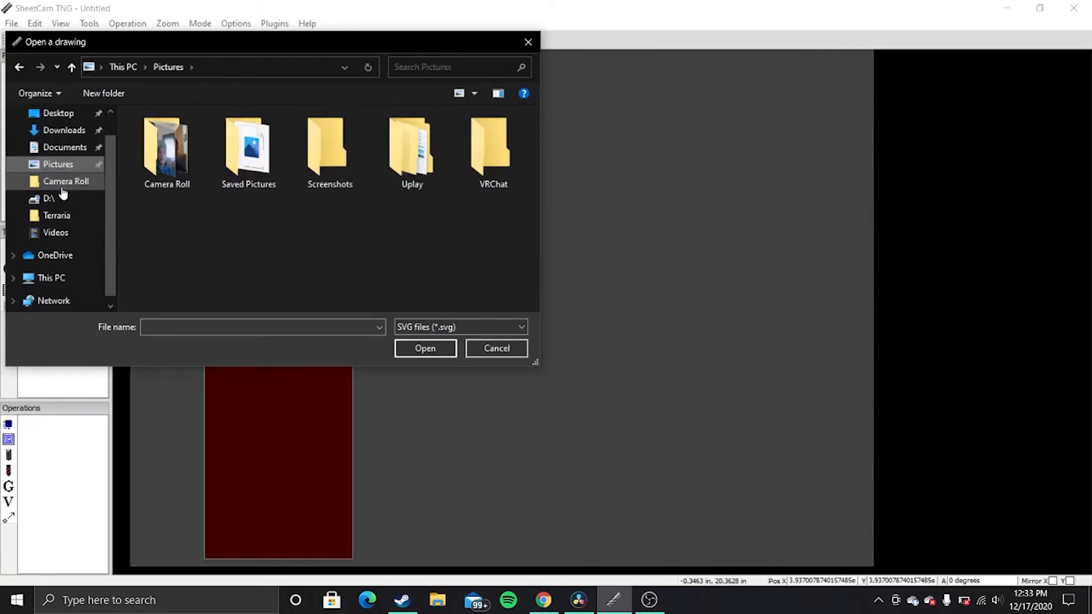
click(62, 185)
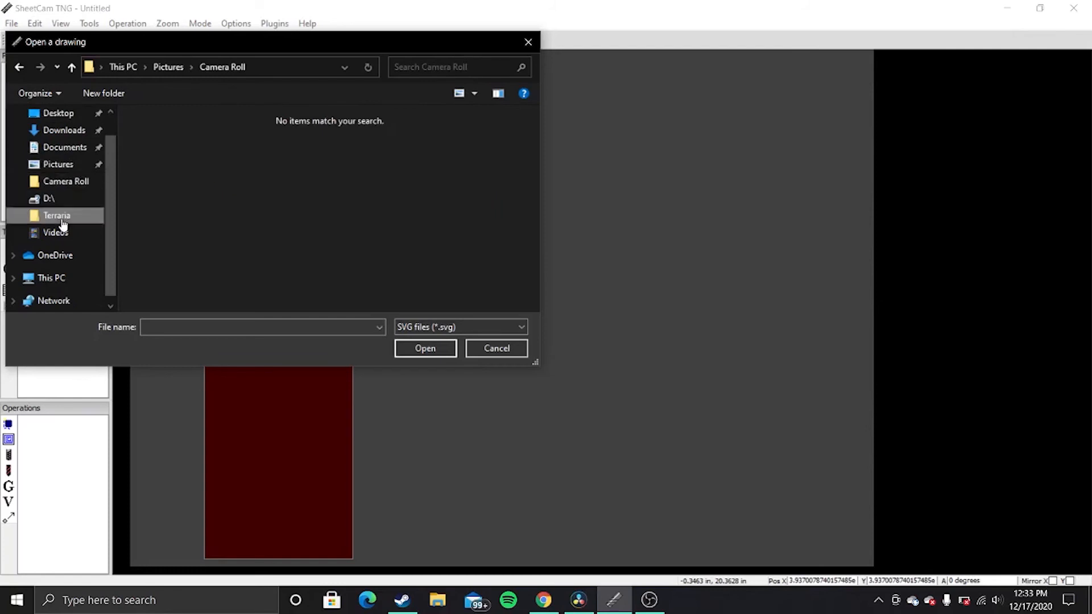
click(59, 216)
scroll(86, 234, down, 1)
click(57, 262)
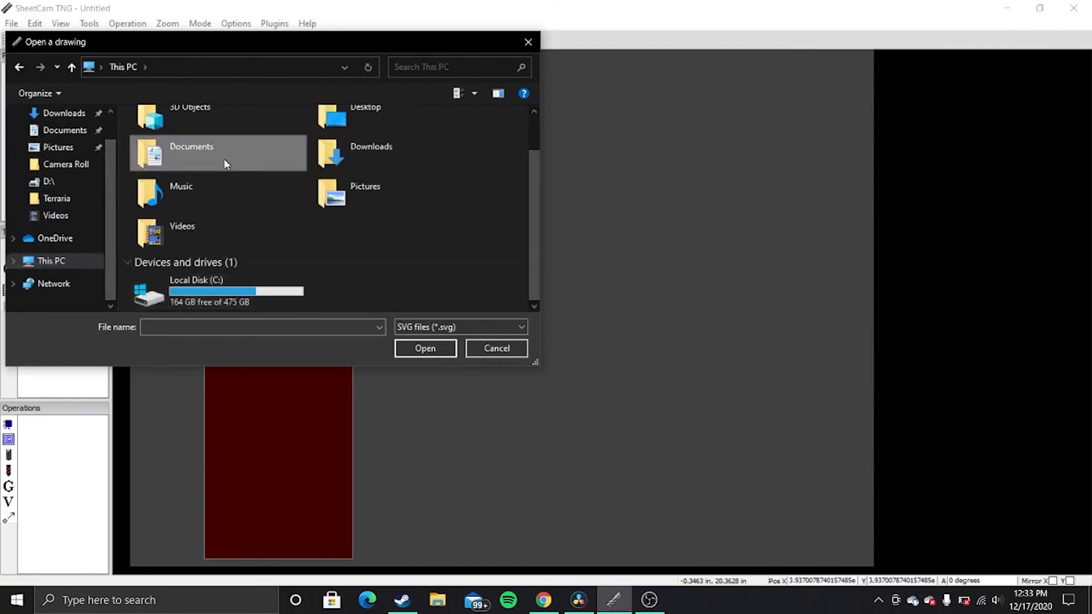
double_click(224, 161)
click(19, 67)
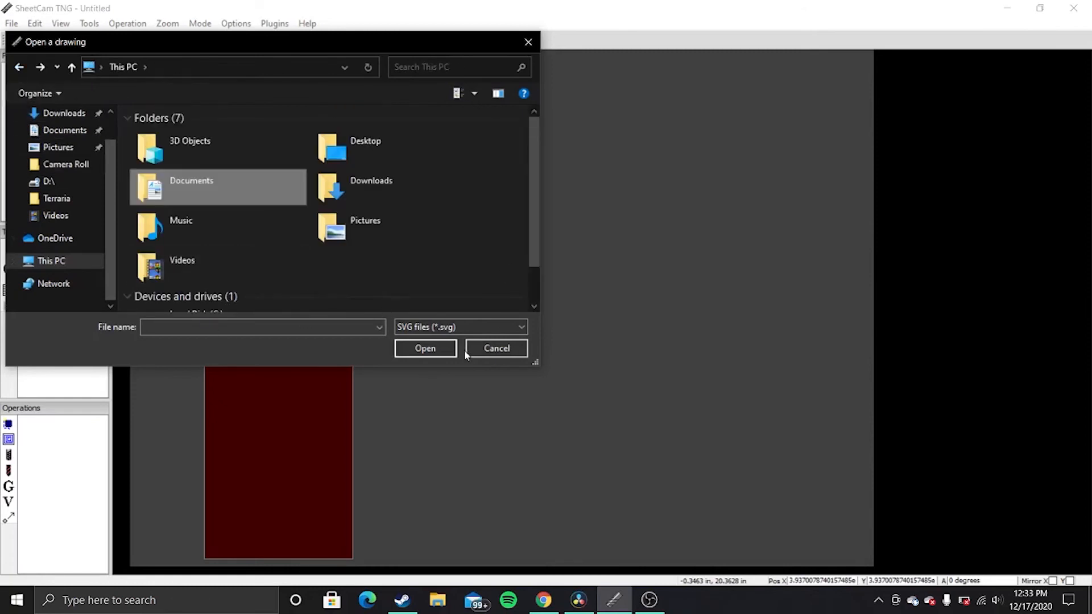
- Import badger.dxf from the Downloads folder as a DXF file, using metric scaling and the bottom-left drawing position
click(473, 332)
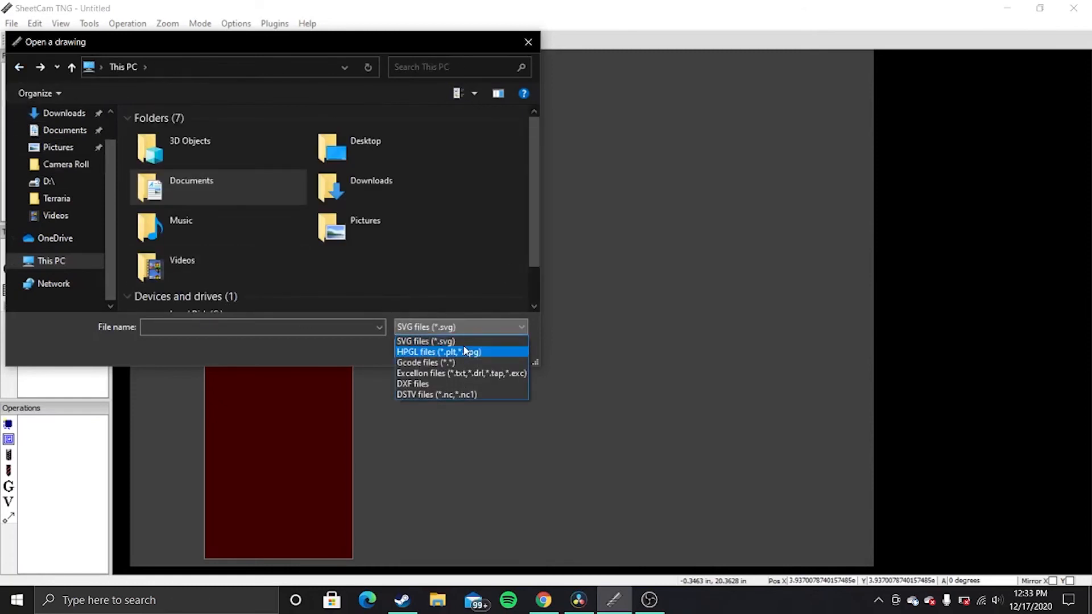
click(465, 384)
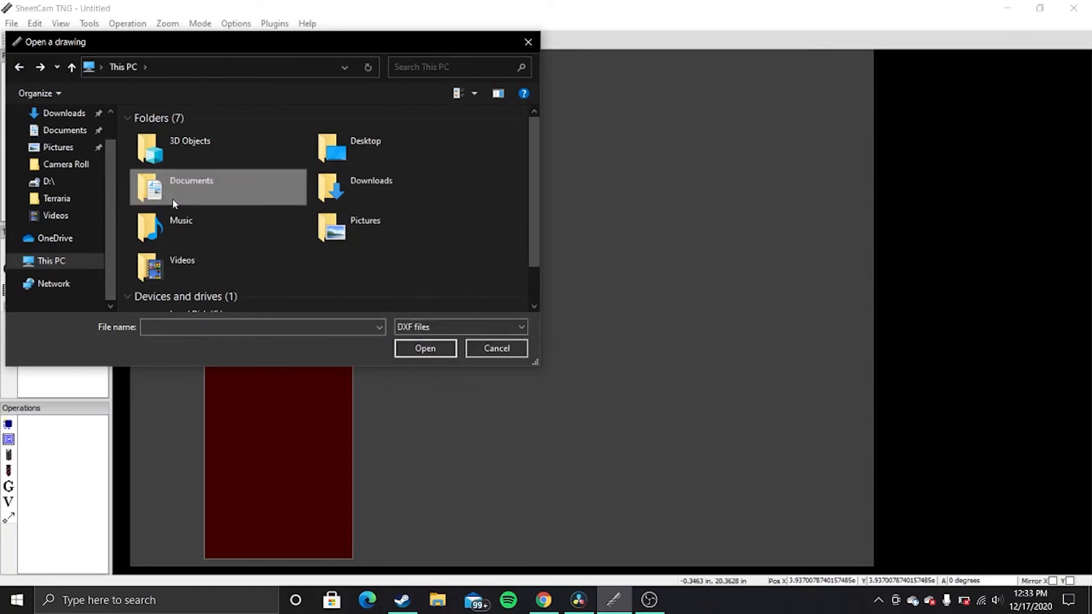
click(50, 113)
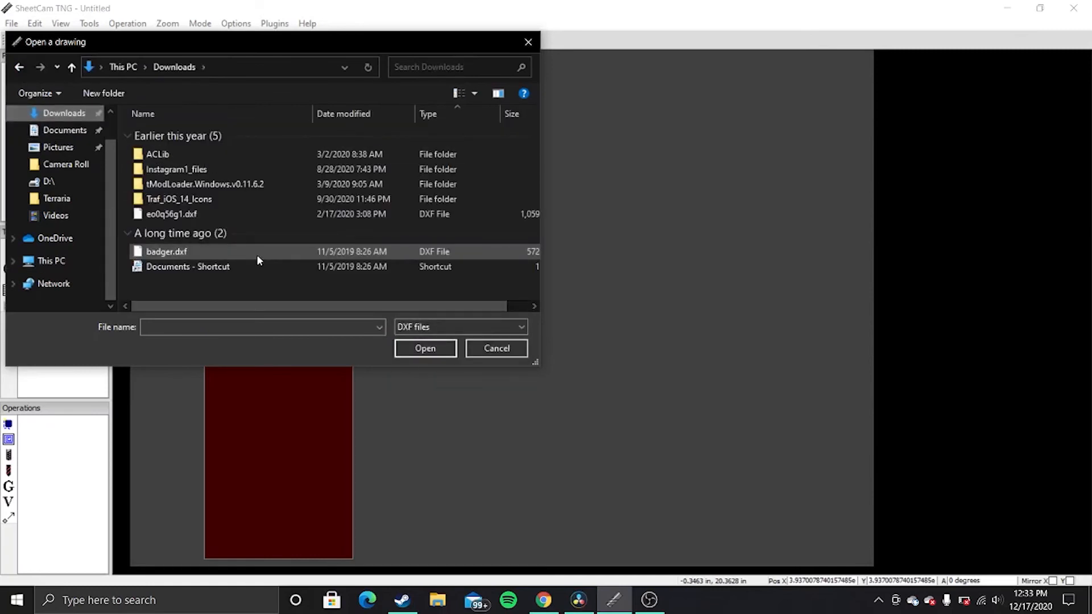
double_click(257, 256)
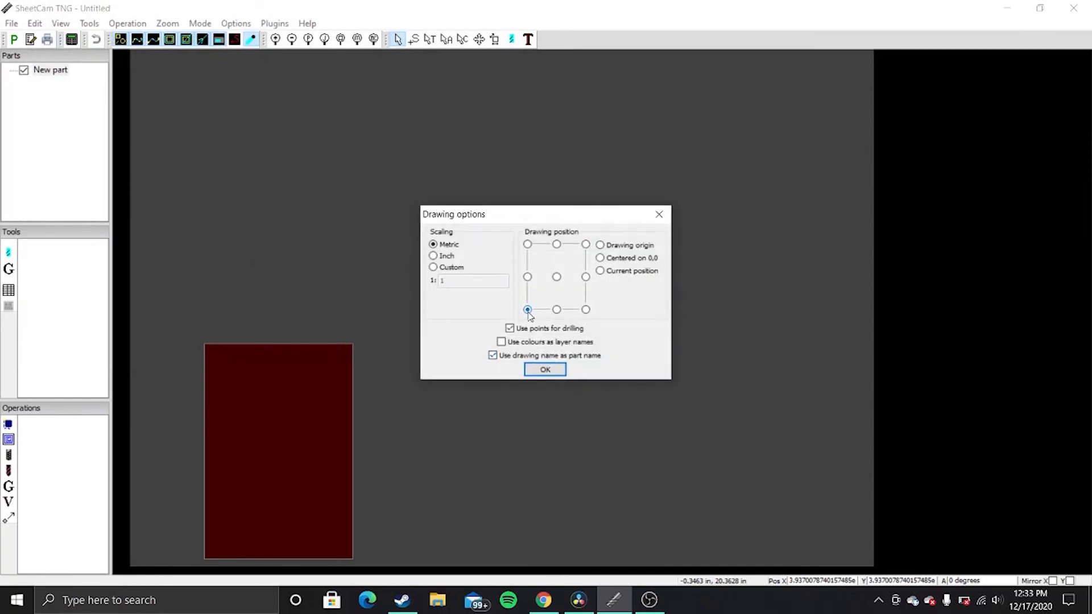
click(546, 370)
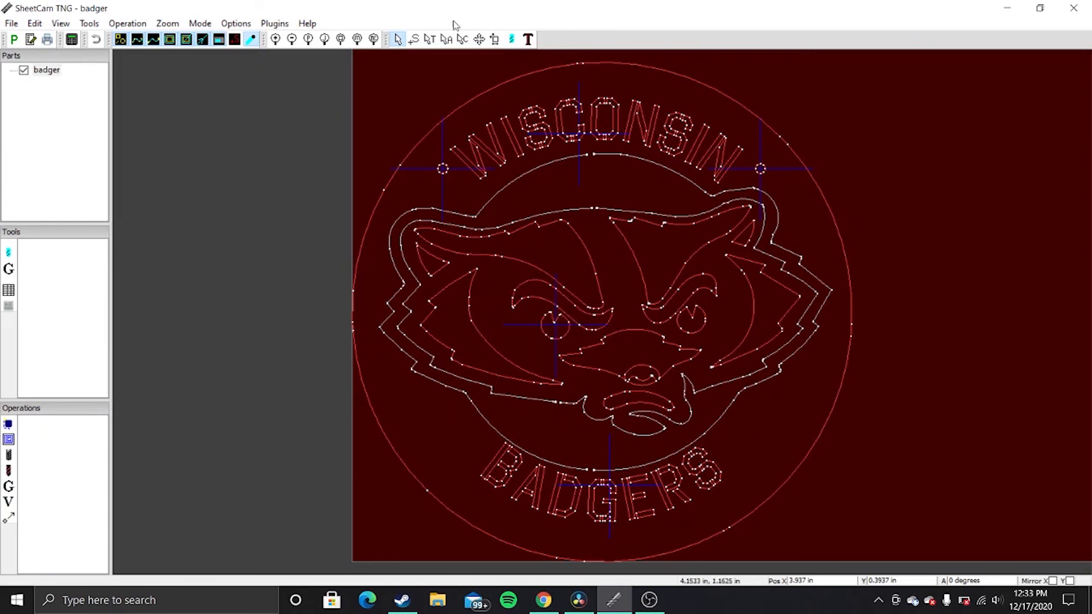
- Nudge the badger part up and right on the sheet to position X 4.1339 in, Y 0.5906 in, and return to contour selection
click(479, 39)
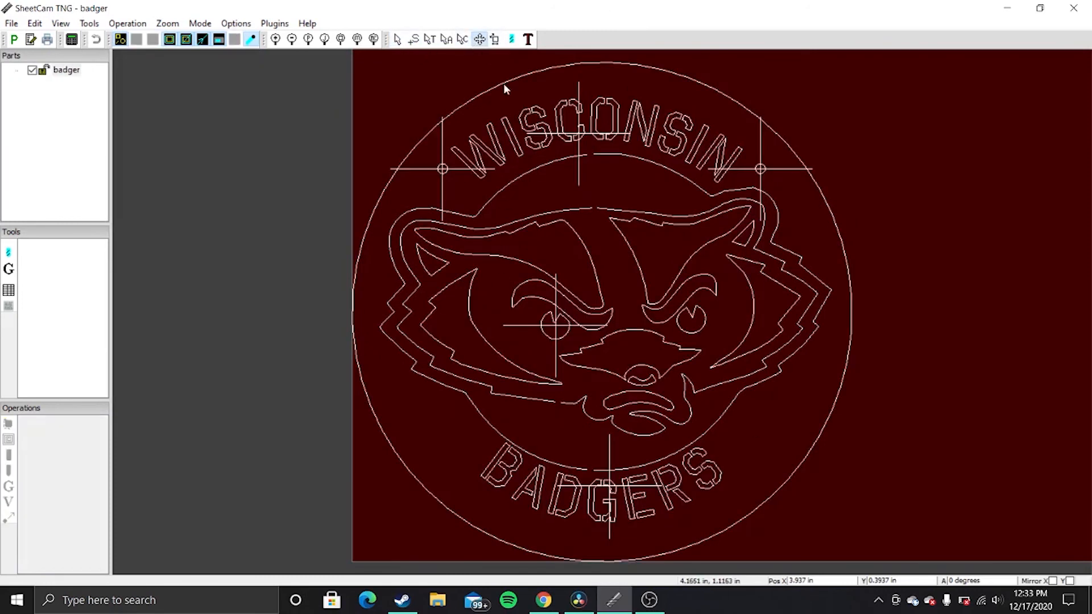
key(Up)
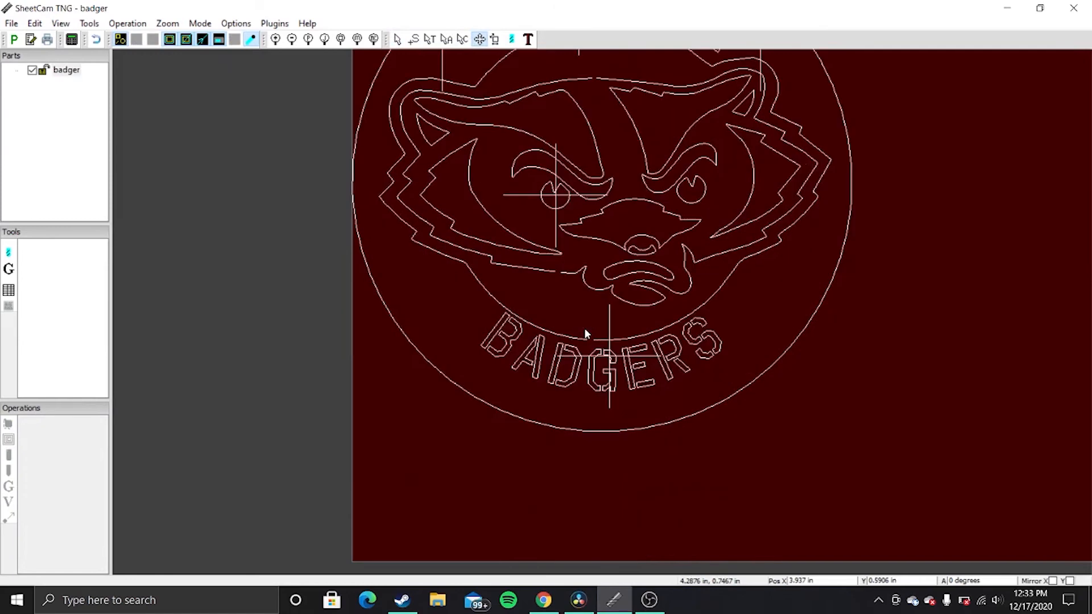
key(Down)
key(Up)
key(Down)
key(Up)
key(Down)
key(Up)
key(Down)
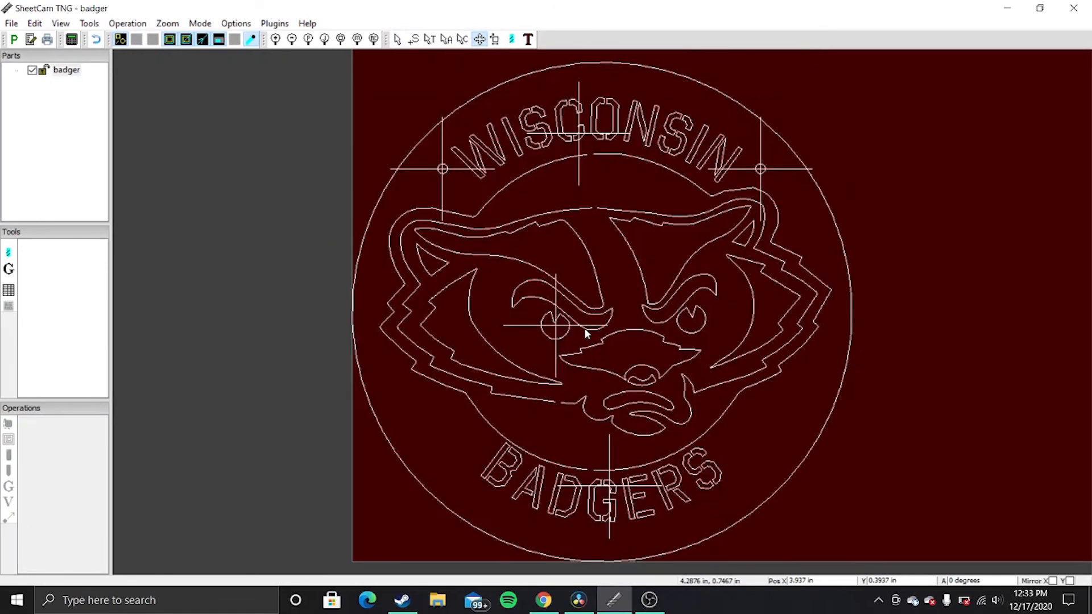
key(Up)
key(Up)
key(Right)
key(Right)
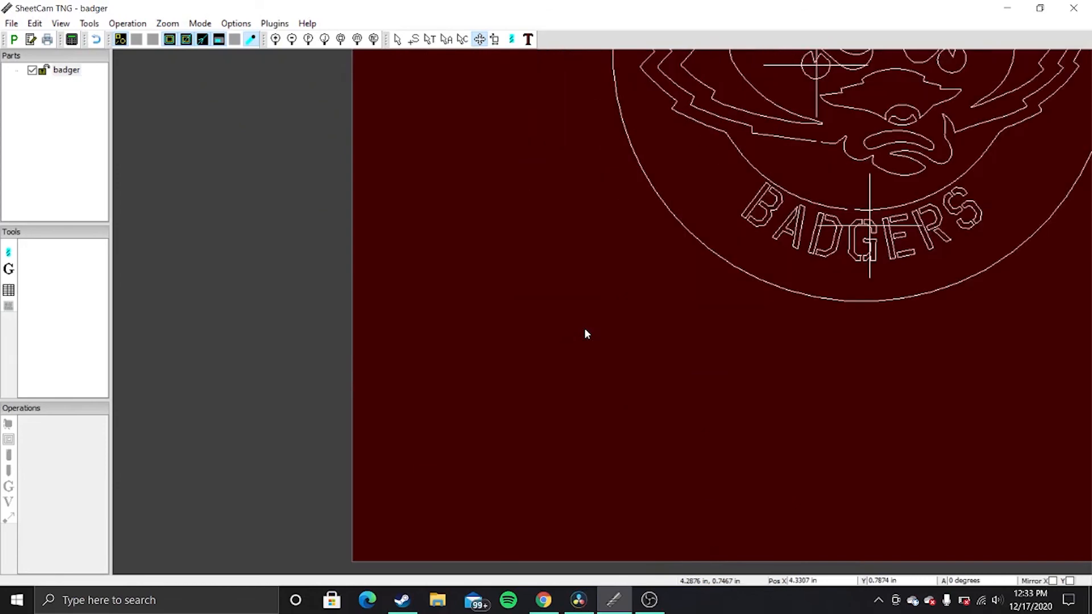
key(Left)
key(Down)
key(Down)
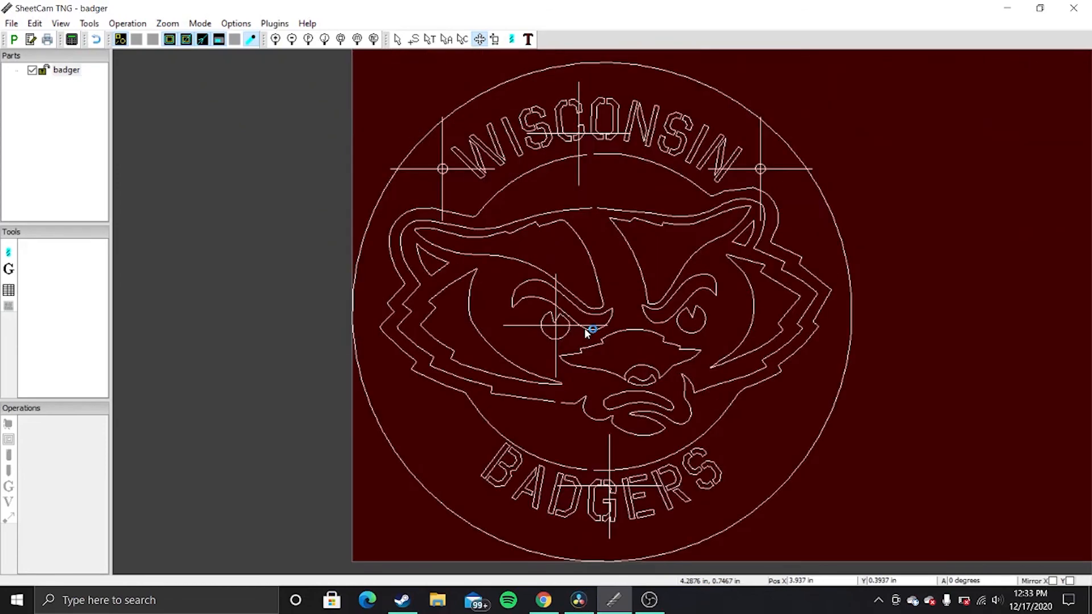
key(Up)
key(Right)
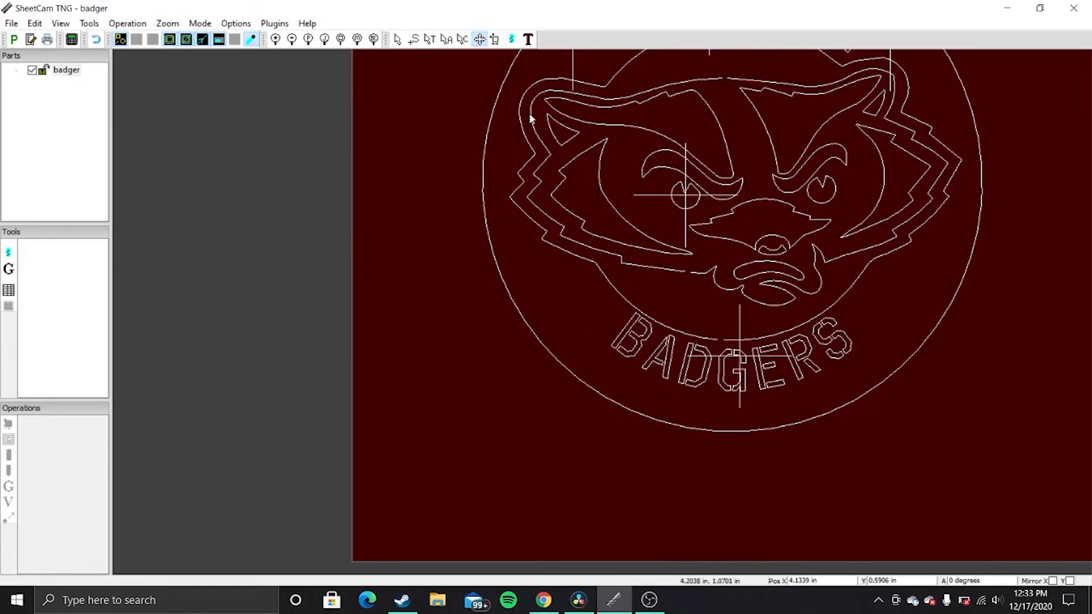
click(481, 39)
click(399, 42)
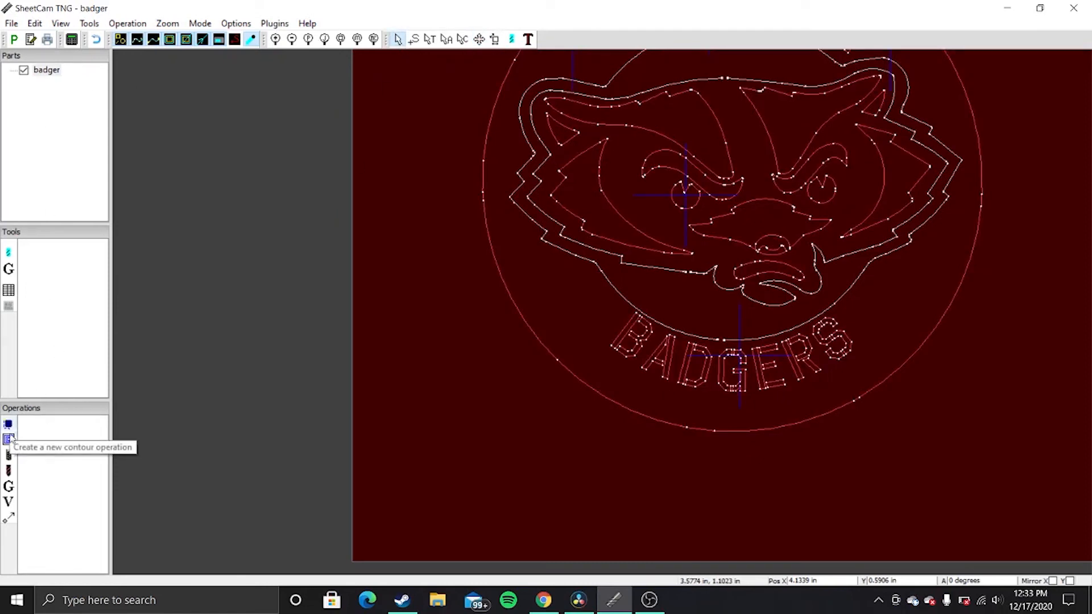
- Open a new contour operation, review its cut start, cut path and notes settings, and cancel it
key(super)
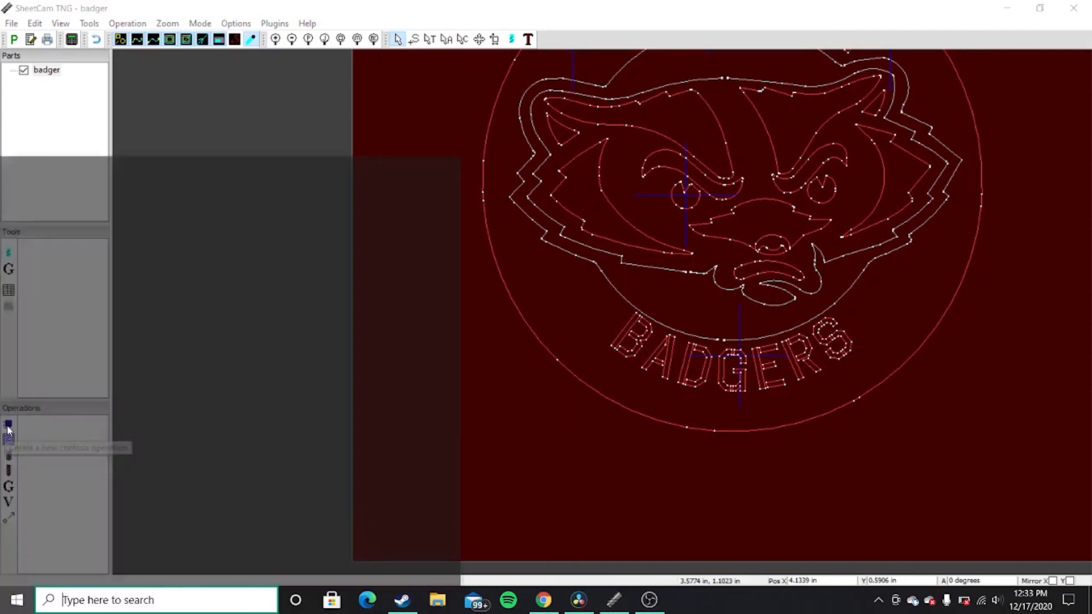
key(super)
click(8, 427)
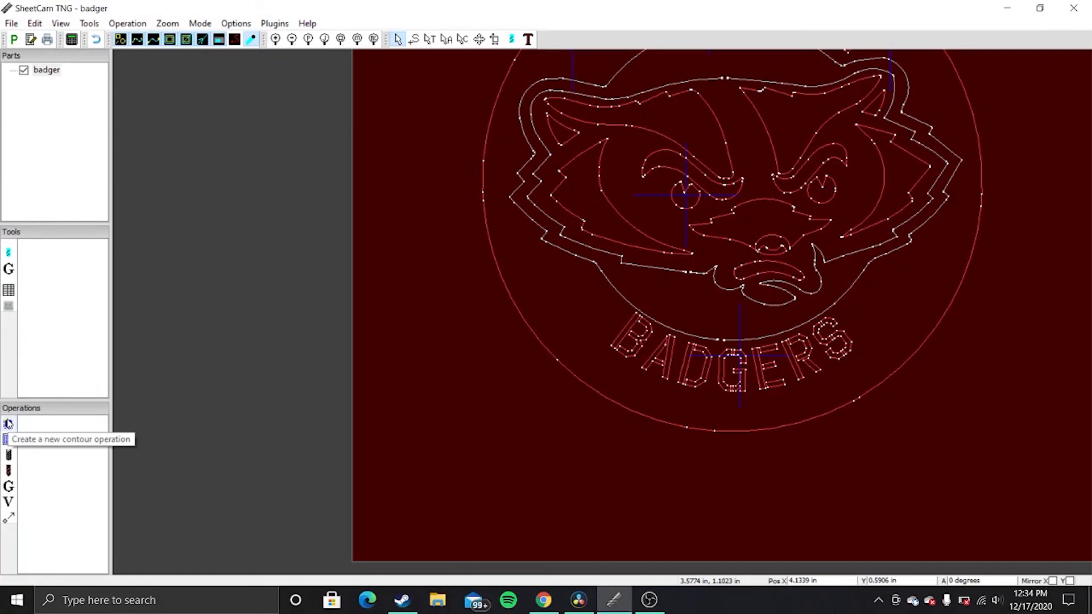
click(8, 424)
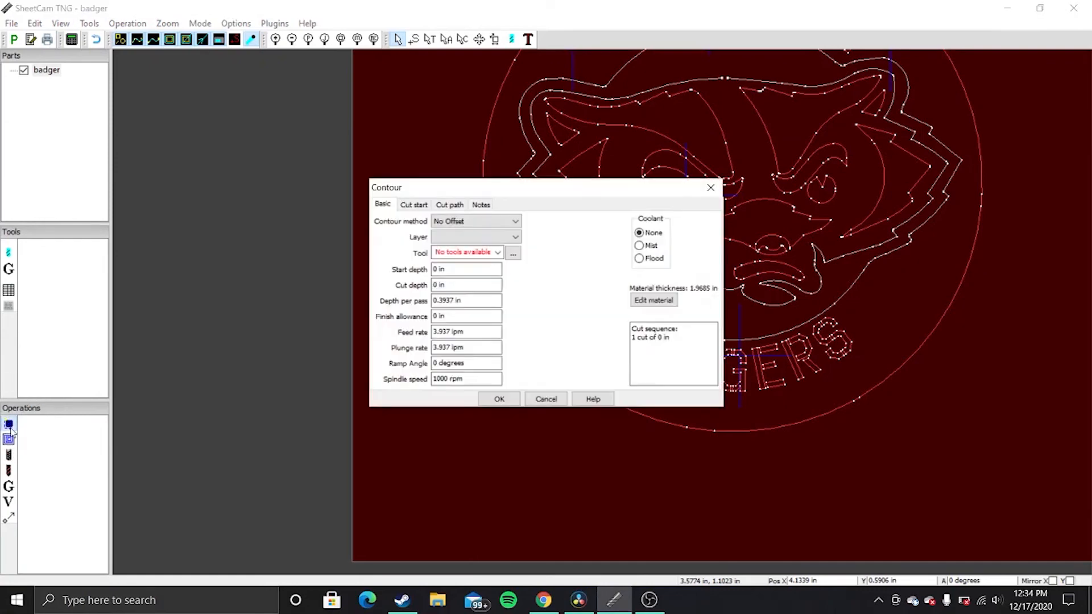
click(421, 206)
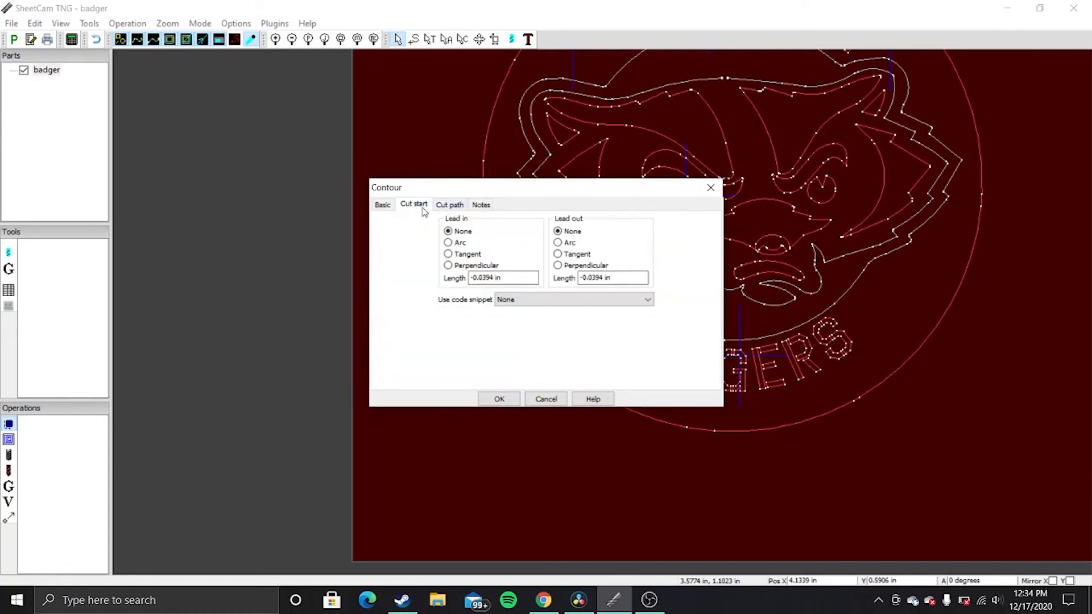
click(462, 205)
click(481, 204)
click(449, 205)
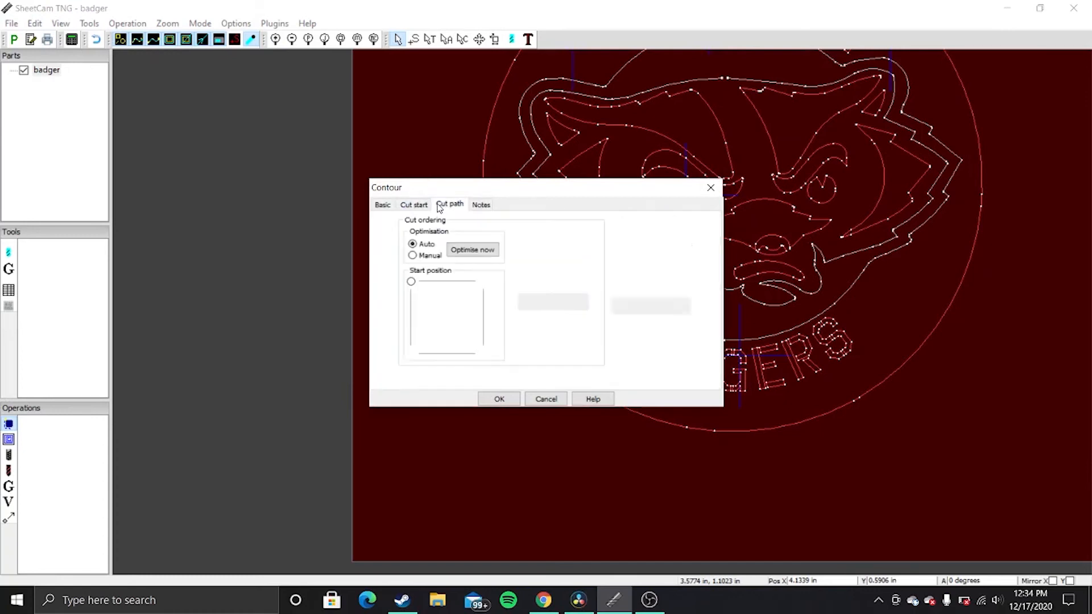
click(547, 398)
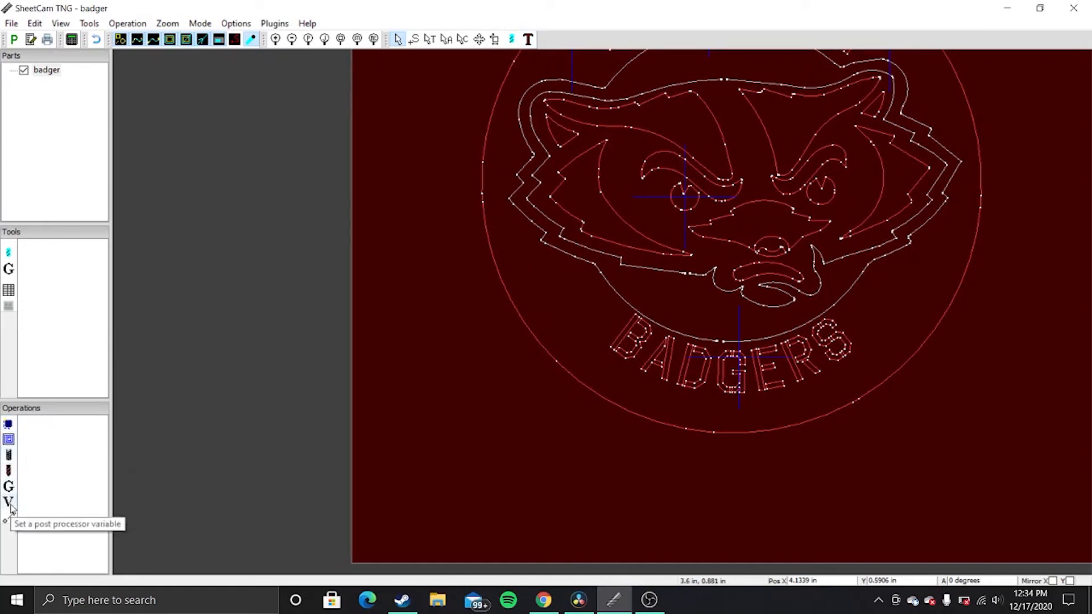
click(9, 424)
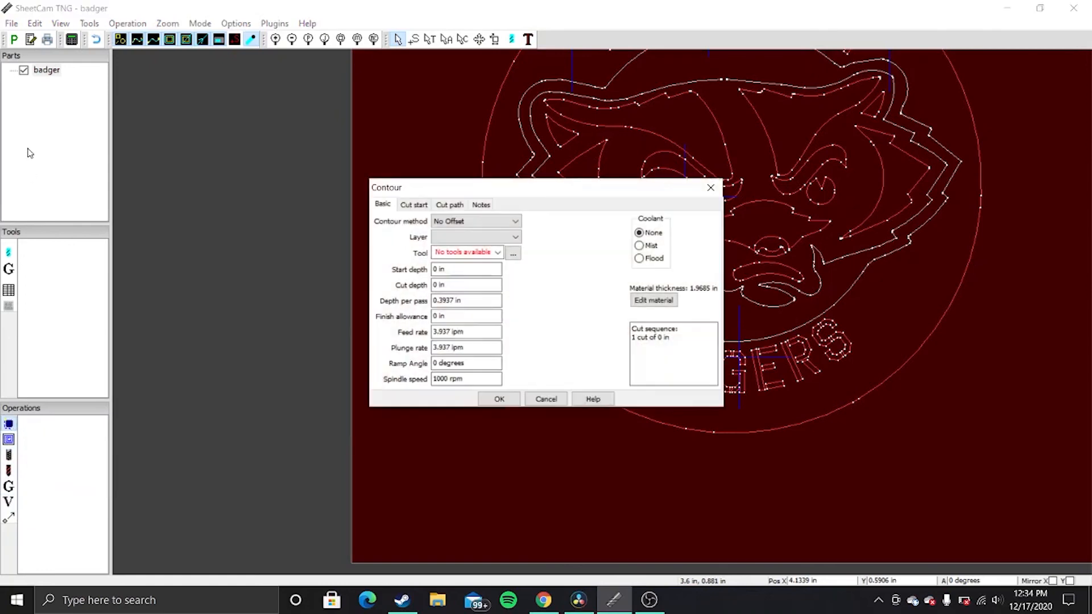
click(505, 405)
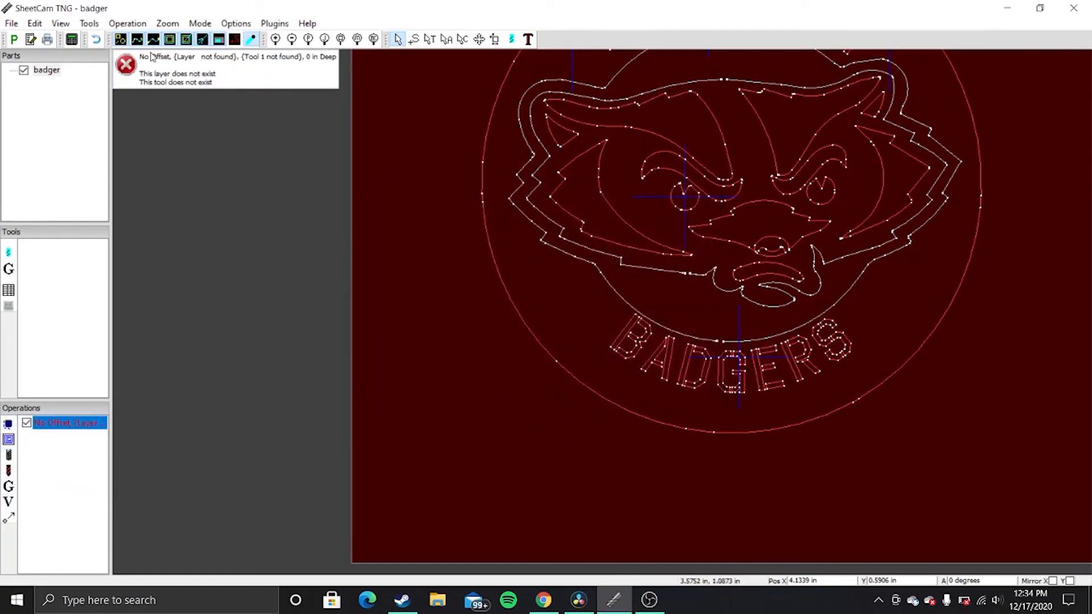
click(8, 252)
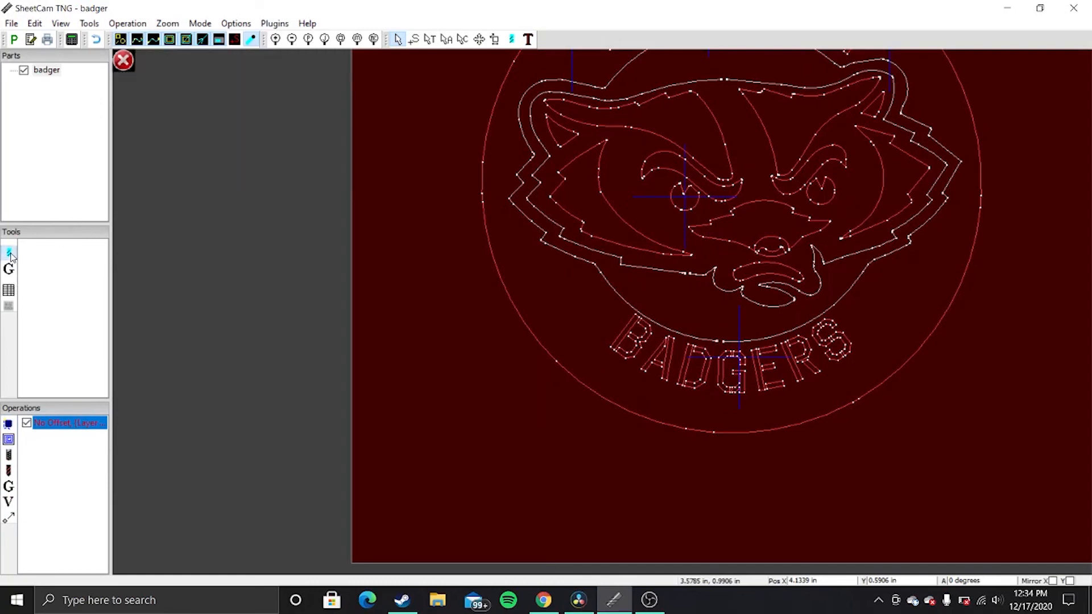
click(474, 195)
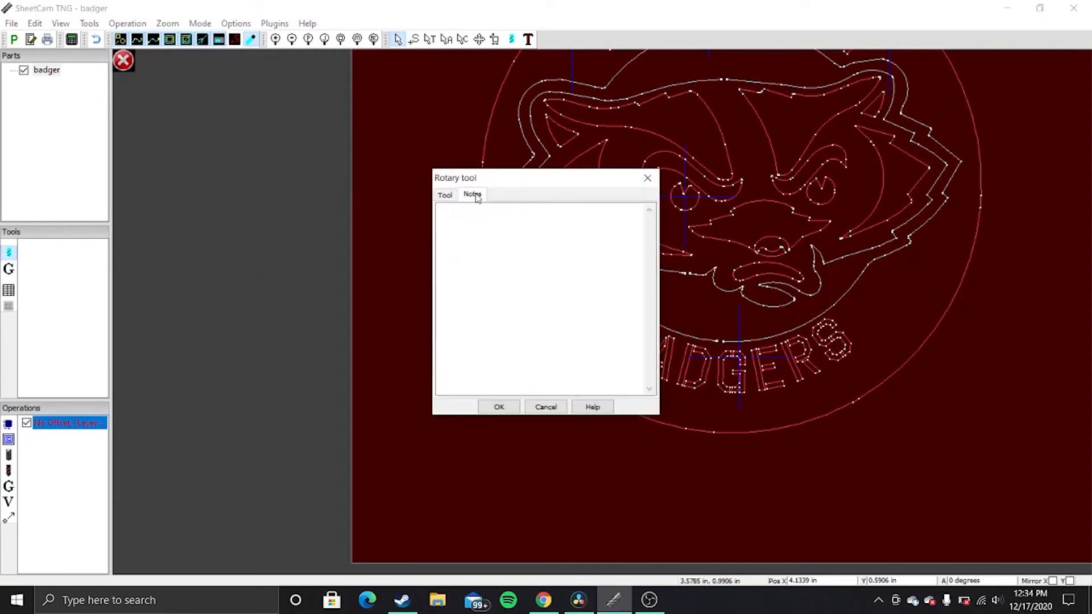
click(648, 178)
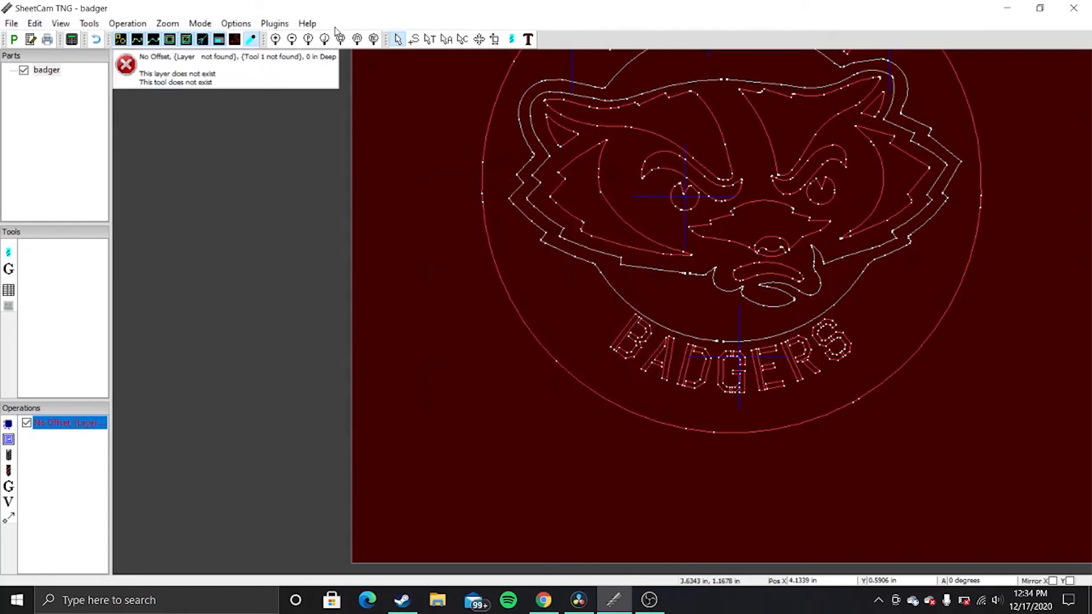
click(308, 24)
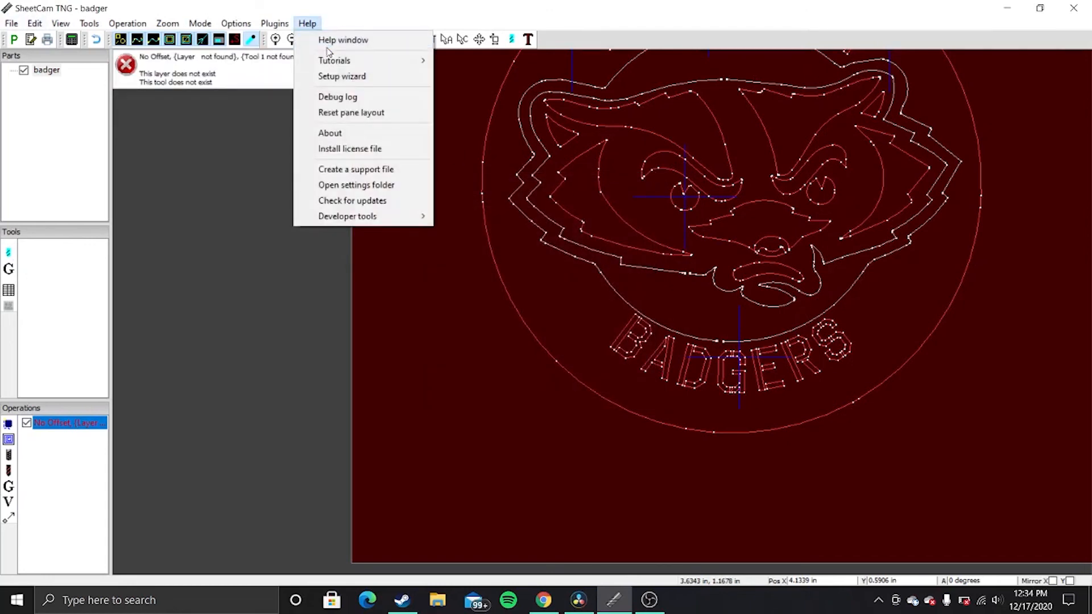
click(232, 169)
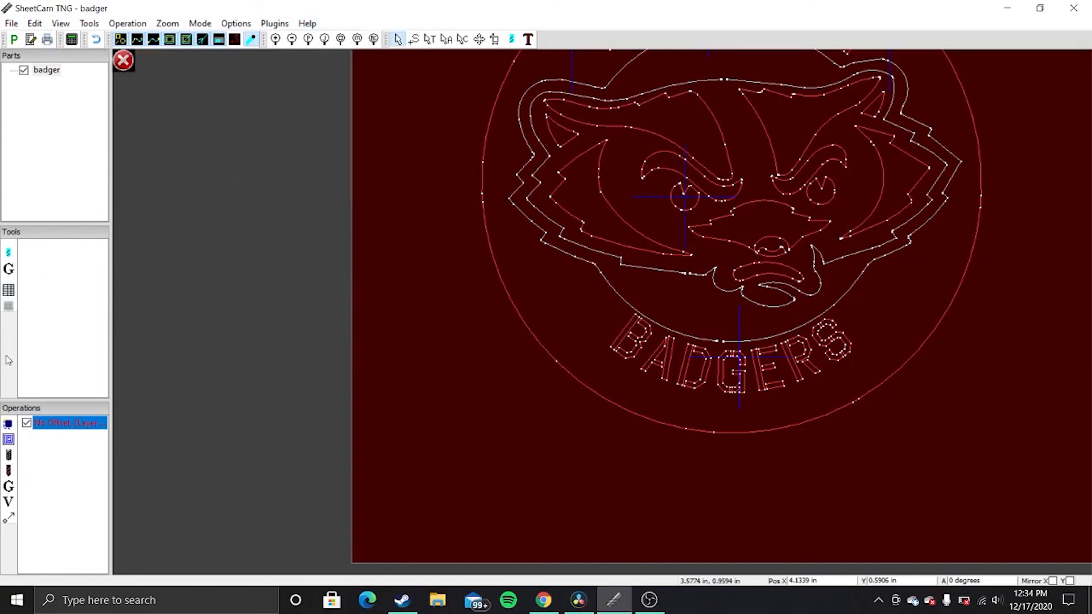
right_click(45, 426)
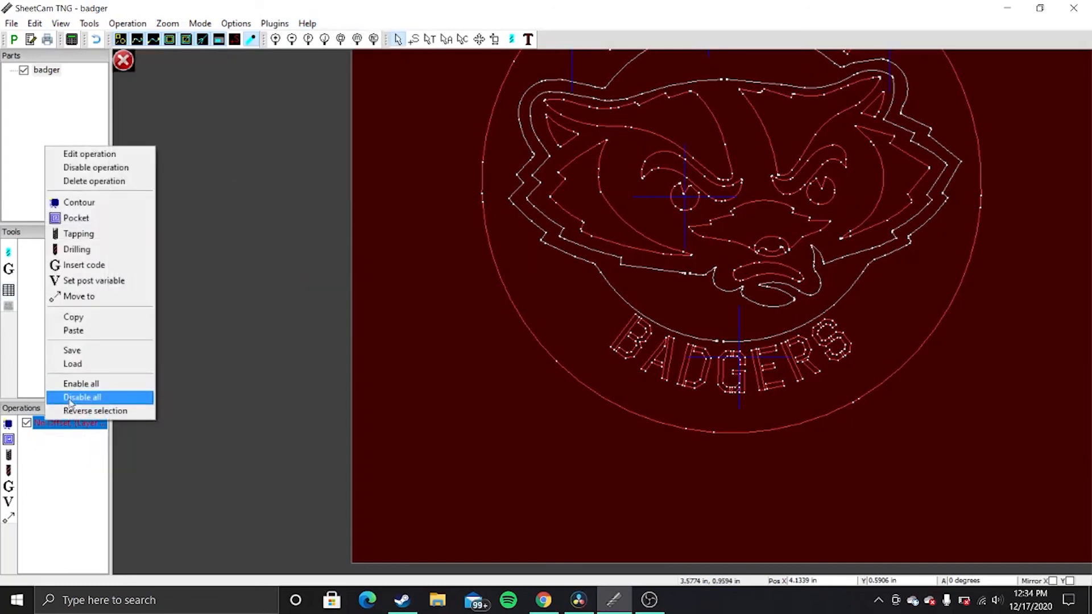
click(108, 181)
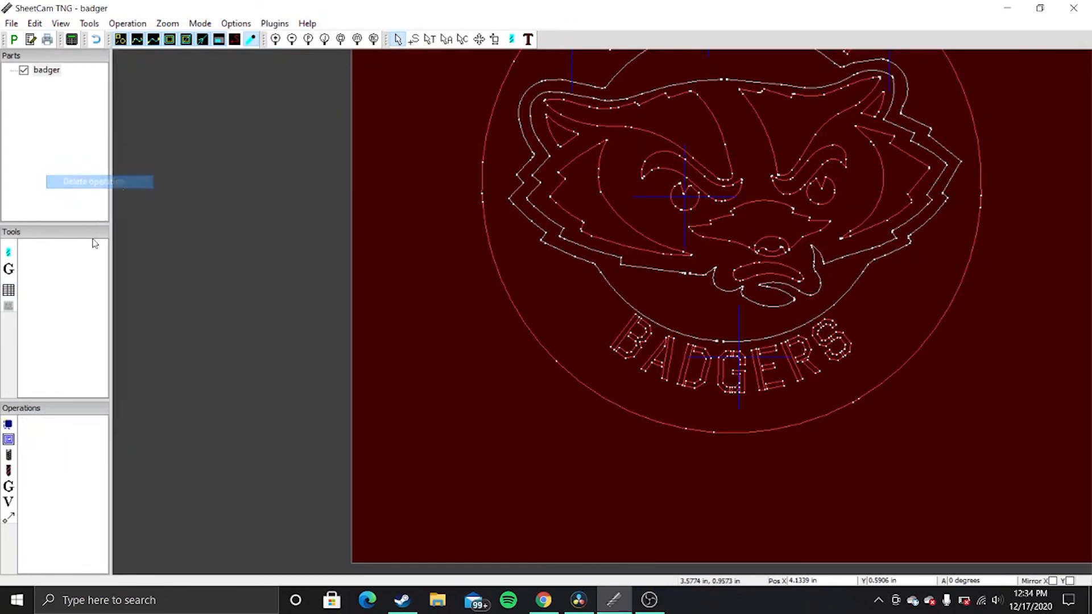
- Try to add a contour operation for the BADGER layer using the Outside Offset method
click(10, 424)
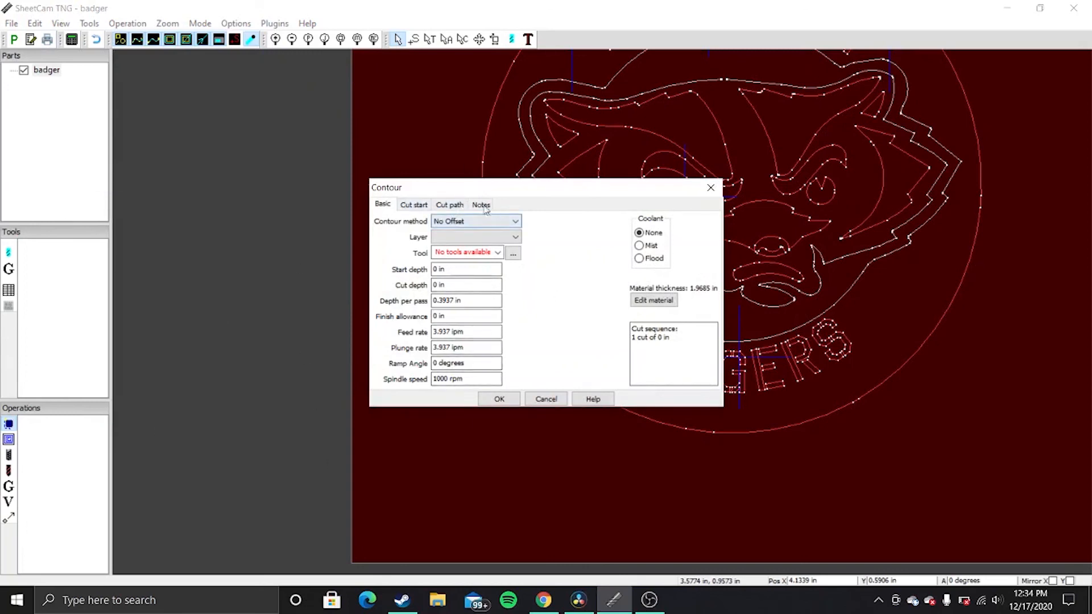
click(495, 222)
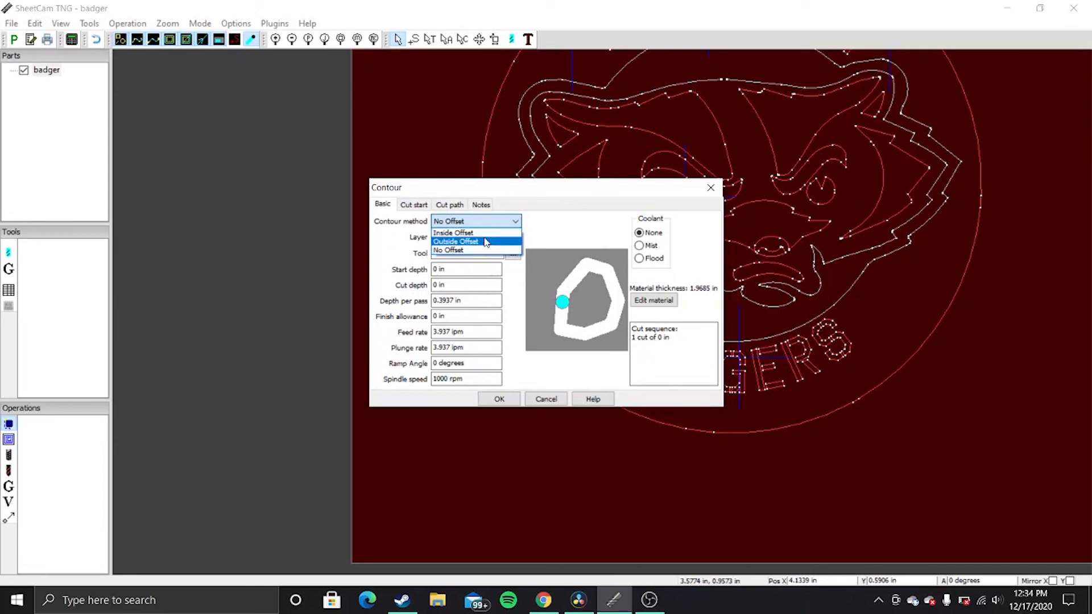
click(486, 241)
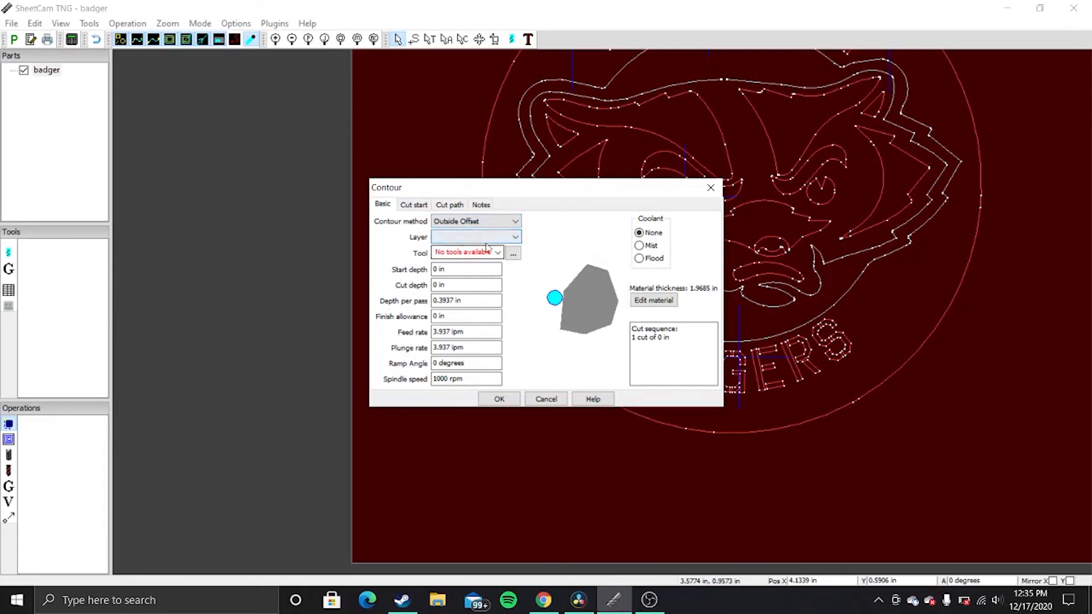
click(488, 238)
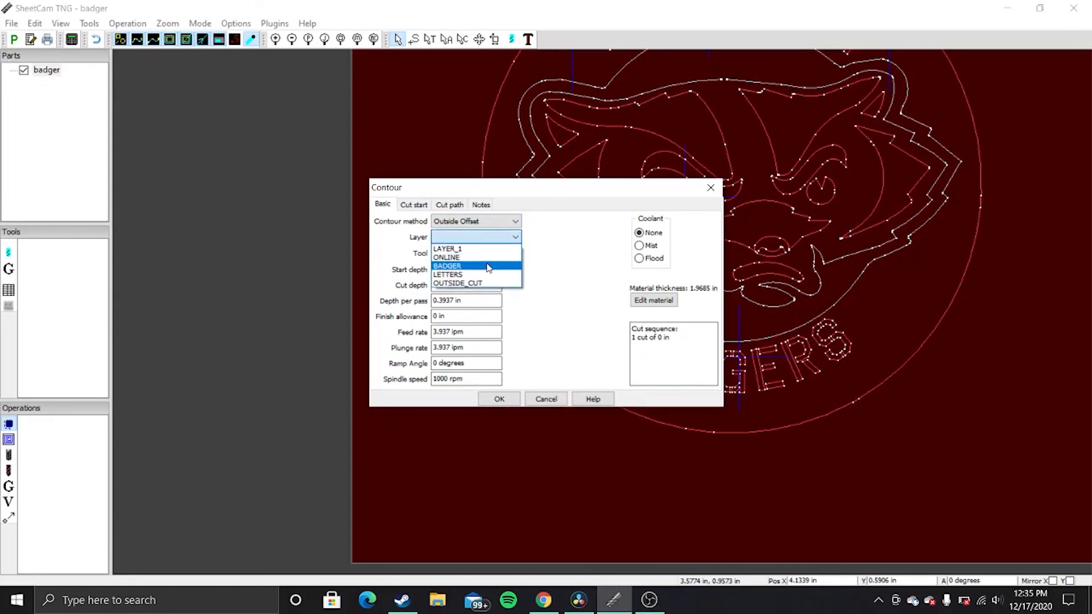
click(488, 266)
click(505, 252)
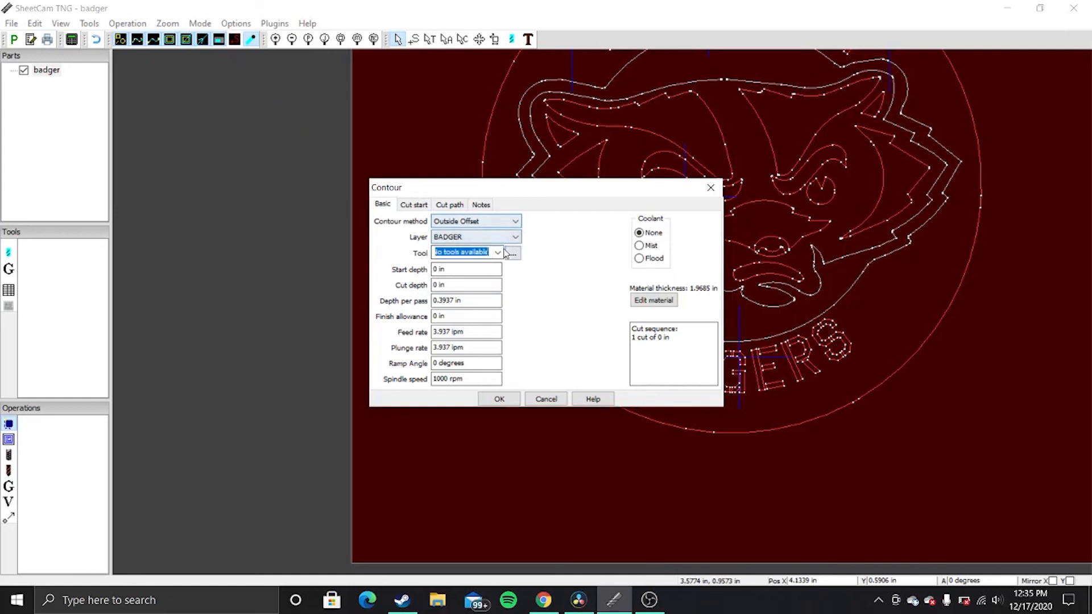
click(498, 253)
click(517, 254)
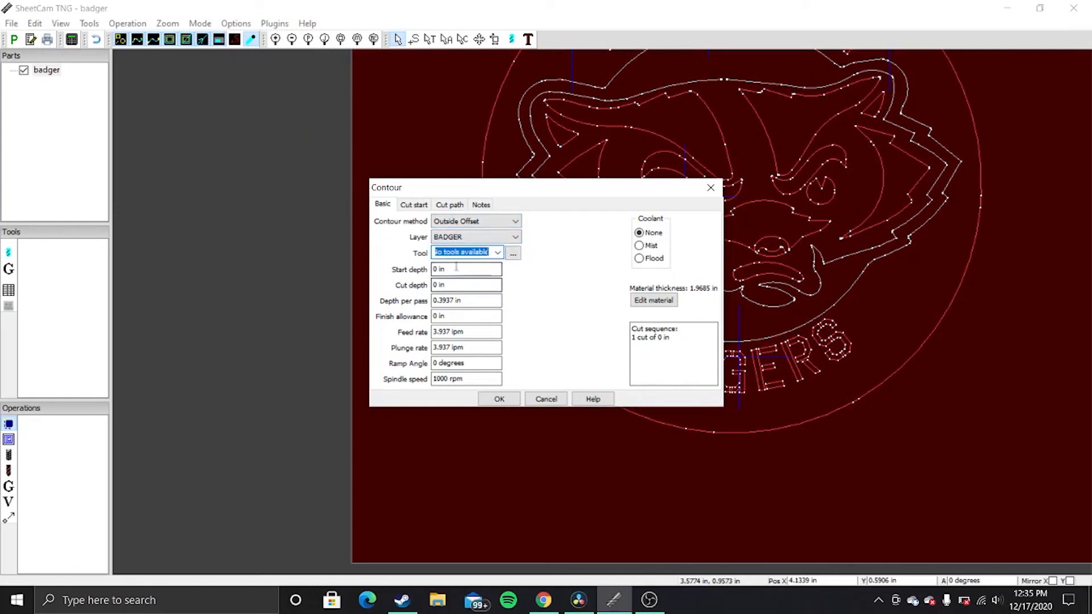
click(499, 399)
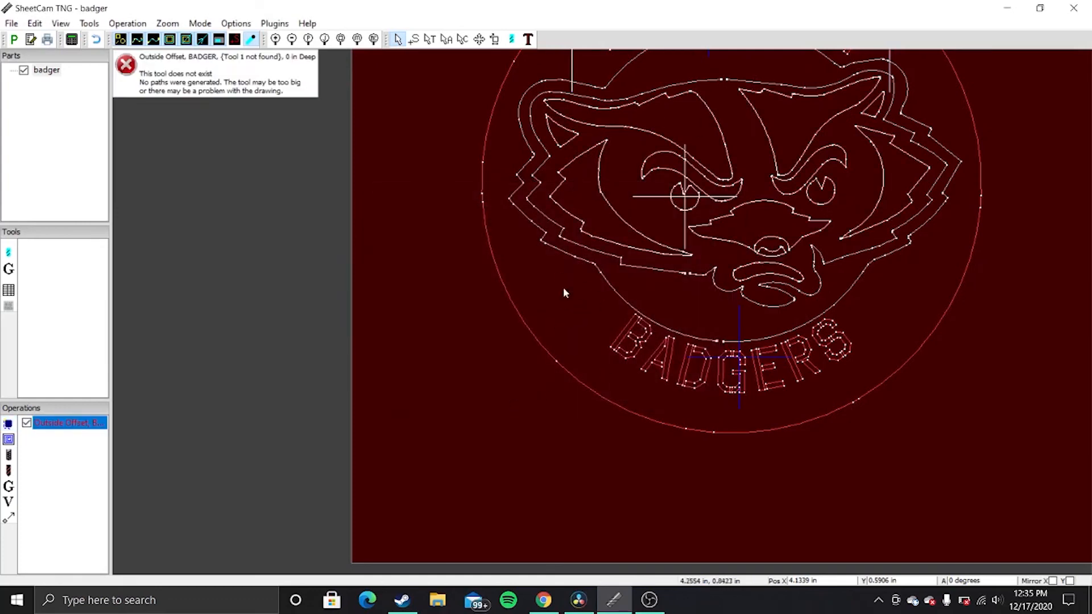
- Add a No Offset contour operation for the BADGER layer and delete the Outside Offset operation
click(8, 425)
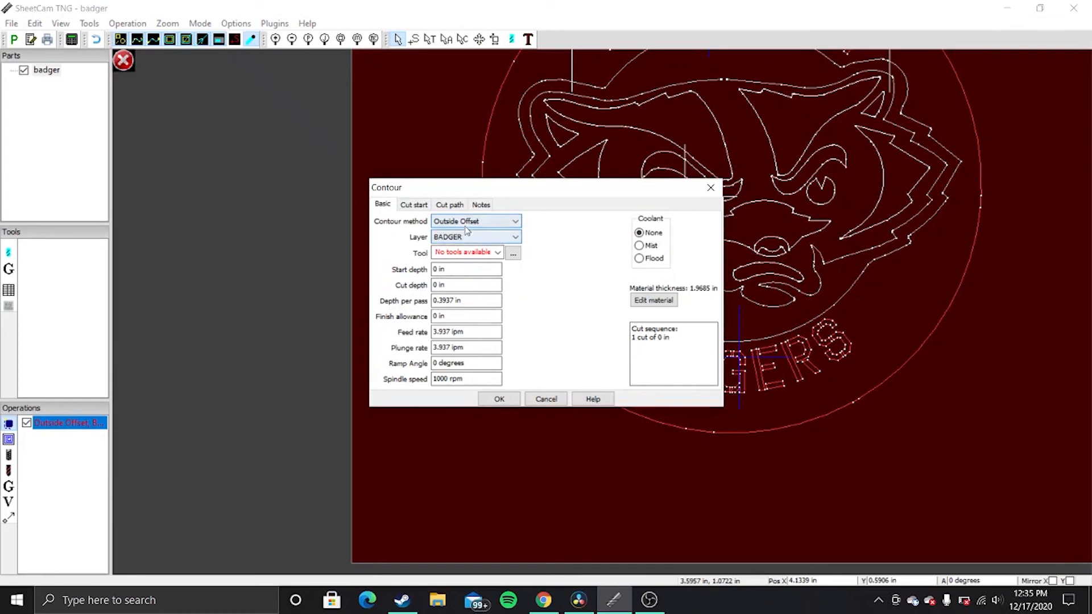
click(466, 221)
click(469, 249)
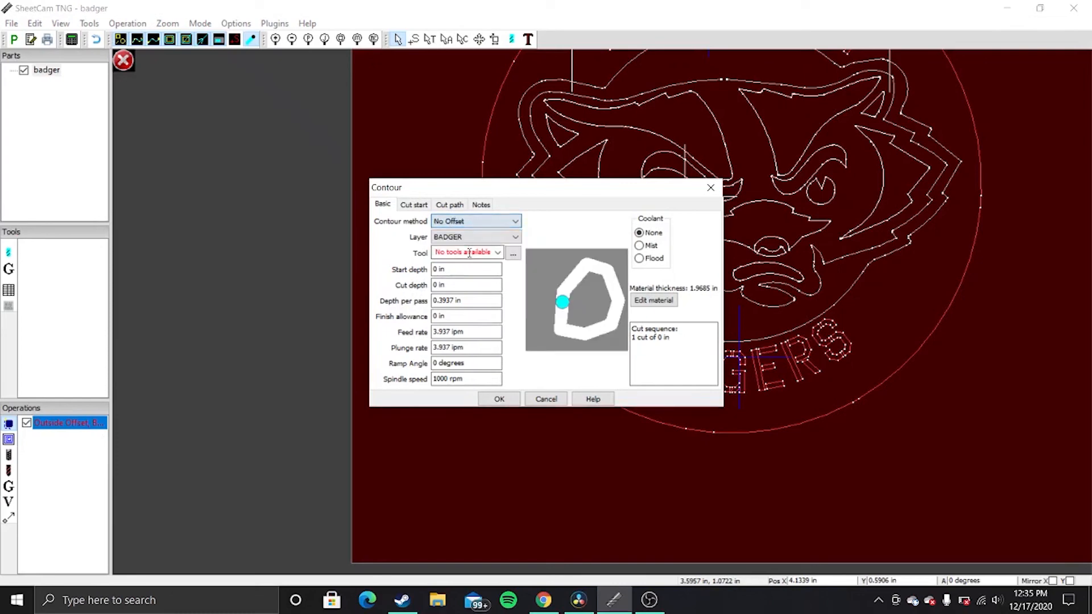
click(500, 399)
right_click(47, 422)
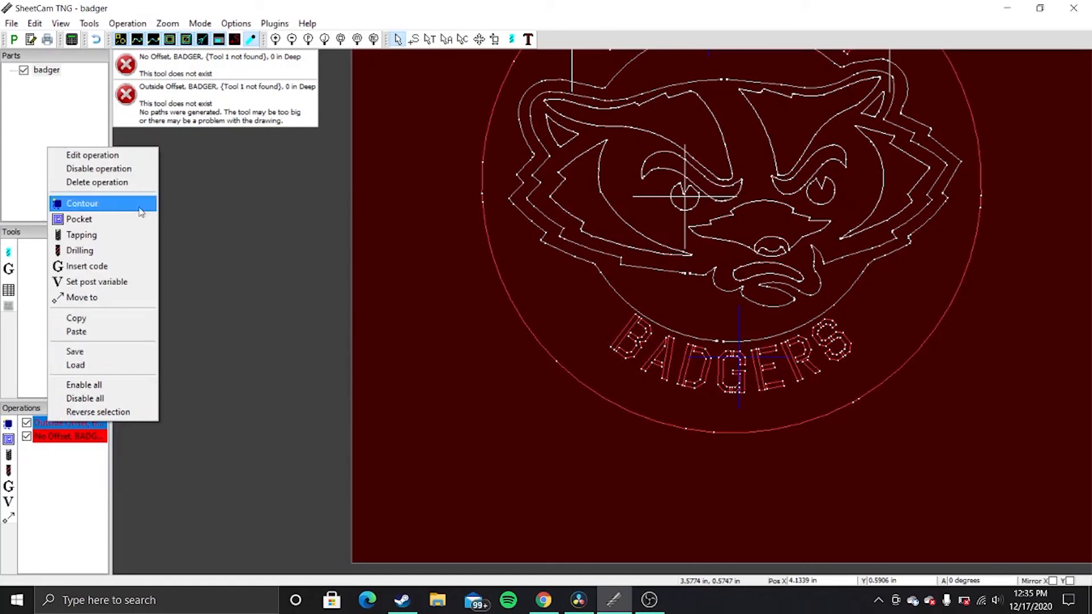
click(125, 183)
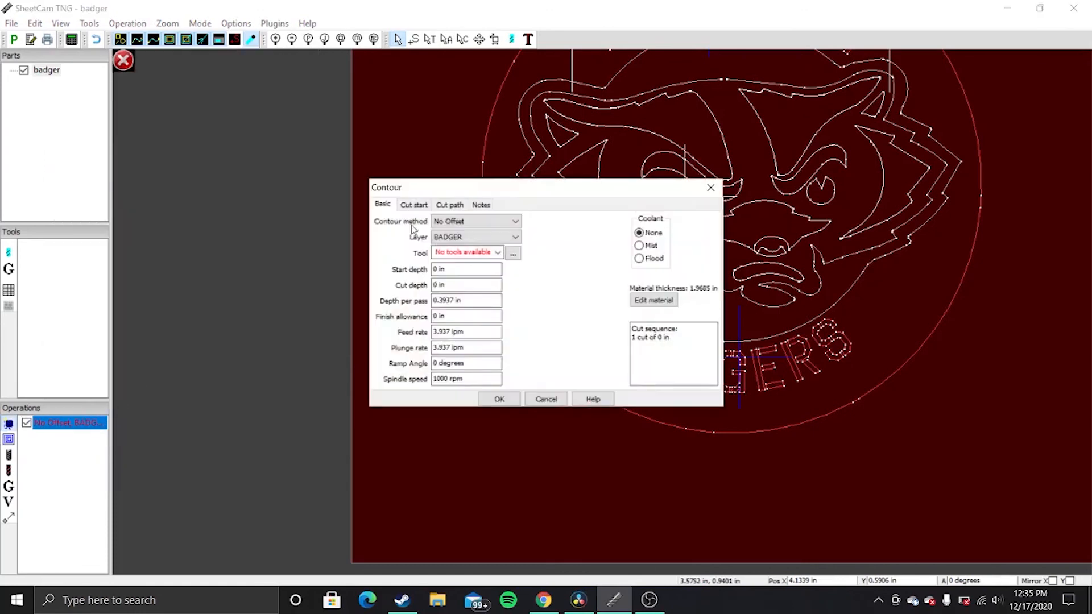
- Add a No Offset contour operation for the LETTERS layer
click(499, 237)
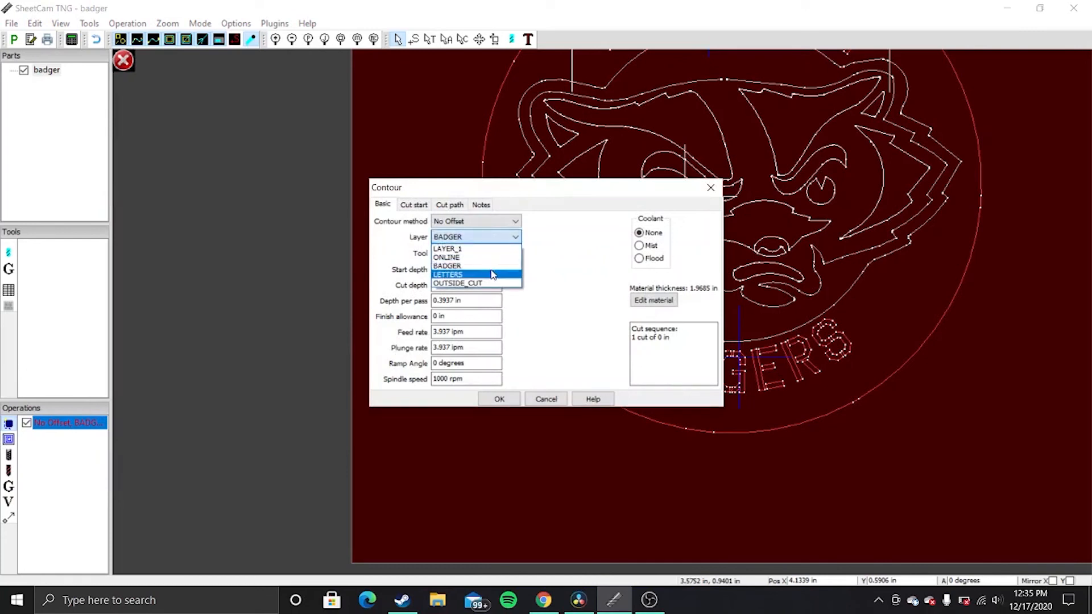
click(492, 275)
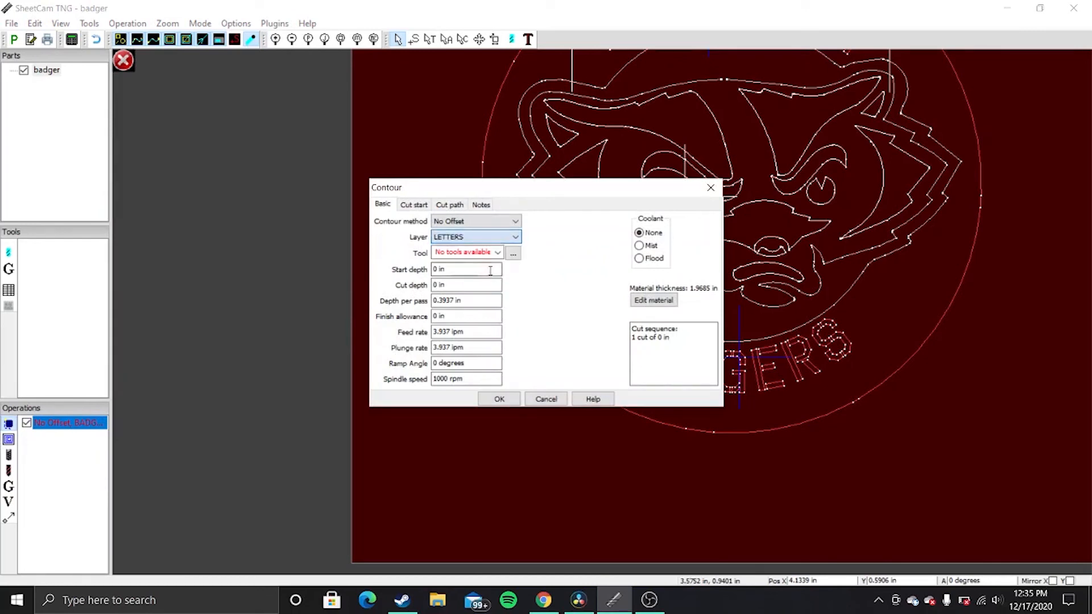
click(508, 400)
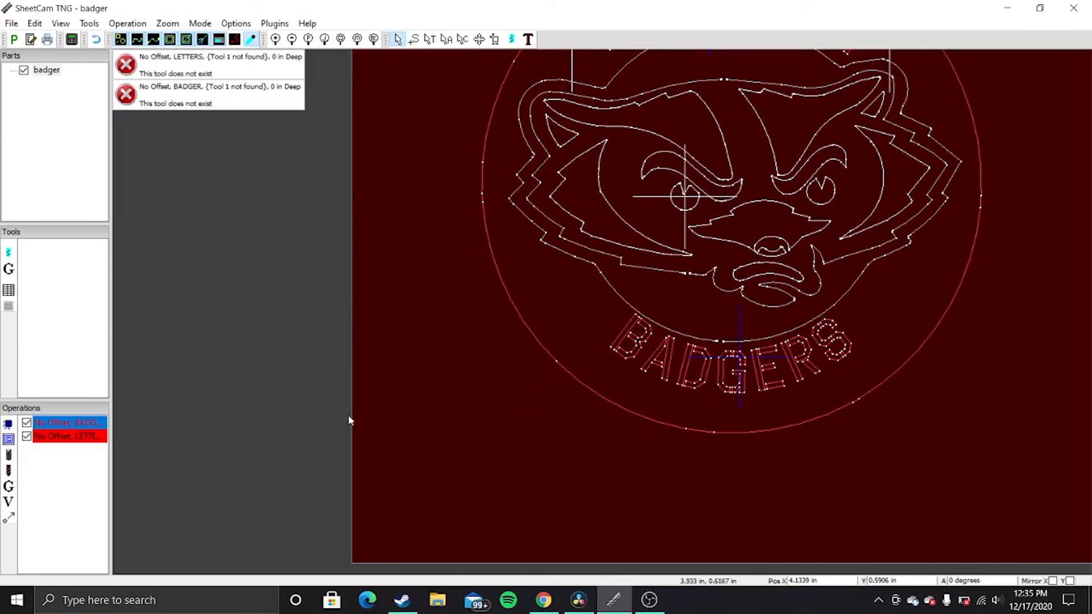
- Create another contour operation using the No Offset method for the ONLINE layer
double_click(8, 425)
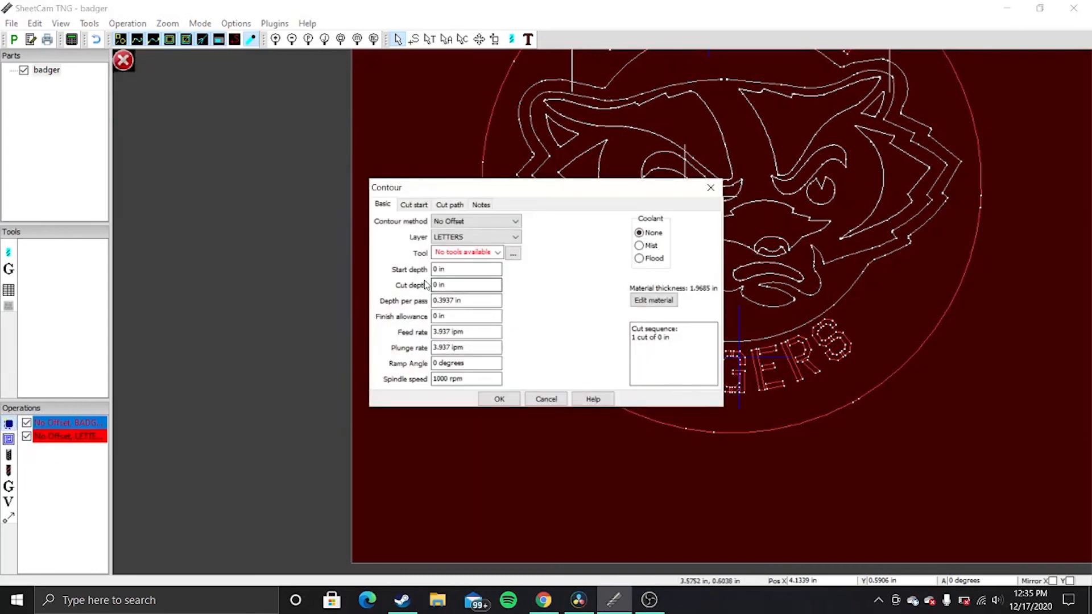
click(485, 221)
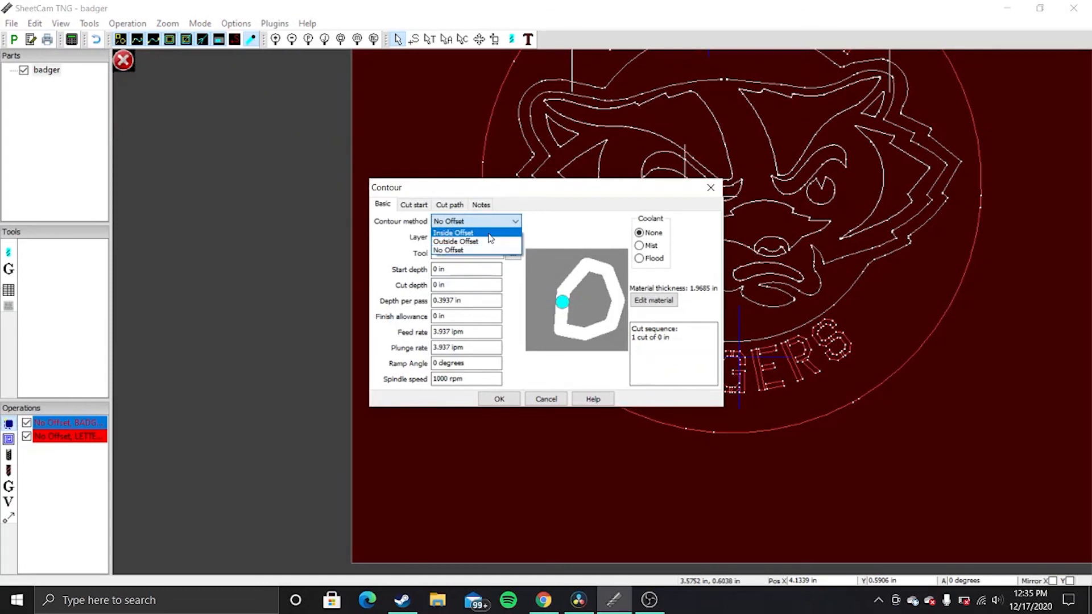
click(481, 250)
click(481, 236)
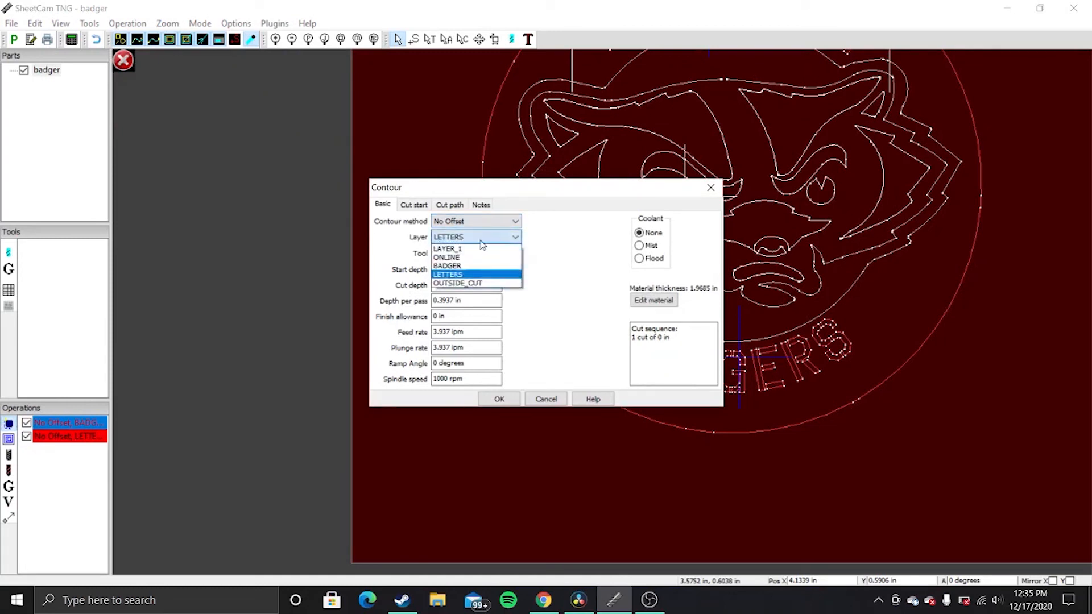
click(481, 257)
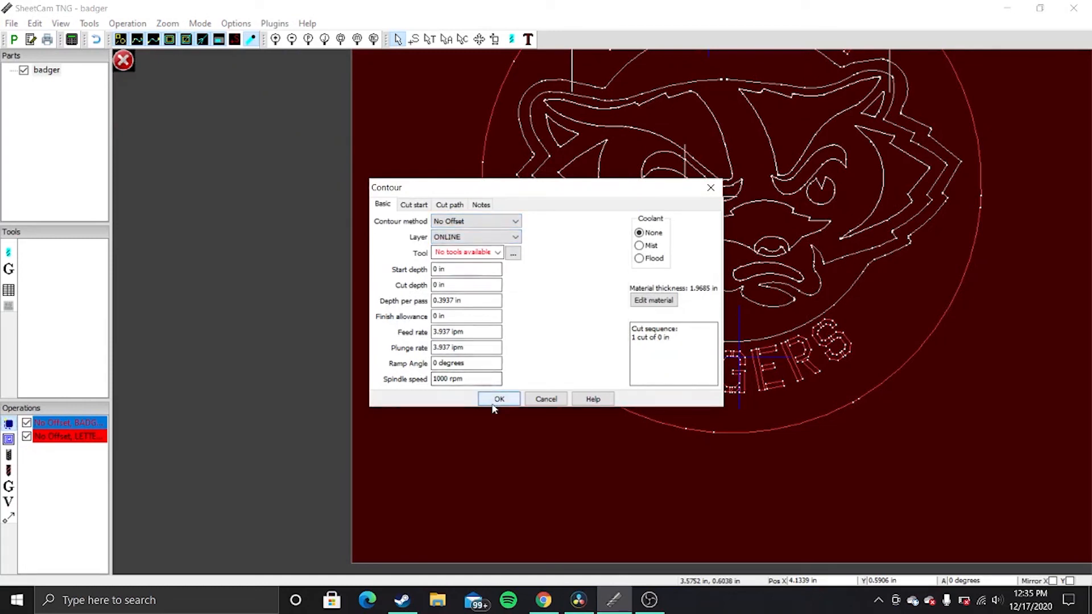
click(495, 401)
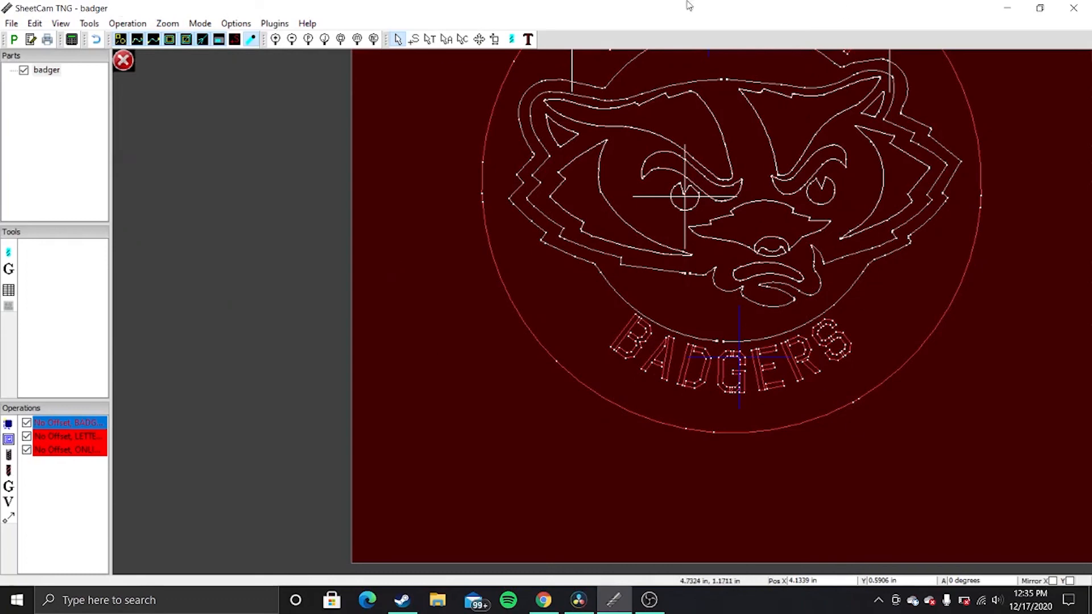
- Start post-processing the job to a G-code file named badger.tap in Downloads, and cancel the save
click(17, 41)
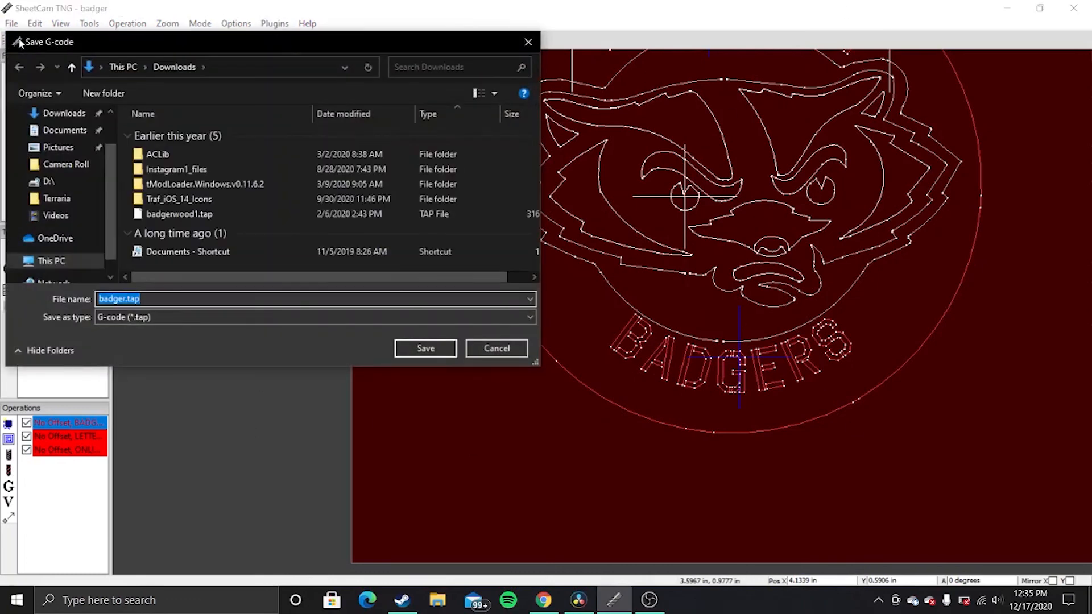
click(512, 356)
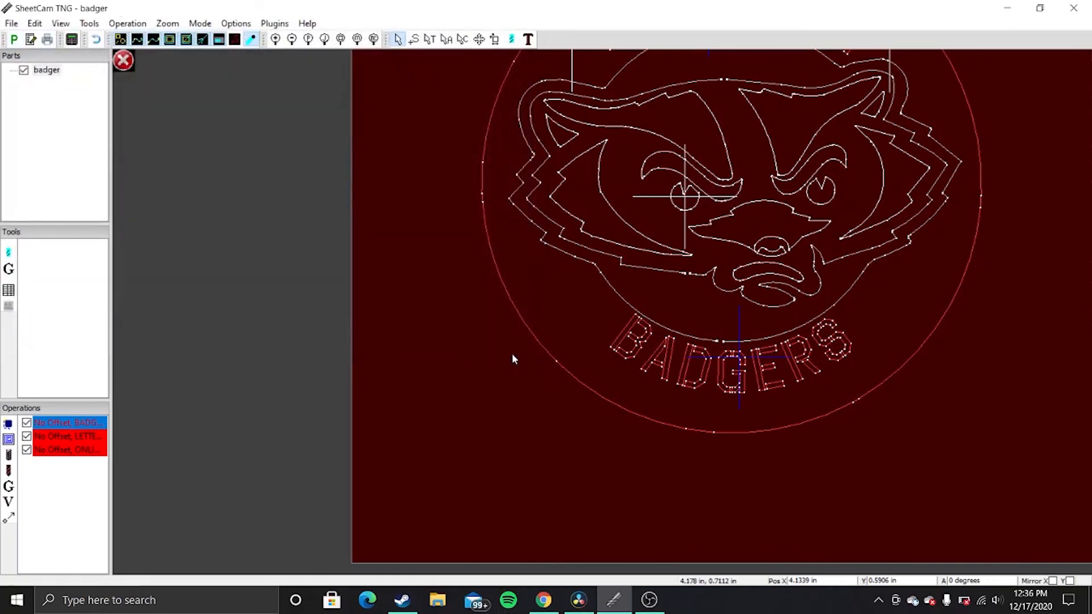
click(649, 600)
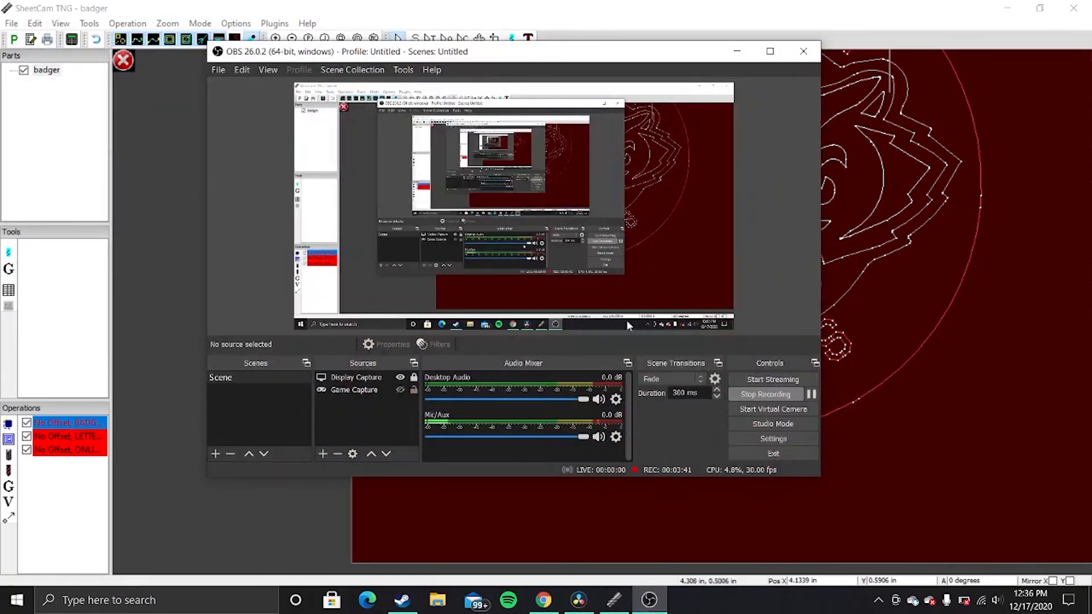